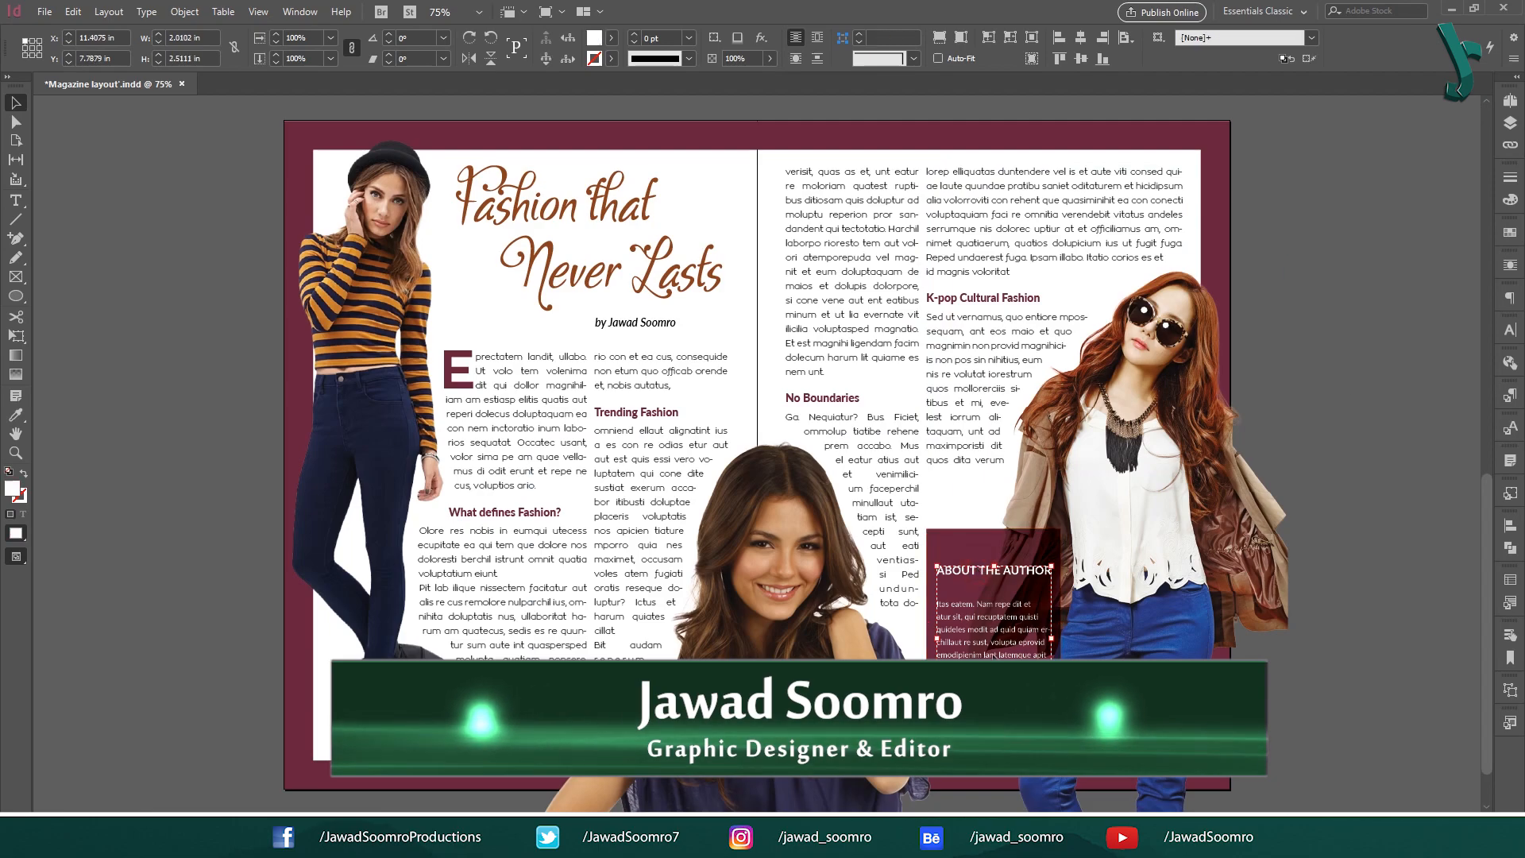
# Deselect everything and turn on Show Guides via View > Grids & Guides.
pyautogui.click(1337, 308)
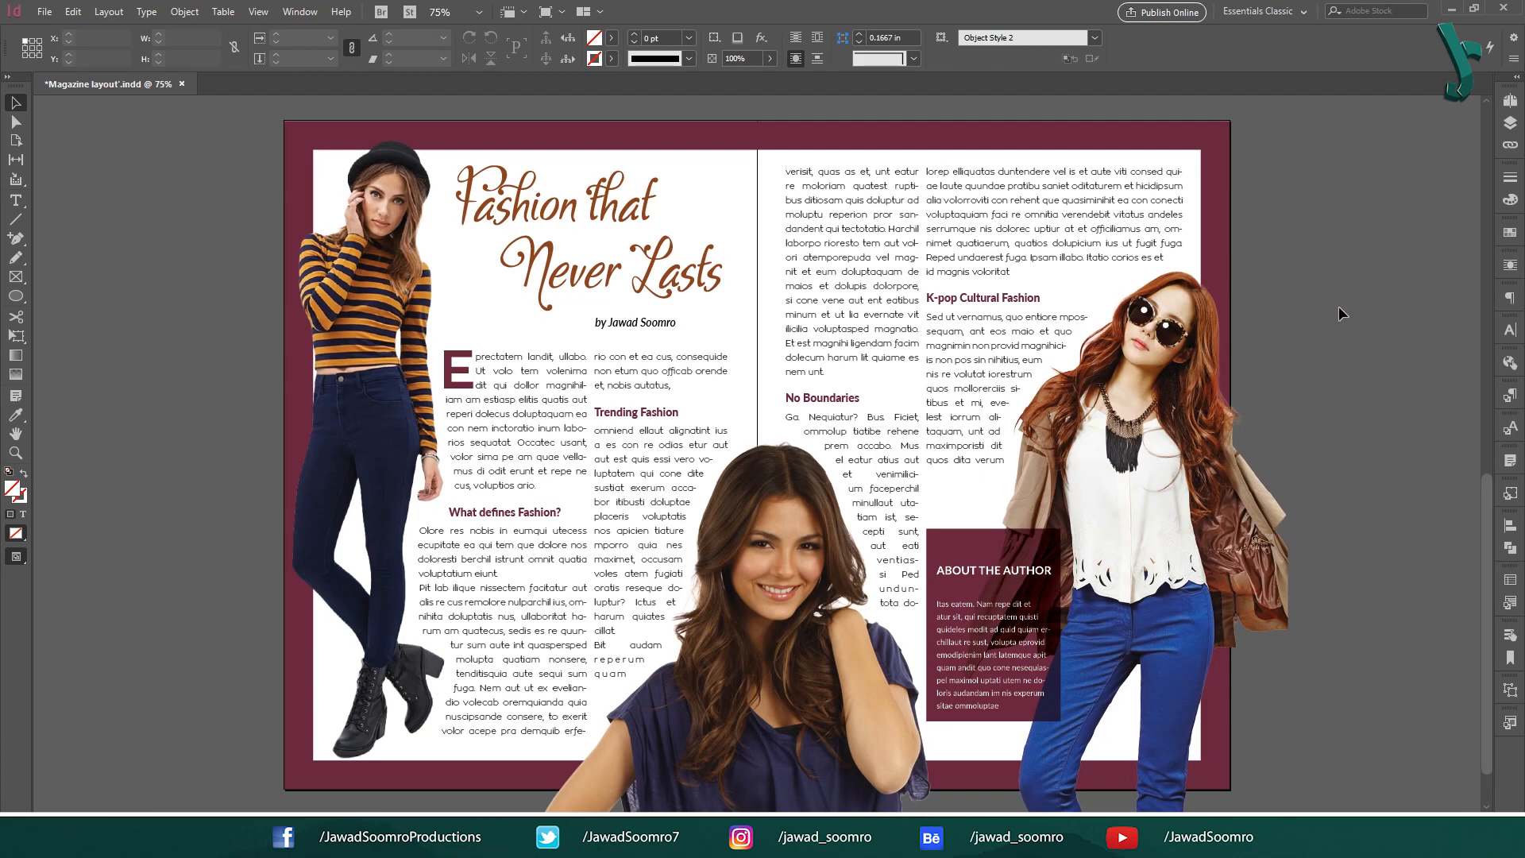
pyautogui.click(258, 12)
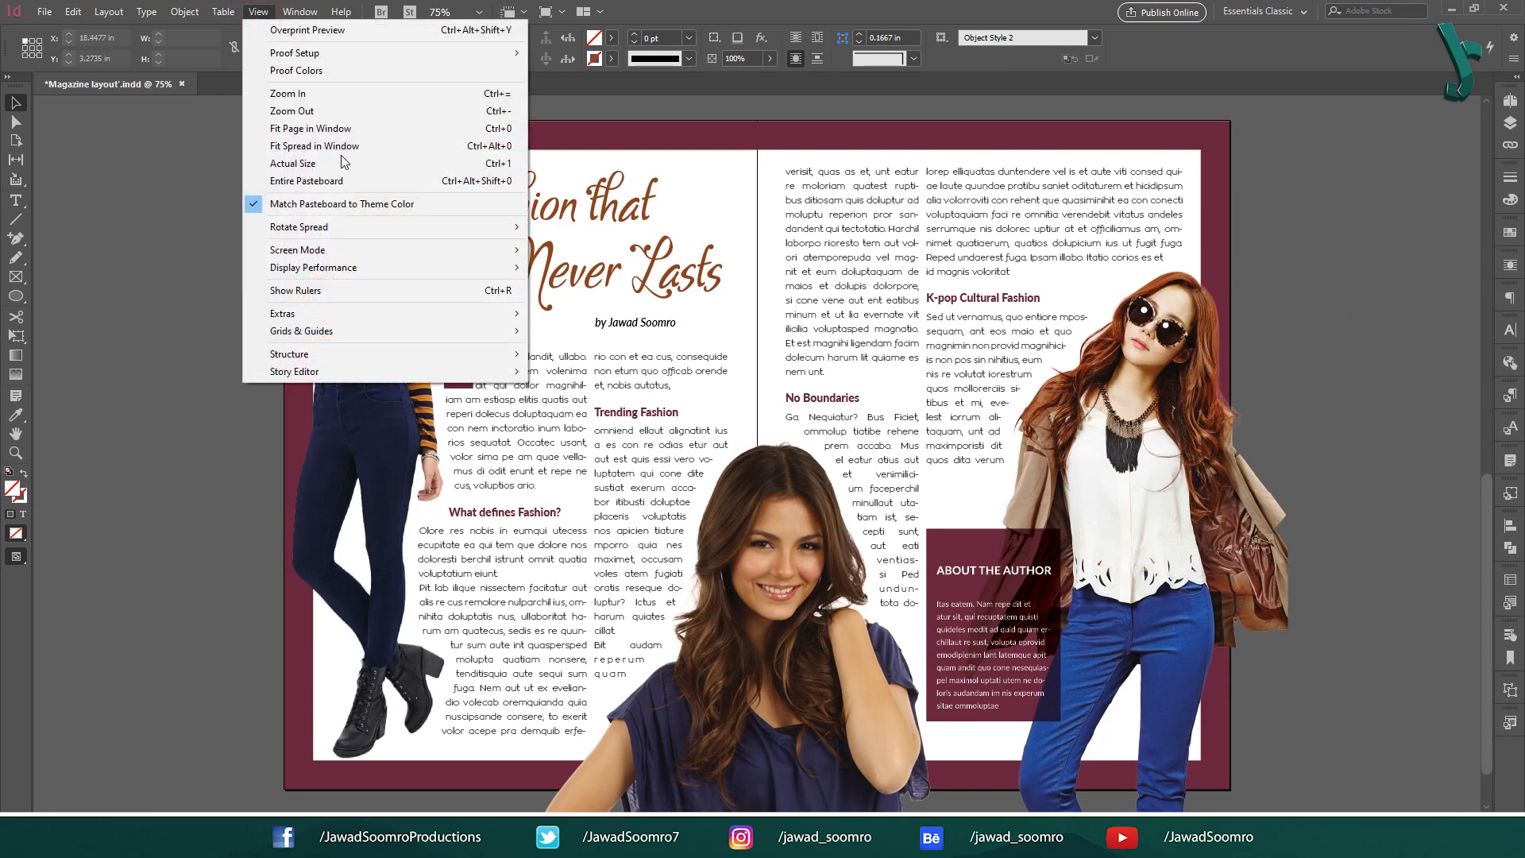
pyautogui.moveTo(443, 330)
pyautogui.click(641, 332)
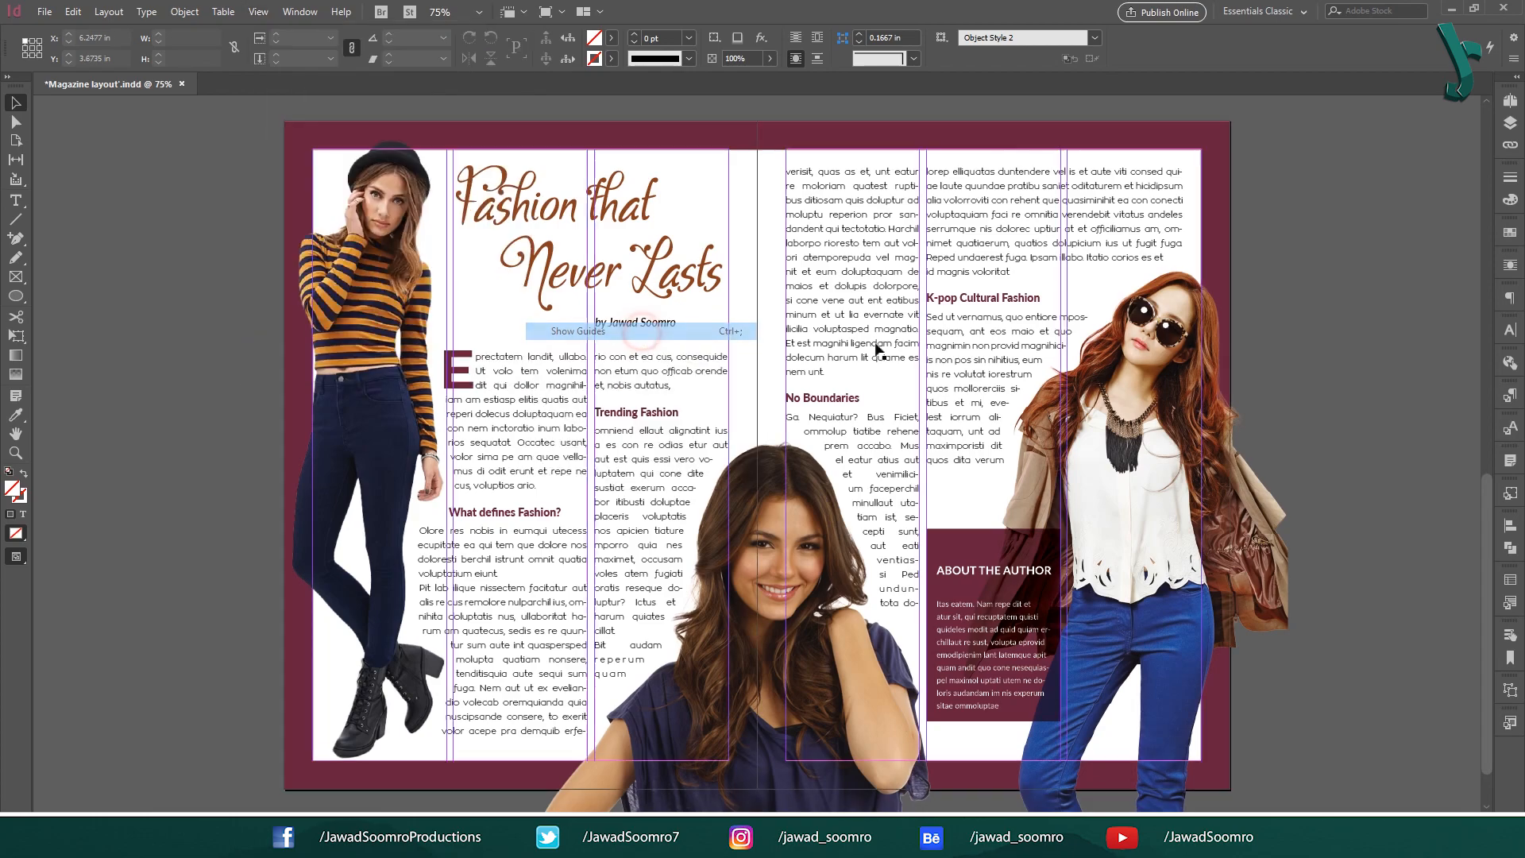
pyautogui.click(1300, 186)
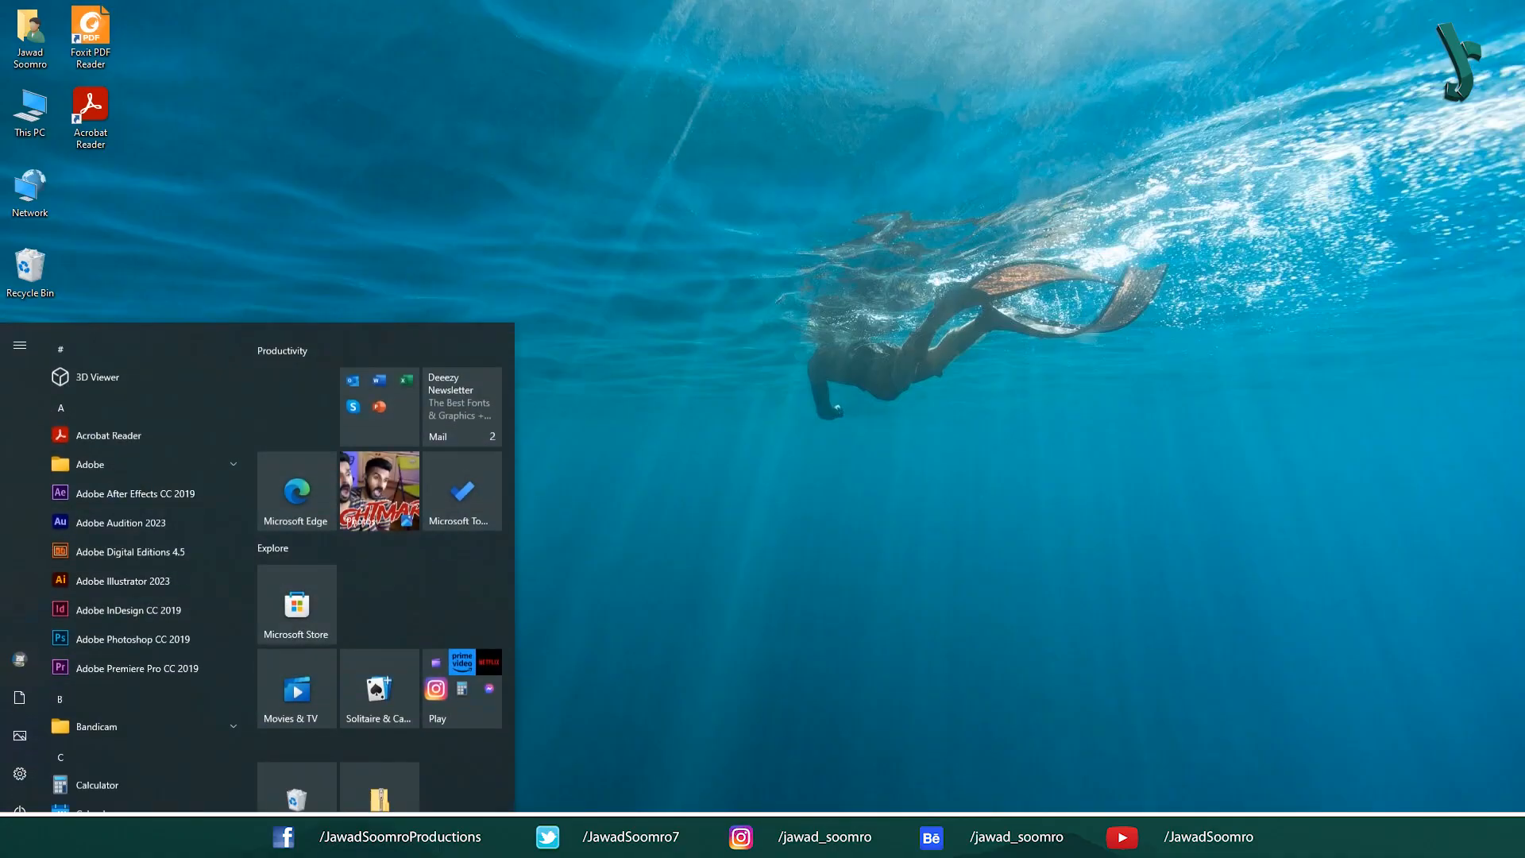
# Launch InDesign, start a new document with Ctrl+N, and browse the recent presets.
pyautogui.click(109, 599)
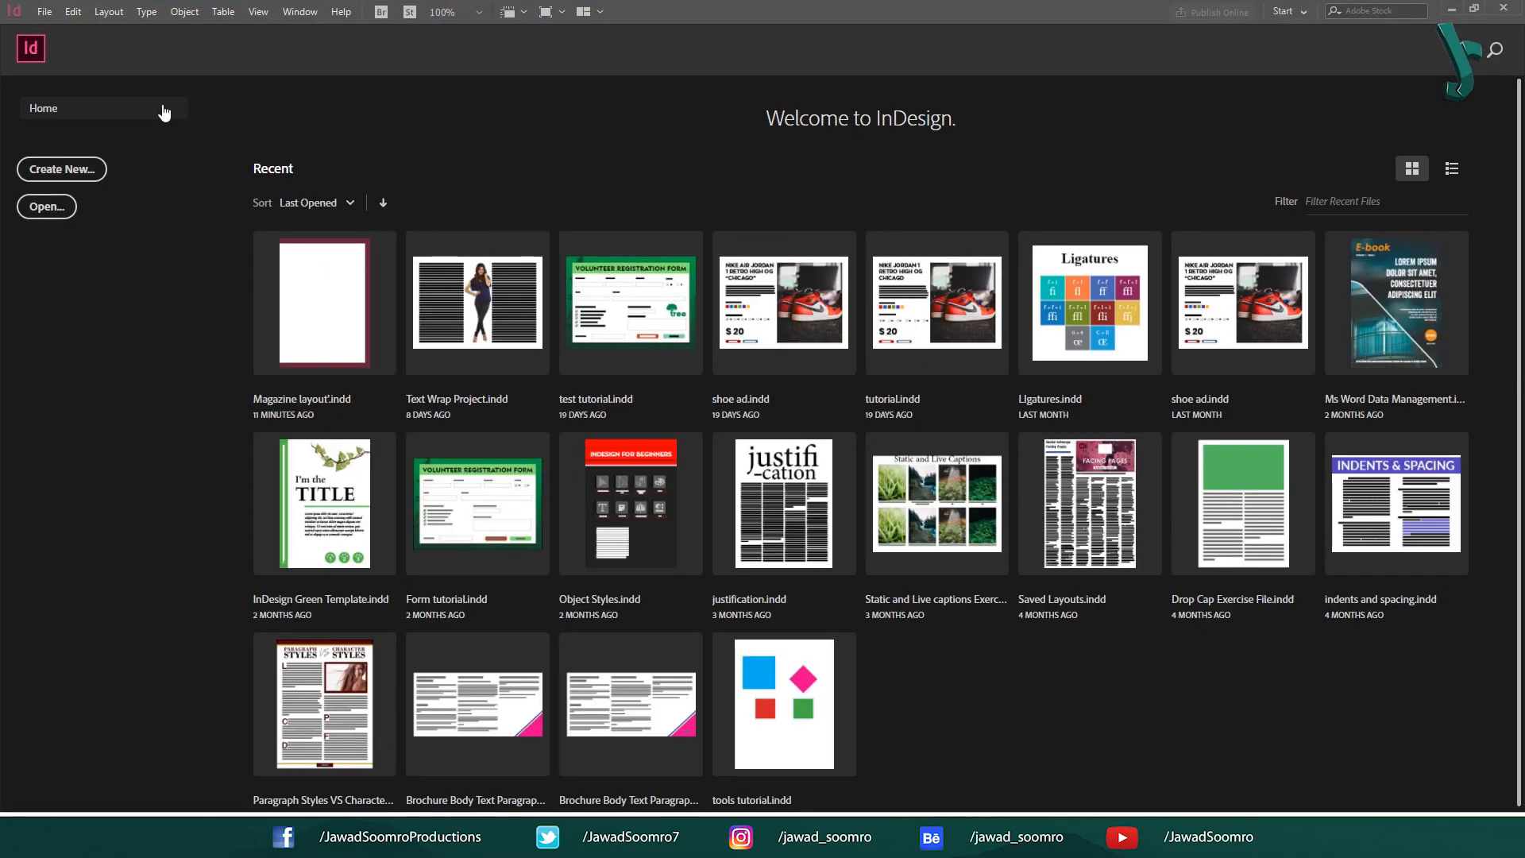
pyautogui.hotkey('ctrl', 'n')
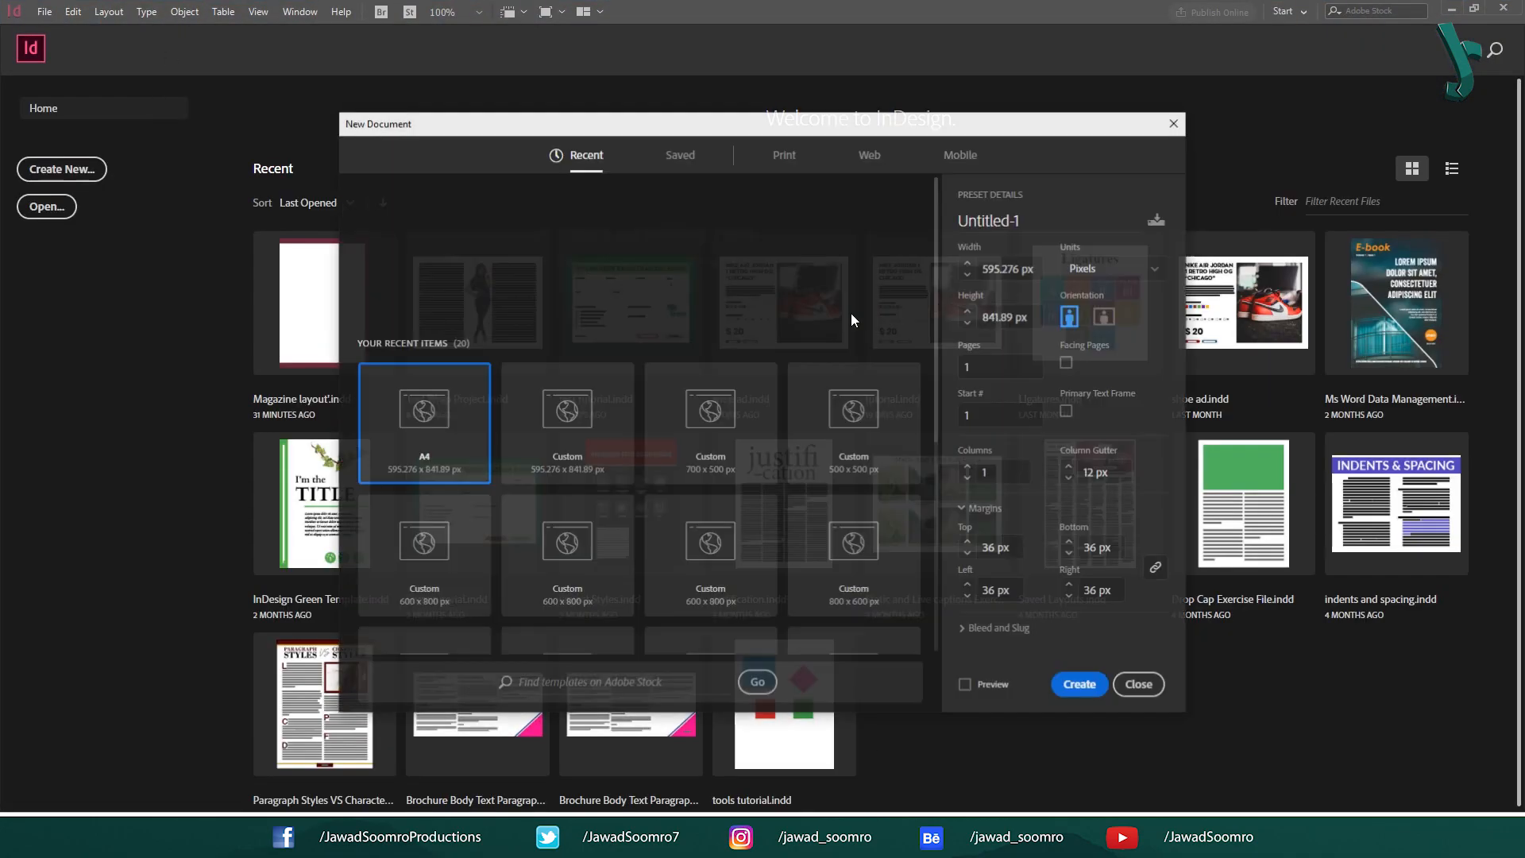
pyautogui.click(555, 425)
pyautogui.click(714, 418)
pyautogui.click(848, 473)
pyautogui.click(854, 544)
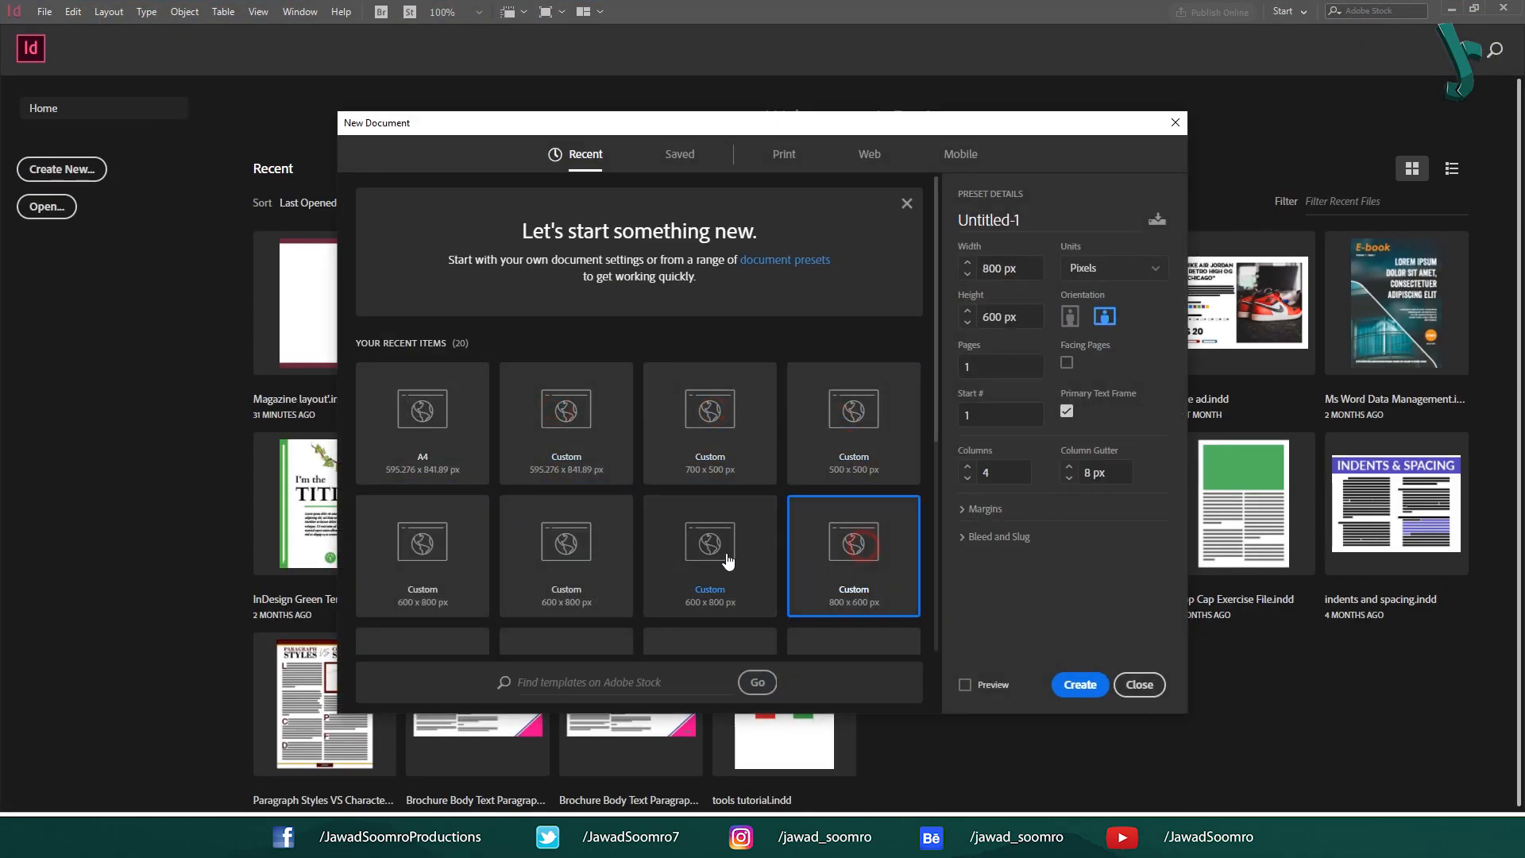
pyautogui.click(698, 541)
pyautogui.click(507, 551)
# Choose the two-page 595.276 × 841.89 px custom preset and review its name, width and height.
pyautogui.click(429, 556)
pyautogui.click(433, 432)
pyautogui.click(579, 445)
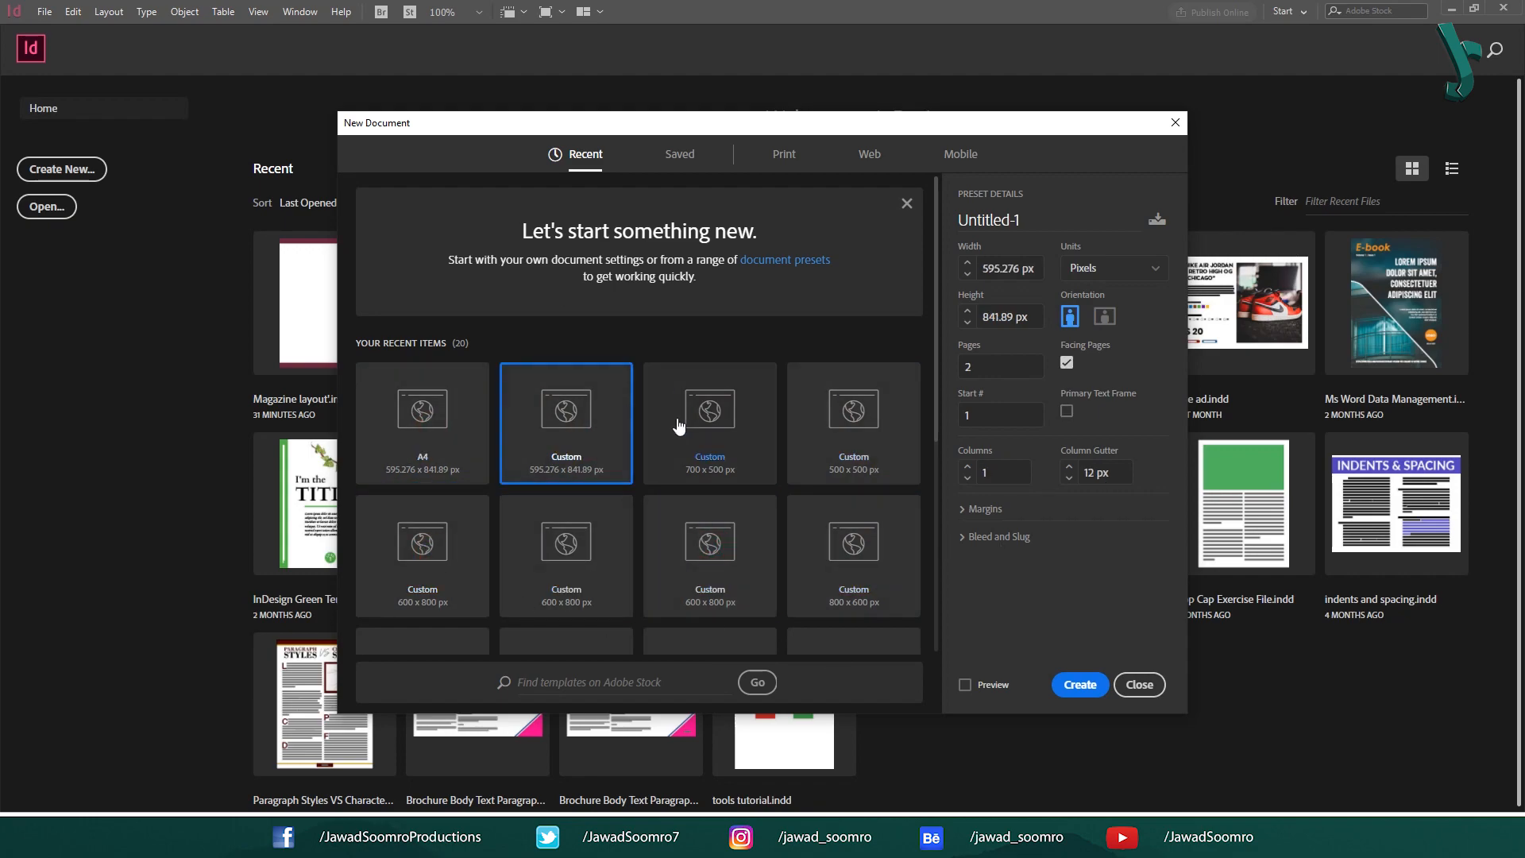
pyautogui.click(1049, 219)
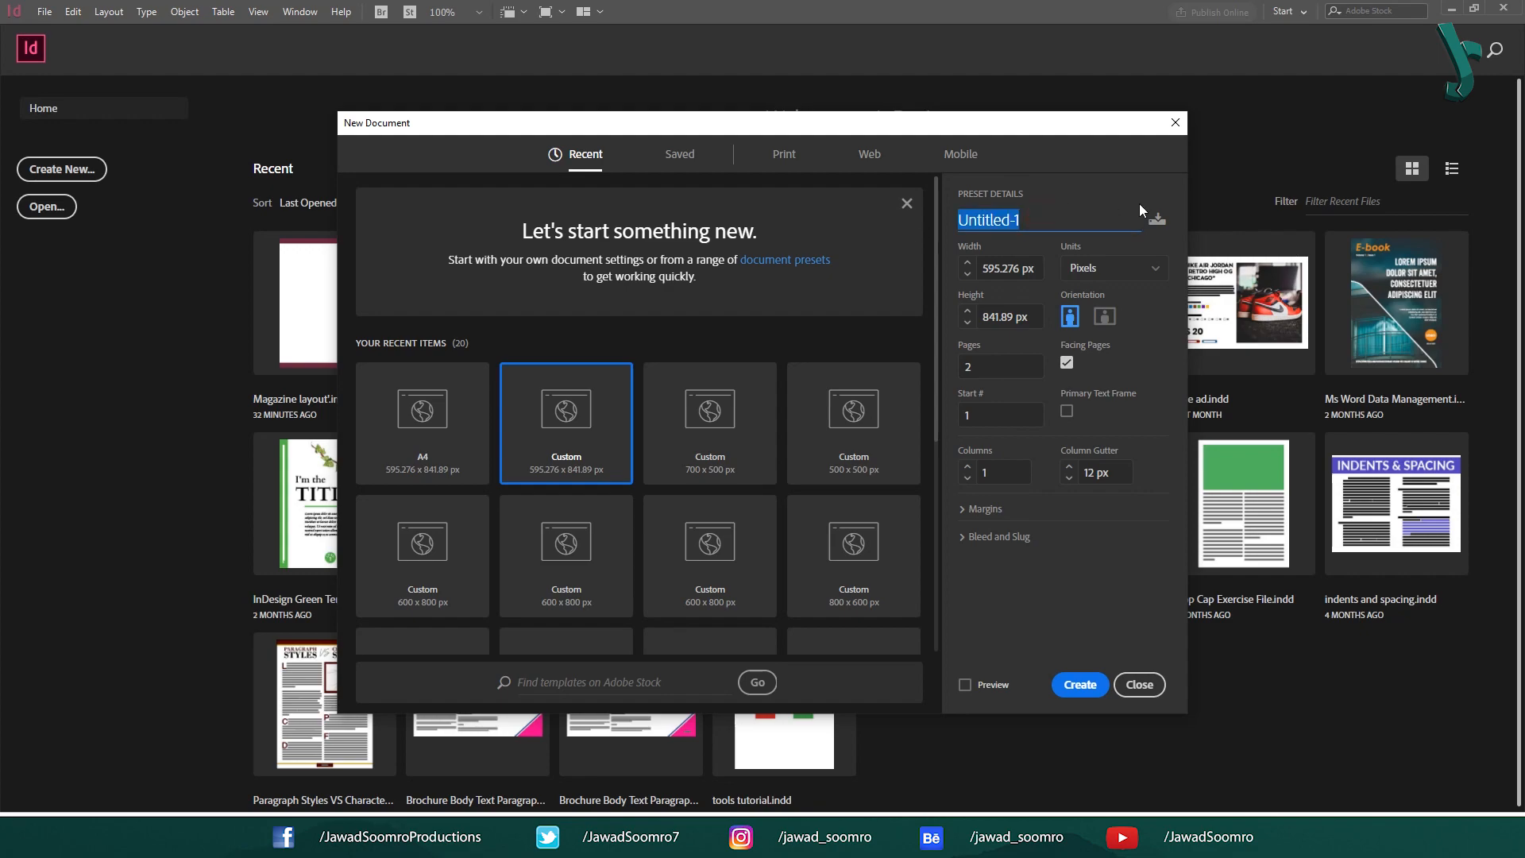
pyautogui.click(1036, 271)
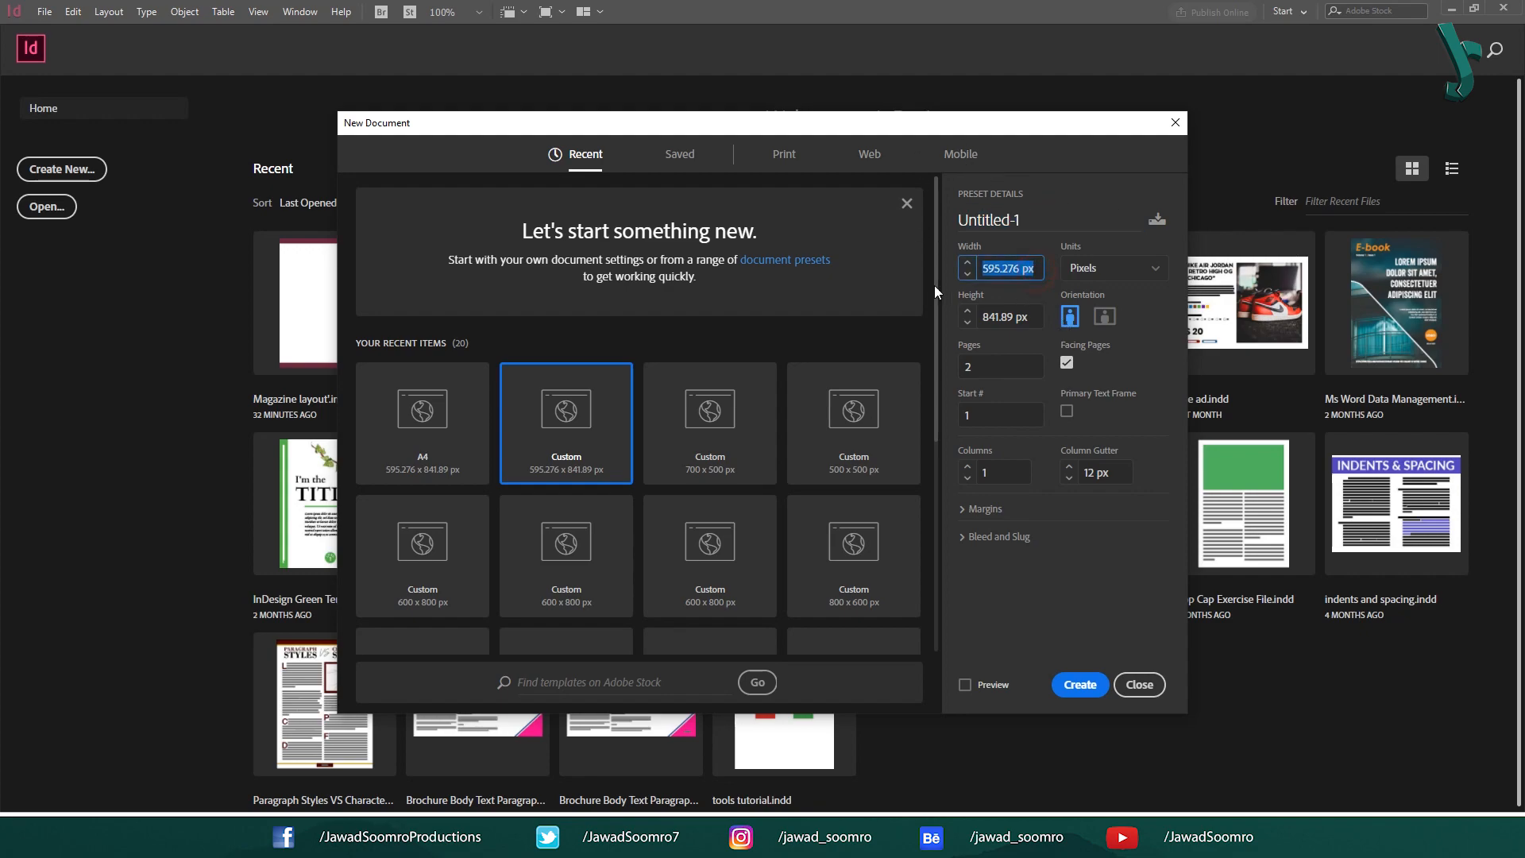
pyautogui.click(1042, 318)
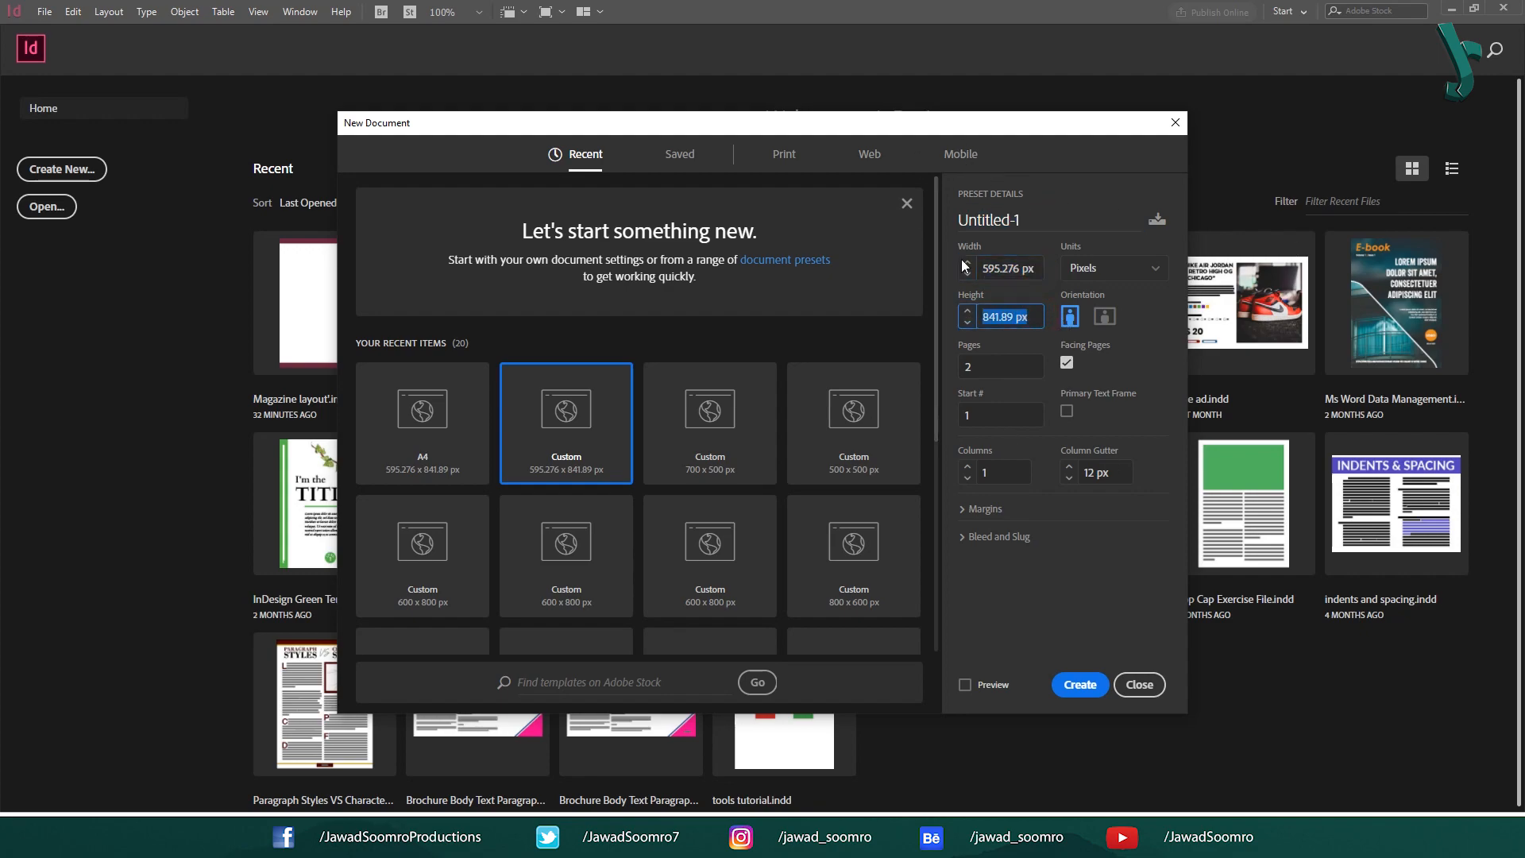
pyautogui.click(762, 337)
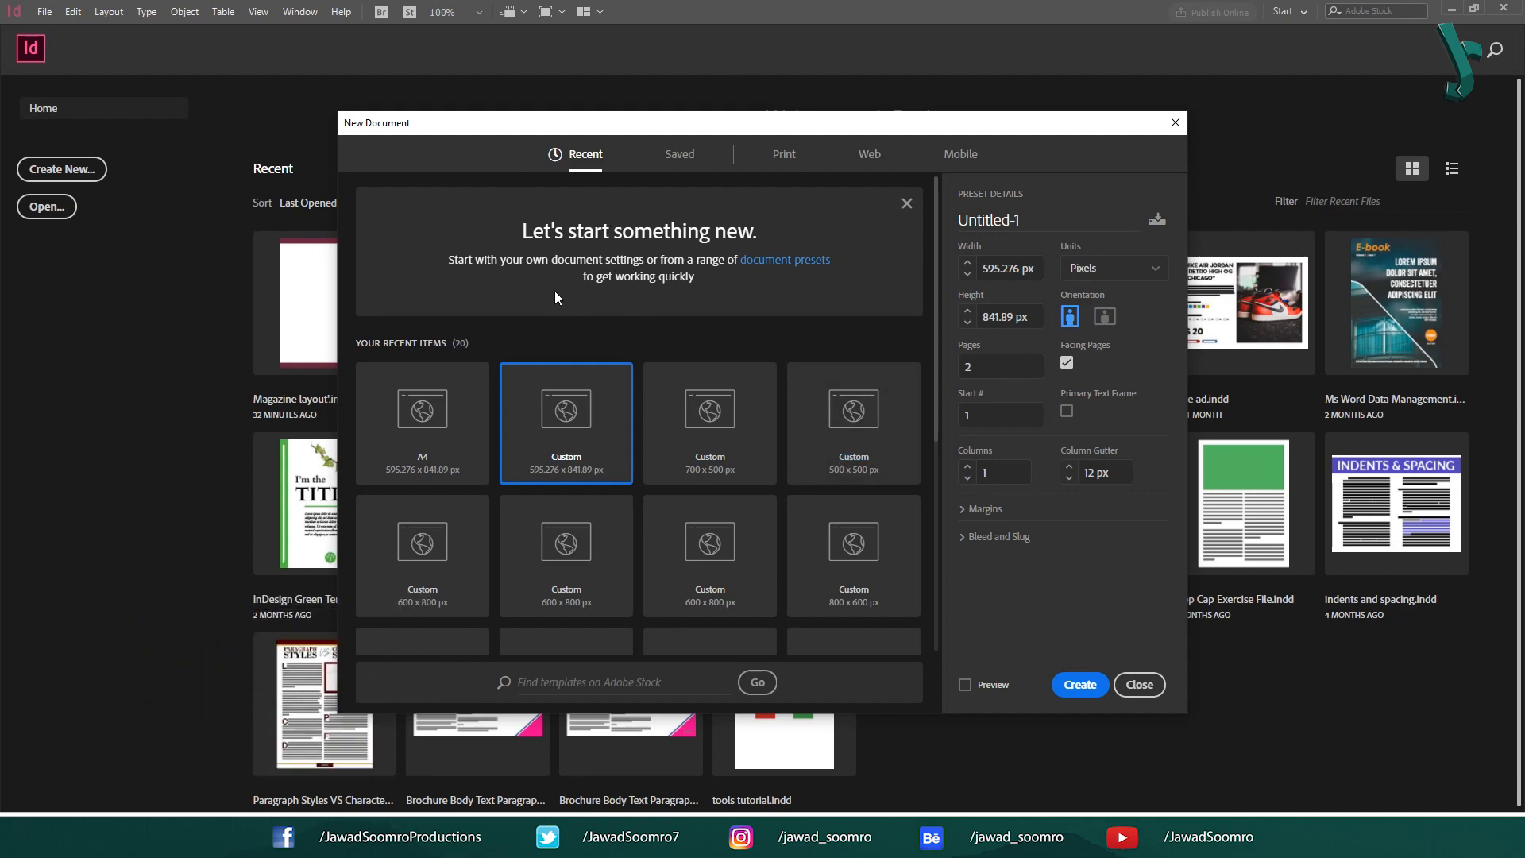
# Pick the A4 print preset and name the document 'Magazine Page Design'.
pyautogui.click(785, 156)
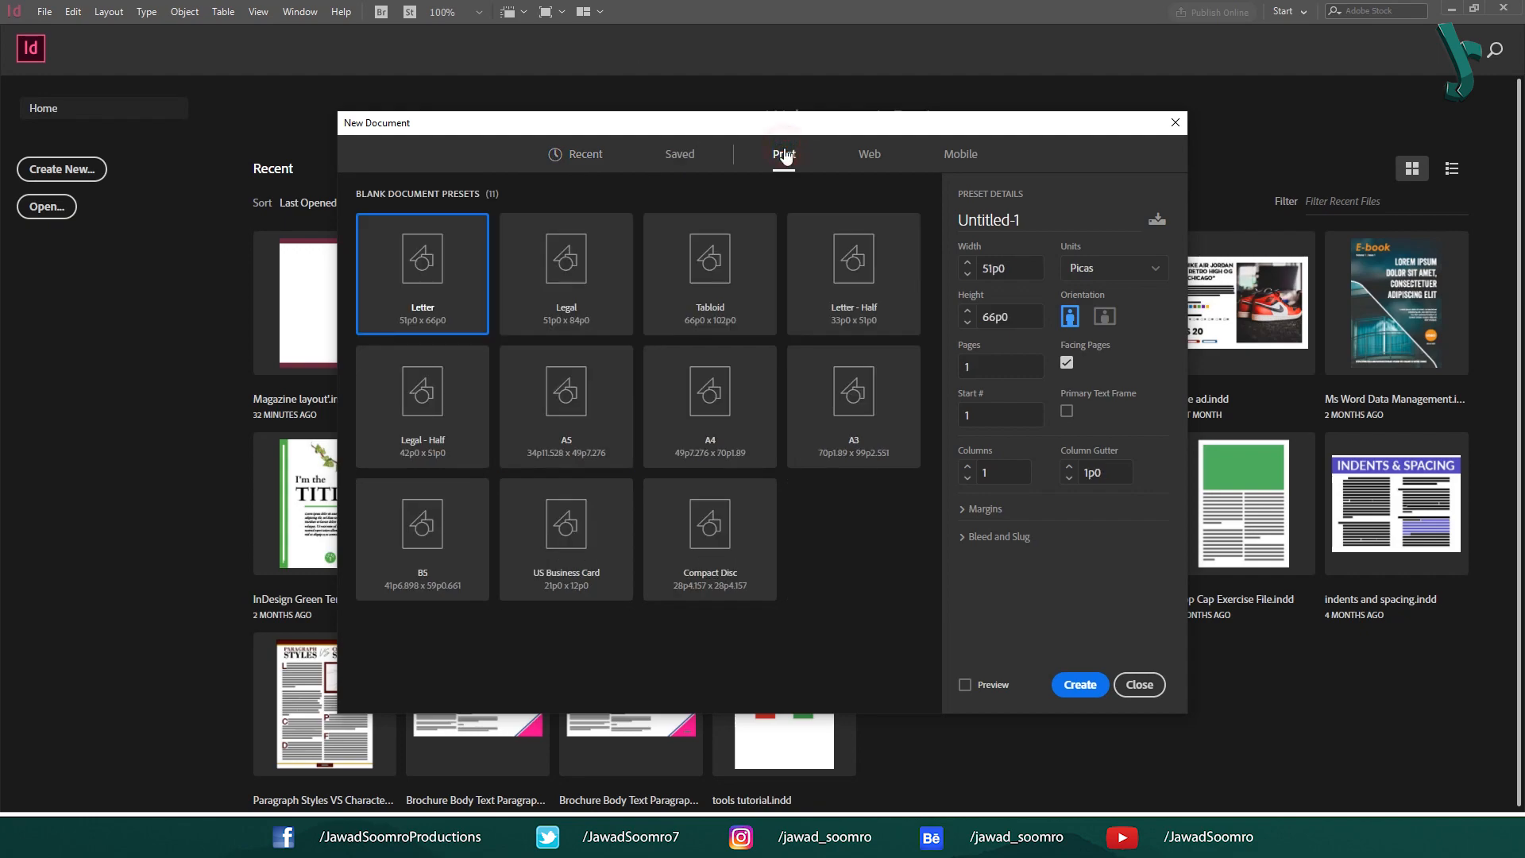
pyautogui.click(740, 454)
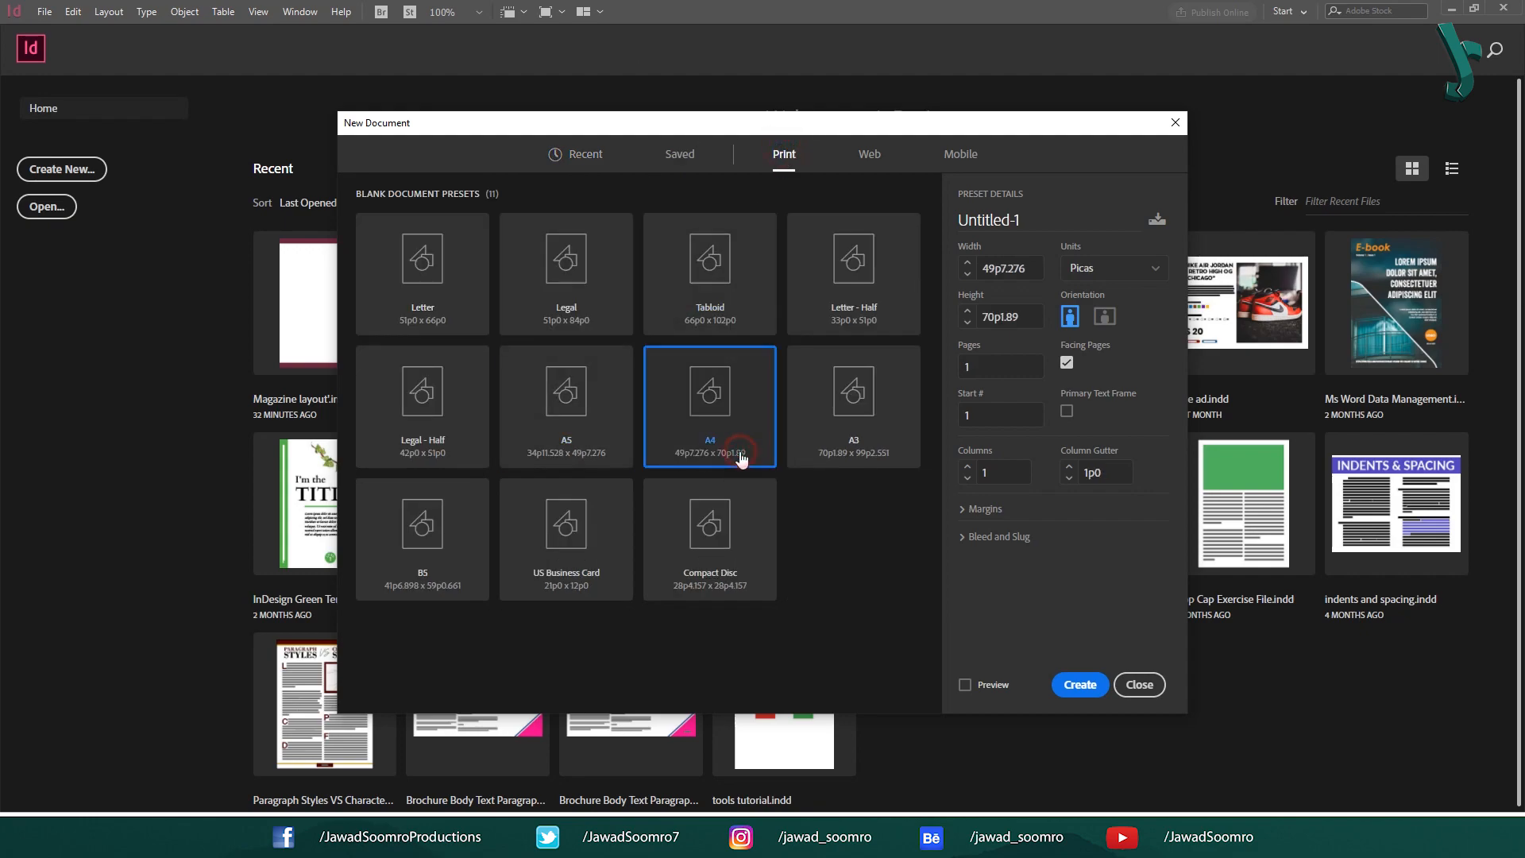
pyautogui.doubleClick(1032, 219)
pyautogui.press('BackSpace')
pyautogui.write('Magazin')
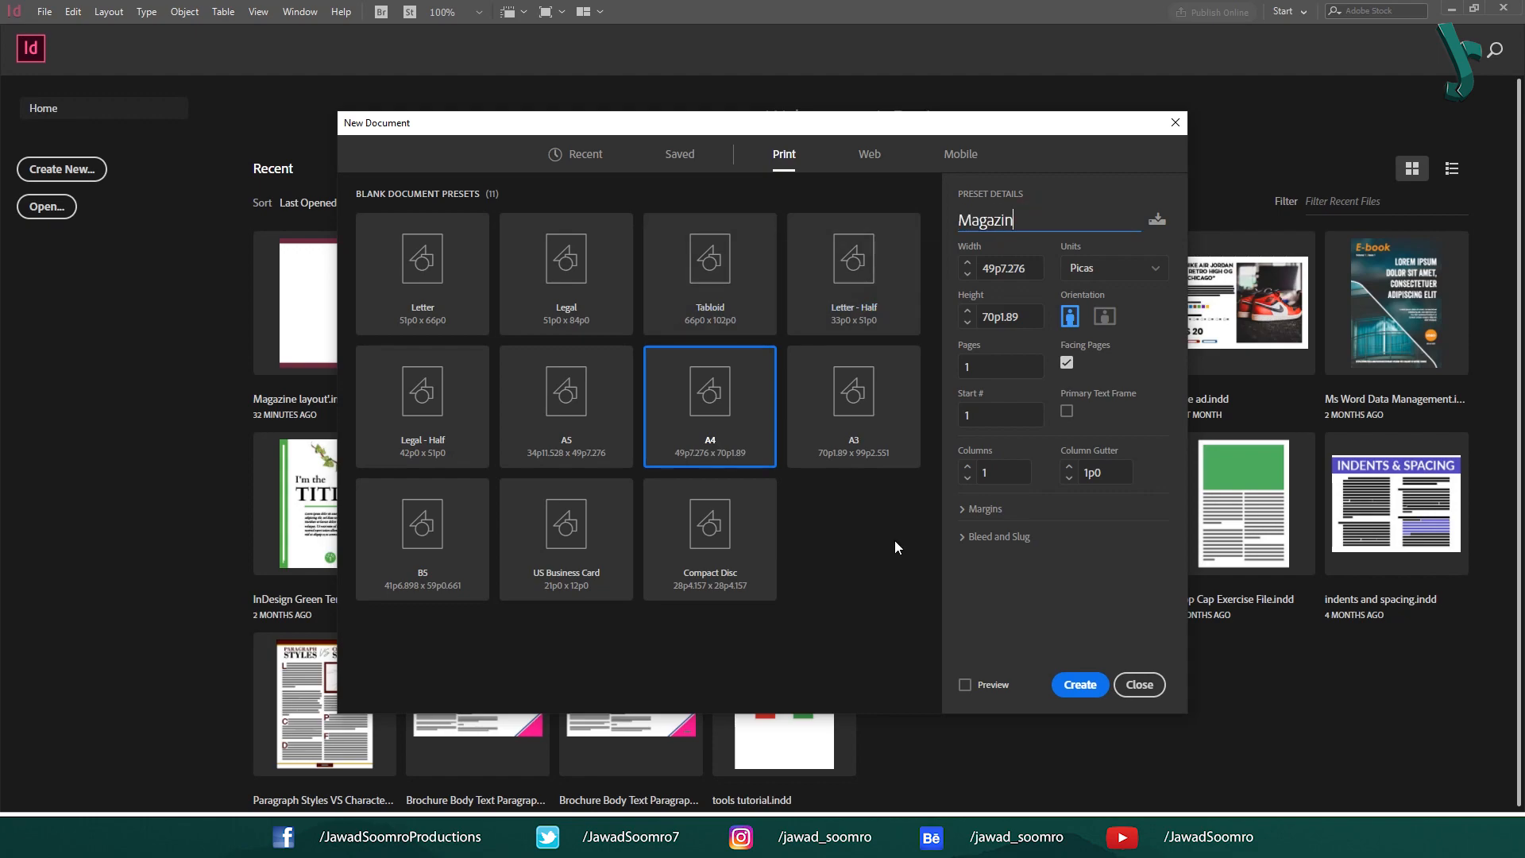
pyautogui.write('e Page Design')
# Switch the measurement units to inches and set the page count to 3.
pyautogui.click(1002, 269)
pyautogui.click(1116, 270)
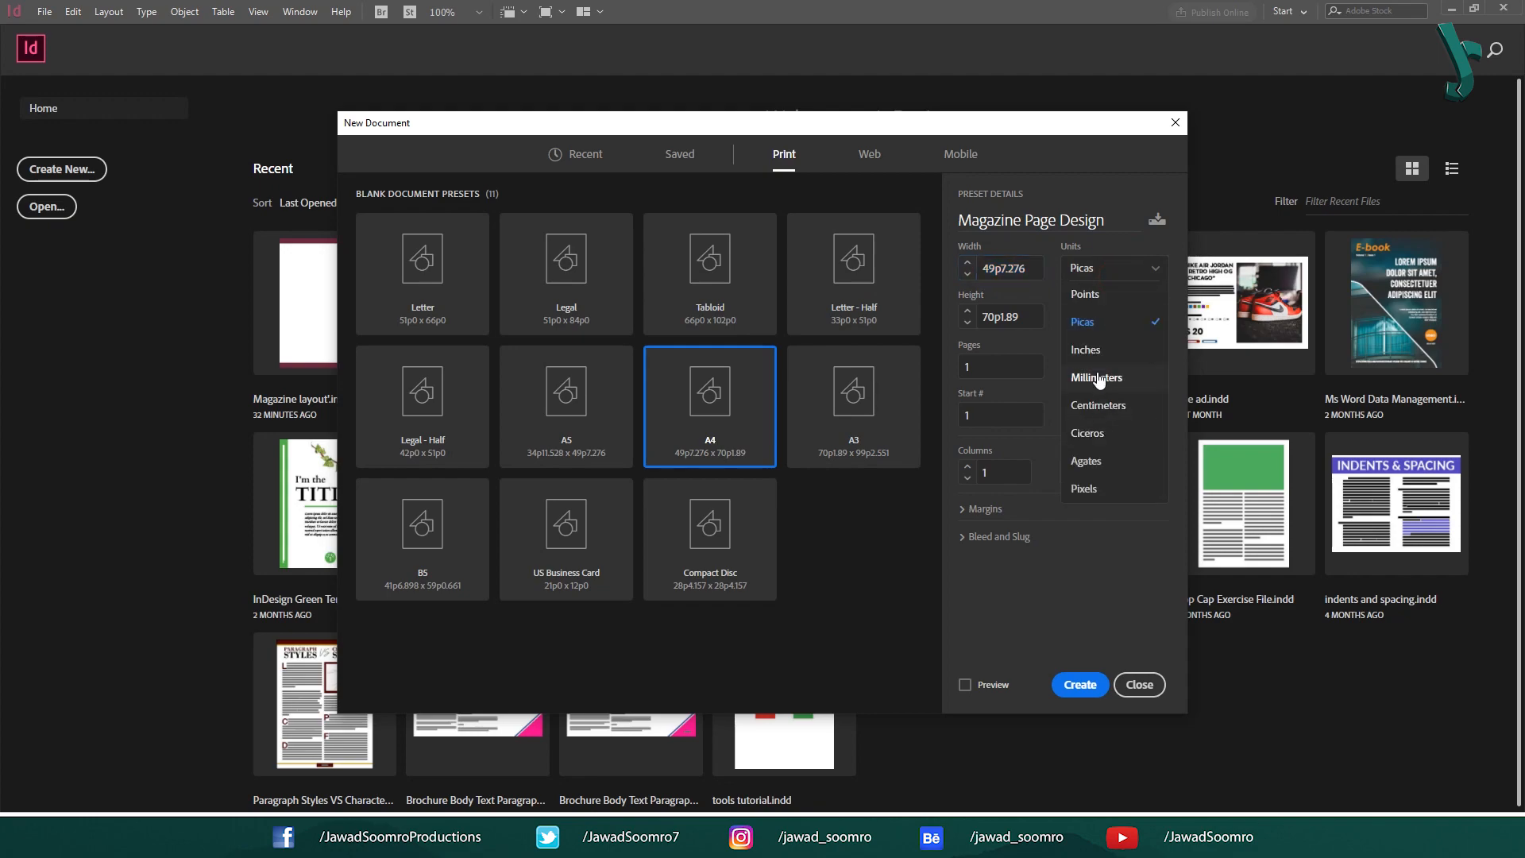
pyautogui.click(1089, 350)
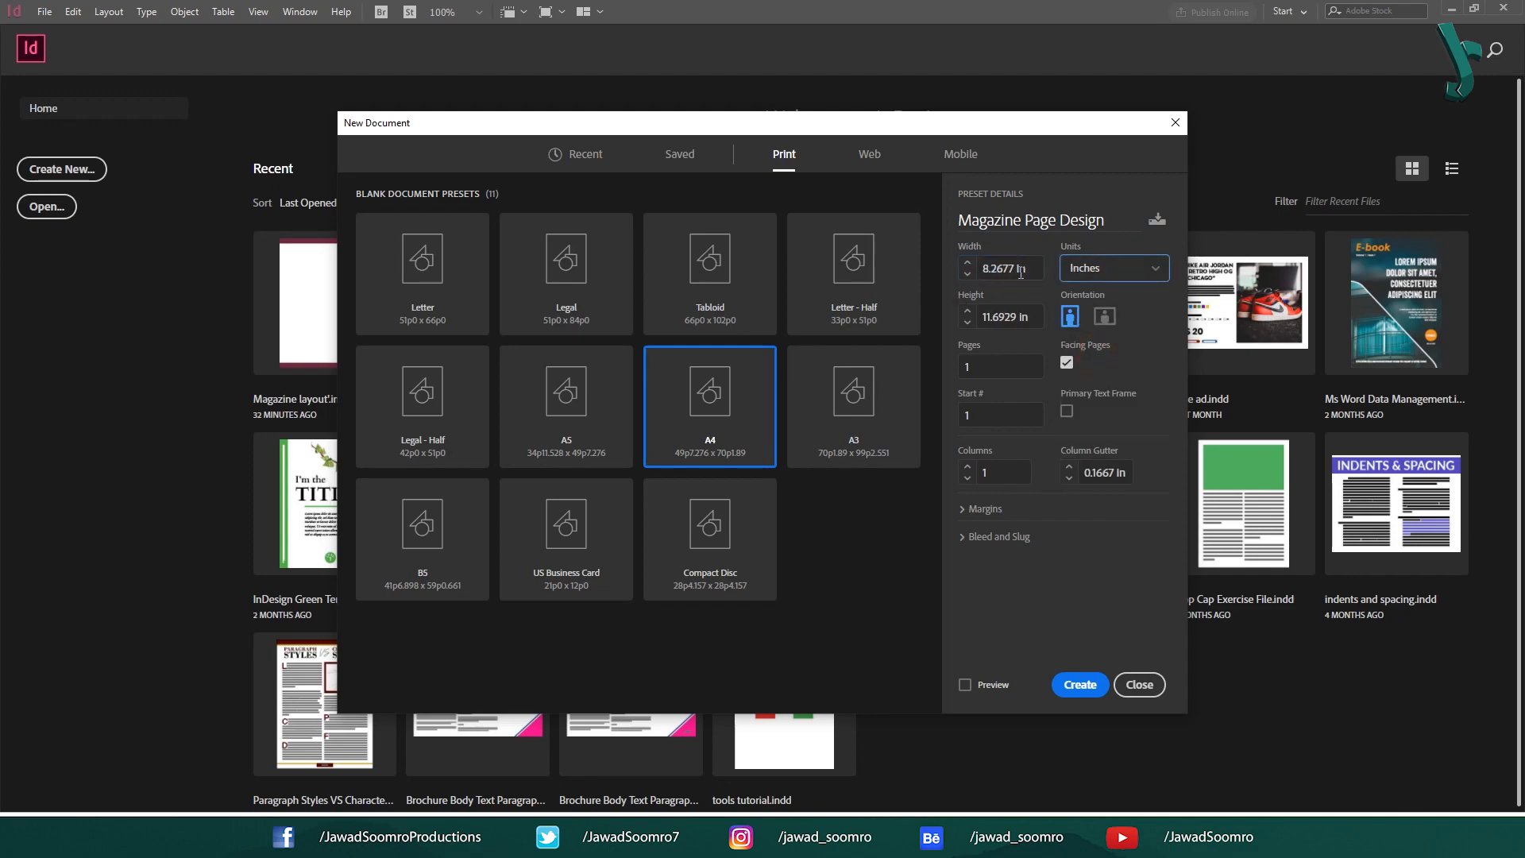
pyautogui.click(1035, 265)
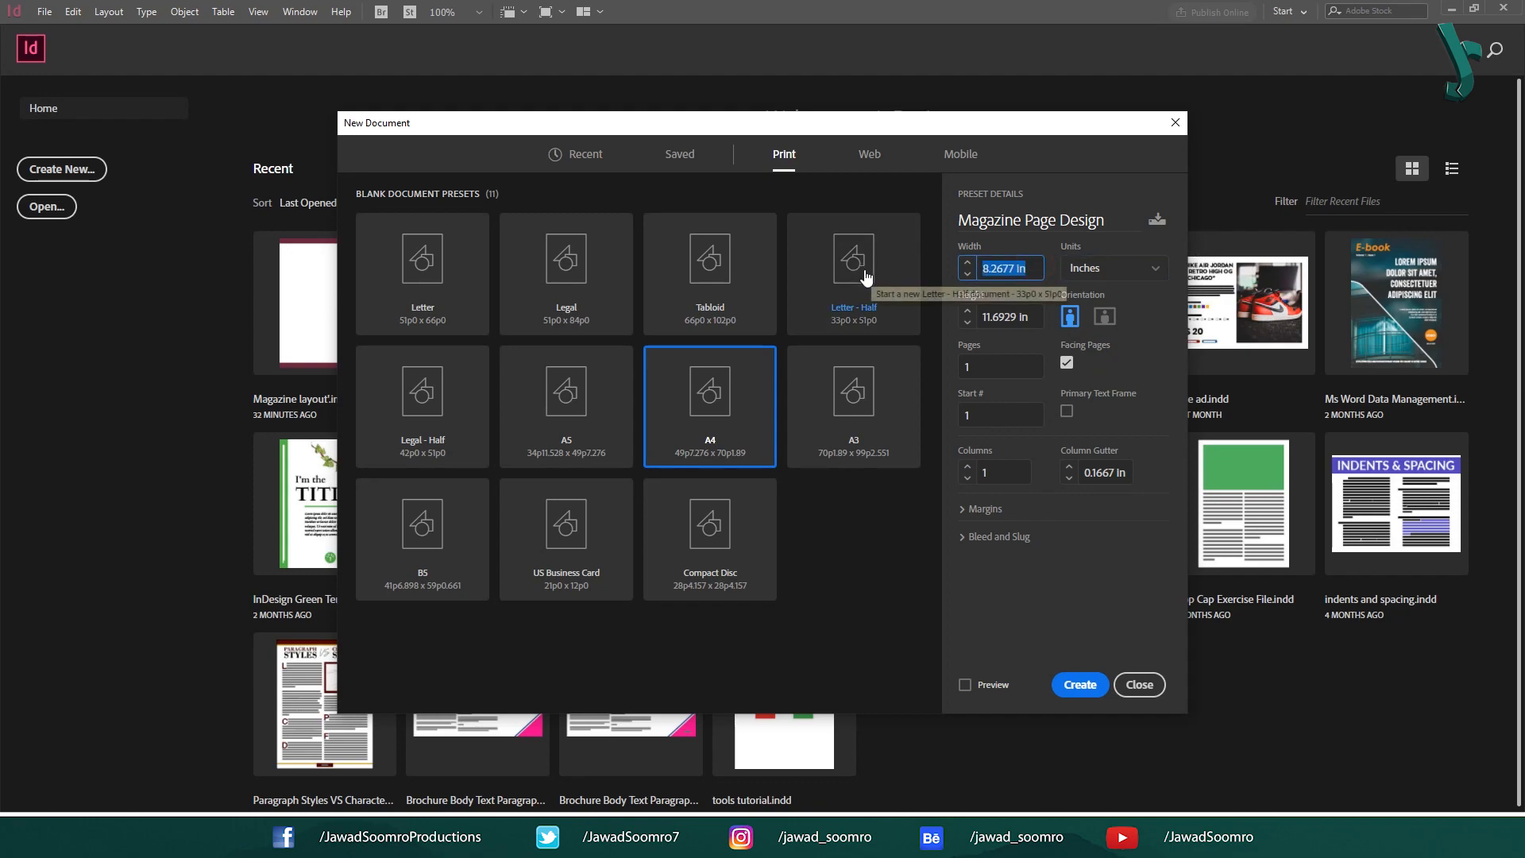
pyautogui.click(1031, 318)
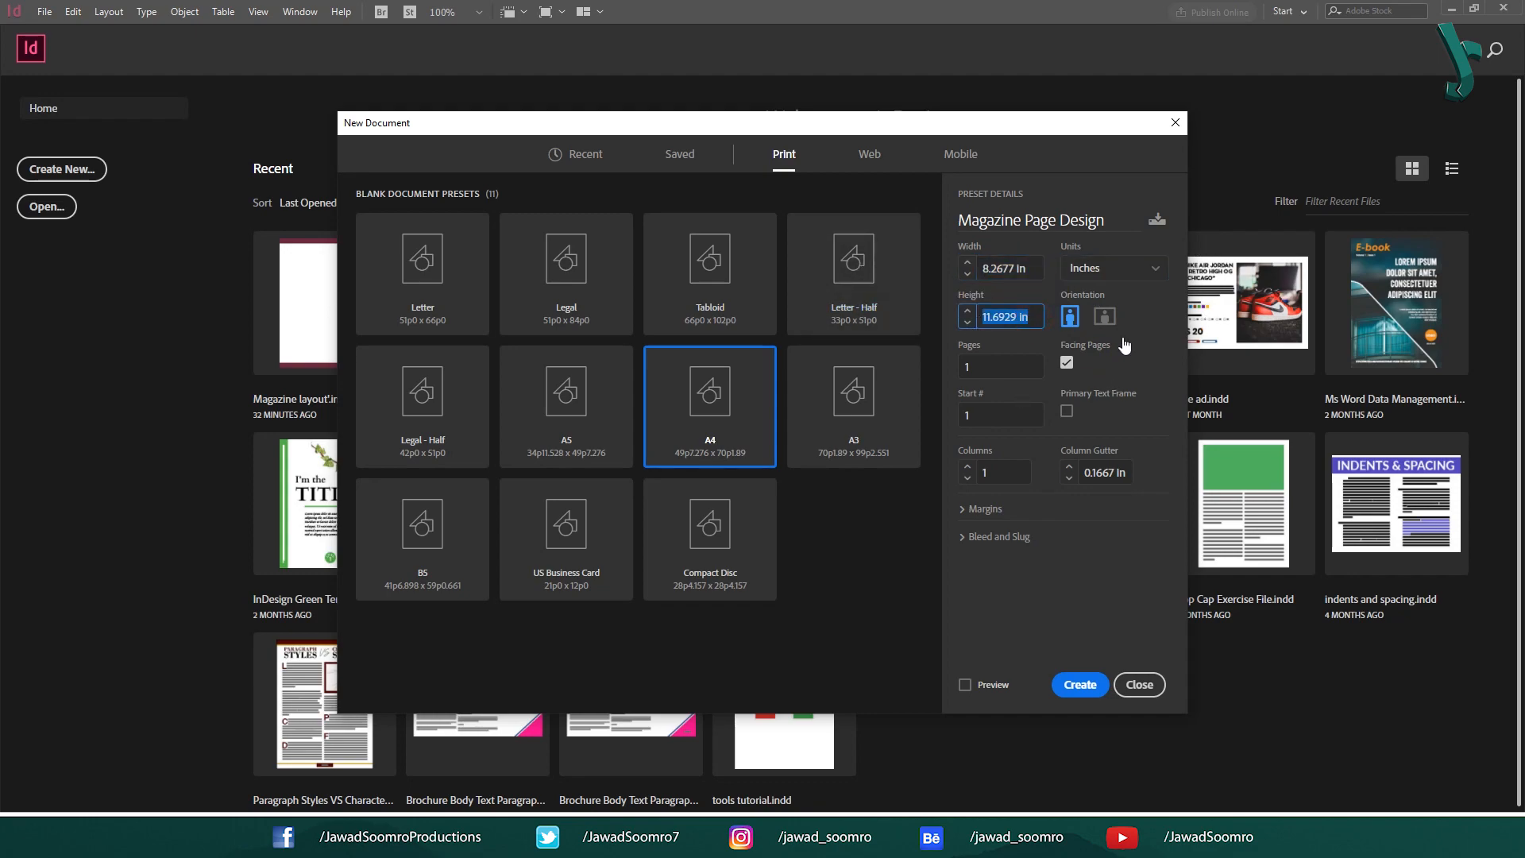
pyautogui.click(1025, 376)
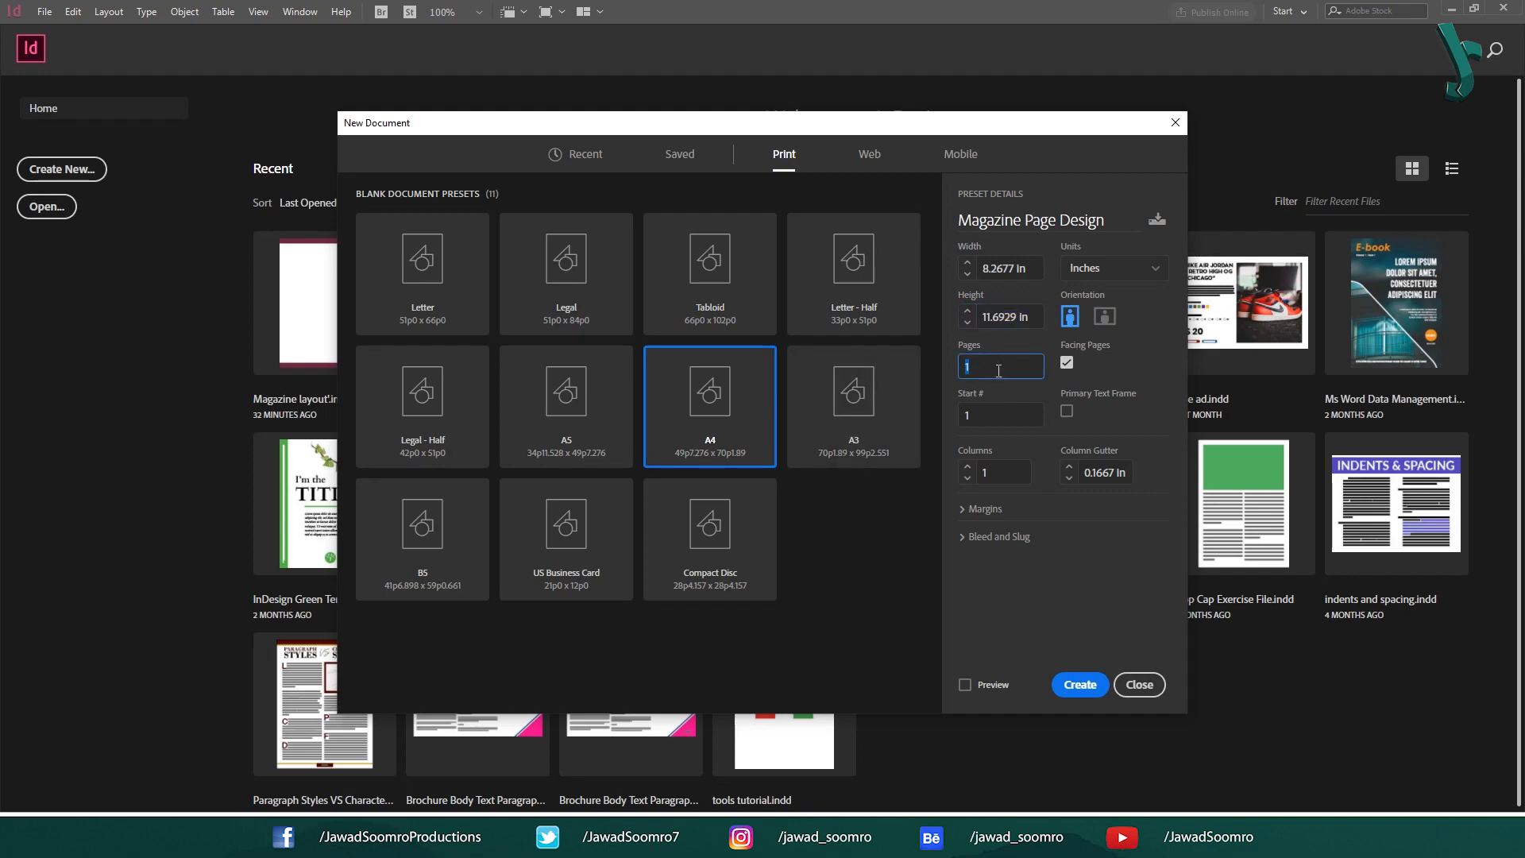
pyautogui.write('3')
# Keep Facing Pages on, enable Primary Text Frame, and set 3 columns.
pyautogui.click(1070, 364)
pyautogui.click(1068, 364)
pyautogui.click(1067, 411)
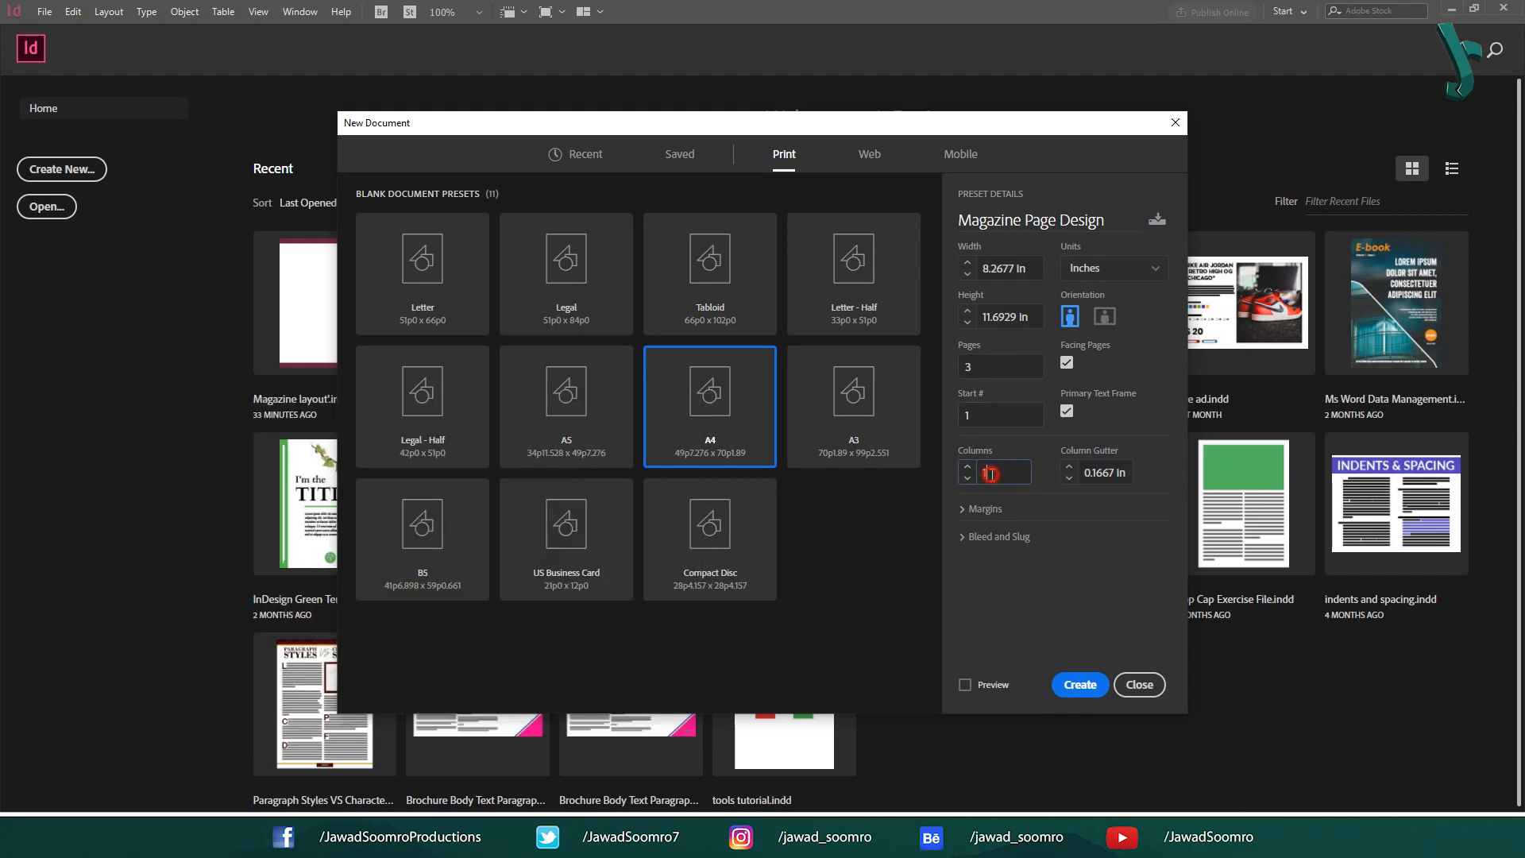
pyautogui.click(967, 467)
pyautogui.click(968, 467)
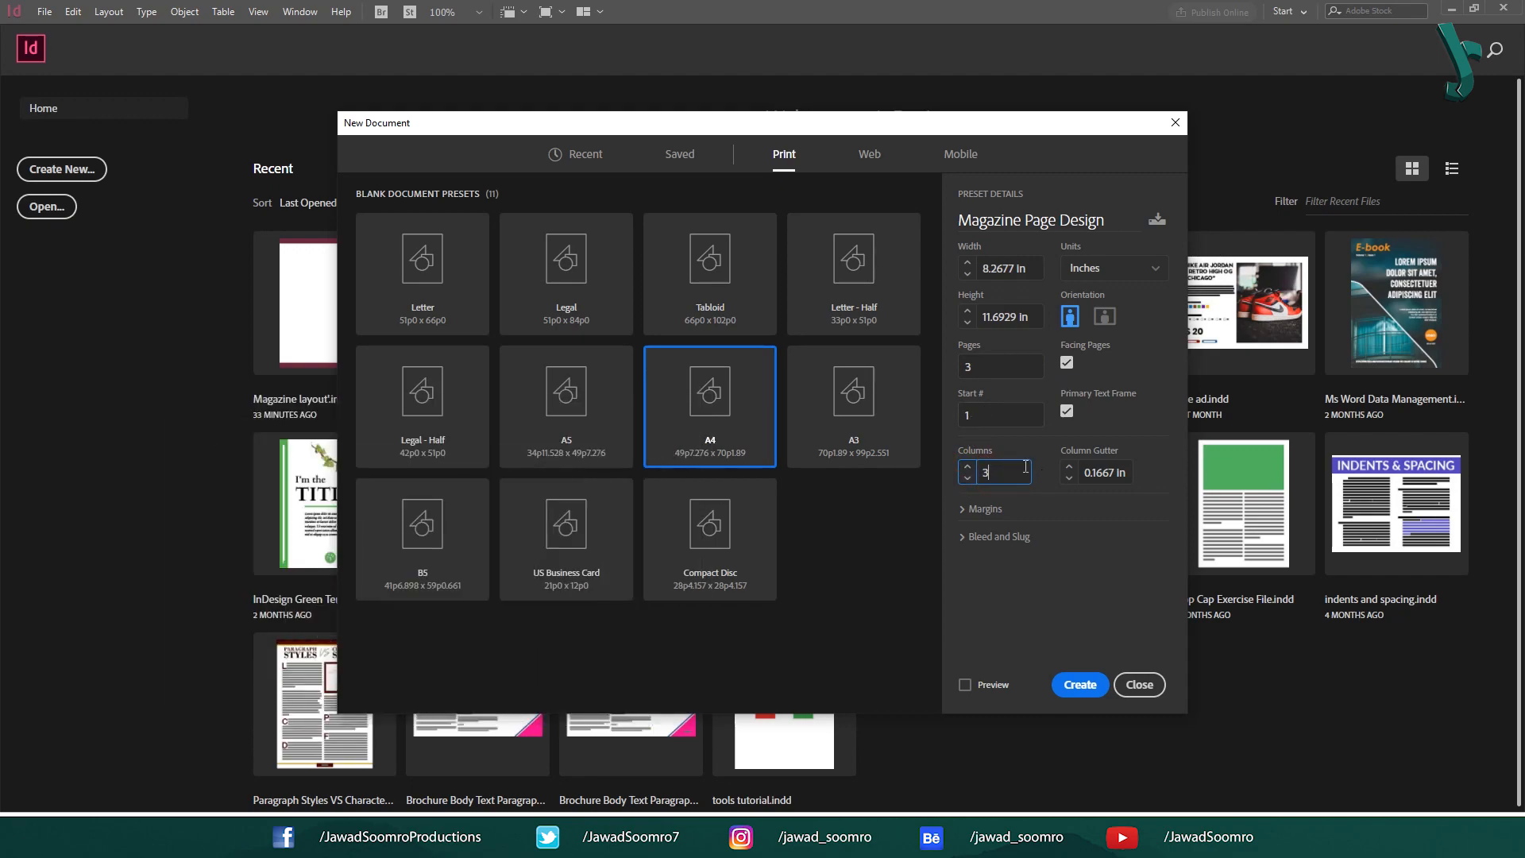
pyautogui.click(968, 469)
pyautogui.click(967, 477)
# Set the column gutter to 3 mm and expand the 0.5 in margin settings.
pyautogui.click(1107, 474)
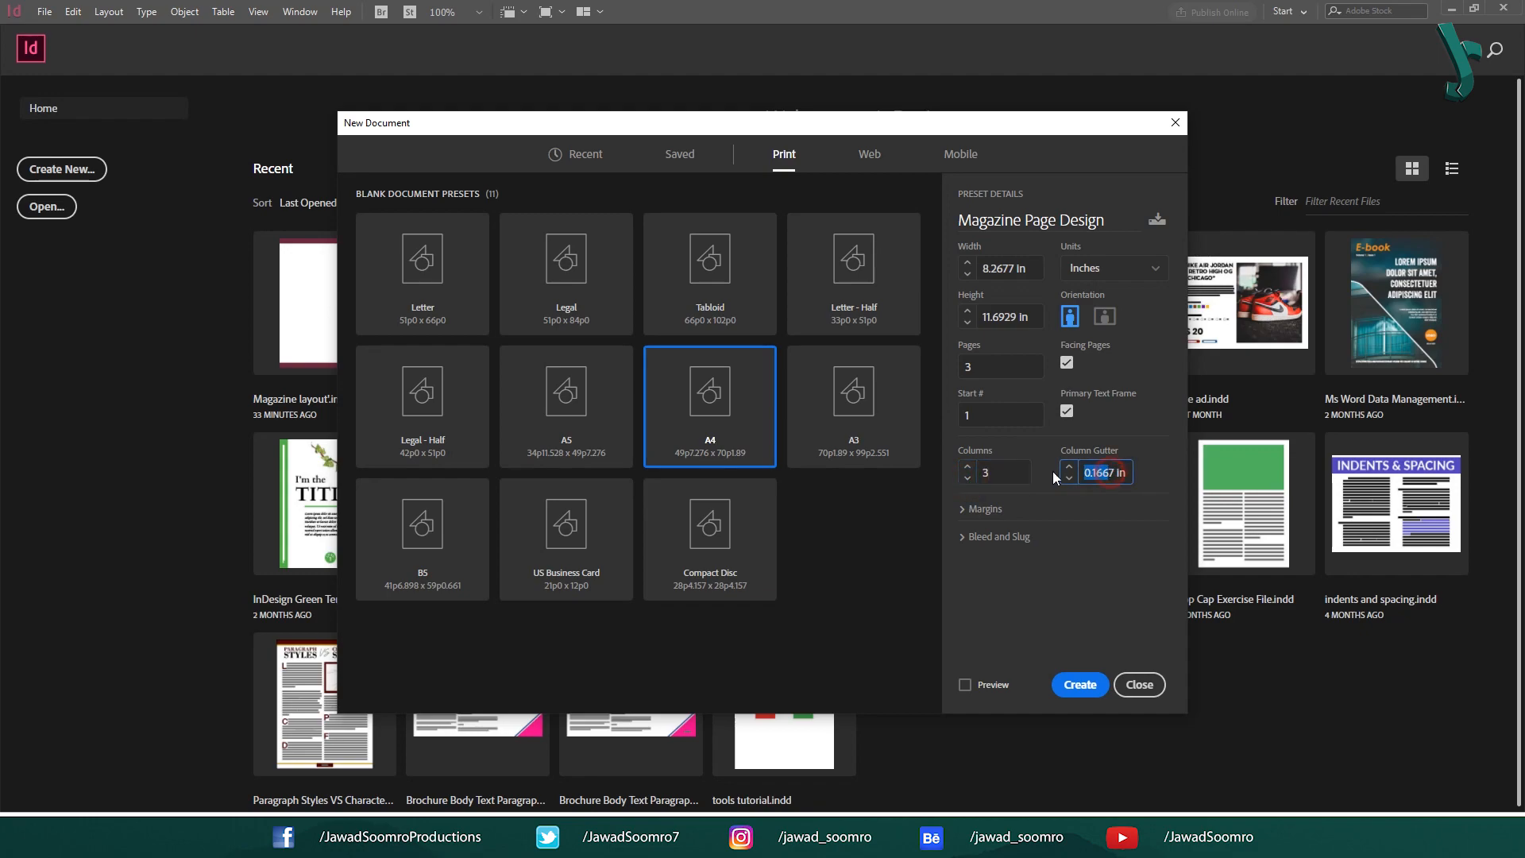
pyautogui.click(1116, 473)
pyautogui.moveTo(1127, 472); pyautogui.dragTo(969, 475)
pyautogui.write('3')
pyautogui.press('BackSpace')
pyautogui.write('6')
pyautogui.press('Tab')
pyautogui.click(982, 512)
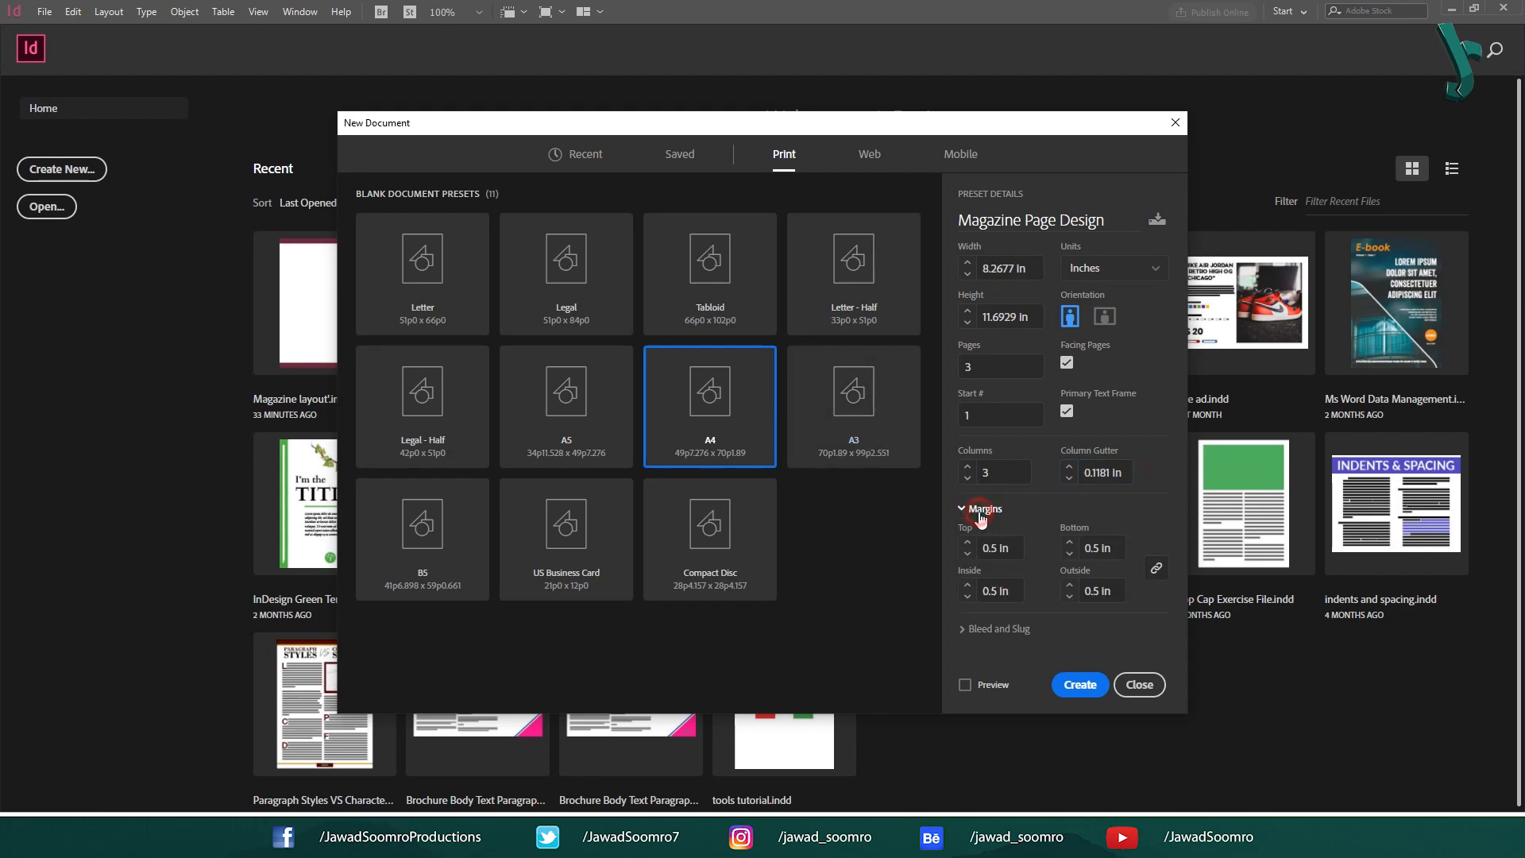
pyautogui.click(1005, 544)
pyautogui.press('Tab')
pyautogui.press('Tab')
pyautogui.press('Tab')
# Create the document and look over its pages in the Pages overview.
pyautogui.click(1088, 691)
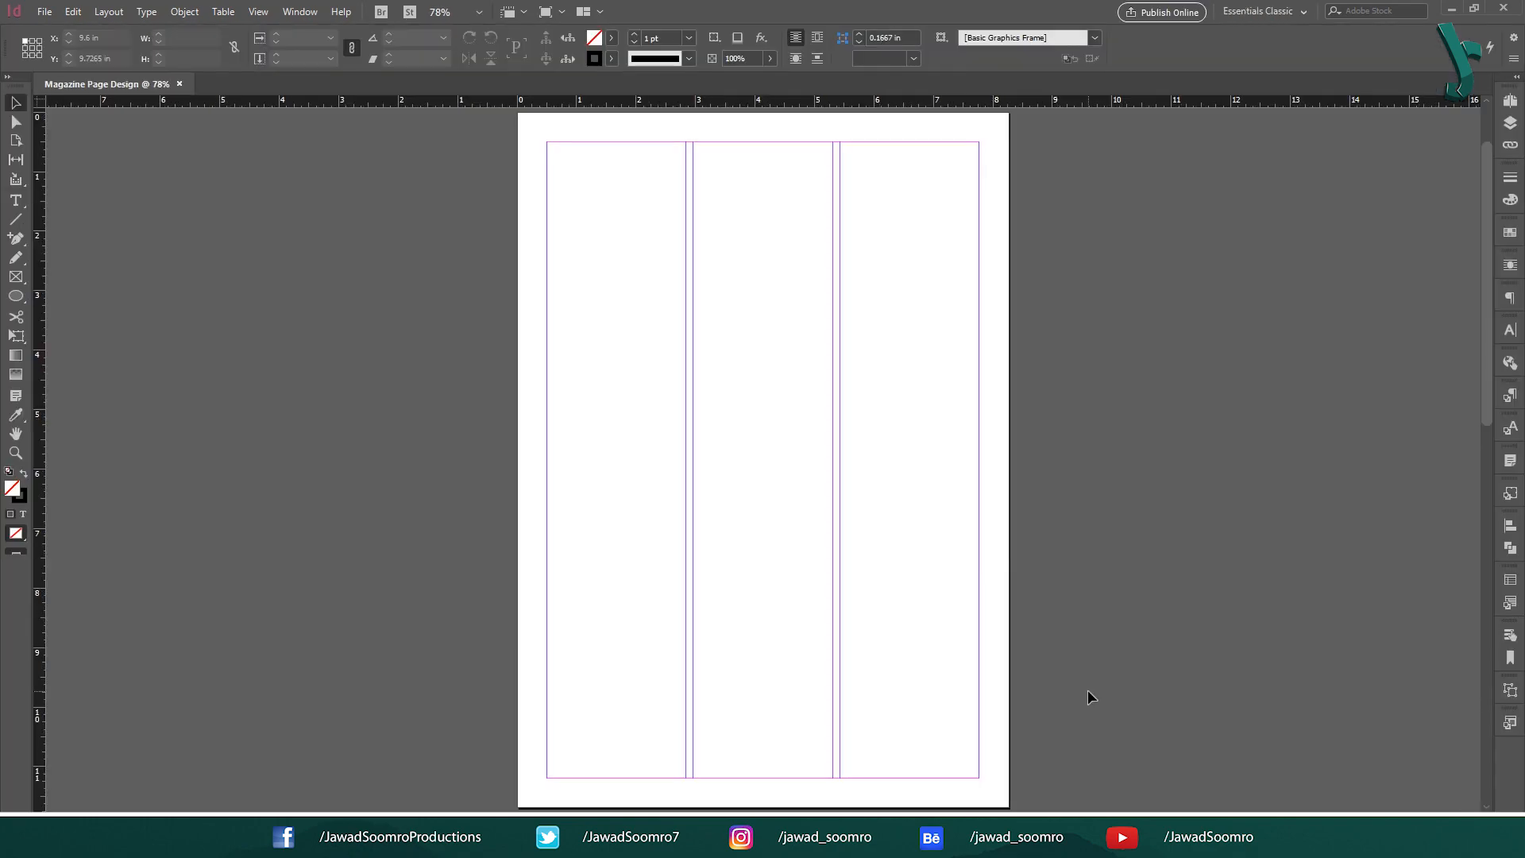
pyautogui.scroll(-8, 637, 381)
pyautogui.scroll(10, 443, 361)
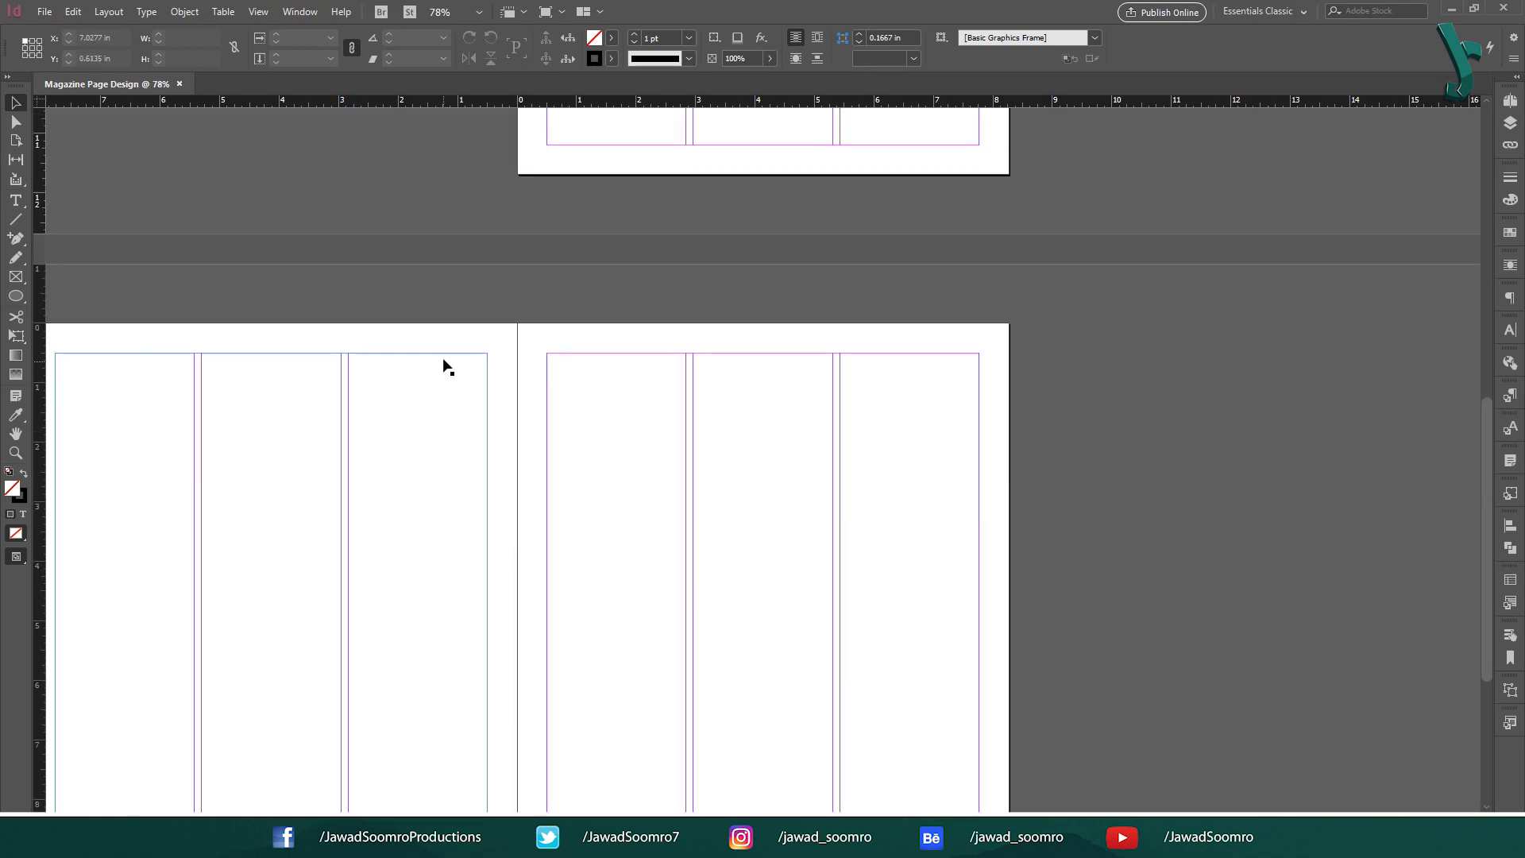
pyautogui.click(1509, 100)
pyautogui.scroll(-1, 441, 408)
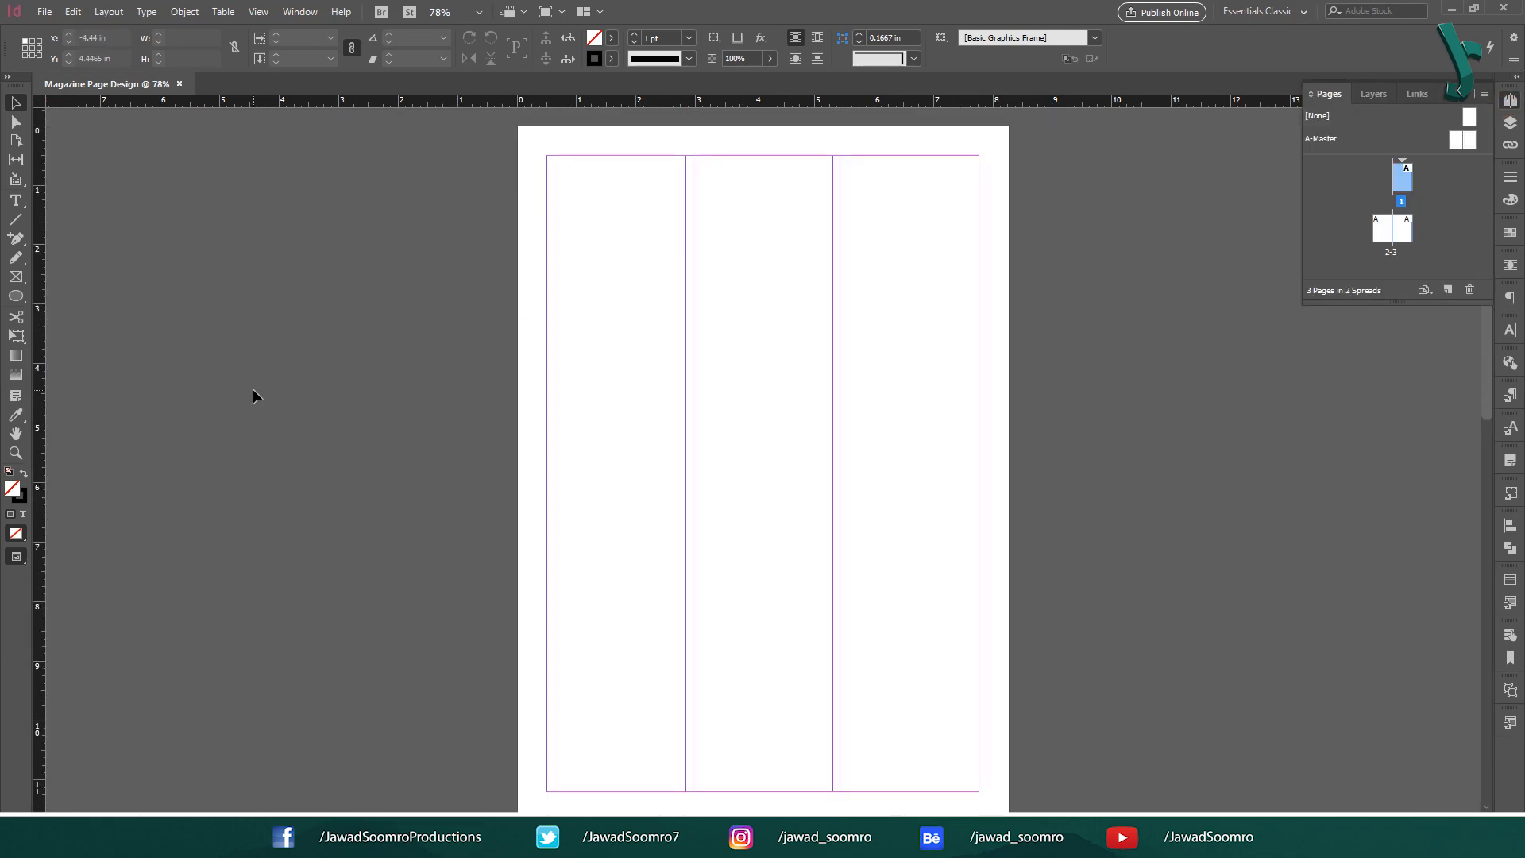
pyautogui.scroll(-14, 222, 409)
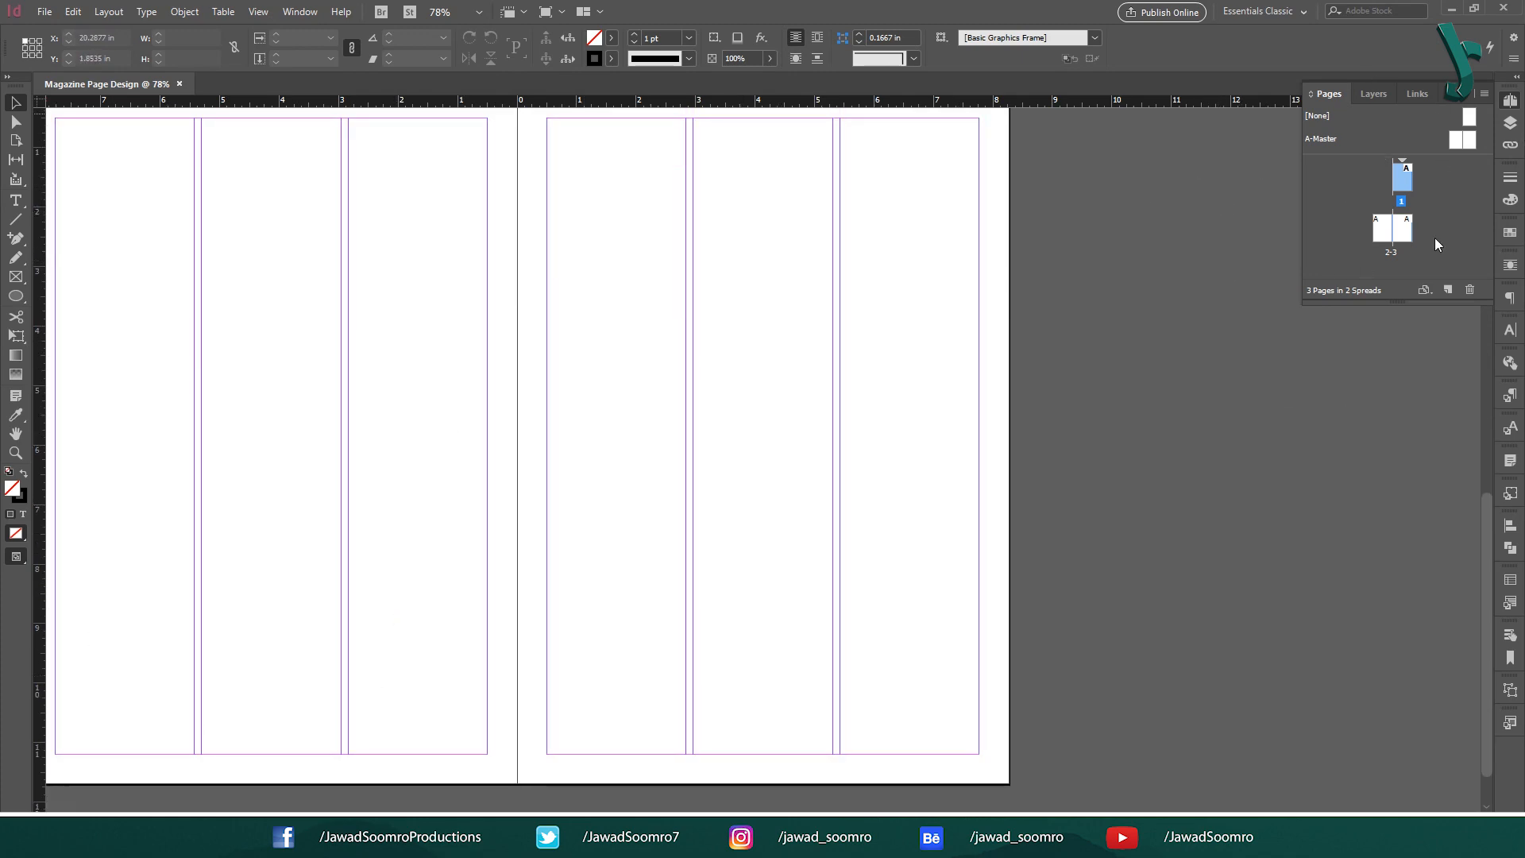
pyautogui.click(1470, 94)
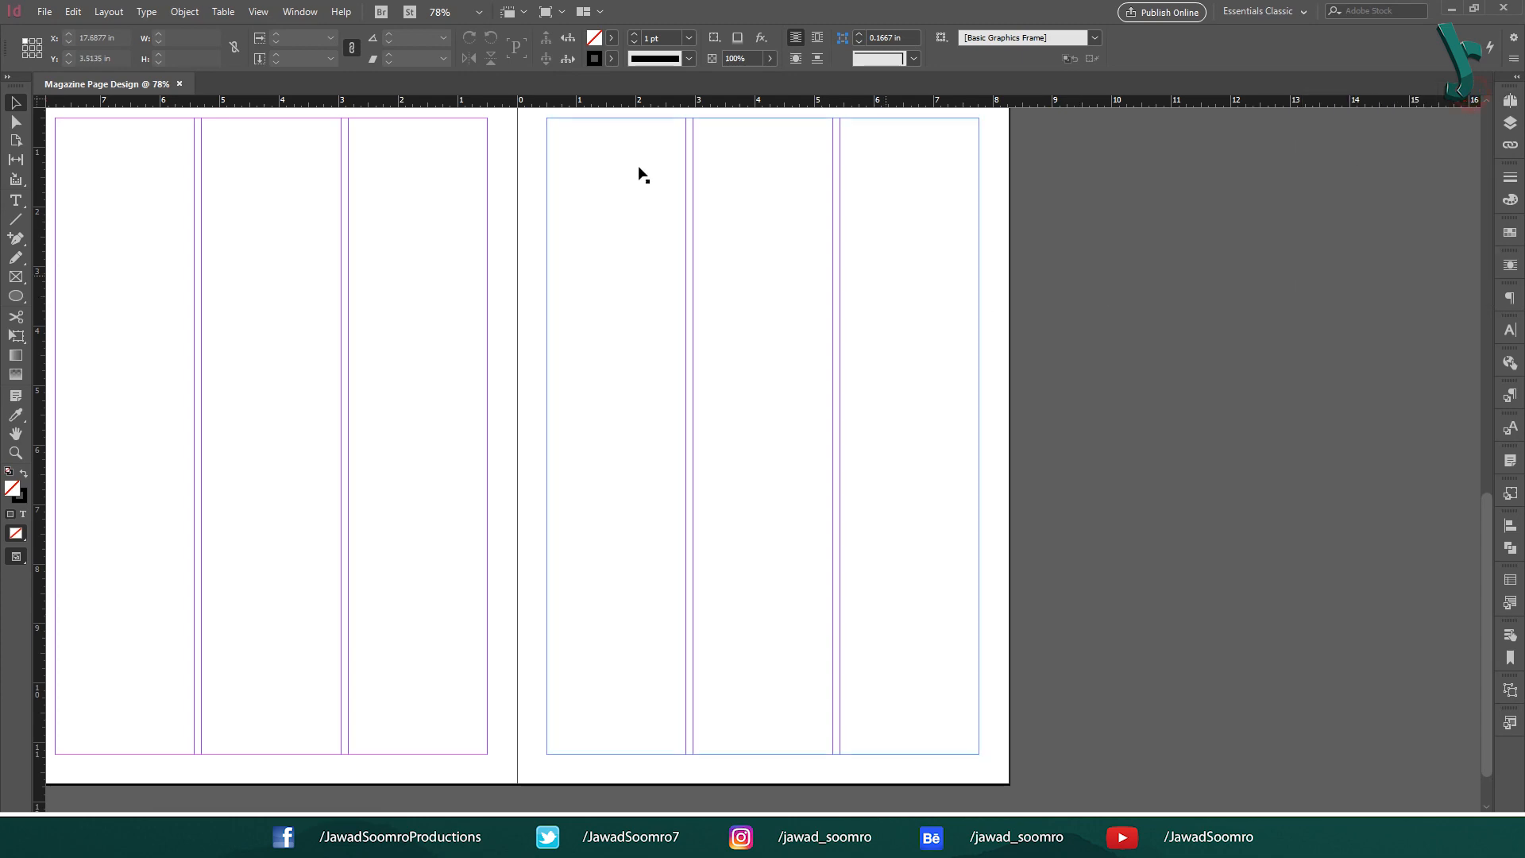
pyautogui.scroll(5, 655, 266)
pyautogui.scroll(5, 653, 274)
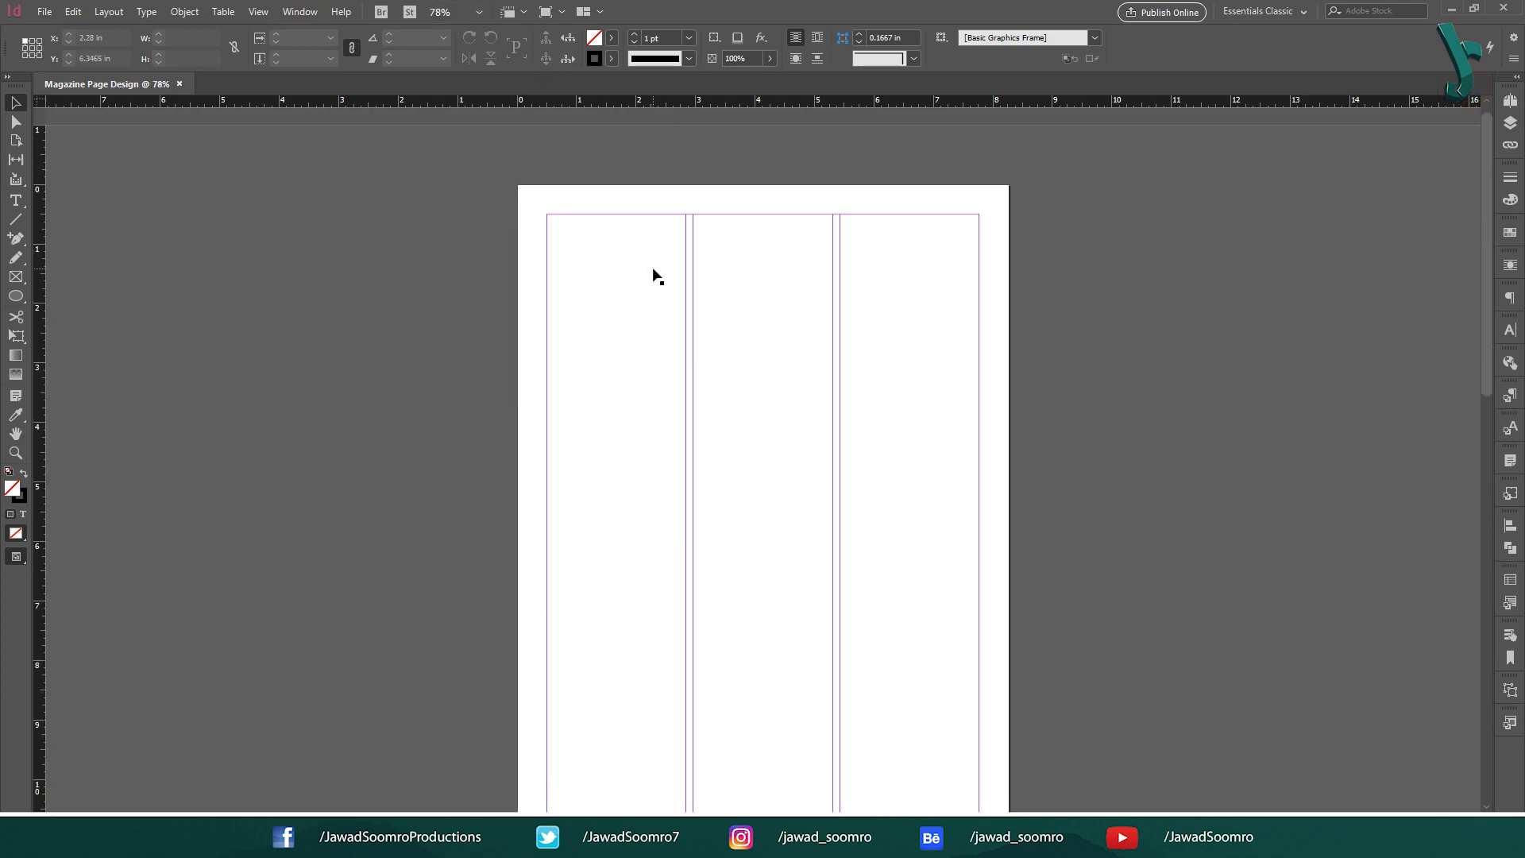
# Reopen the Pages panel from the Window menu and centre the pages 2–3 spread.
pyautogui.click(297, 12)
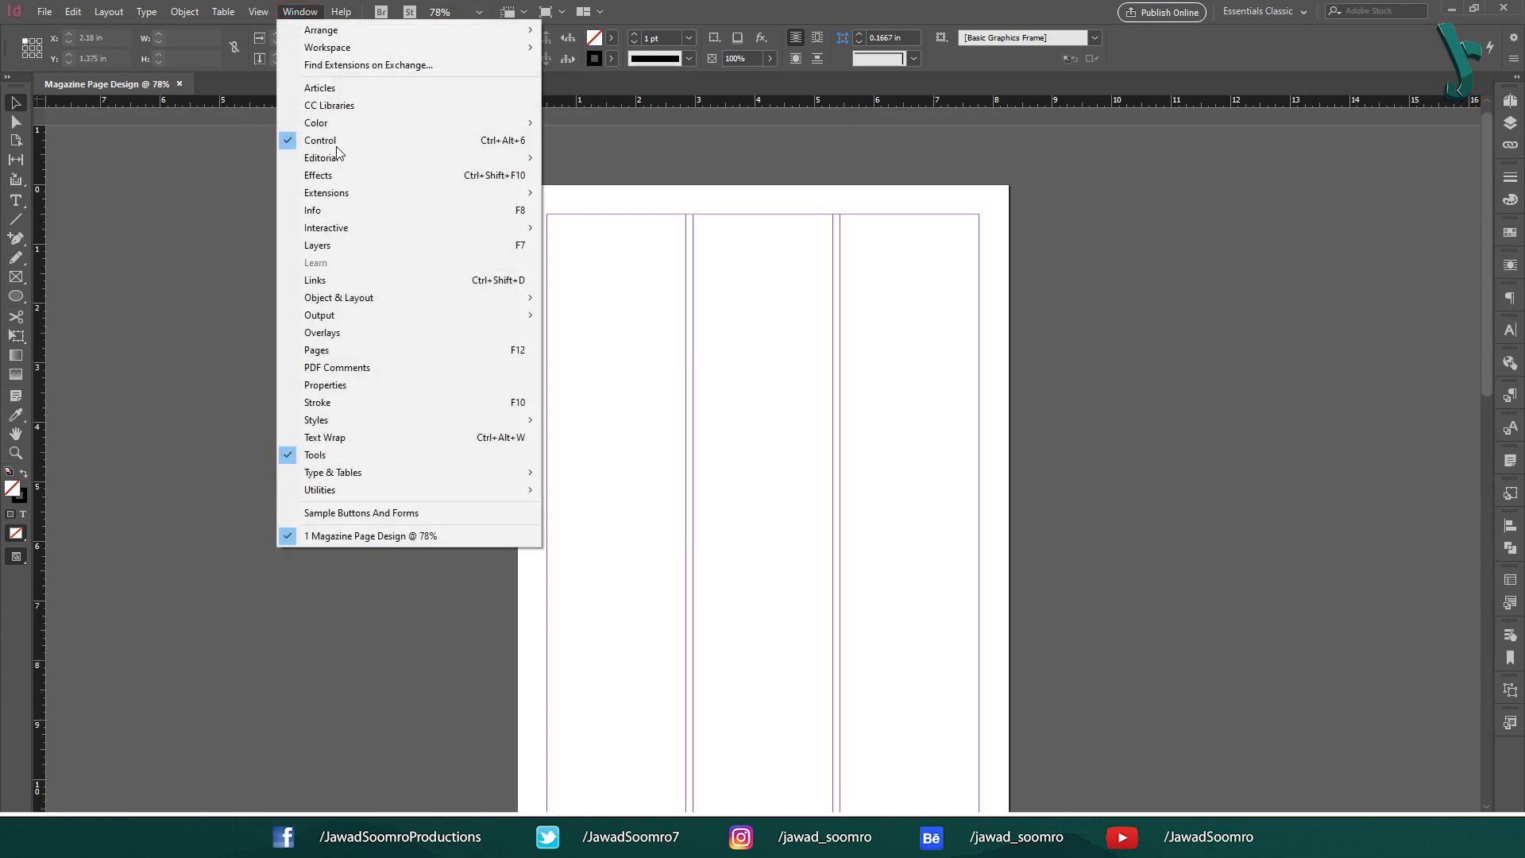
pyautogui.click(532, 351)
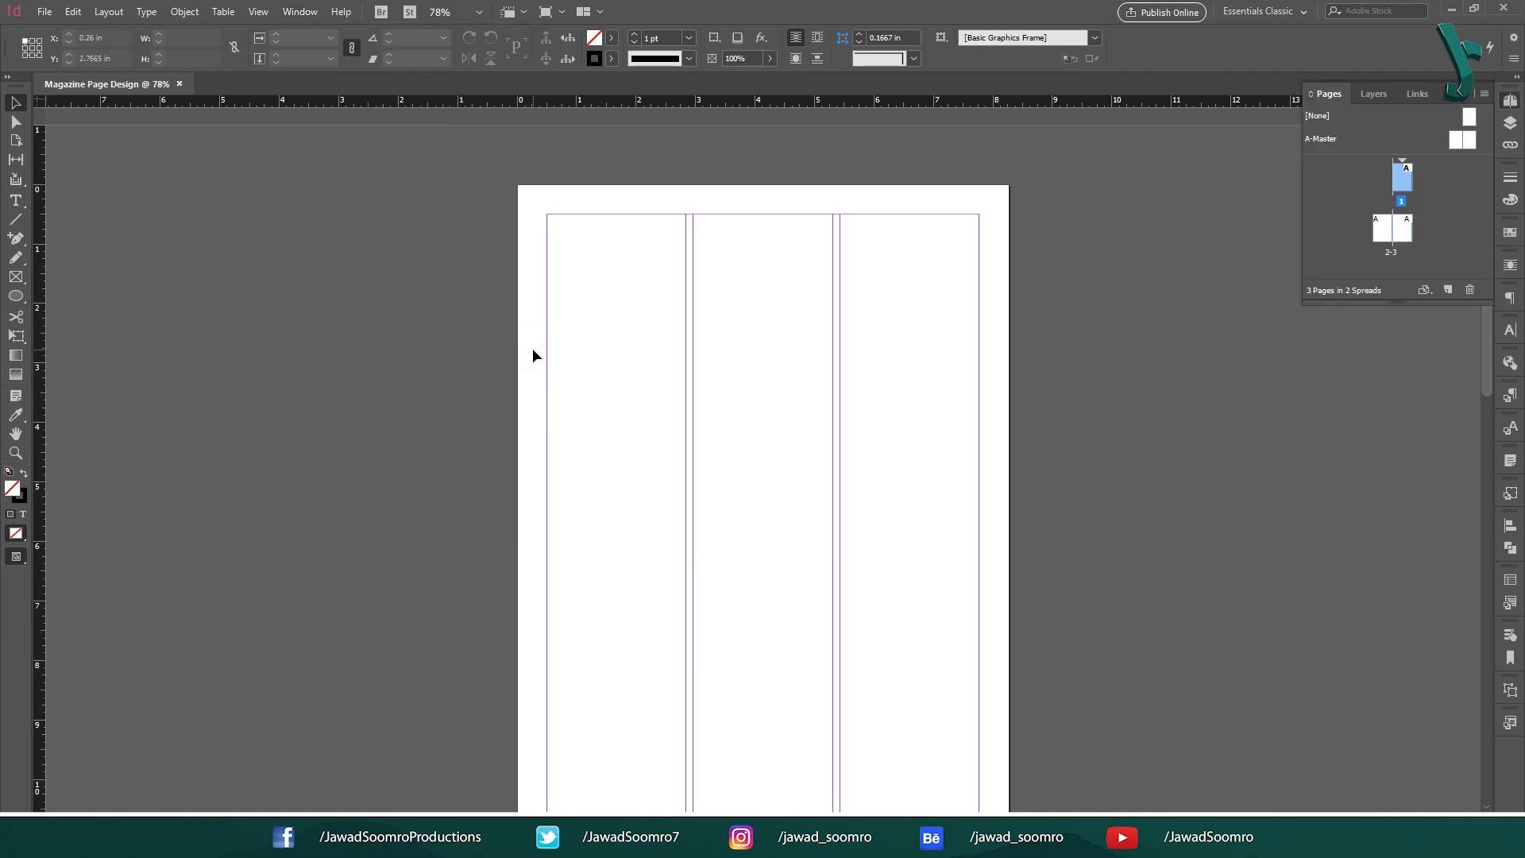
pyautogui.scroll(-5, 1180, 263)
pyautogui.scroll(5, 1077, 151)
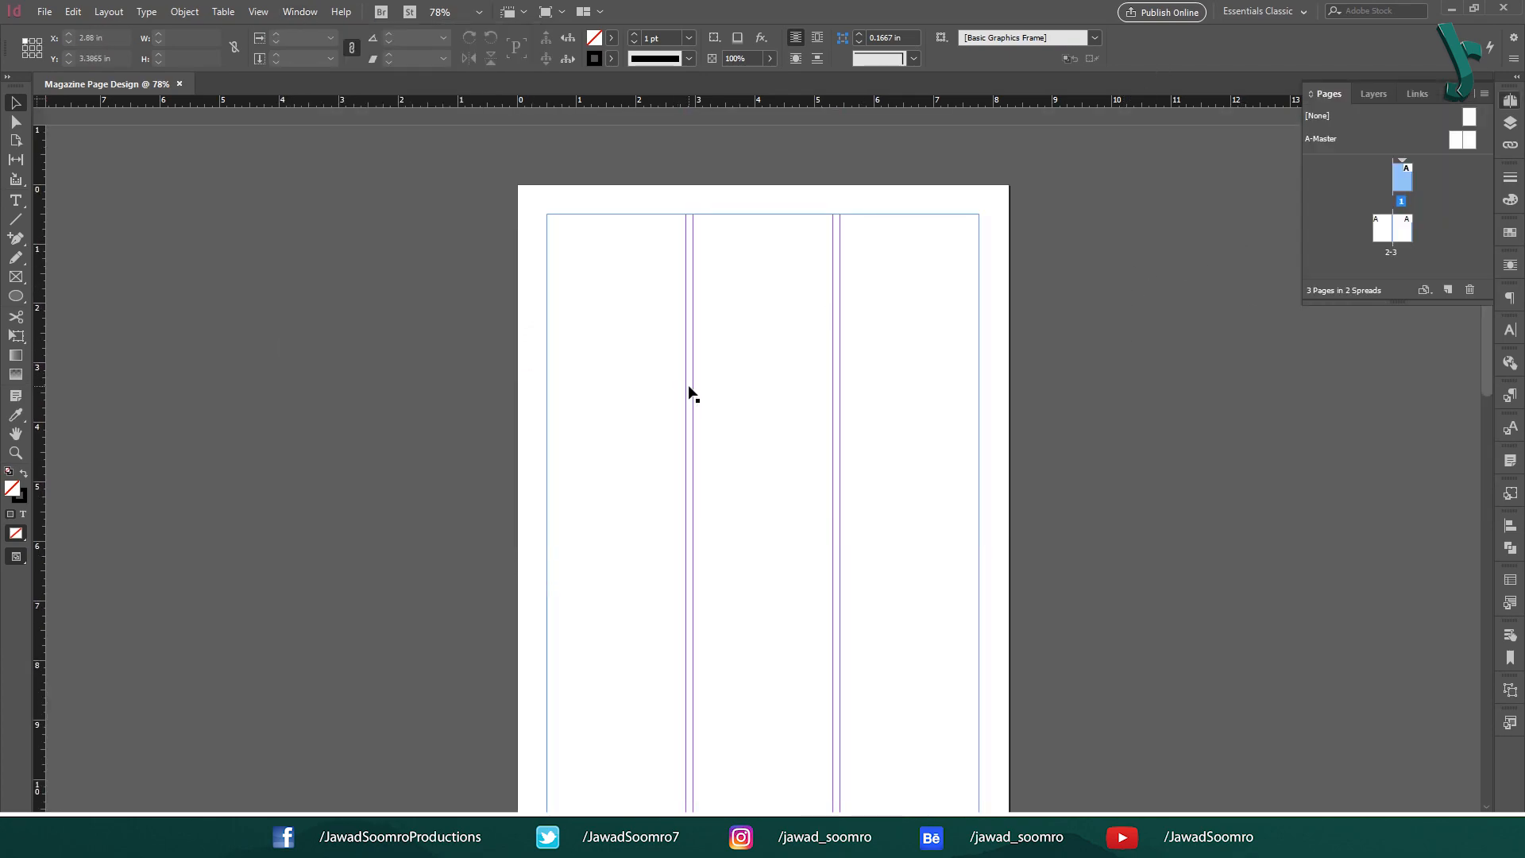
pyautogui.scroll(-7, 381, 401)
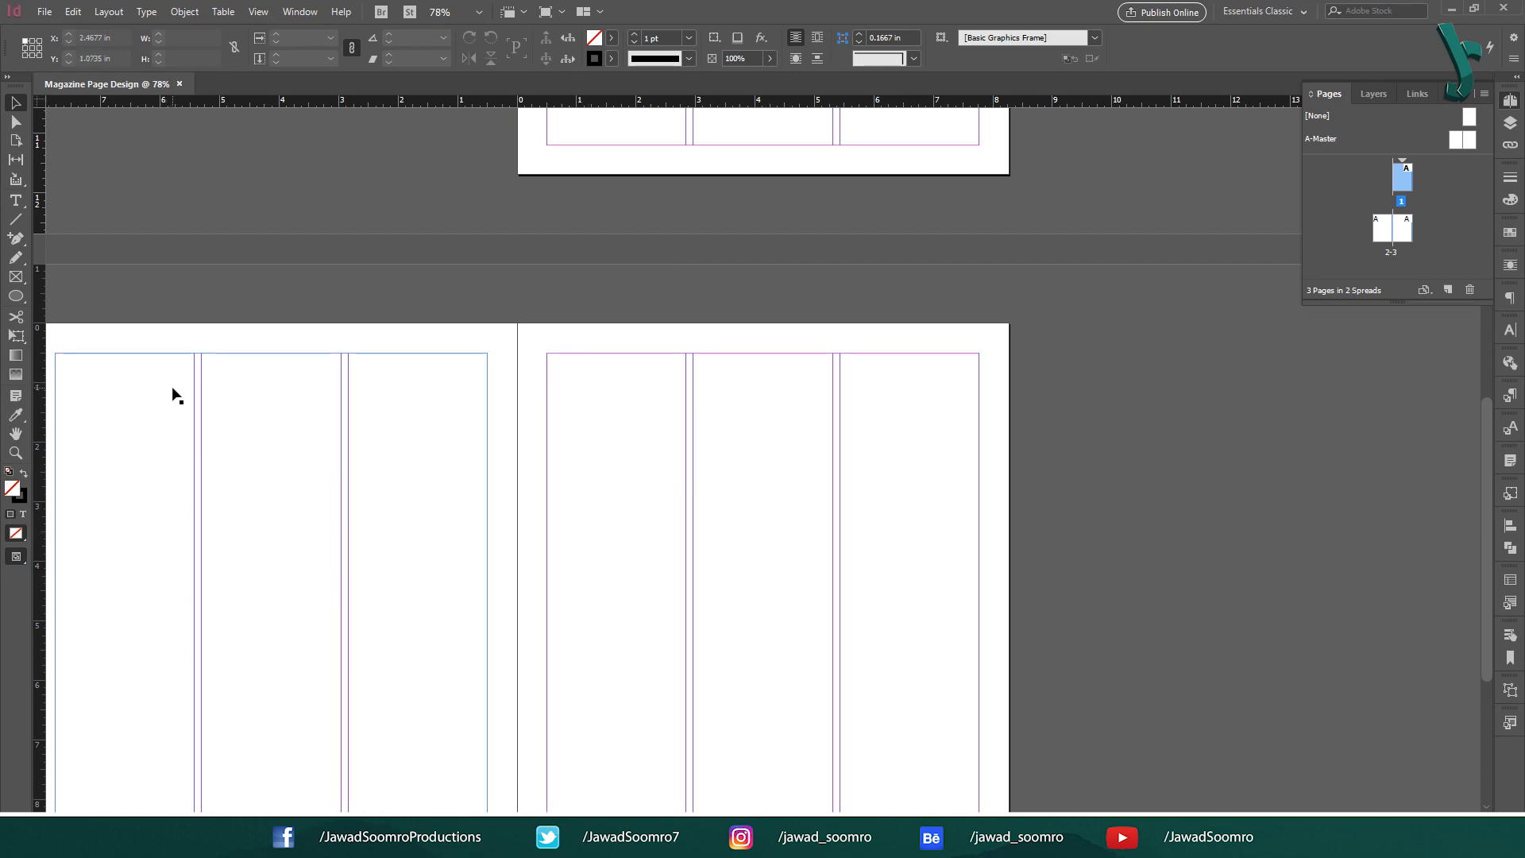
pyautogui.click(187, 339)
pyautogui.moveTo(205, 339); pyautogui.dragTo(425, 160)
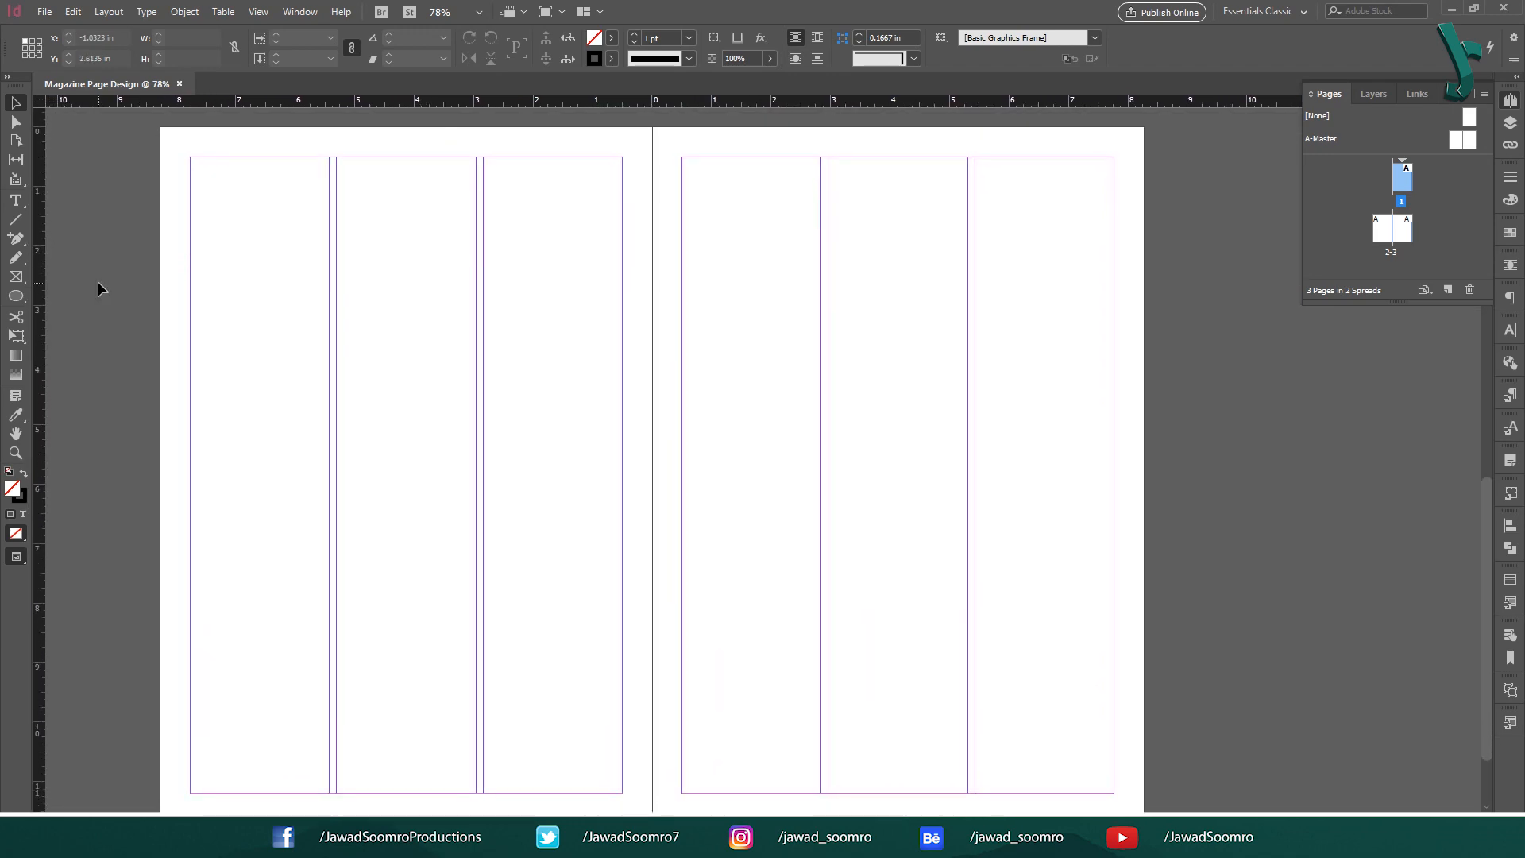
pyautogui.scroll(-1, 85, 483)
pyautogui.scroll(3, 91, 487)
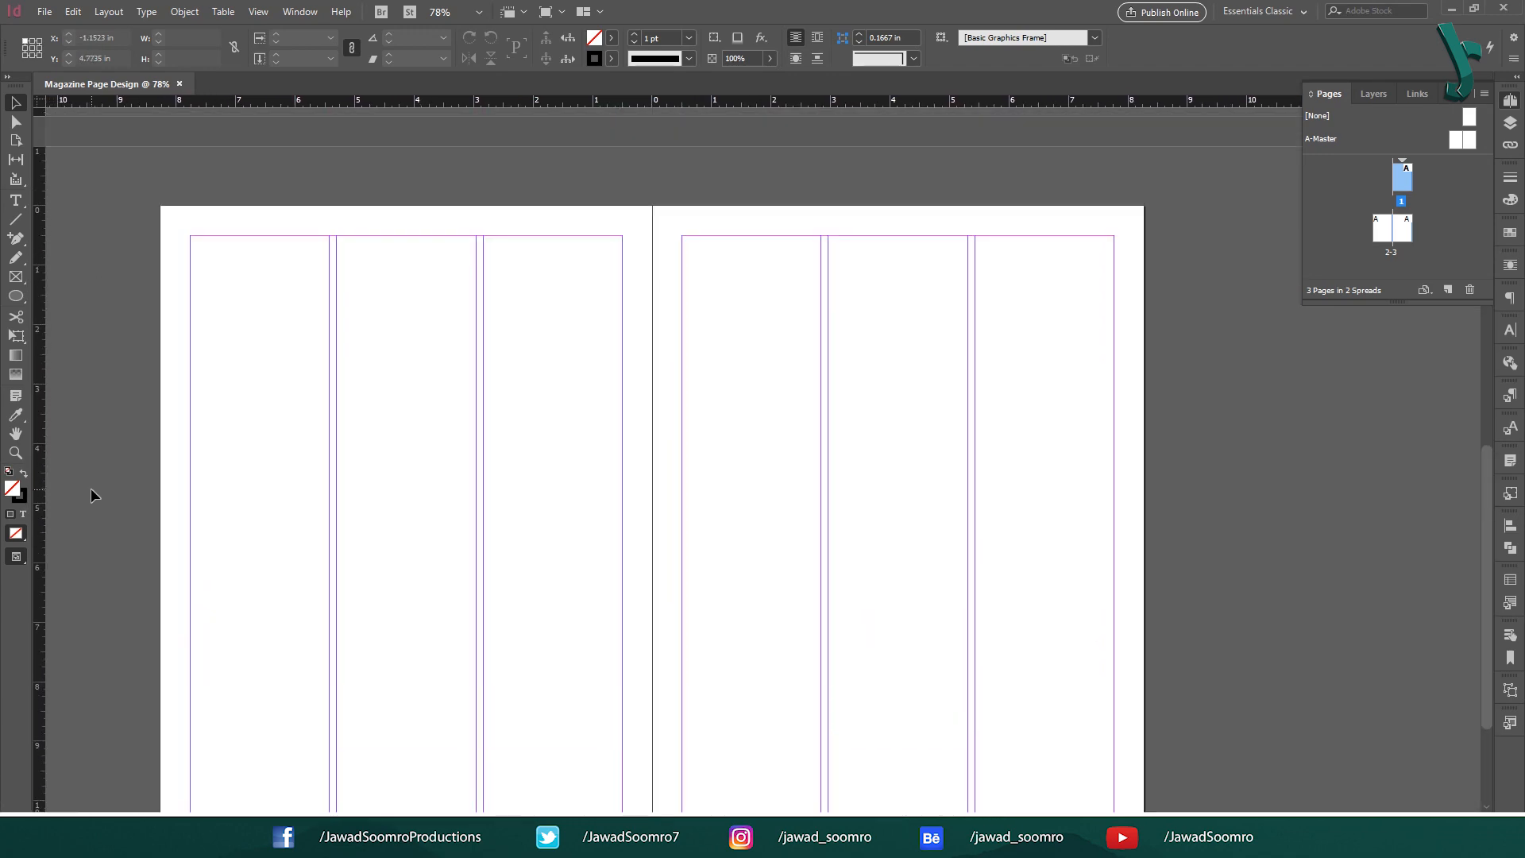
# Zoom in to 400%, zoom back out, fit the page, and show the top of spread 2–3.
pyautogui.hotkey('ctrl', '=')
pyautogui.hotkey('ctrl', '=')
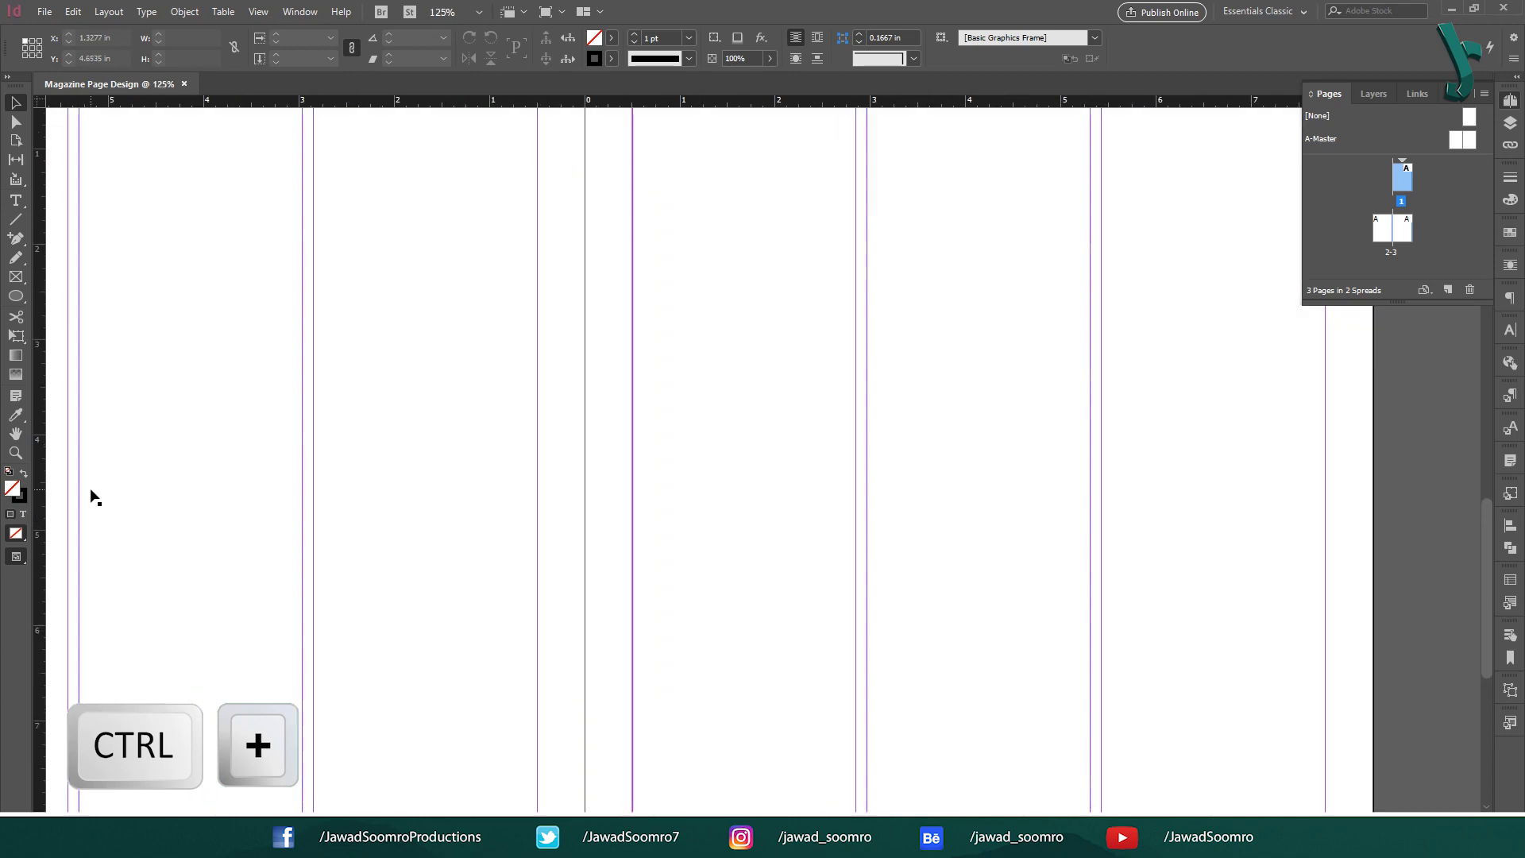
pyautogui.hotkey('ctrl', '=')
pyautogui.hotkey('ctrl', '=')
pyautogui.hotkey('ctrl', '=')
pyautogui.hotkey('ctrl', '=')
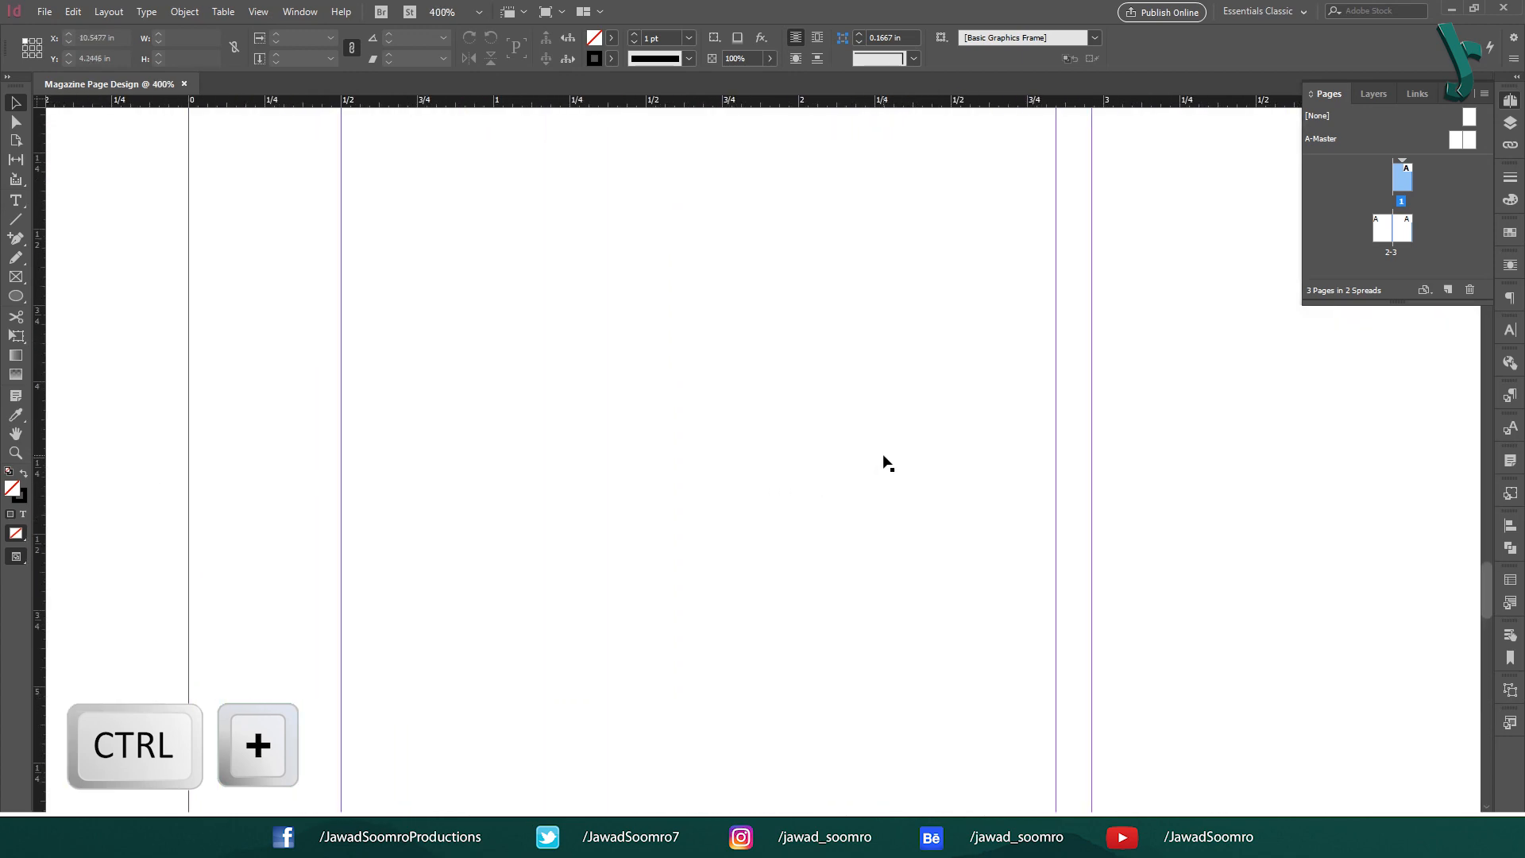
pyautogui.hotkey('ctrl', '-')
pyautogui.hotkey('ctrl', '-')
pyautogui.hotkey('ctrl', '-')
pyautogui.hotkey('ctrl', '-')
pyautogui.hotkey('ctrl', '-')
pyautogui.hotkey('ctrl', '-')
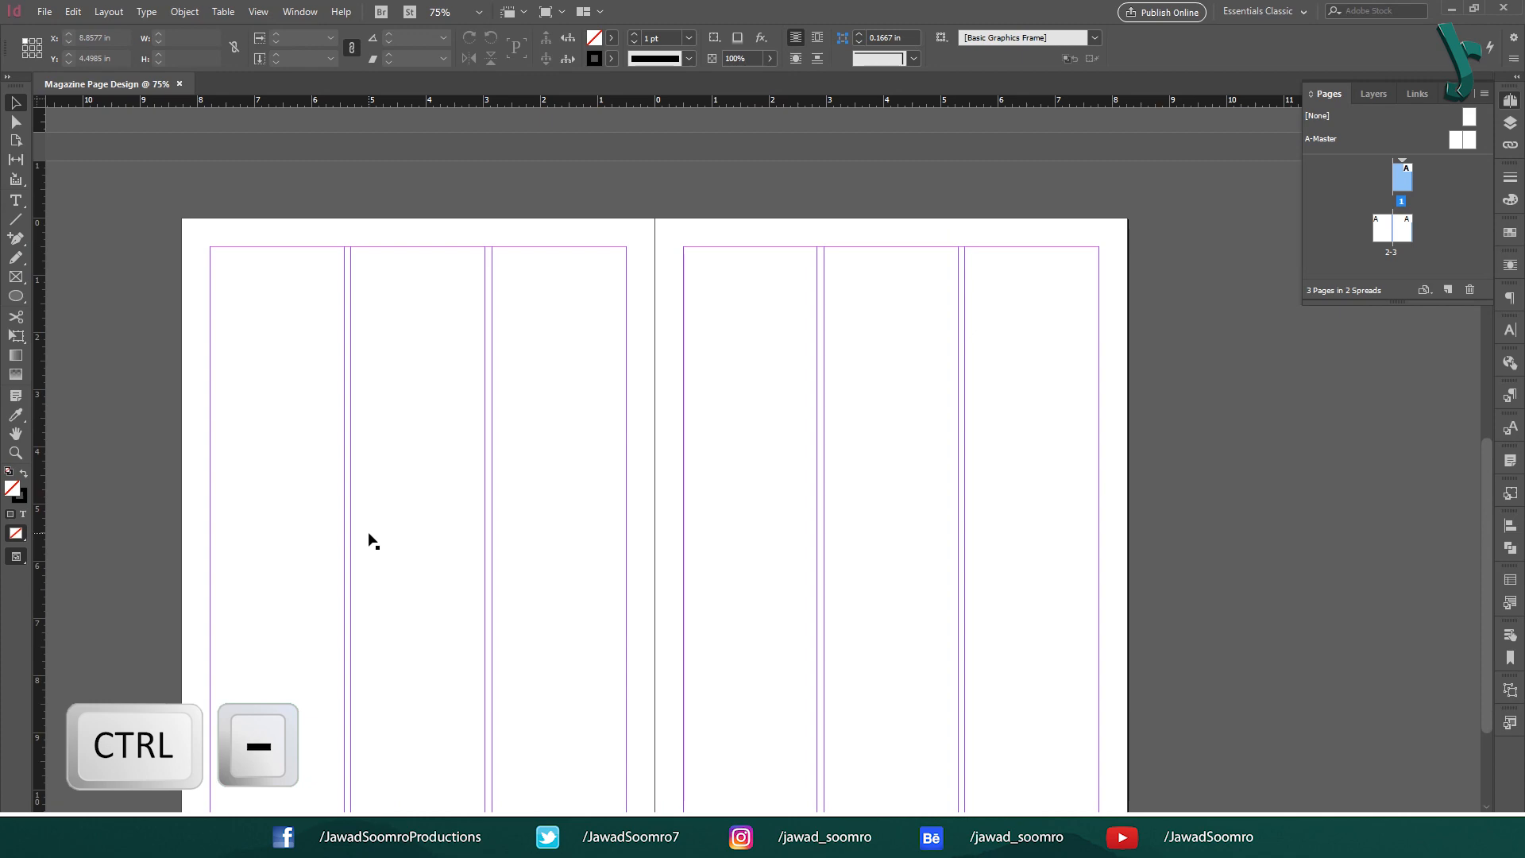
pyautogui.hotkey('ctrl', '-')
pyautogui.hotkey('ctrl', '-')
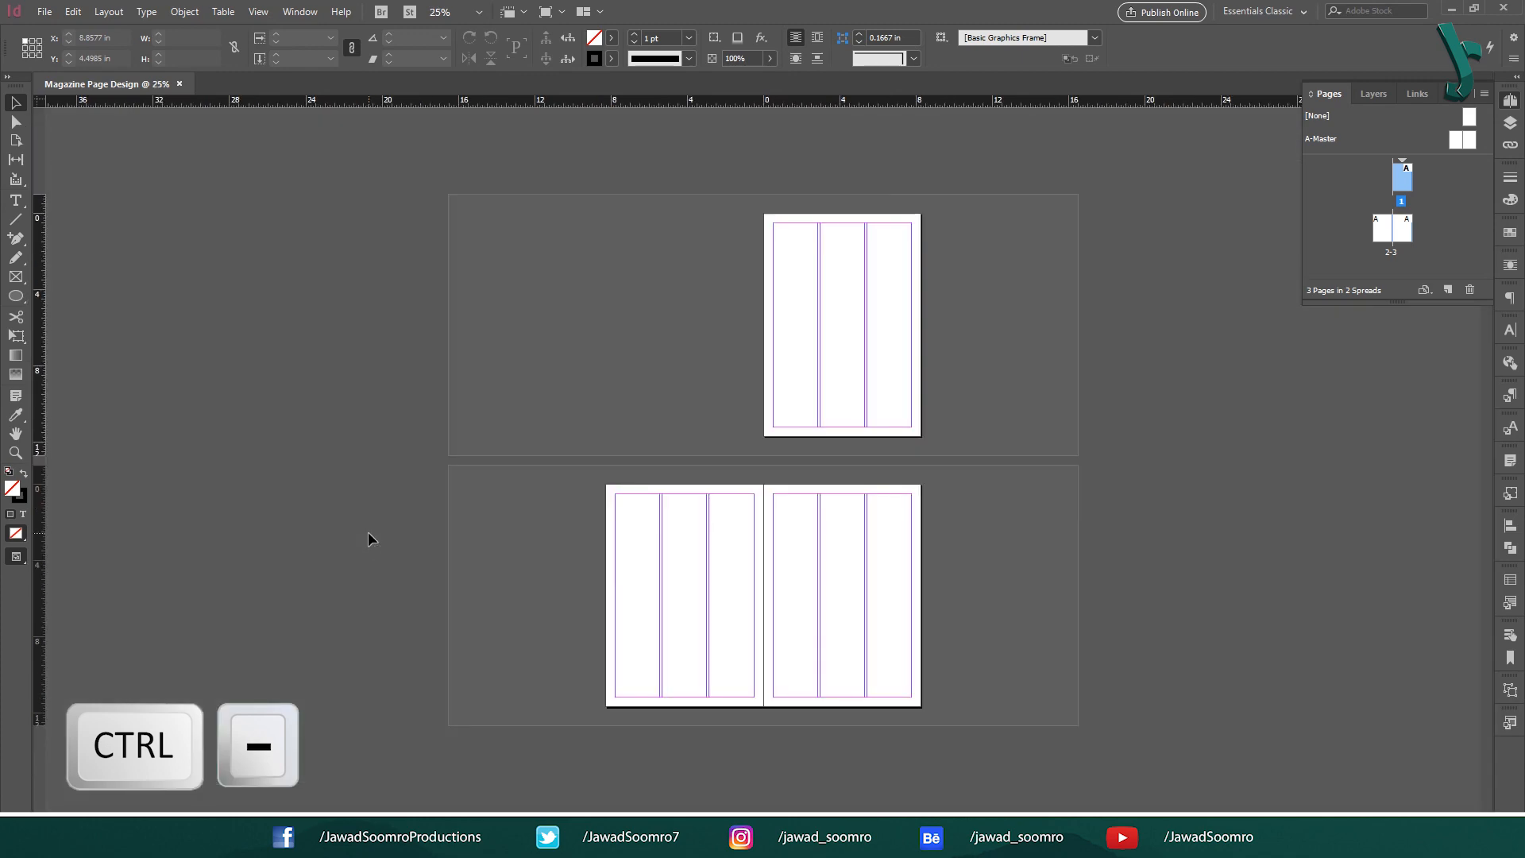
pyautogui.hotkey('ctrl', '0')
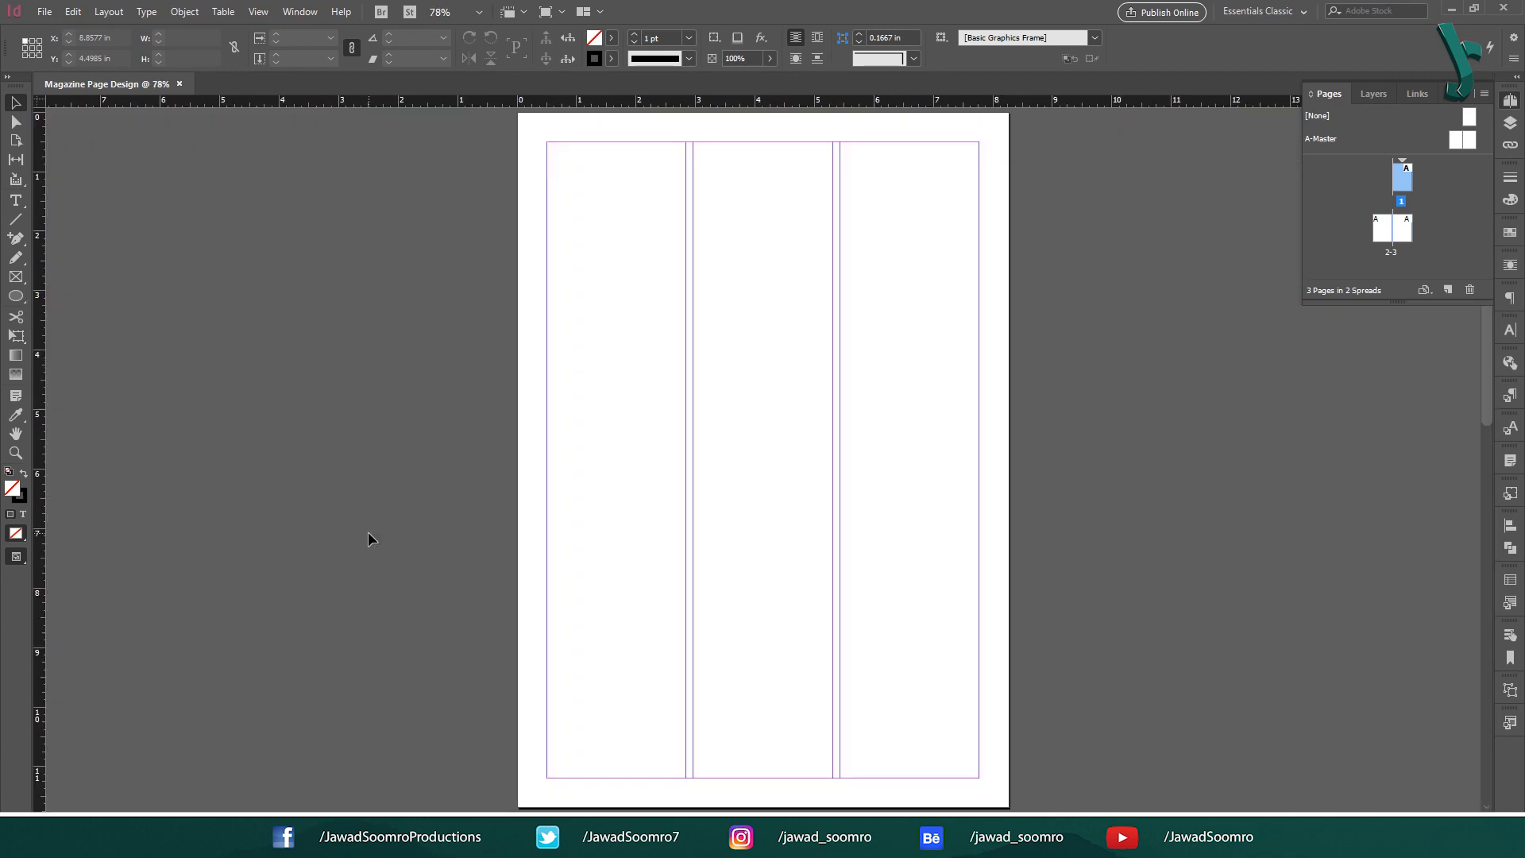
pyautogui.scroll(-10, 369, 536)
pyautogui.hotkey('ctrl', '0')
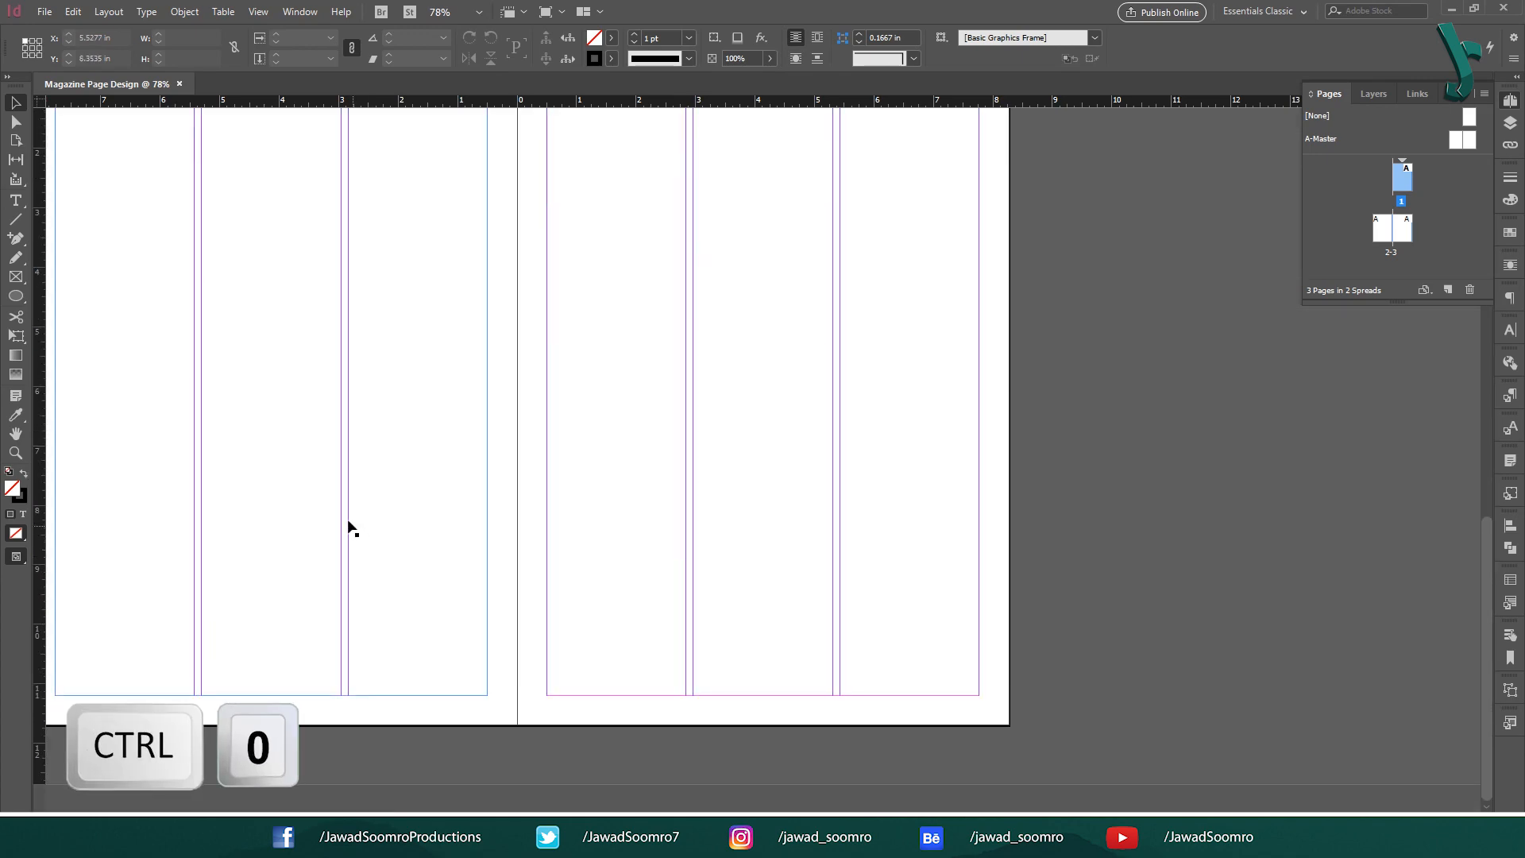
pyautogui.moveTo(346, 508); pyautogui.dragTo(583, 627)
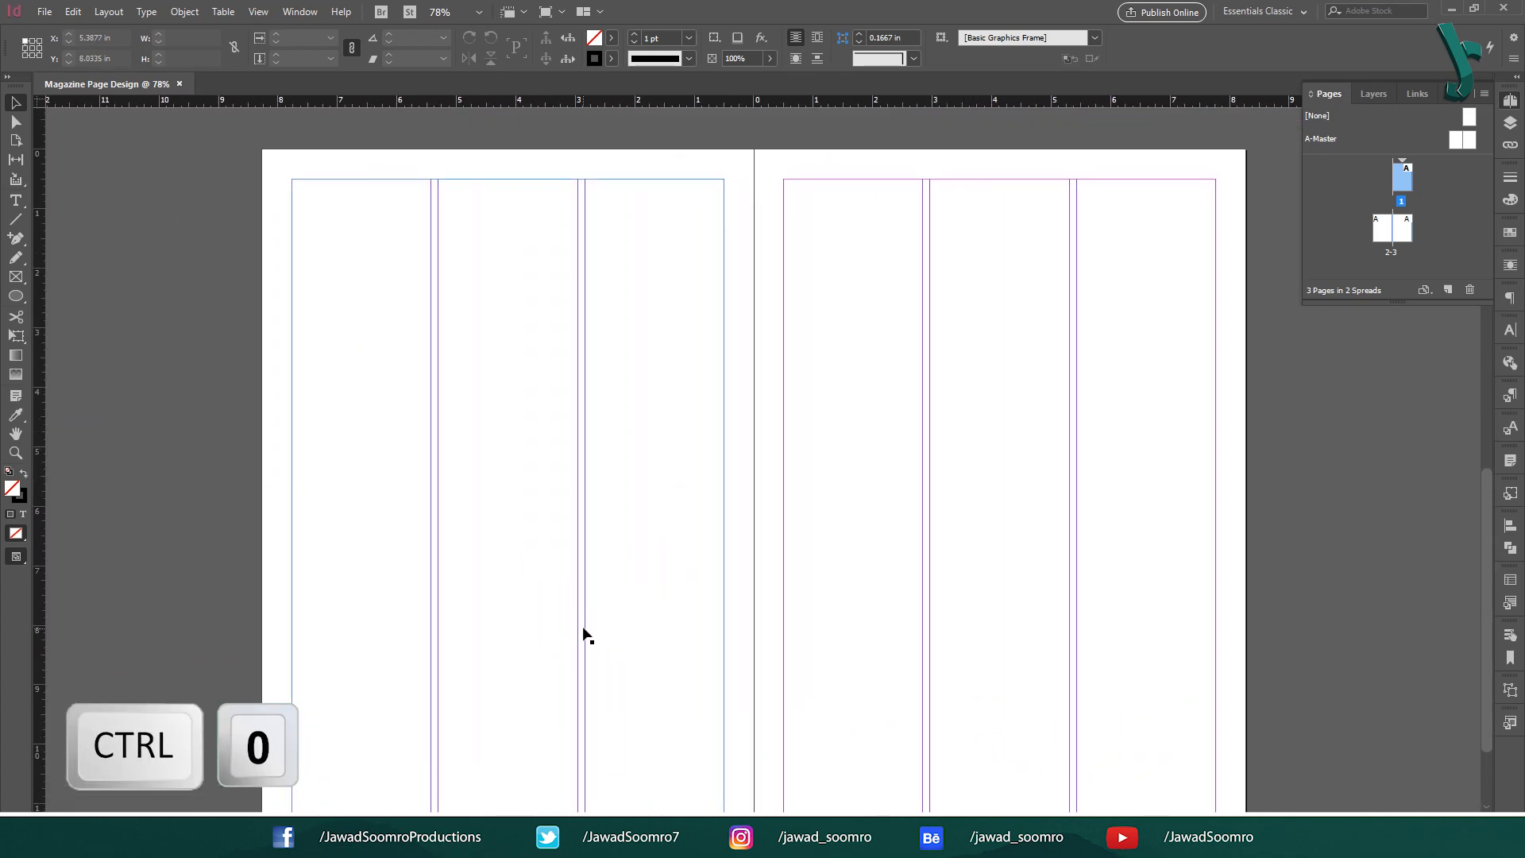
# Preview the Magazine folder's model PNG images, including pngegg.png, in File Explorer.
pyautogui.click(182, 149)
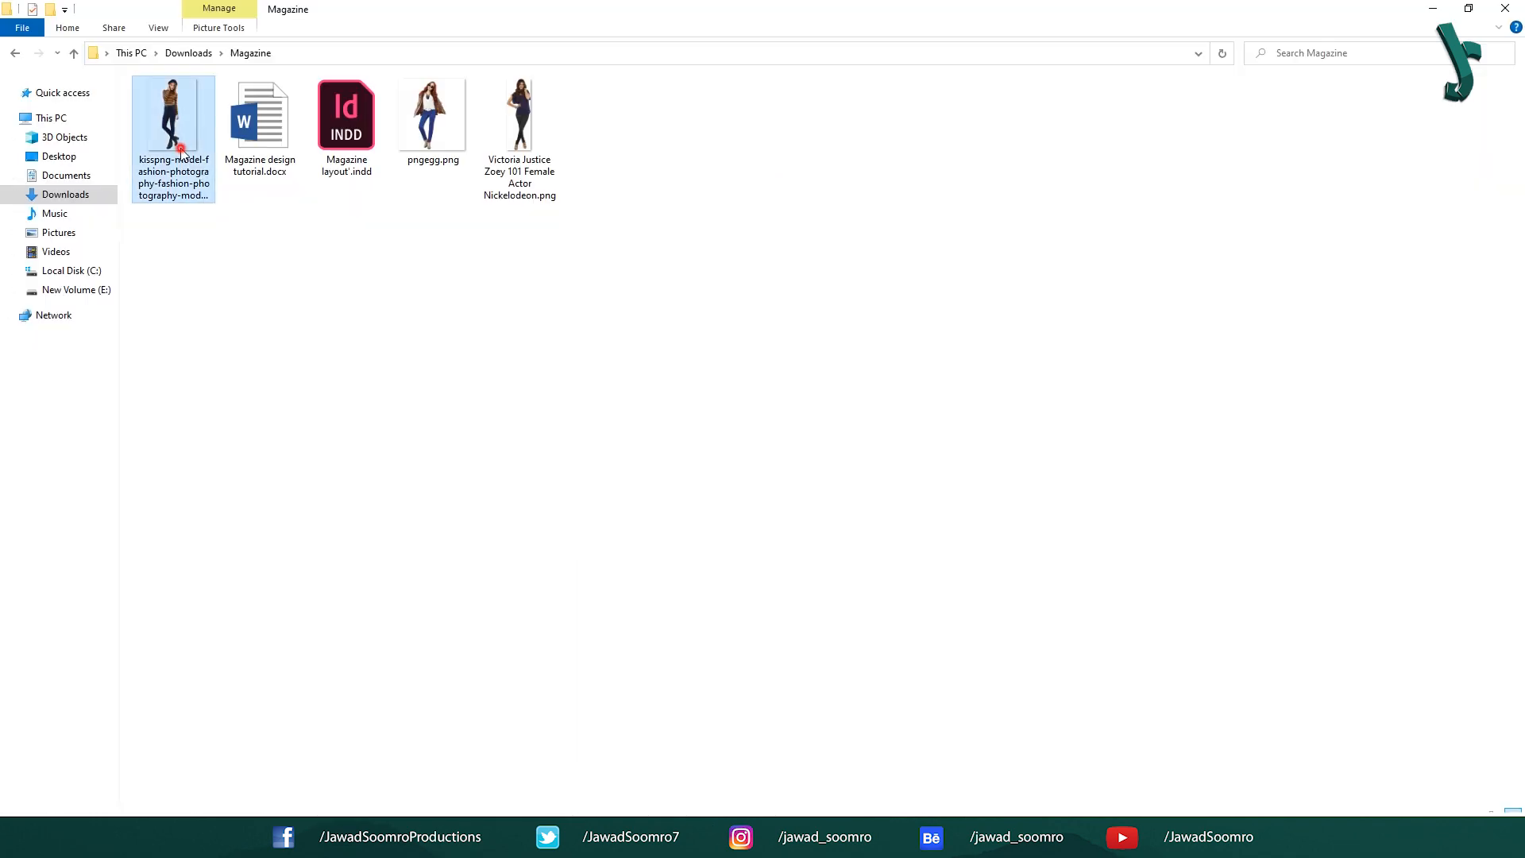
pyautogui.click(503, 148)
pyautogui.click(446, 140)
pyautogui.click(146, 103)
pyautogui.click(431, 130)
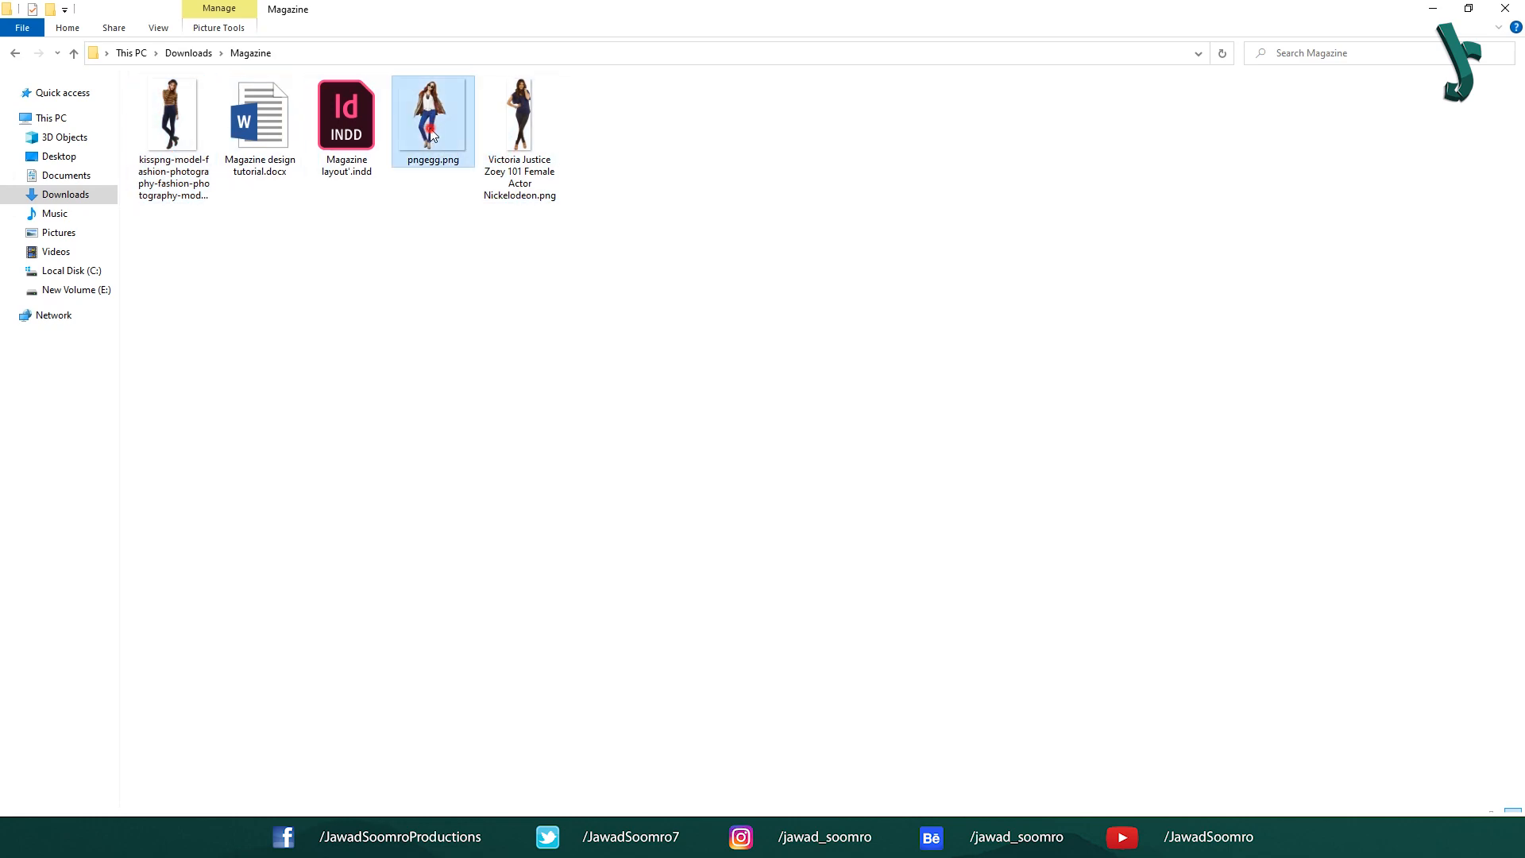
pyautogui.click(511, 148)
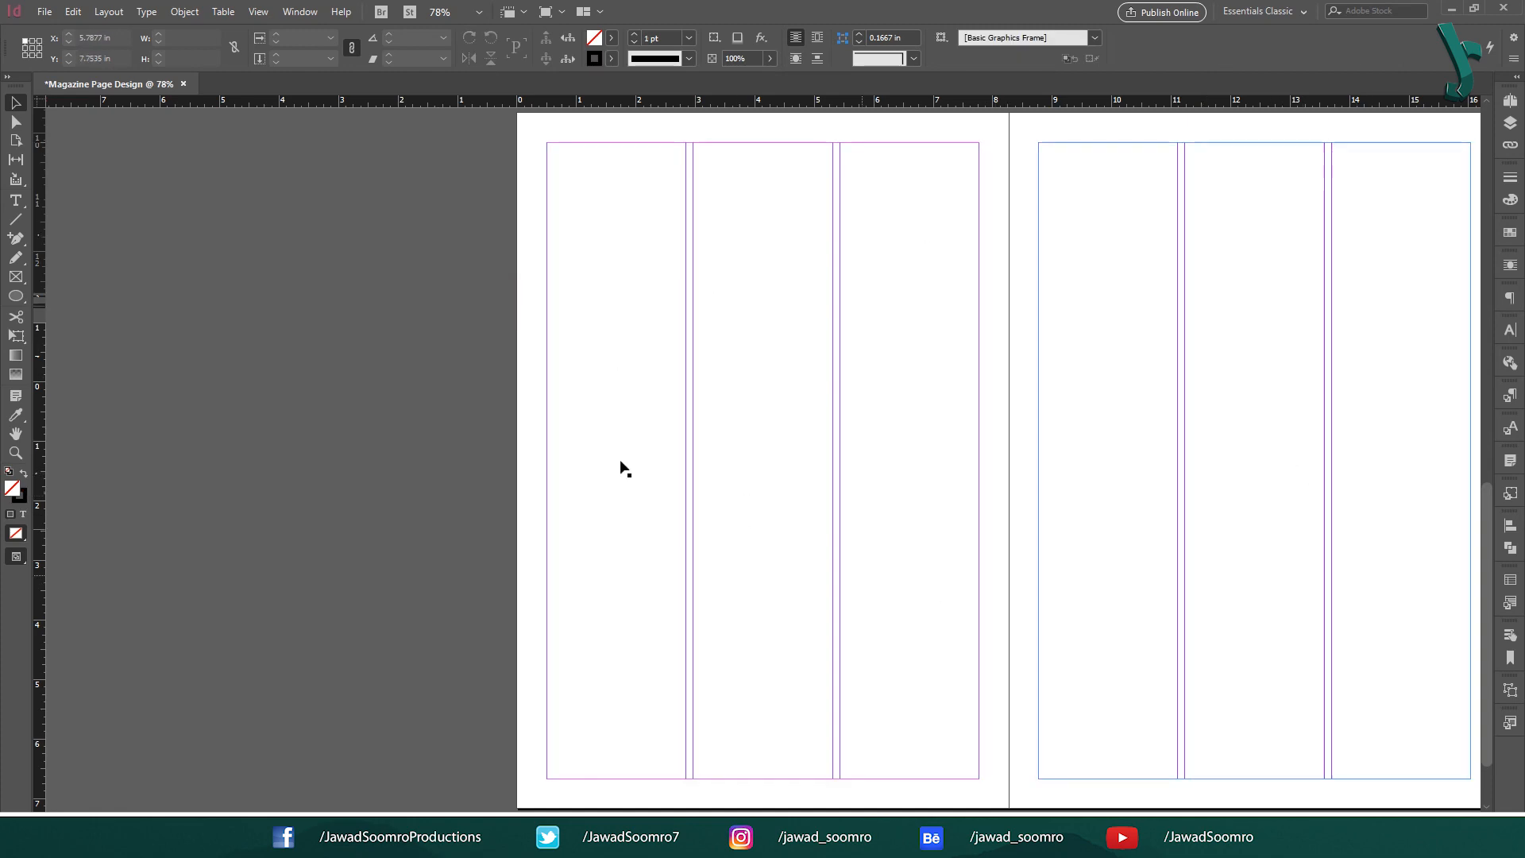
# Fill page 2's three-column text frame with placeholder text and select all of it.
pyautogui.moveTo(1239, 443); pyautogui.dragTo(1045, 440)
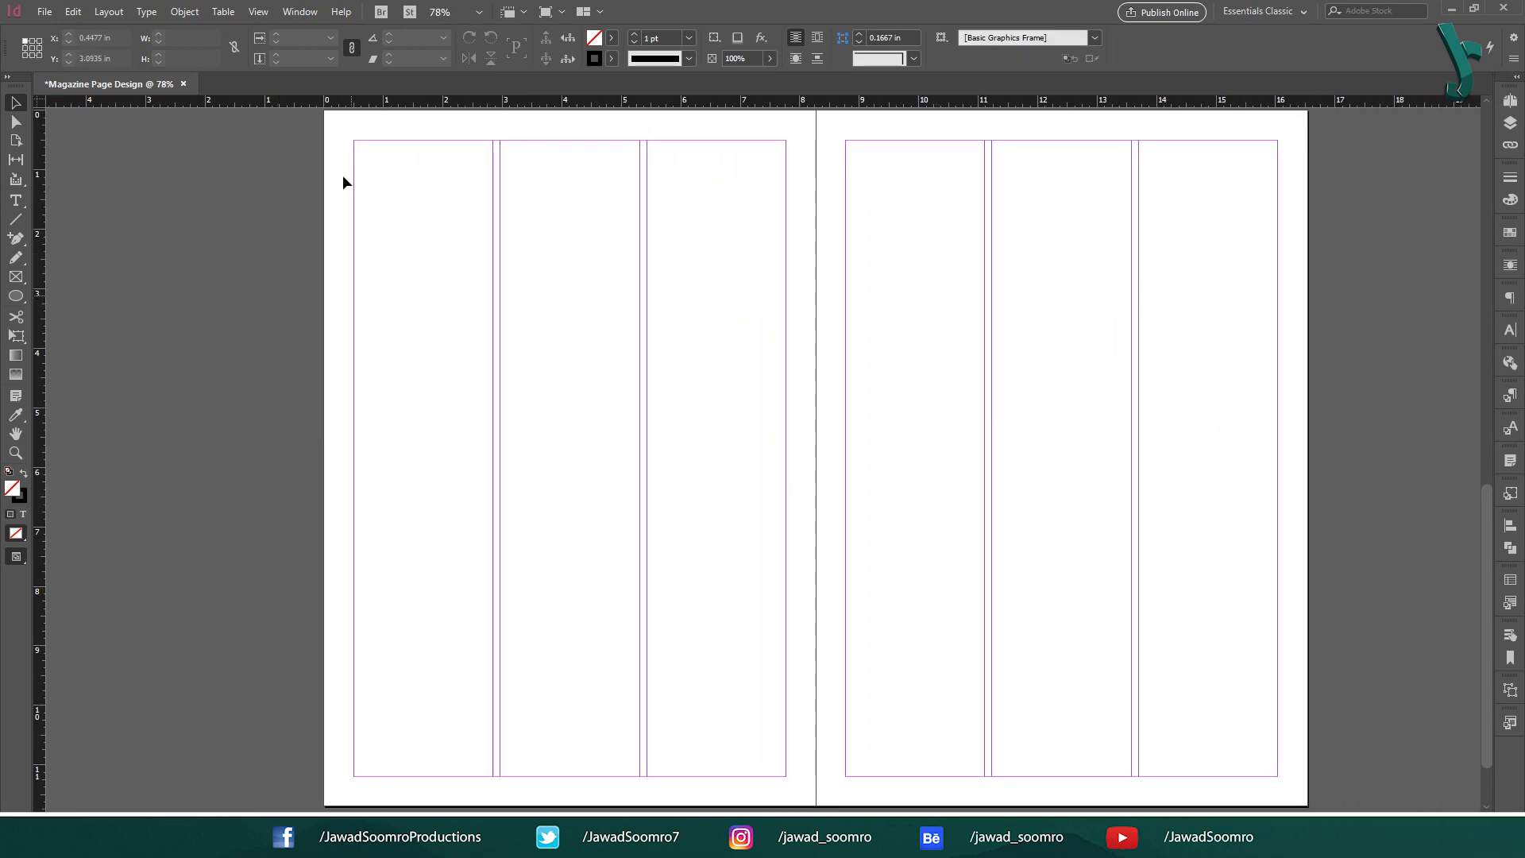
pyautogui.click(398, 157)
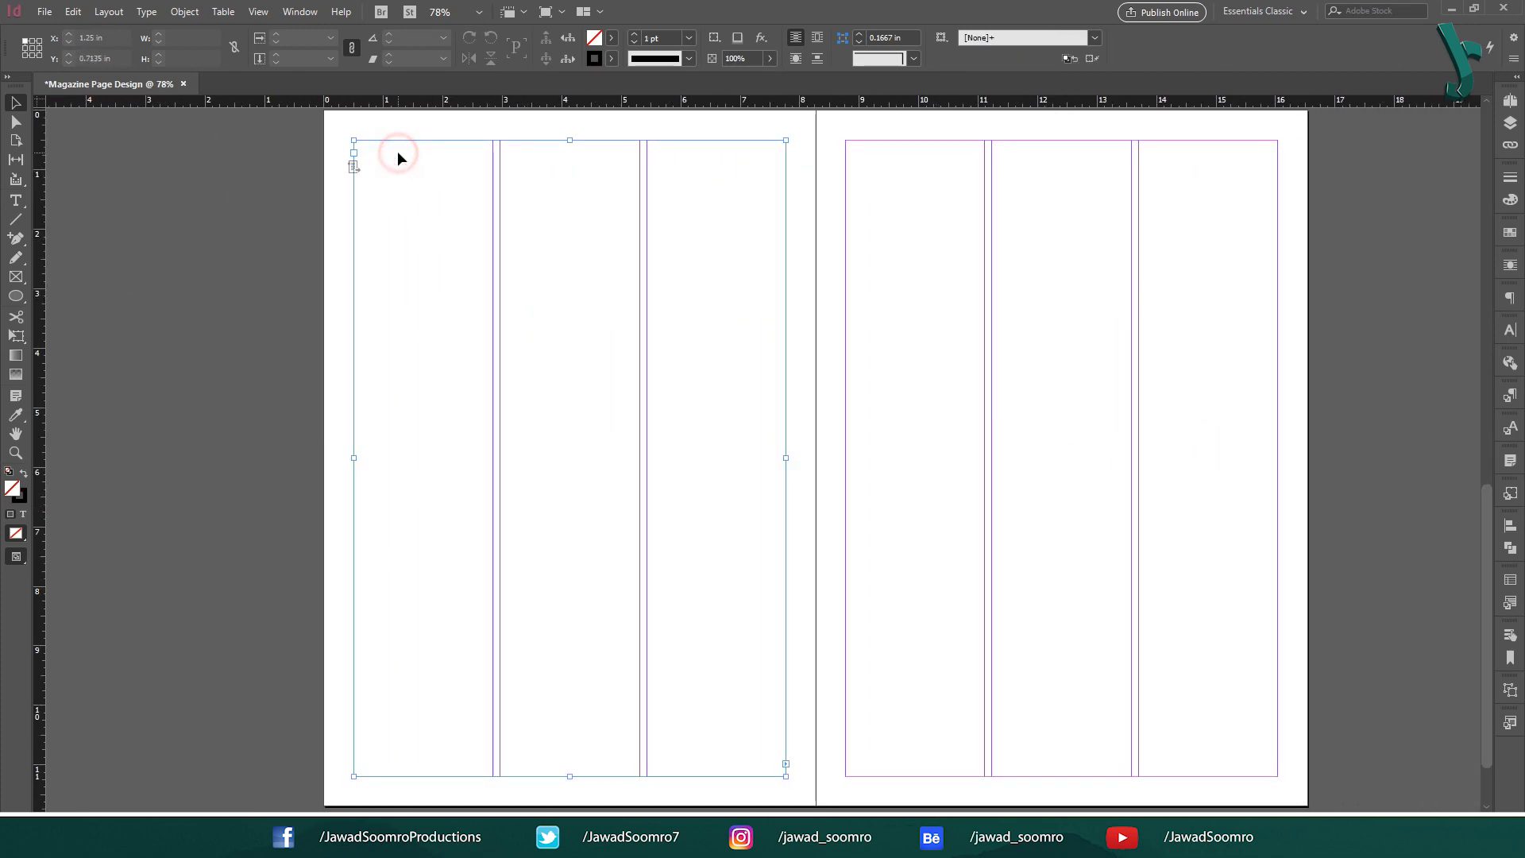
pyautogui.rightClick(399, 153)
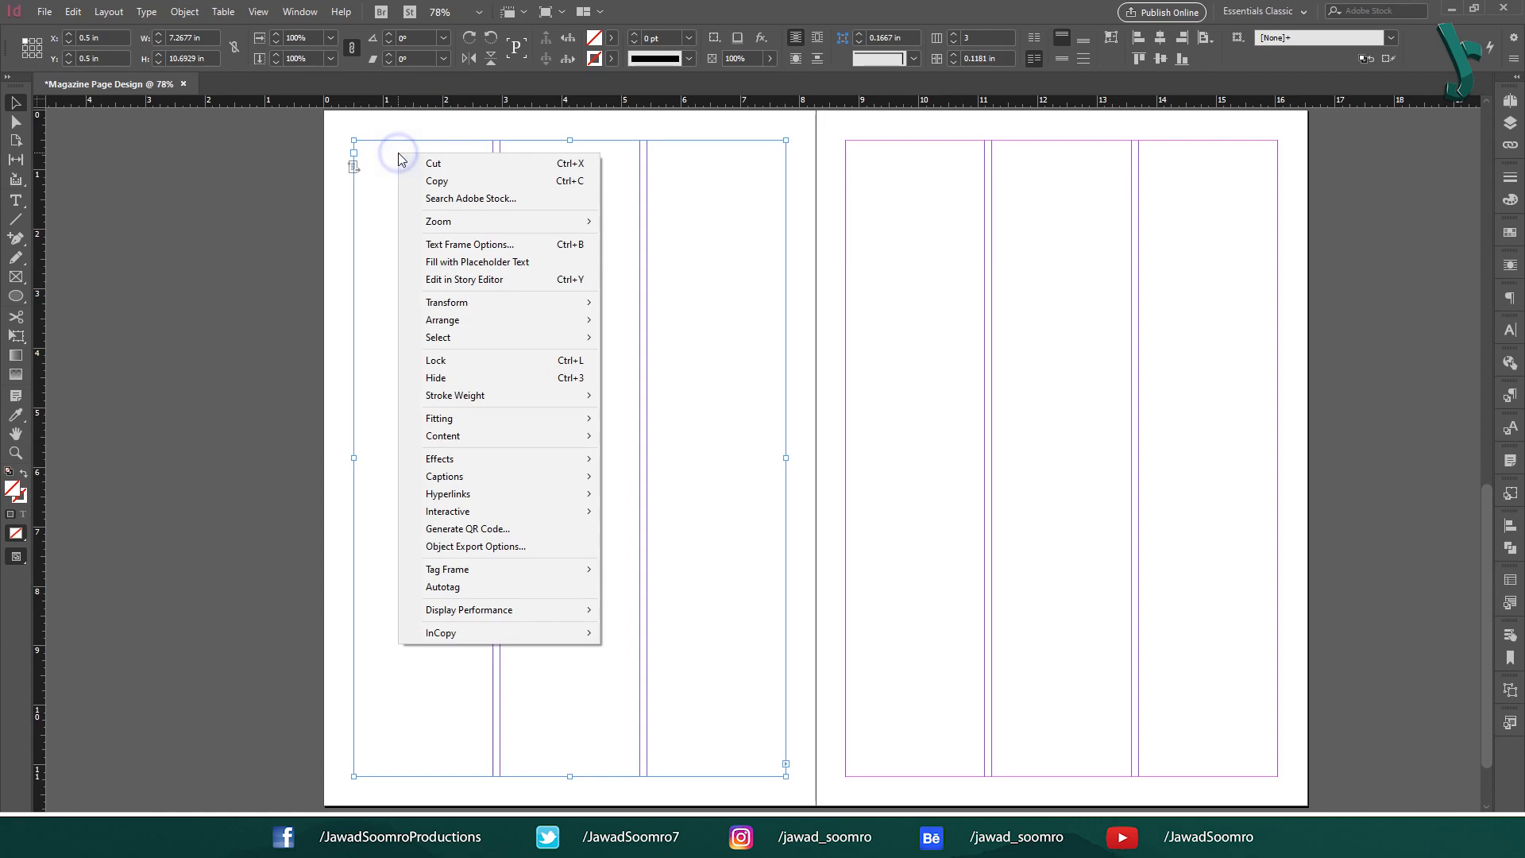
pyautogui.click(443, 262)
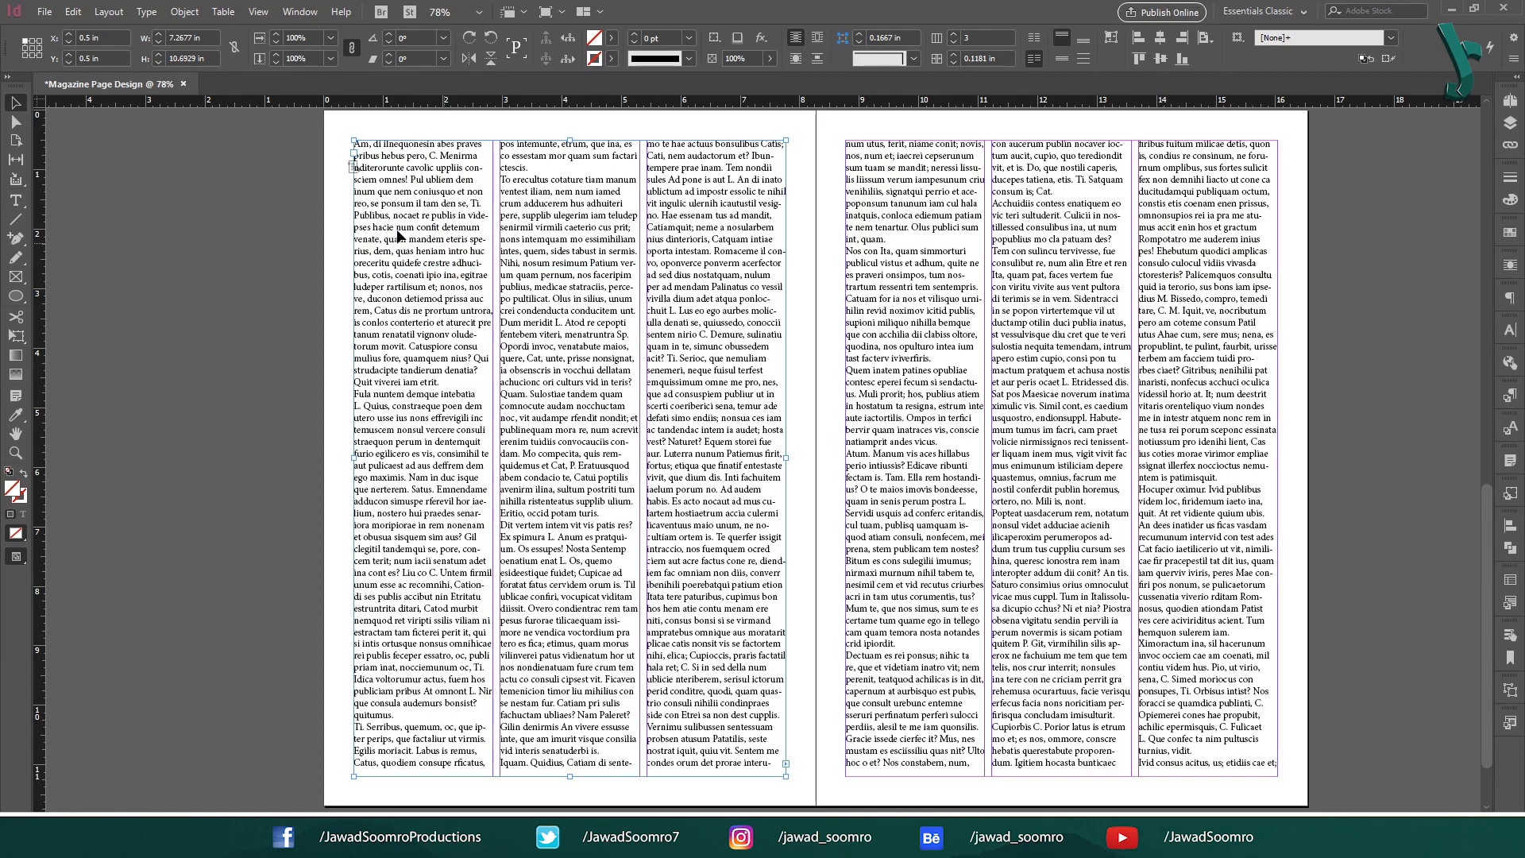
pyautogui.doubleClick(372, 197)
pyautogui.hotkey('ctrl', 'a')
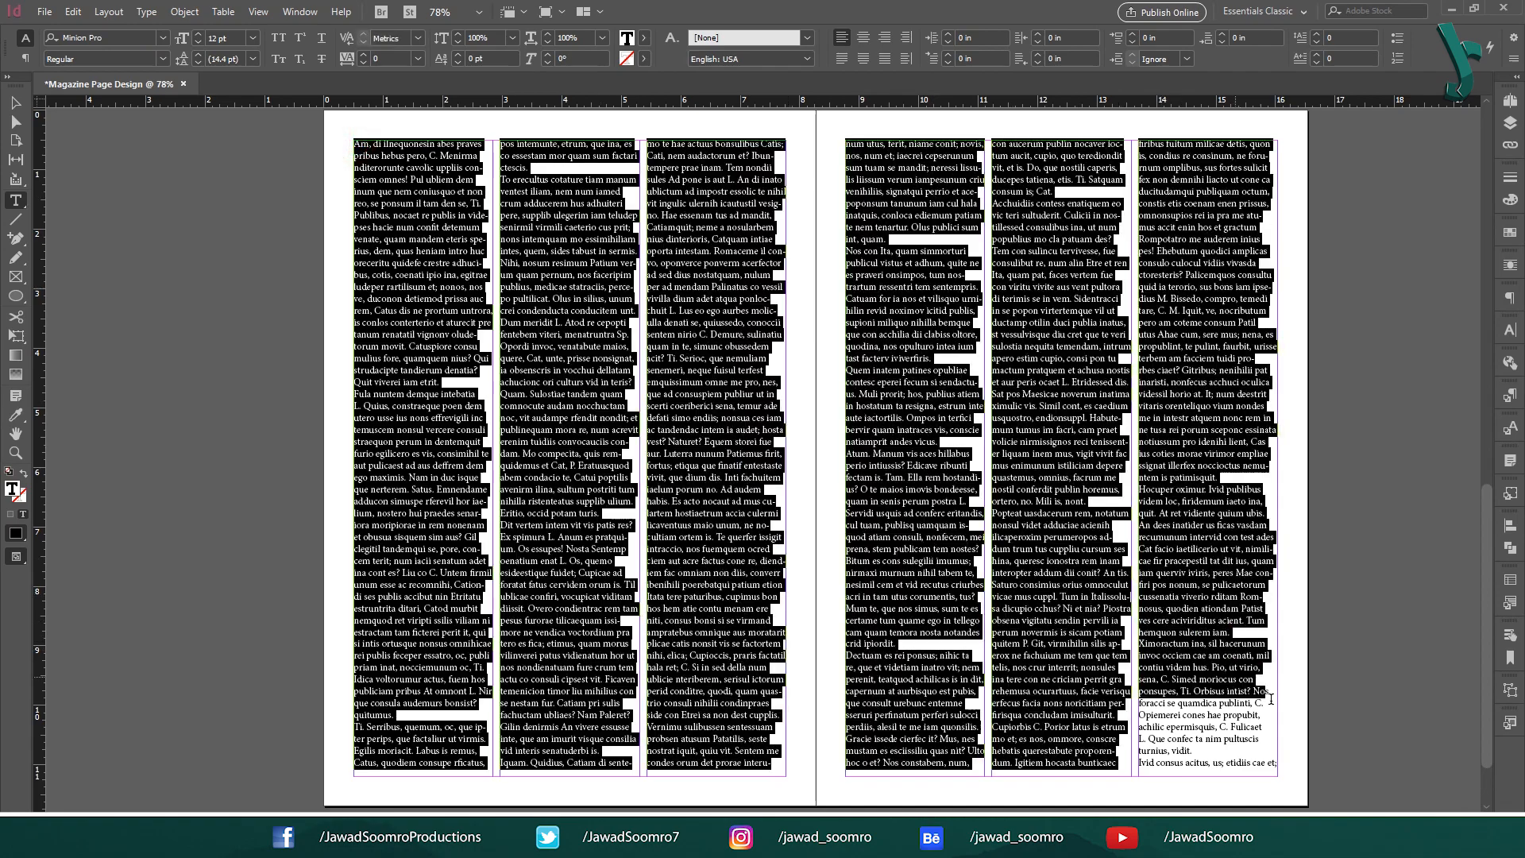
pyautogui.click(16, 102)
# Select all the placeholder text and apply Body Text Paragraph Style to it.
pyautogui.click(445, 296)
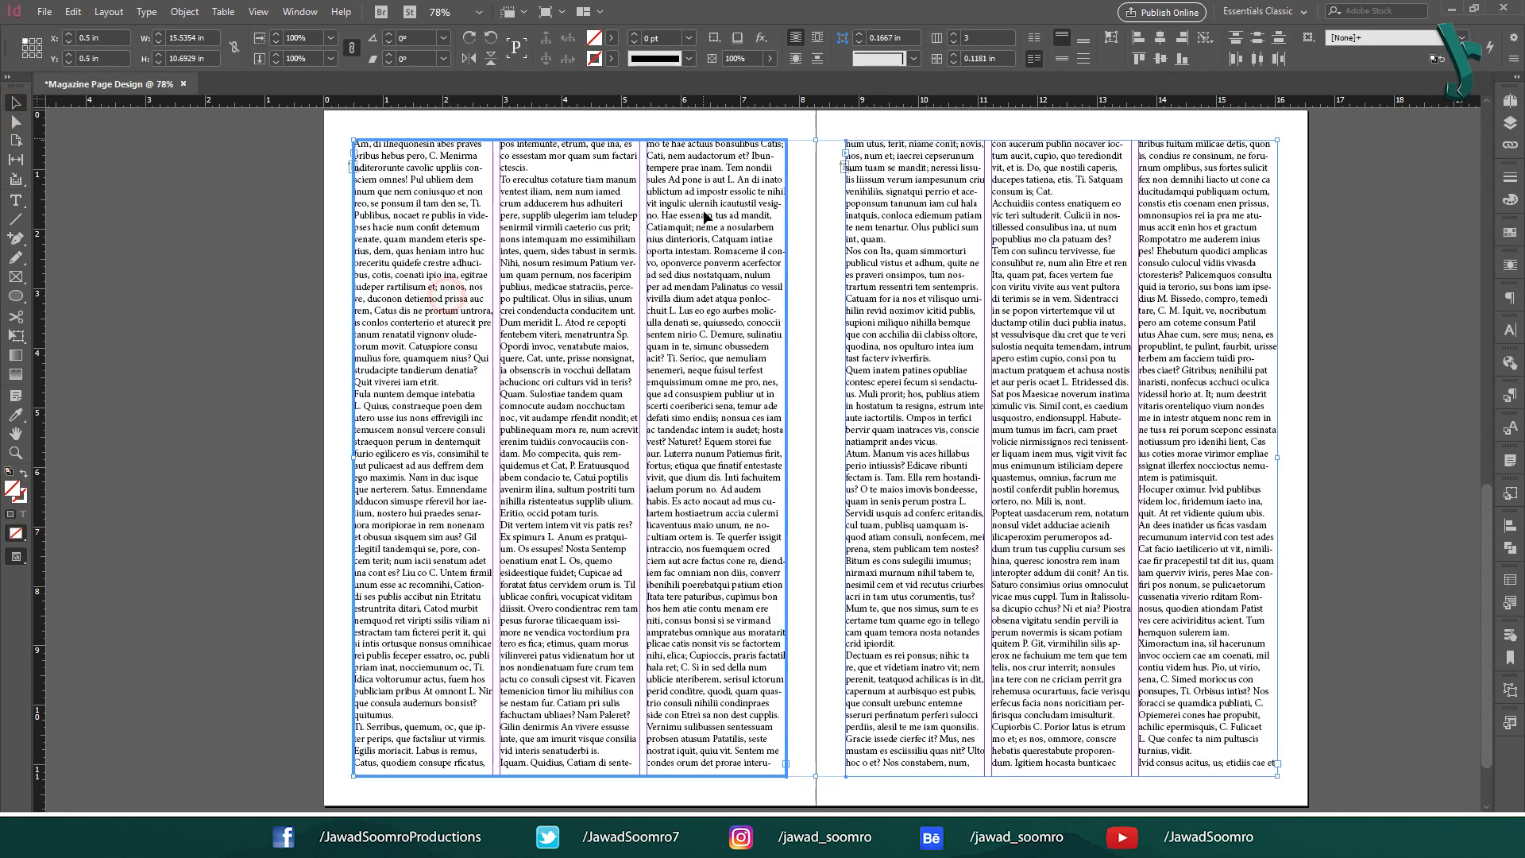
pyautogui.press('F11')
pyautogui.doubleClick(365, 272)
pyautogui.hotkey('ctrl', 'a')
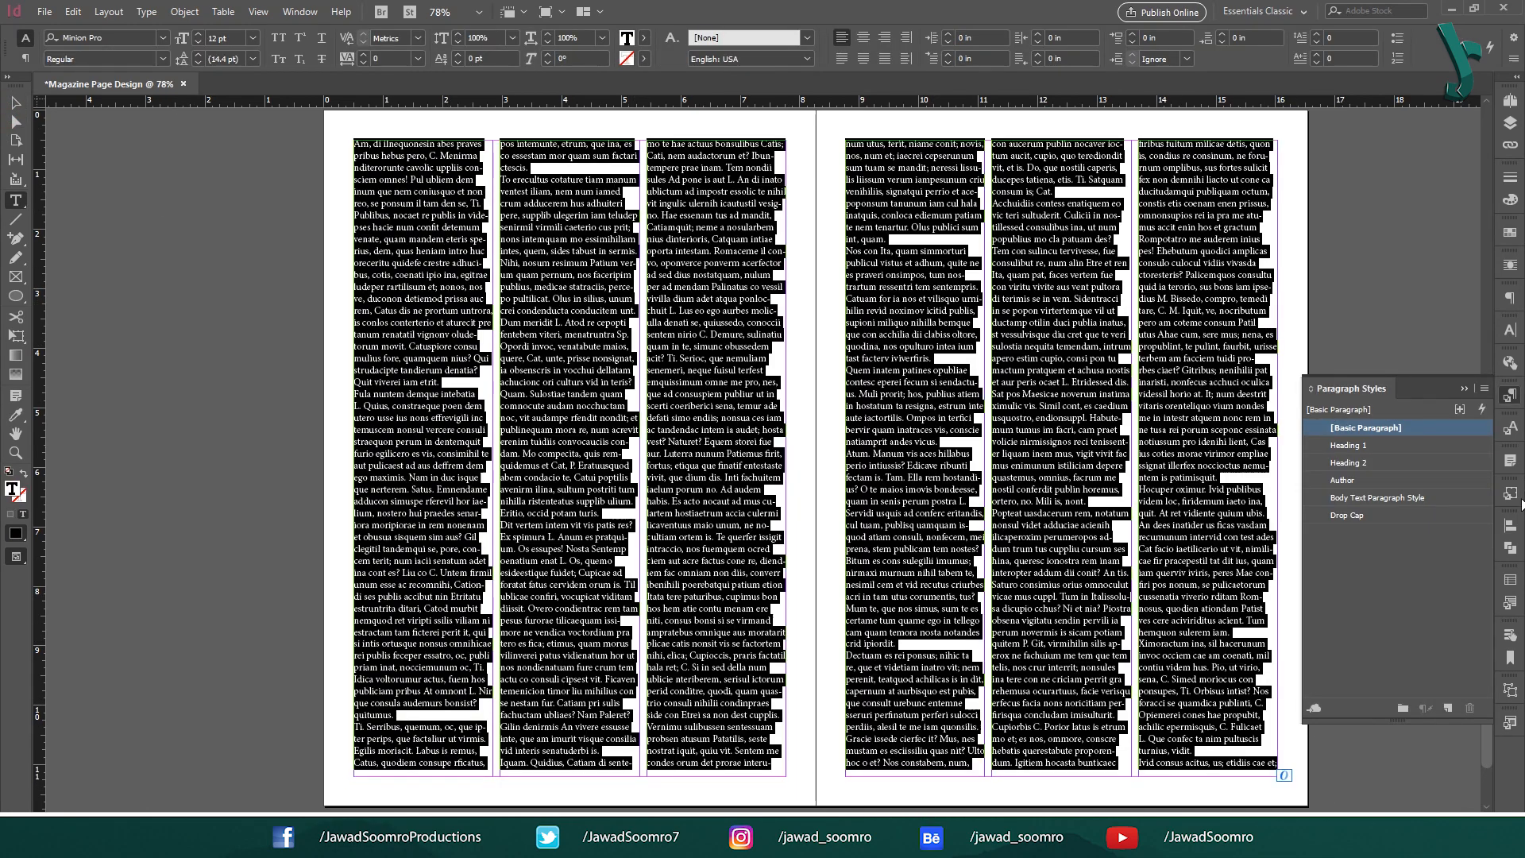
pyautogui.click(1397, 498)
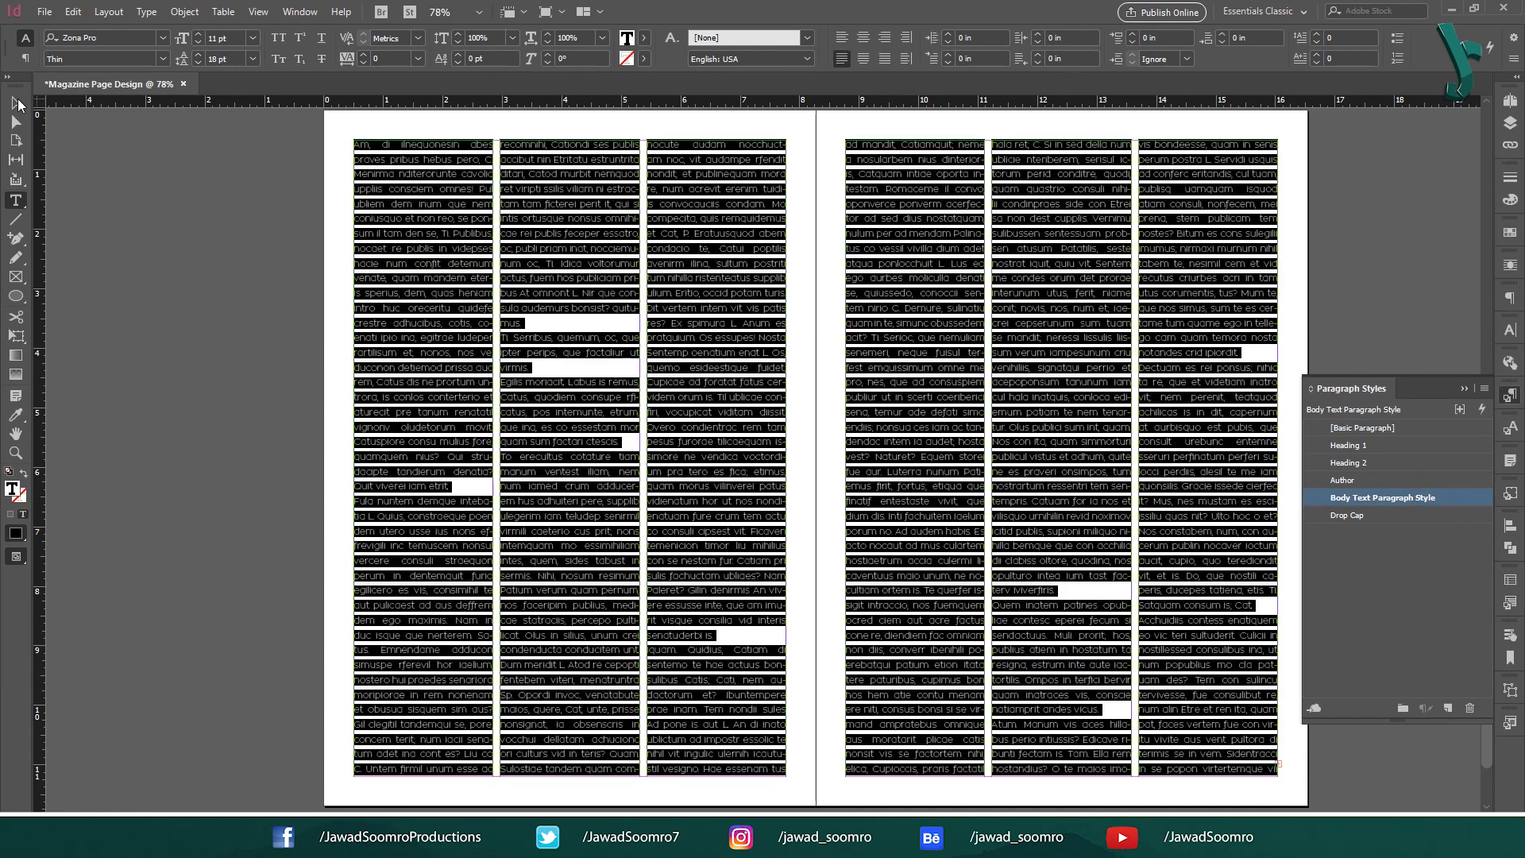
pyautogui.click(16, 103)
# Deselect the frames and open the Body Text Paragraph Style's options.
pyautogui.click(313, 239)
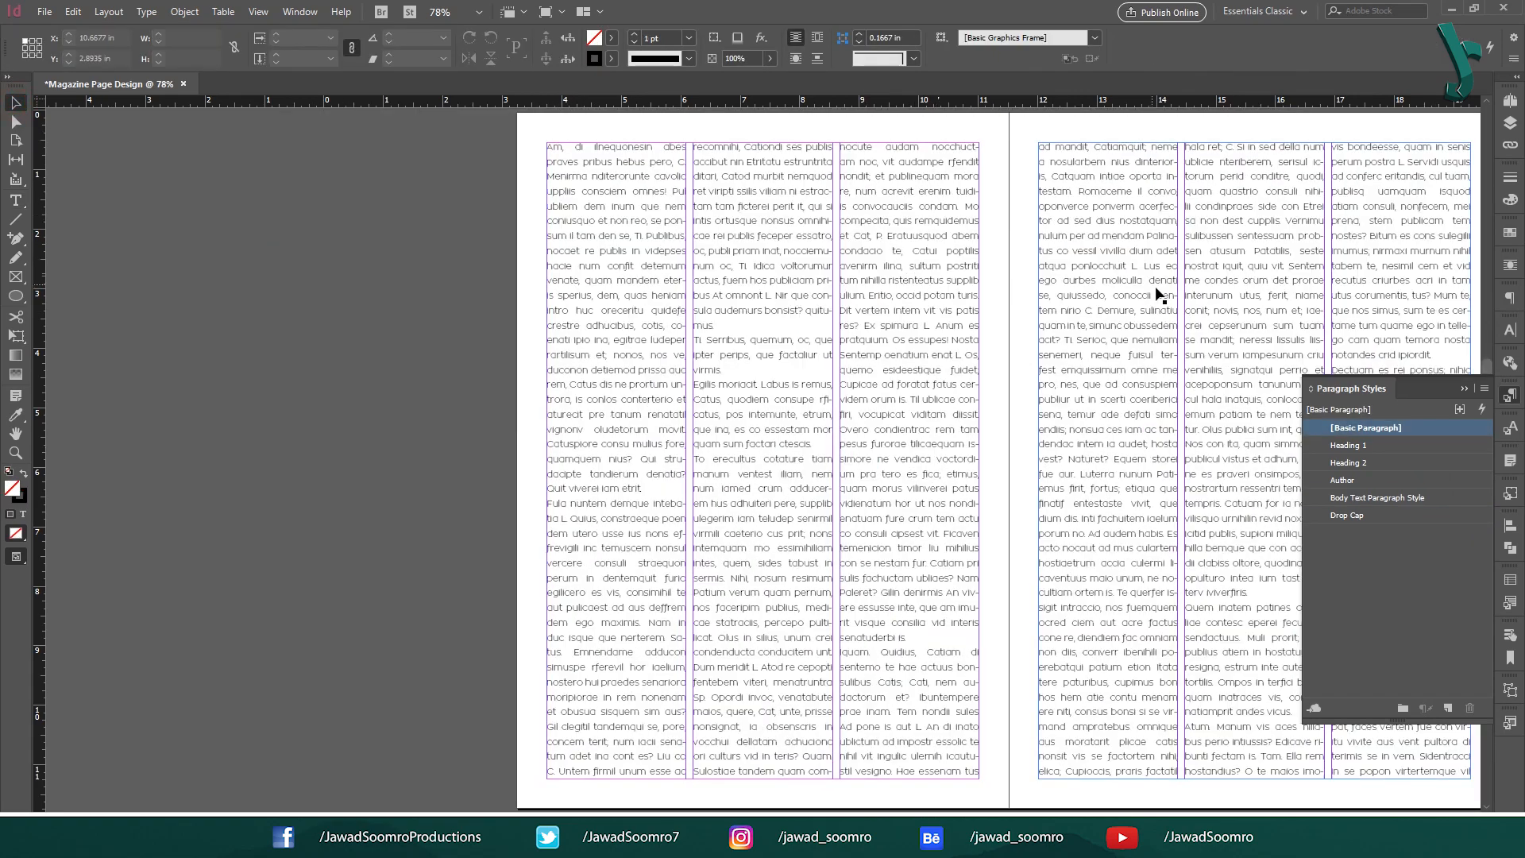
pyautogui.moveTo(1093, 300); pyautogui.dragTo(792, 293)
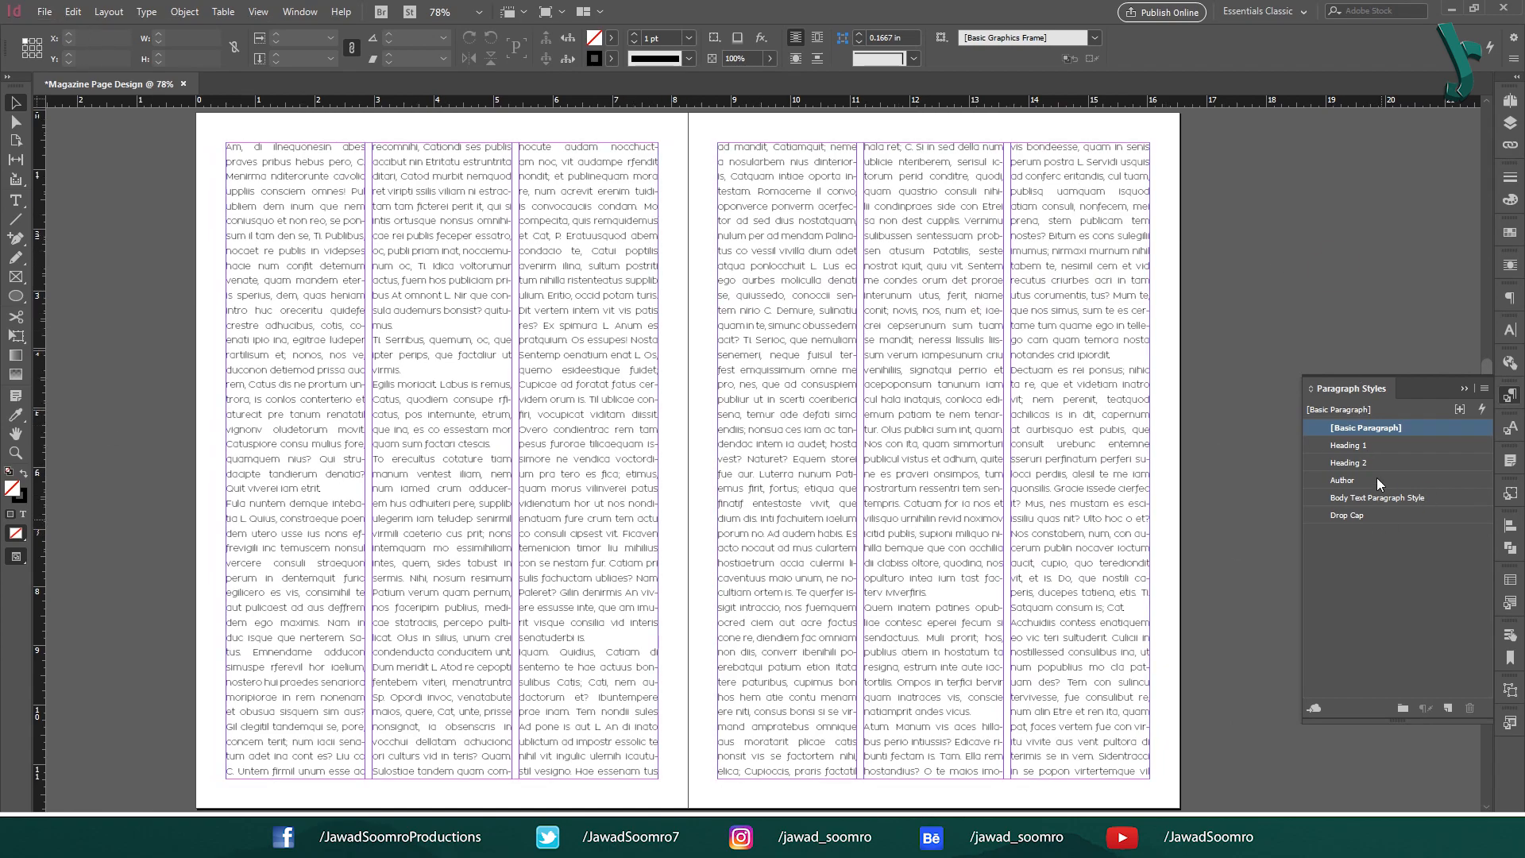
pyautogui.doubleClick(1396, 497)
pyautogui.moveTo(861, 187); pyautogui.dragTo(1042, 197)
# Try the alignment options and set the body text style to Full Justify.
pyautogui.click(933, 290)
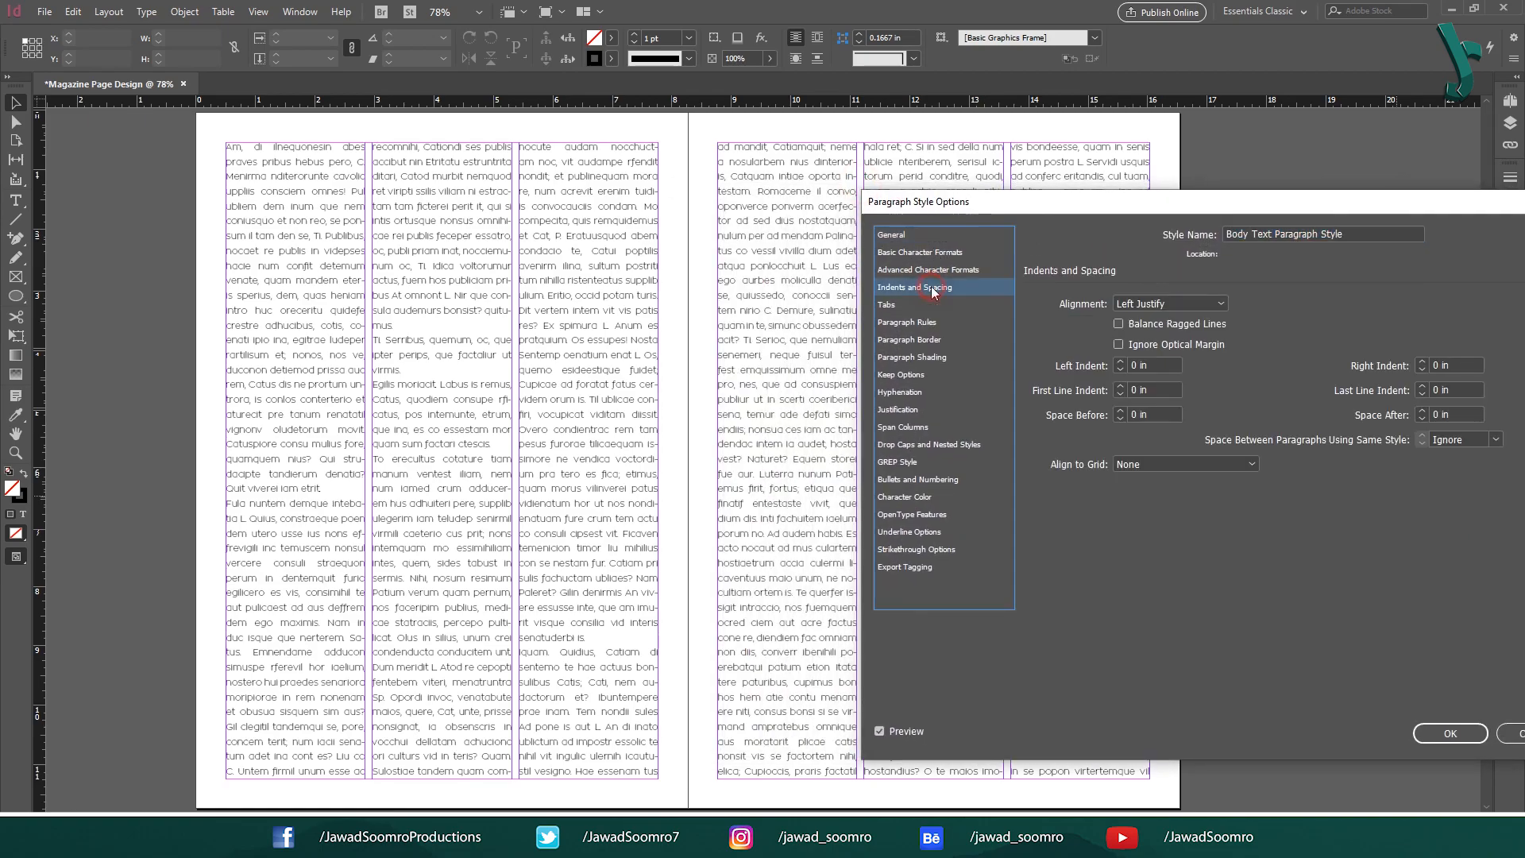
pyautogui.click(1184, 301)
pyautogui.click(1183, 319)
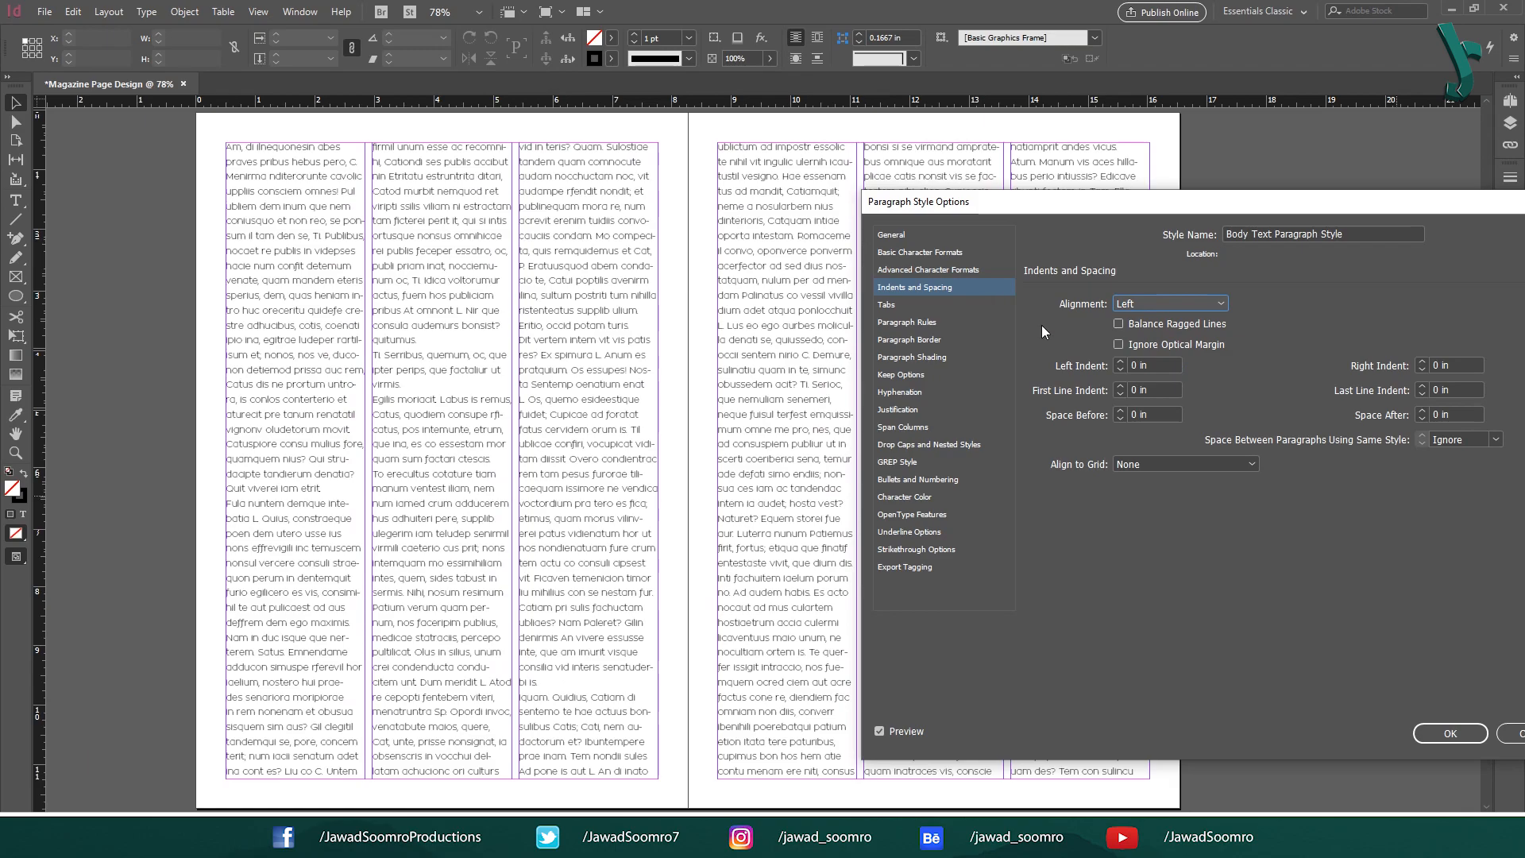
pyautogui.click(1165, 302)
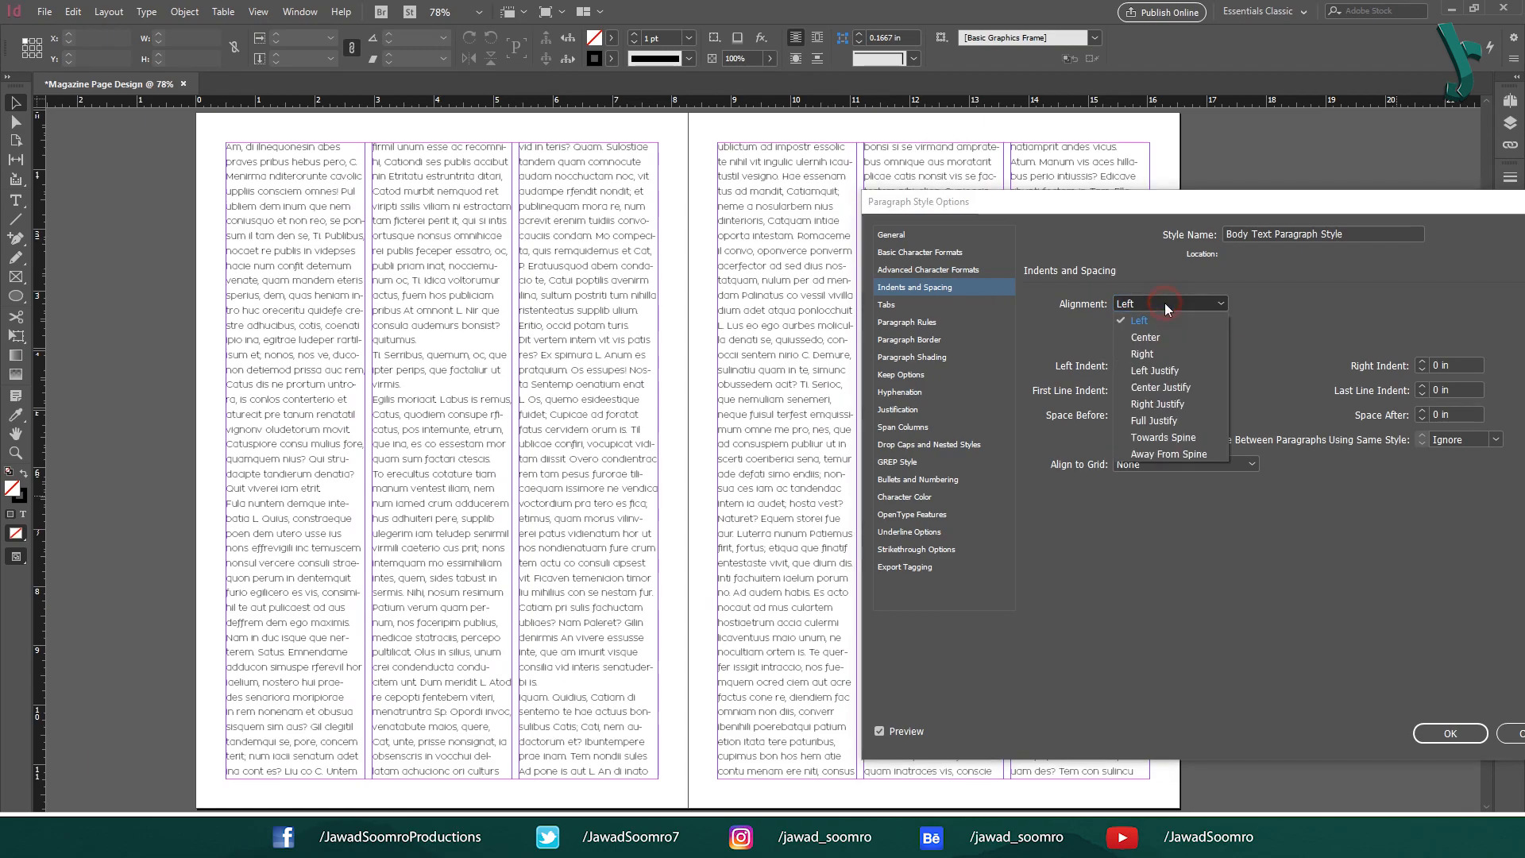
pyautogui.click(1166, 332)
pyautogui.click(1163, 300)
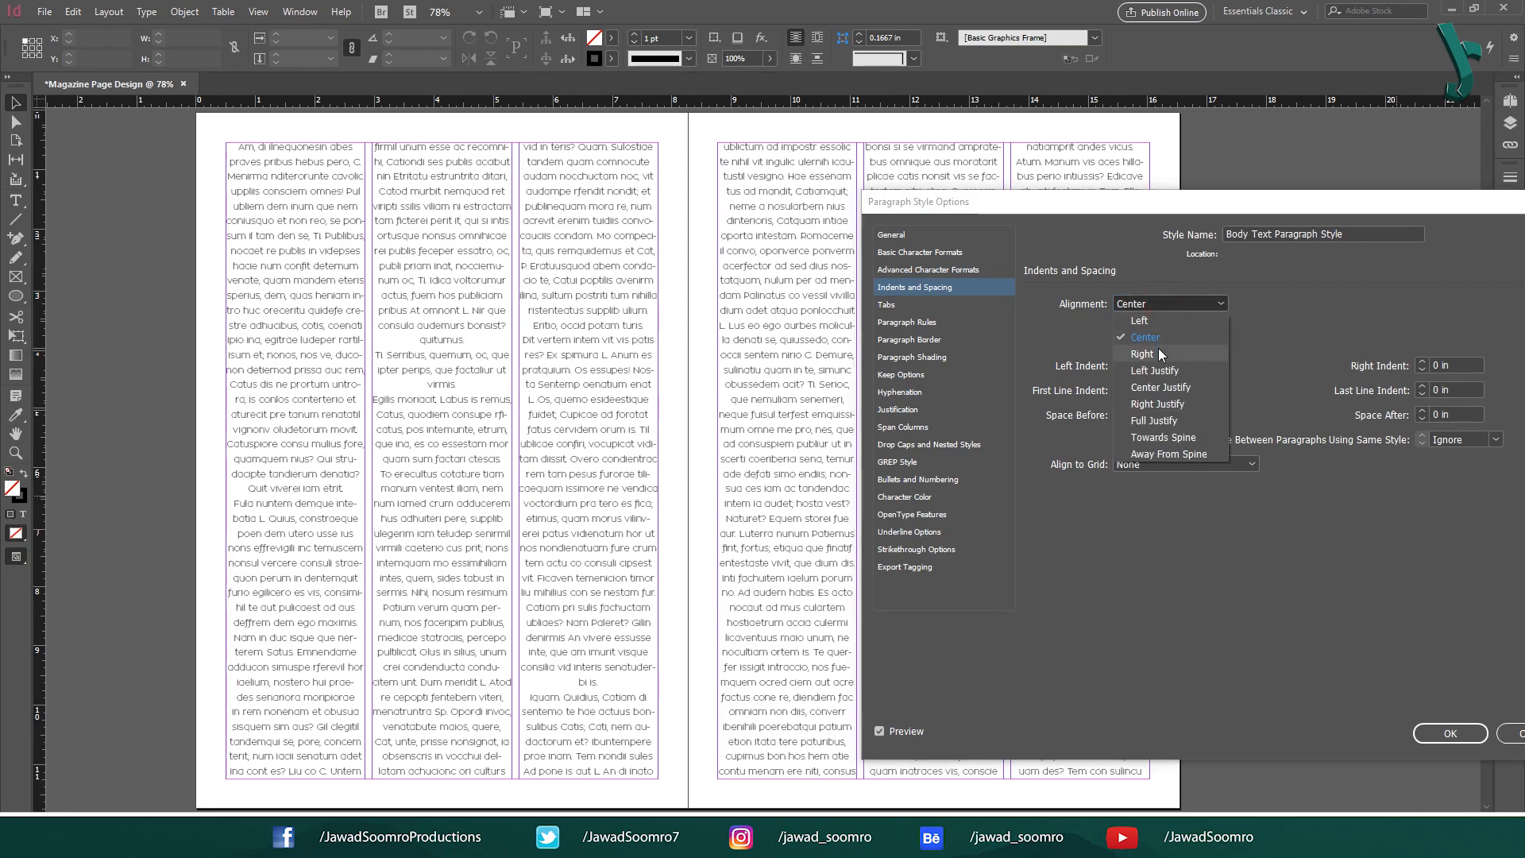
pyautogui.click(1158, 346)
pyautogui.click(1167, 304)
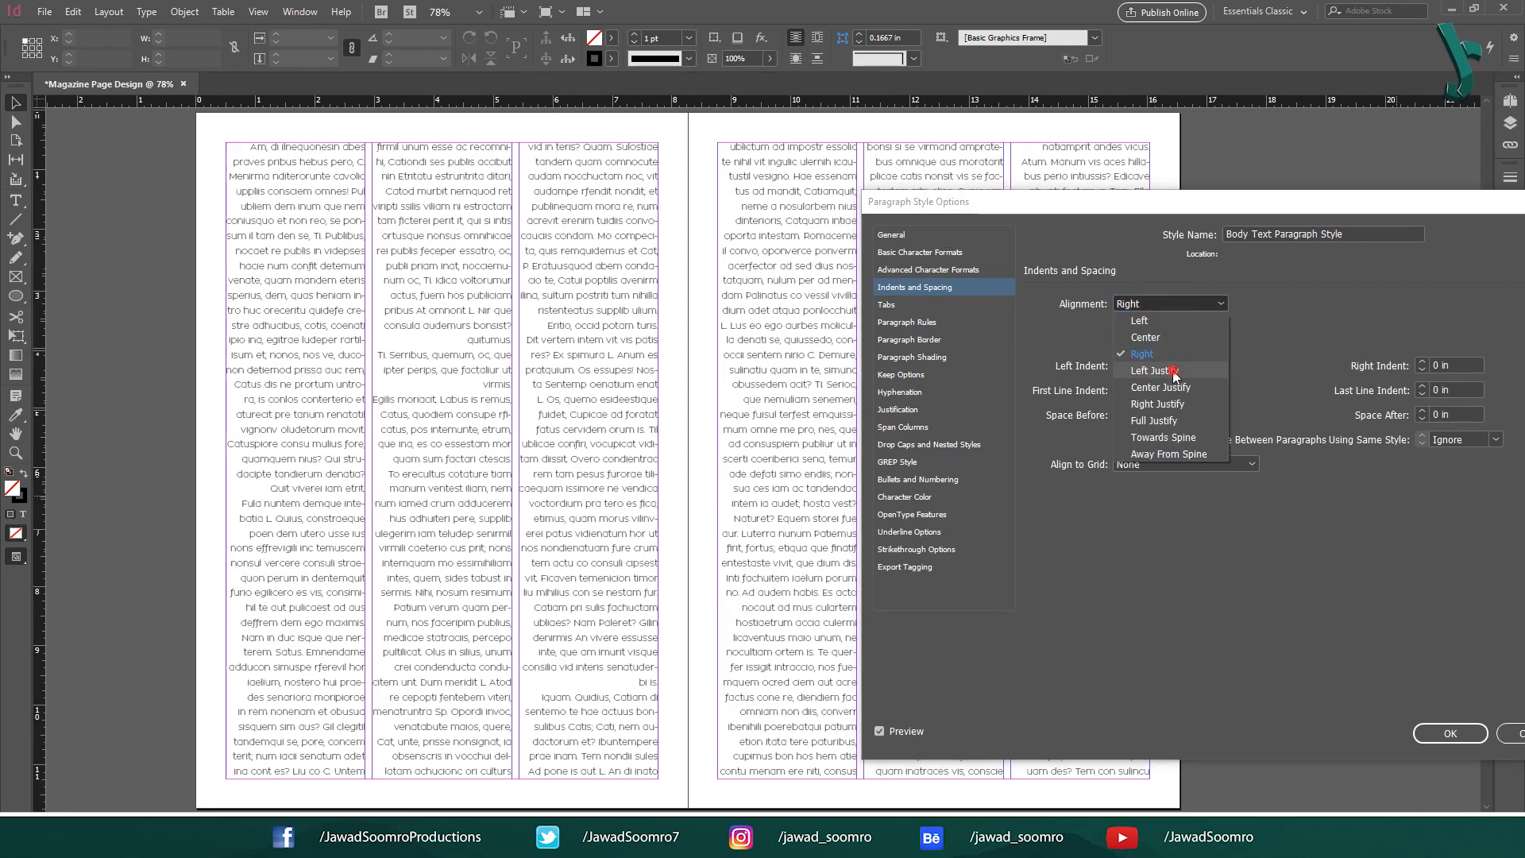
pyautogui.click(1161, 371)
pyautogui.click(1163, 382)
pyautogui.click(1162, 303)
pyautogui.click(1168, 404)
pyautogui.click(1165, 303)
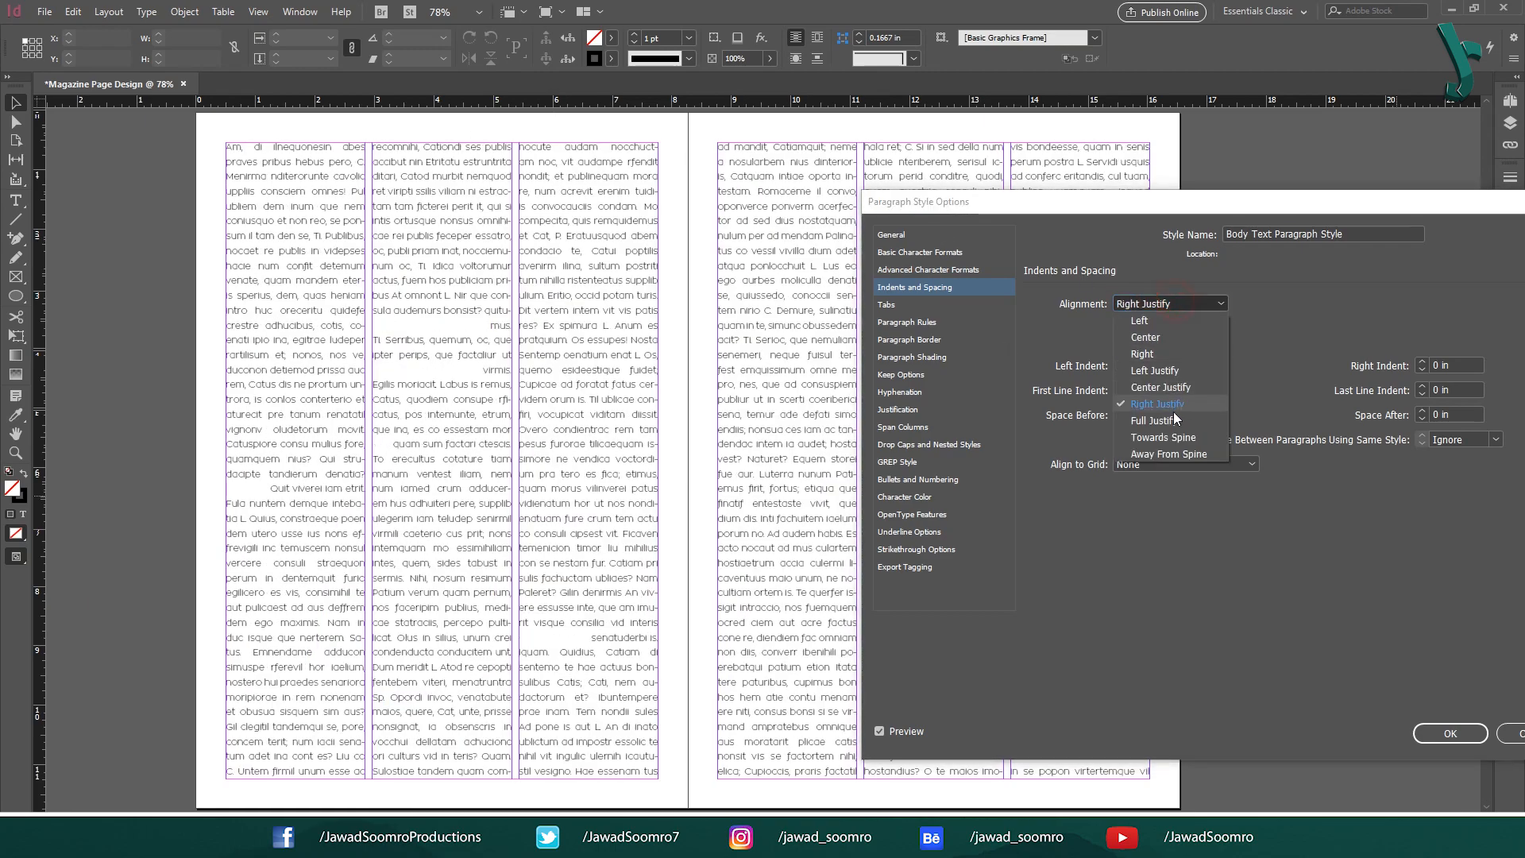
# Keep the Zona Pro font, set the body text size to 9 pt, and close the options.
pyautogui.click(1173, 417)
pyautogui.click(958, 269)
pyautogui.click(959, 254)
pyautogui.click(1247, 303)
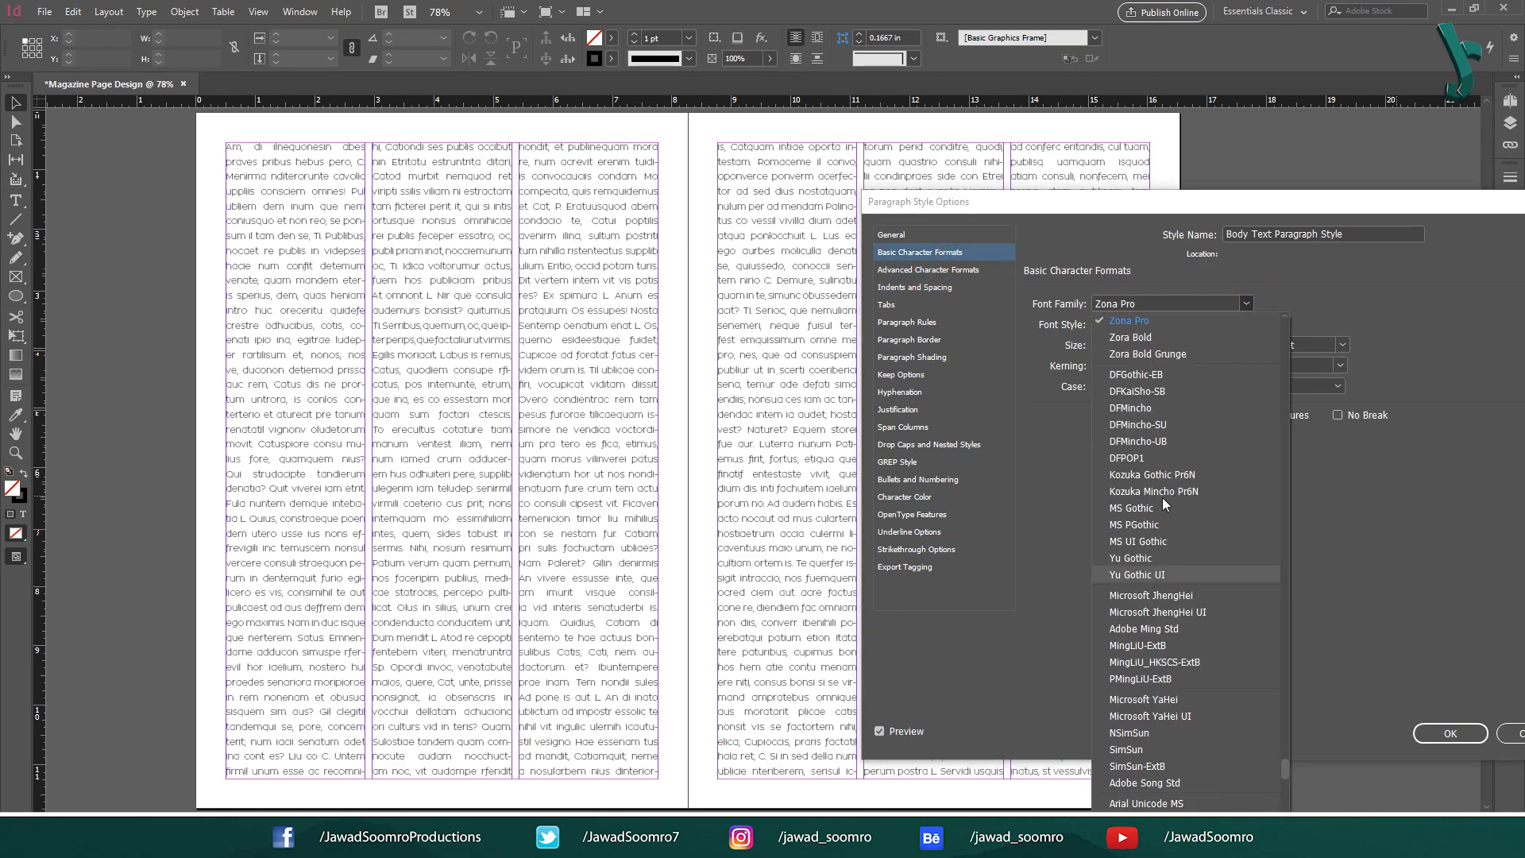
pyautogui.click(1247, 302)
pyautogui.click(1181, 344)
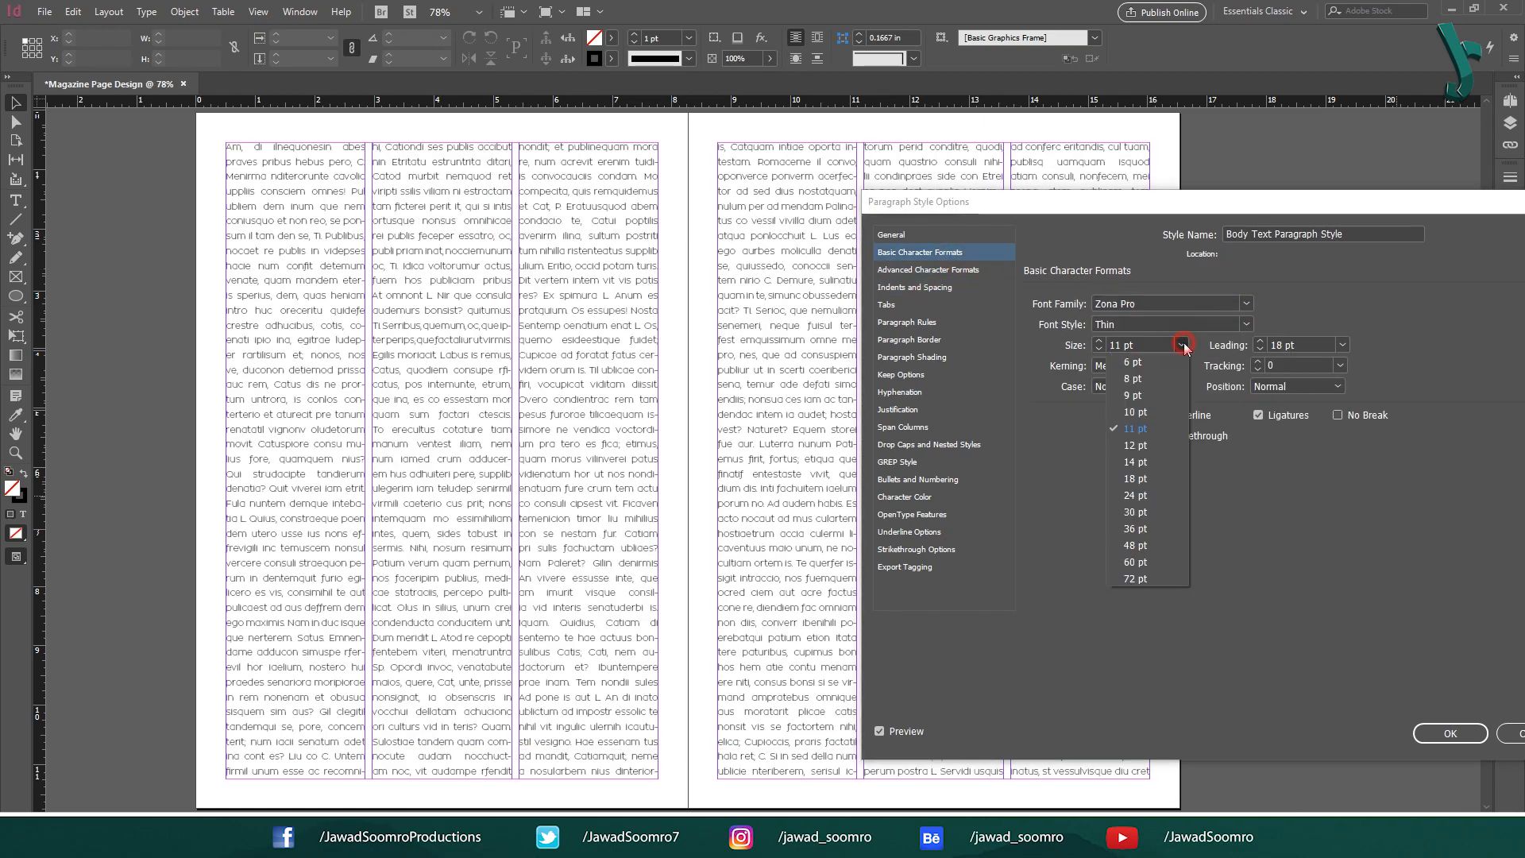
pyautogui.click(1152, 509)
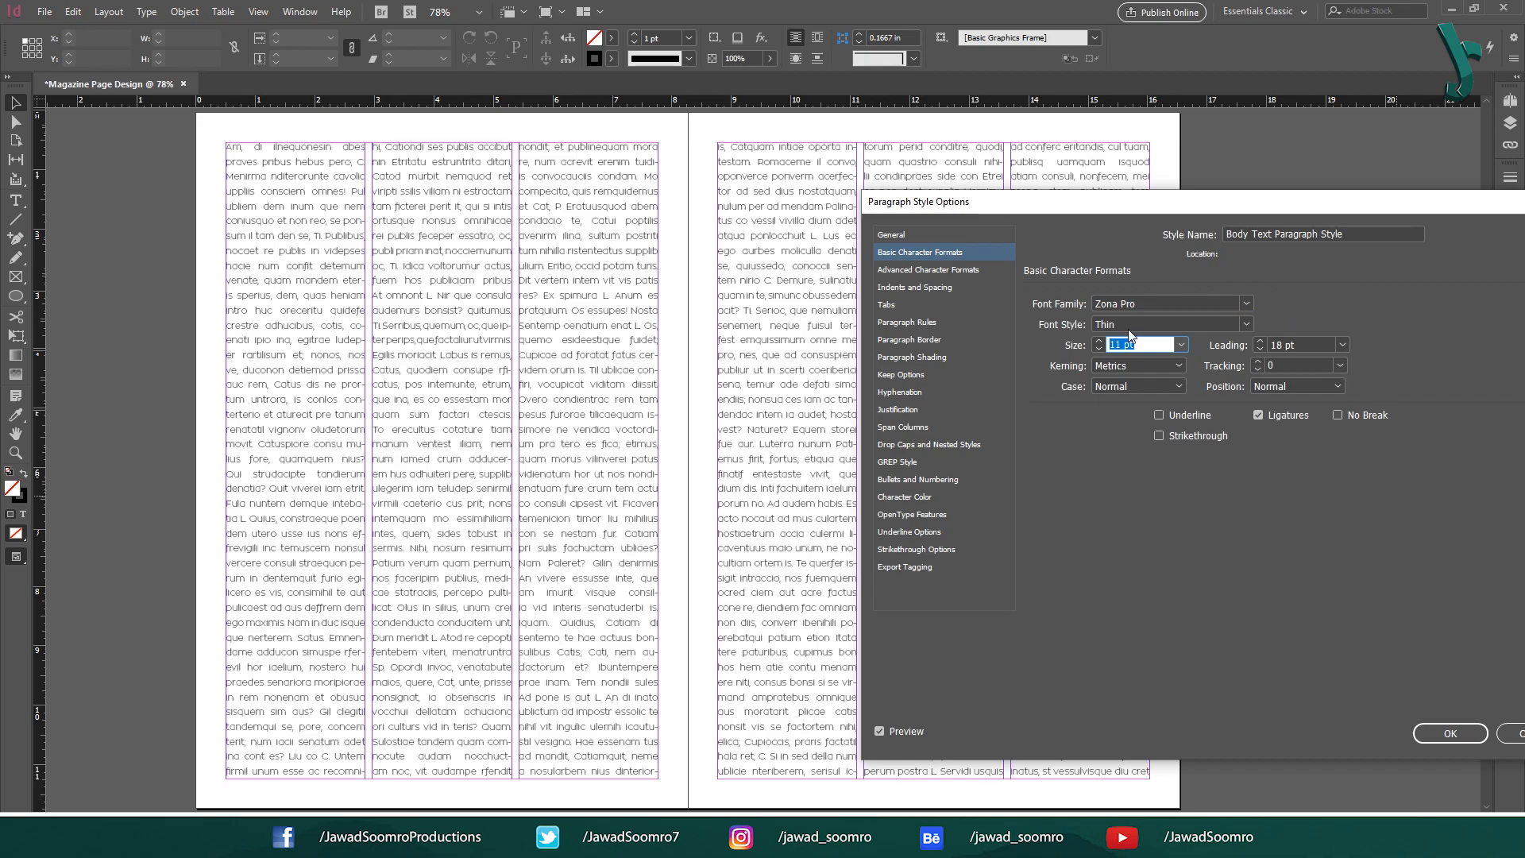
pyautogui.press('Down')
pyautogui.press('Down')
pyautogui.moveTo(1204, 200); pyautogui.dragTo(738, 205)
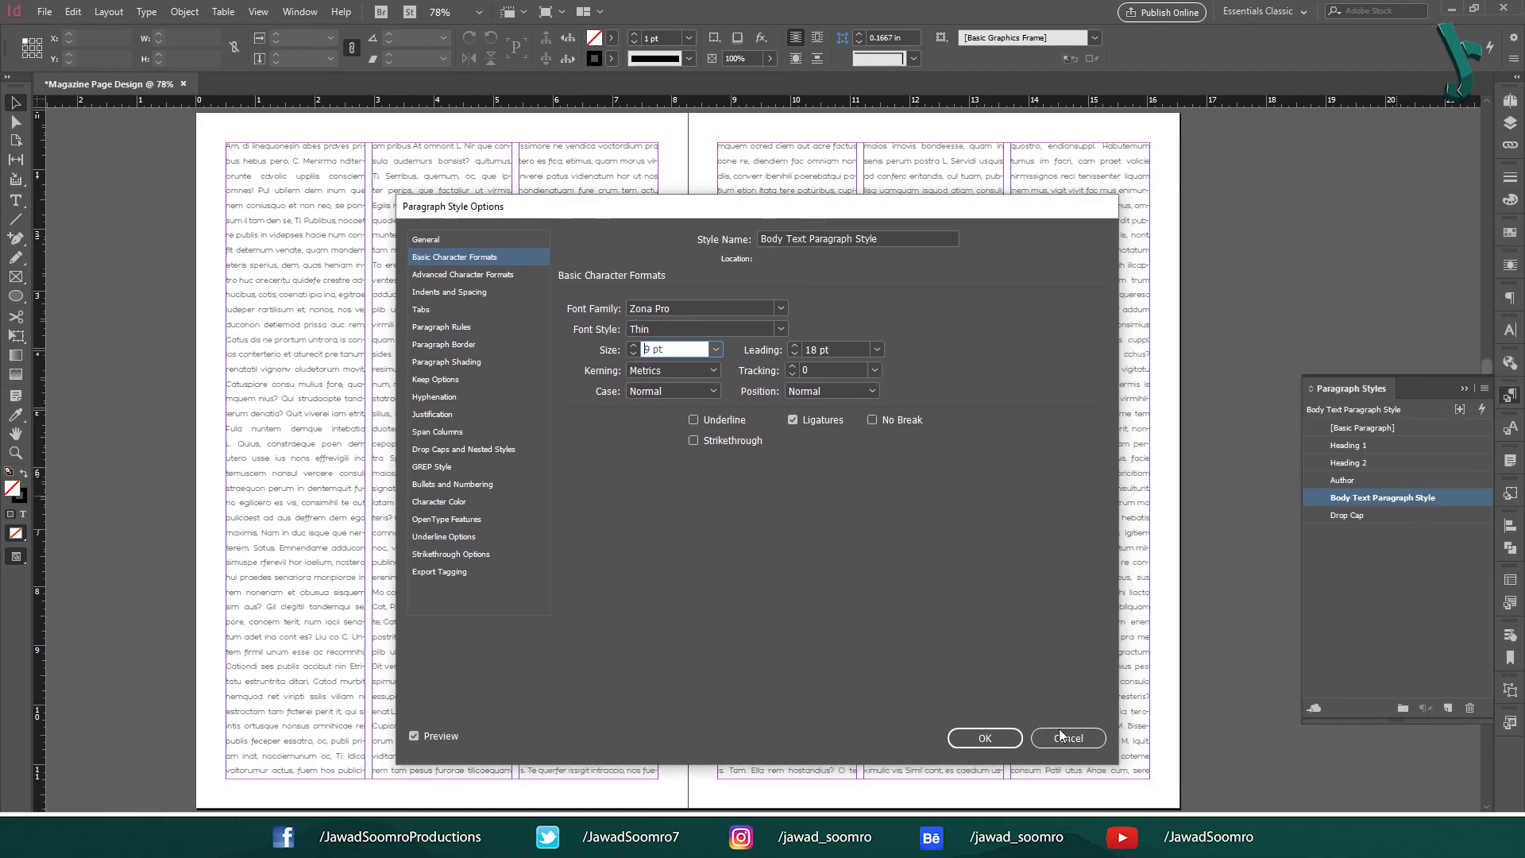
pyautogui.click(1079, 742)
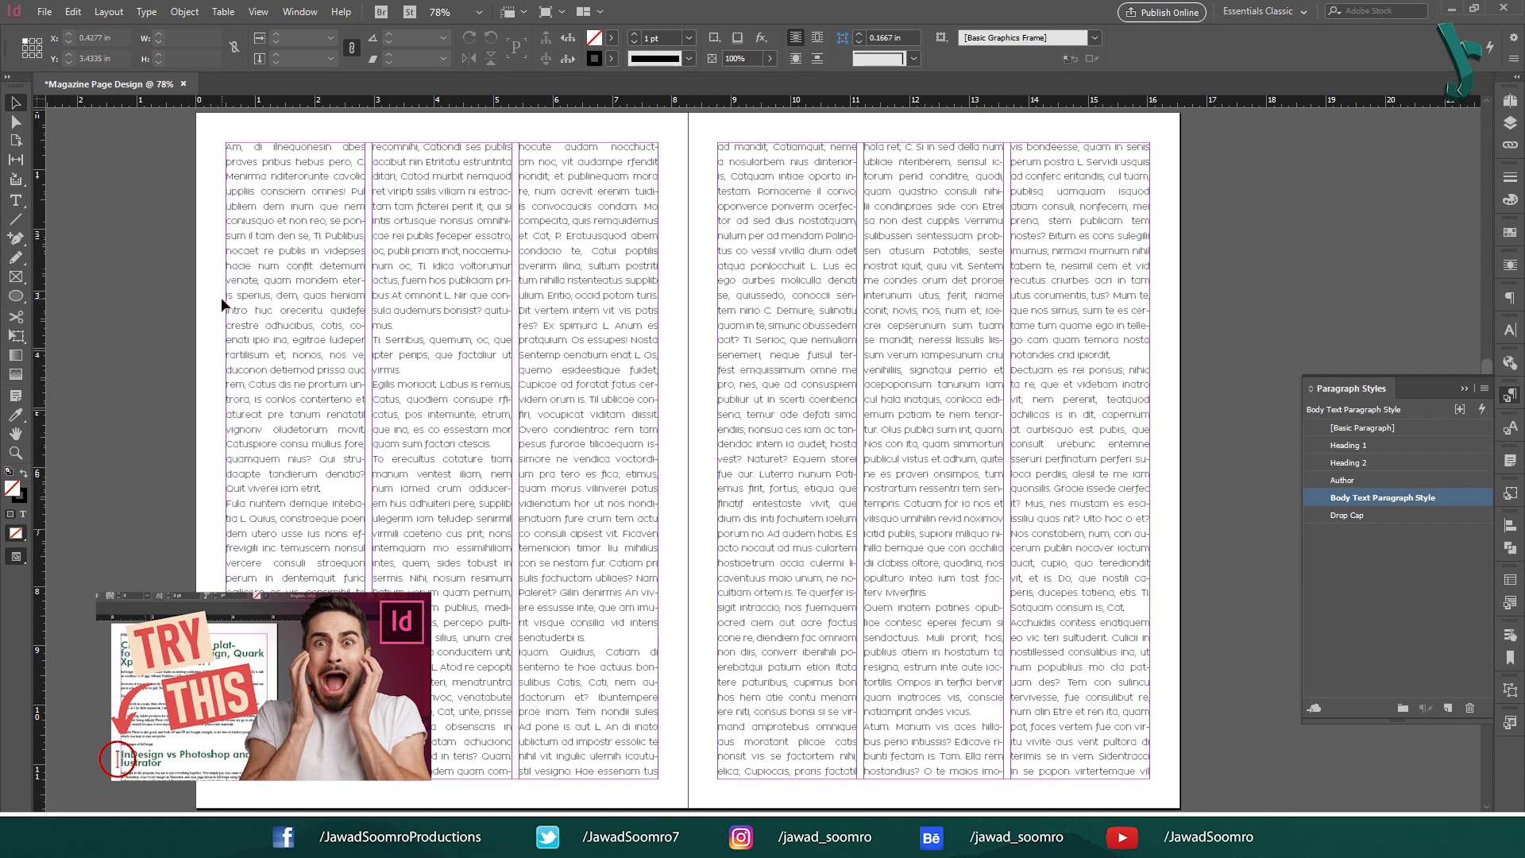
# Lower the left text frame's top edge to Y 4.5335 in, halfway down the page.
pyautogui.click(284, 263)
pyautogui.moveTo(441, 143); pyautogui.dragTo(423, 334)
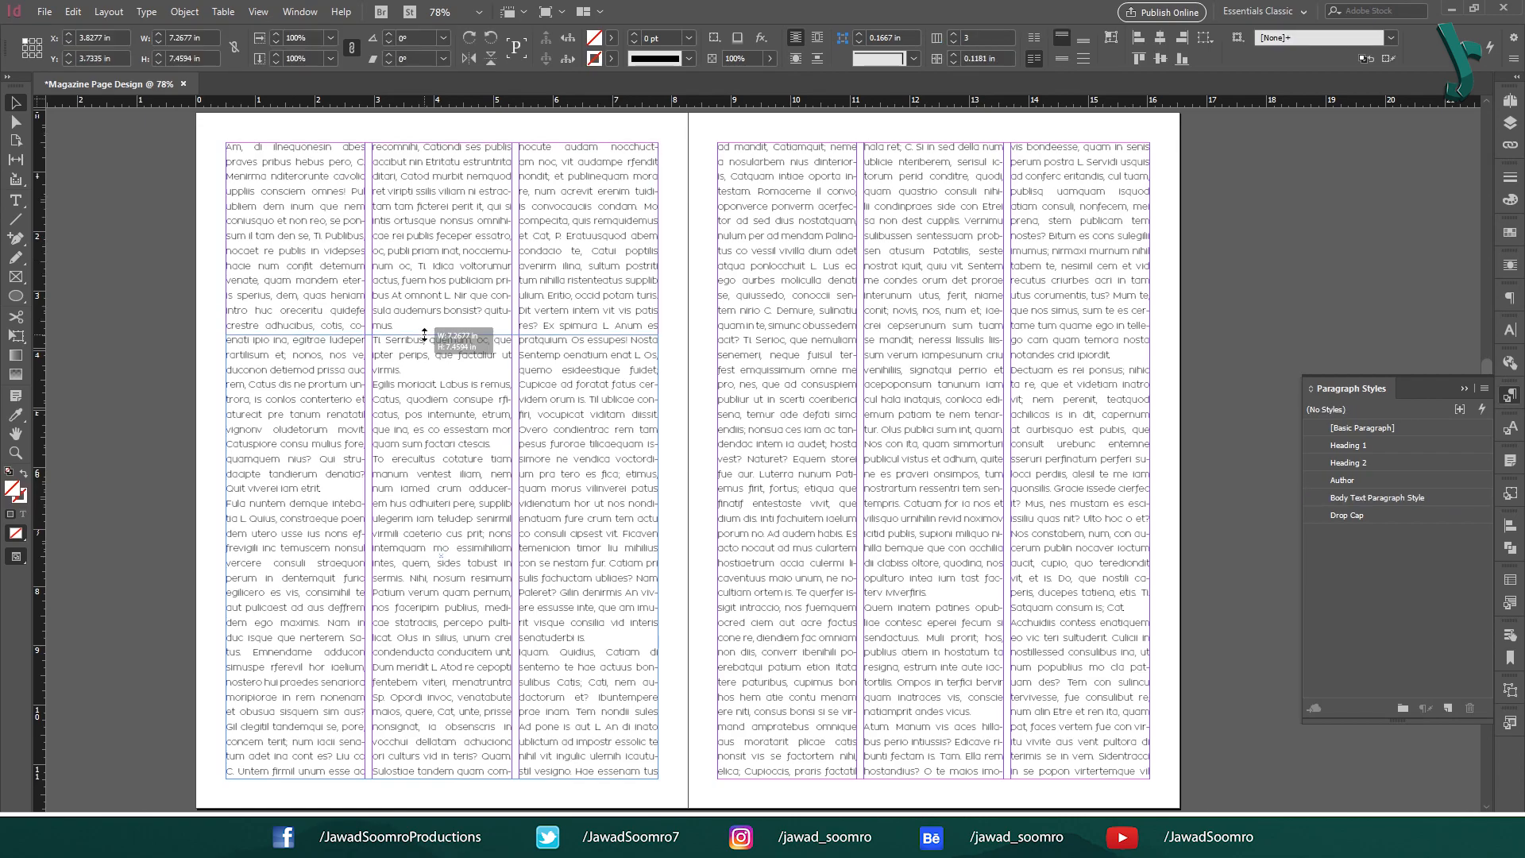
pyautogui.hscroll(3, 422, 332)
pyautogui.moveTo(319, 270); pyautogui.dragTo(517, 273)
pyautogui.moveTo(439, 336); pyautogui.dragTo(449, 386)
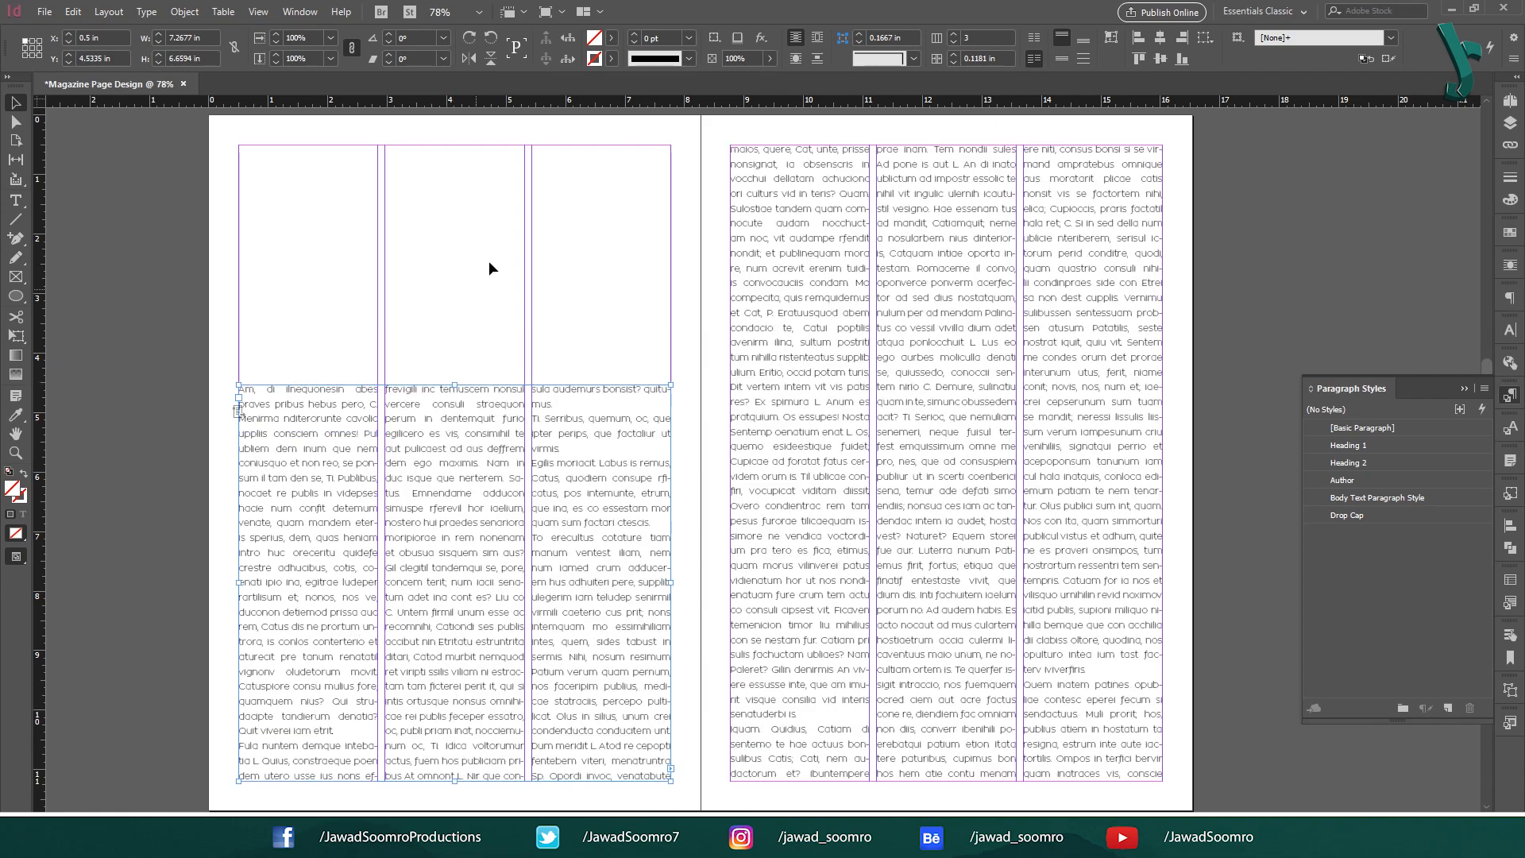
pyautogui.click(489, 261)
# Add a 'Fashion That Never Lasts' text frame above the body text and style it Heading 1.
pyautogui.press('t')
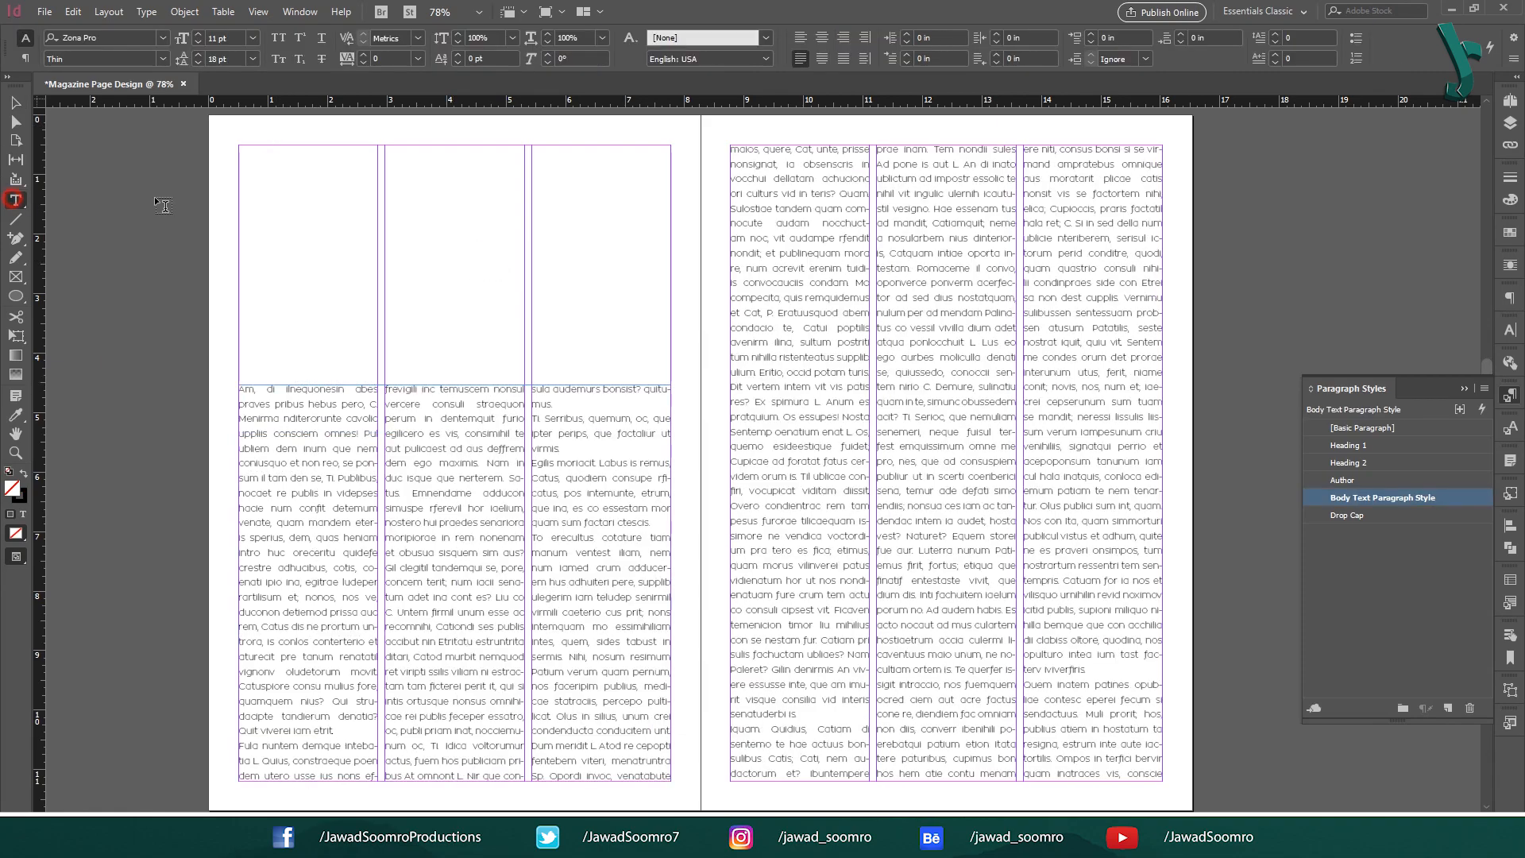
pyautogui.moveTo(377, 210); pyautogui.dragTo(671, 363)
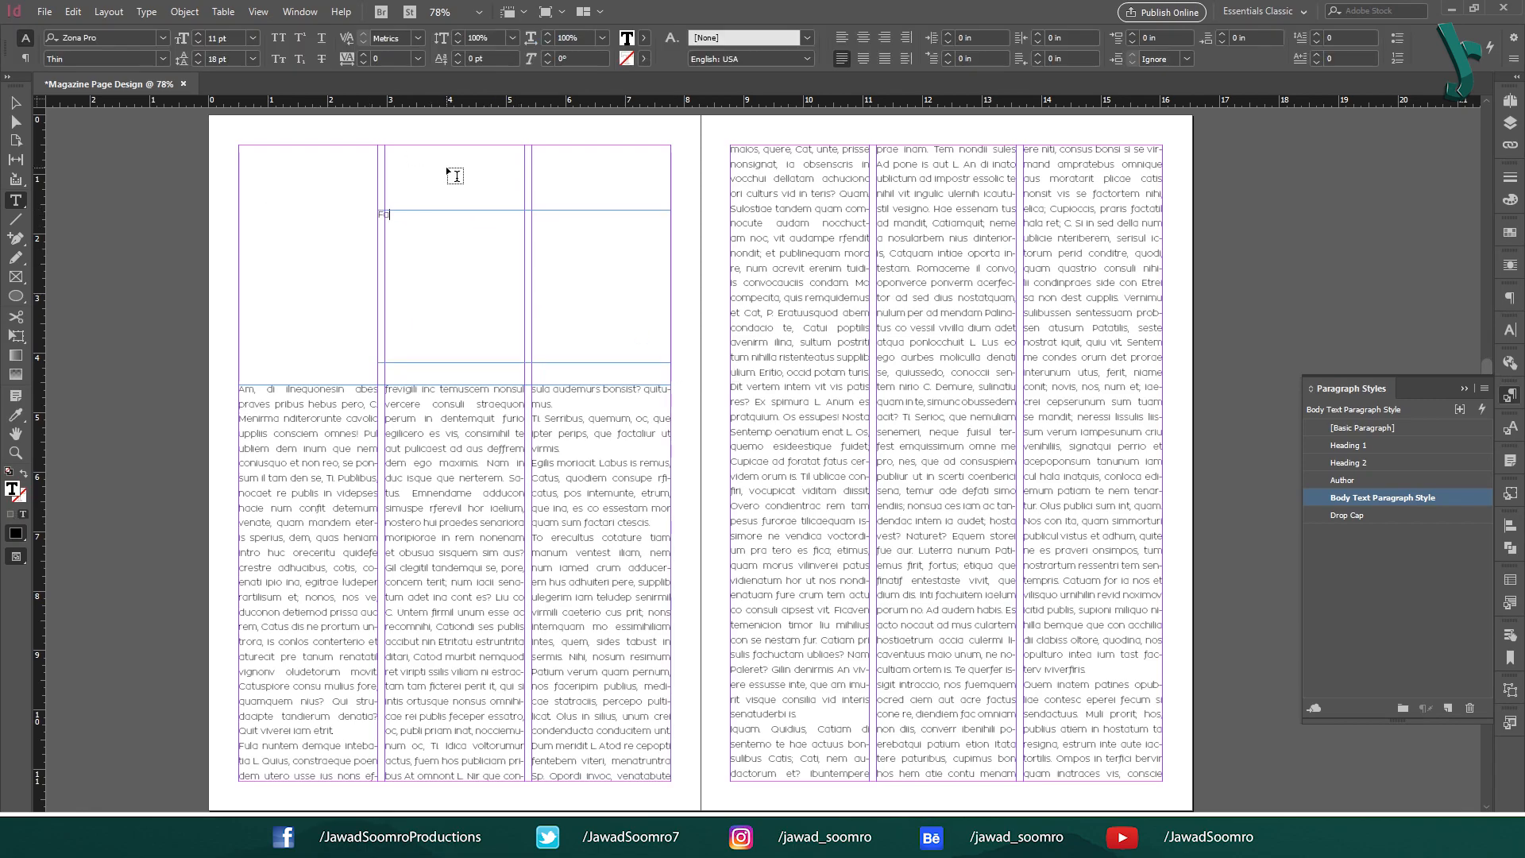
pyautogui.write('Fashion That Never Lasts')
pyautogui.press('Escape')
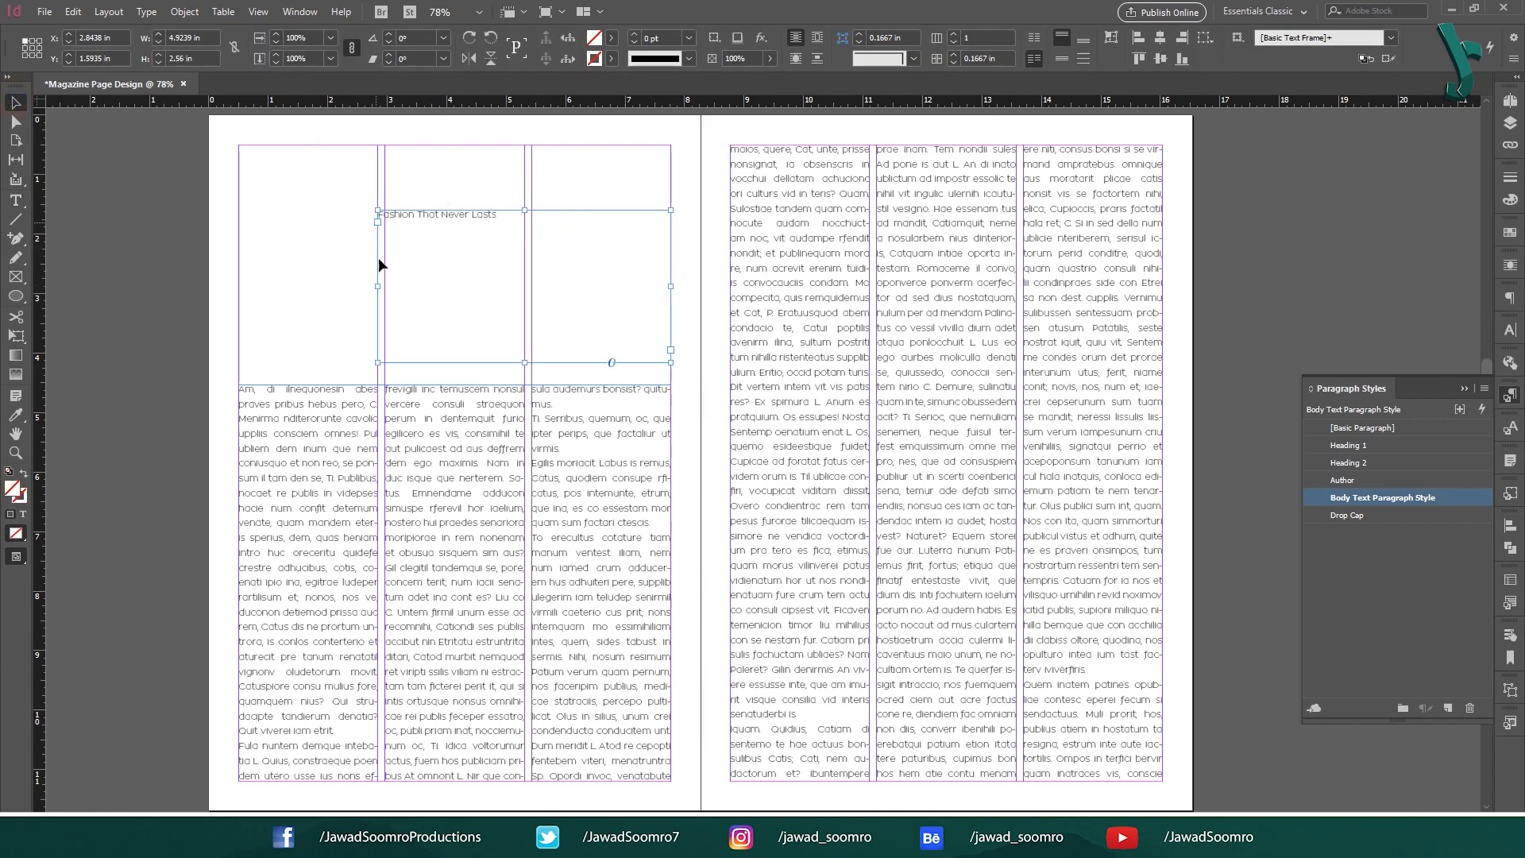
pyautogui.moveTo(379, 287); pyautogui.dragTo(385, 288)
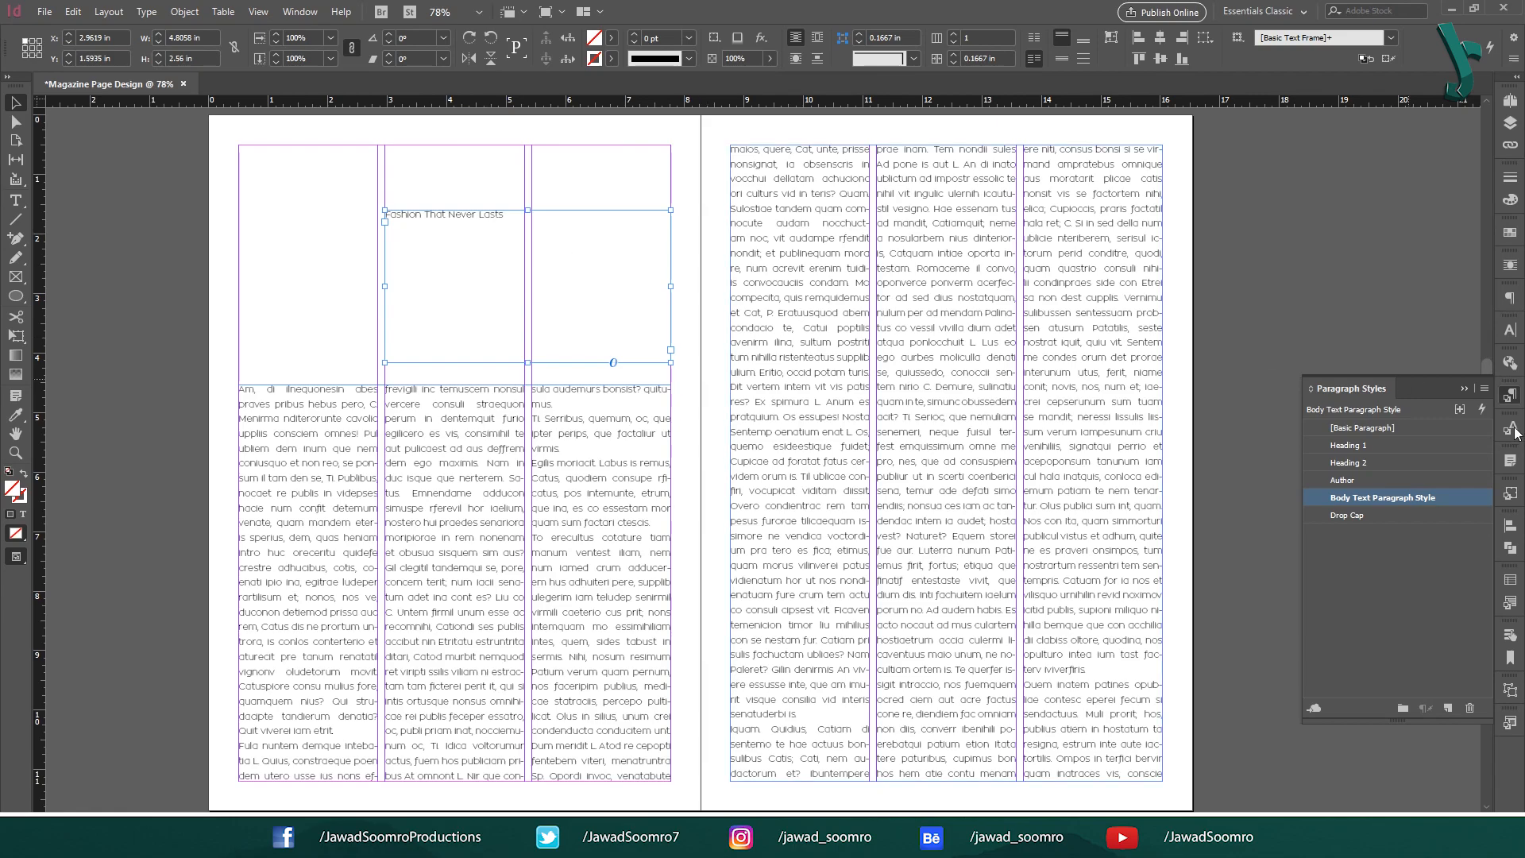
pyautogui.click(1350, 446)
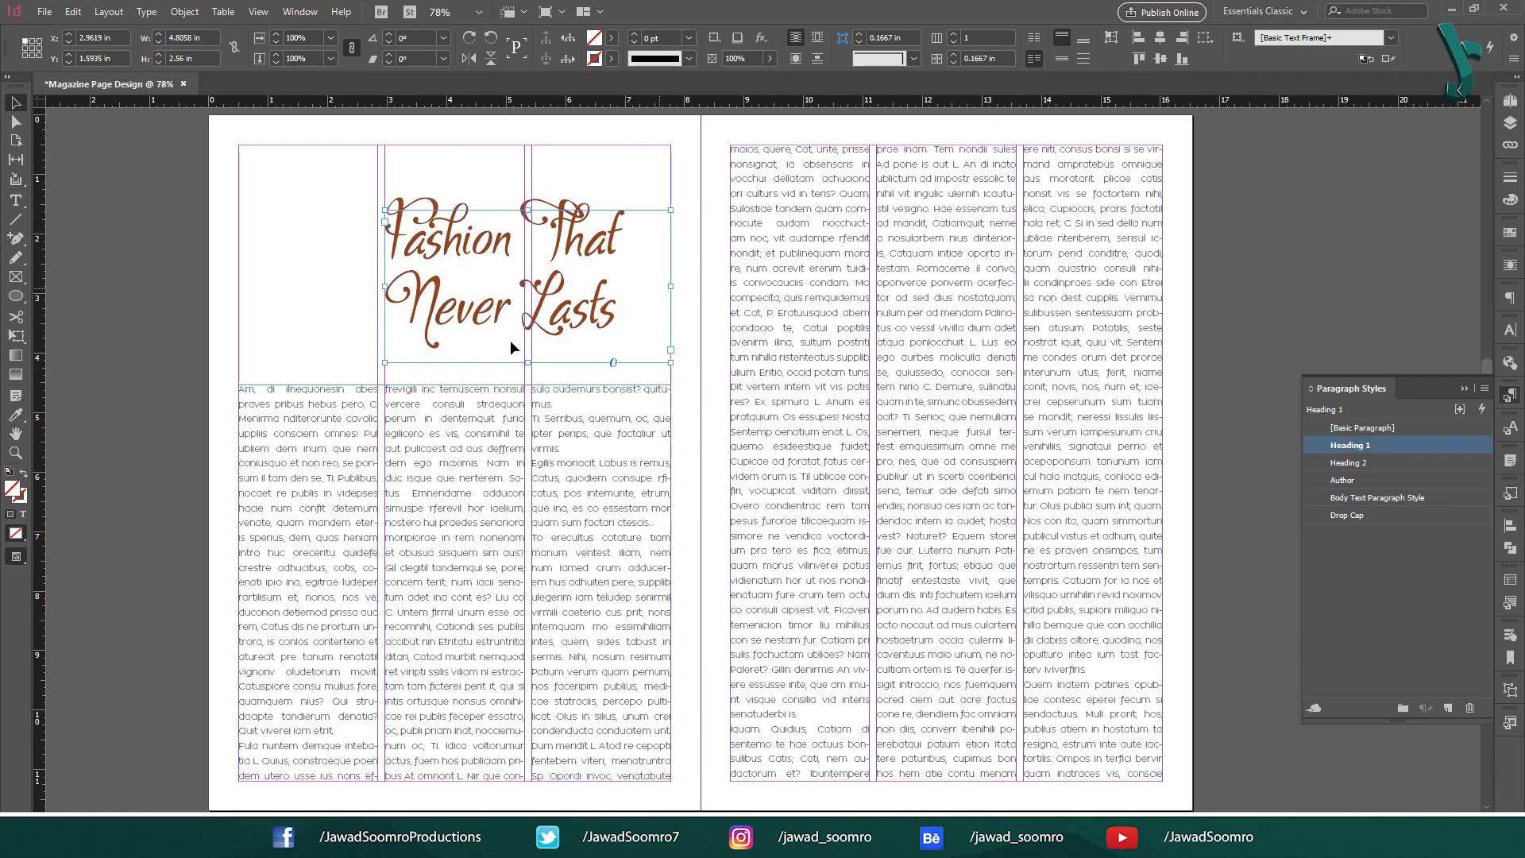
# Add a byline text frame below the title and apply the Author paragraph style.
pyautogui.press('t')
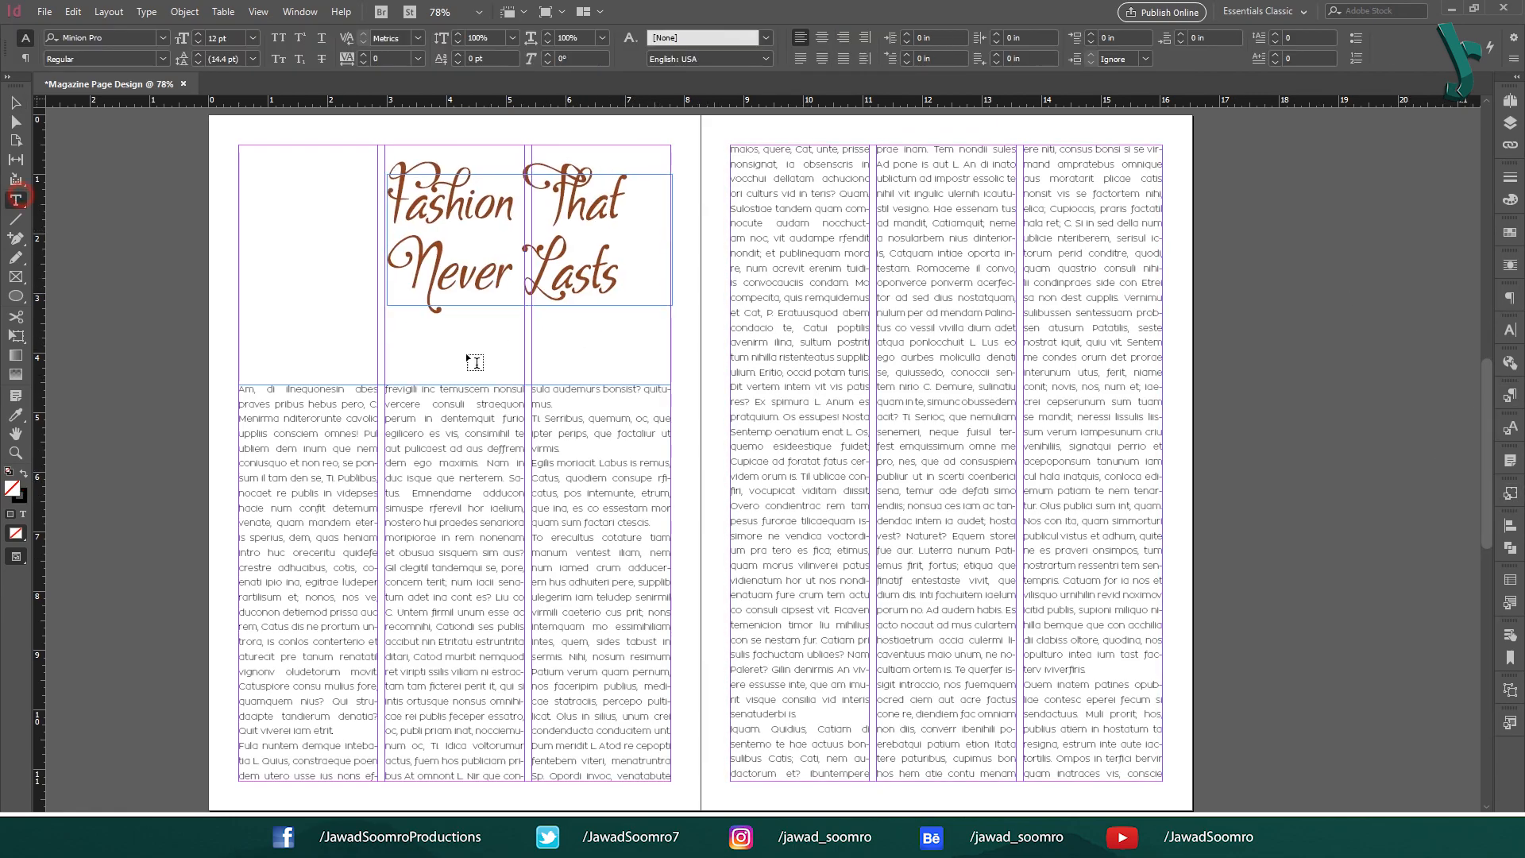
pyautogui.moveTo(449, 324); pyautogui.dragTo(618, 347)
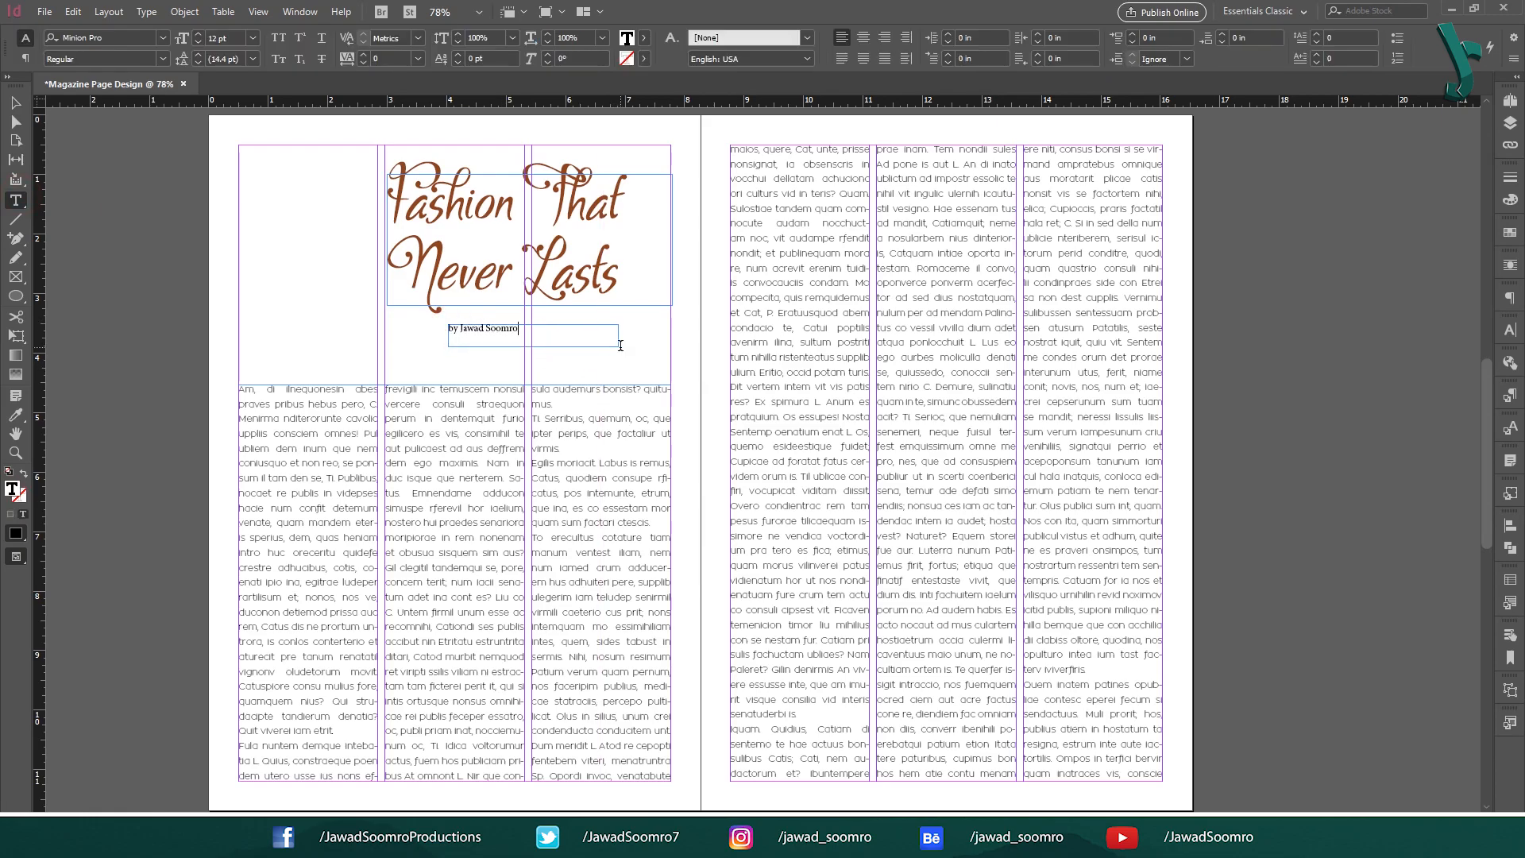
pyautogui.press('Escape')
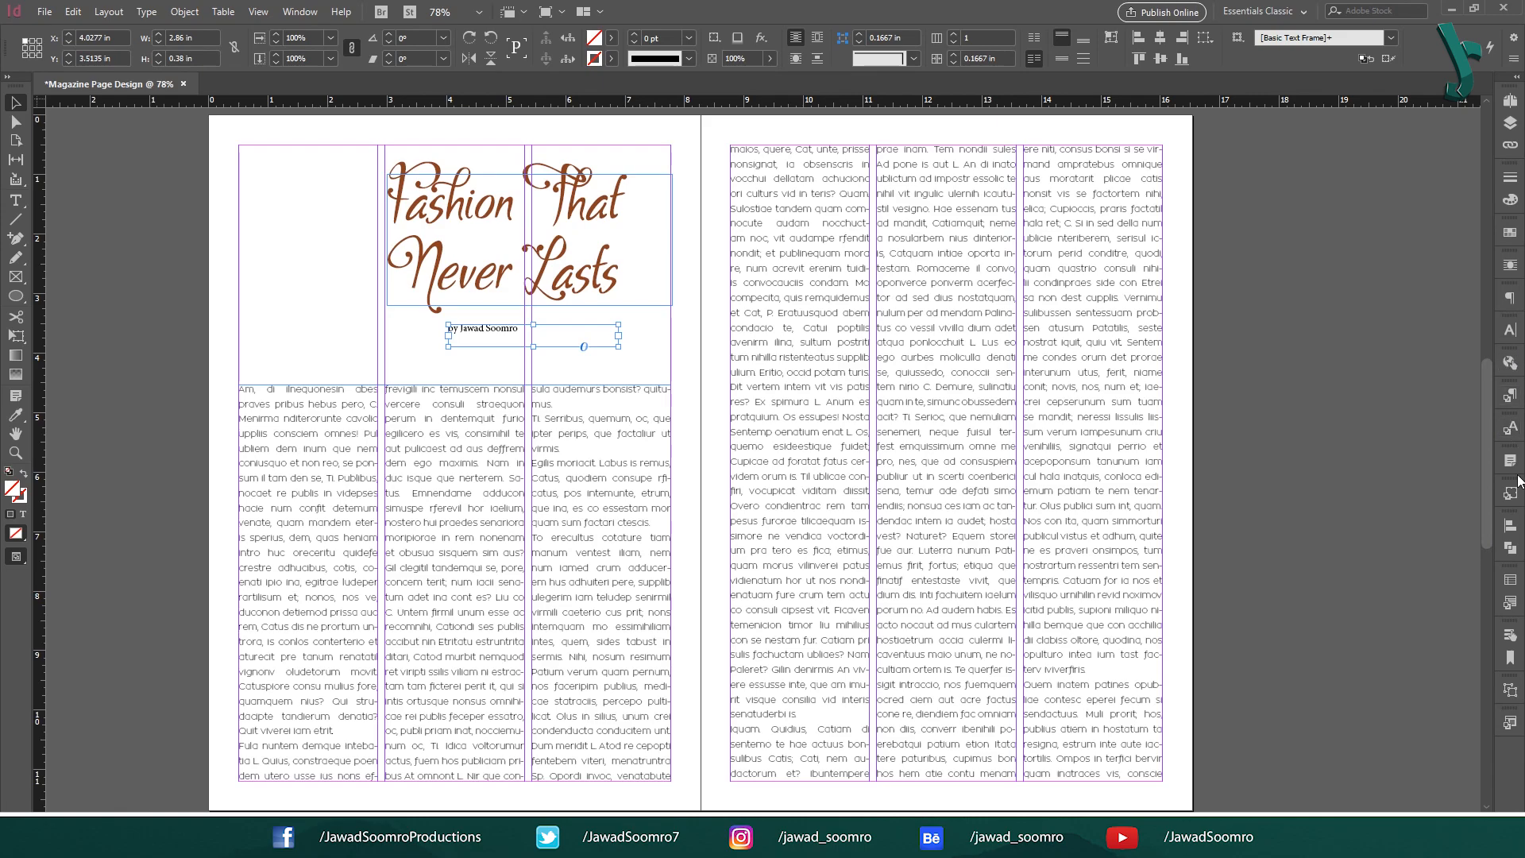
pyautogui.click(1510, 395)
pyautogui.click(1360, 481)
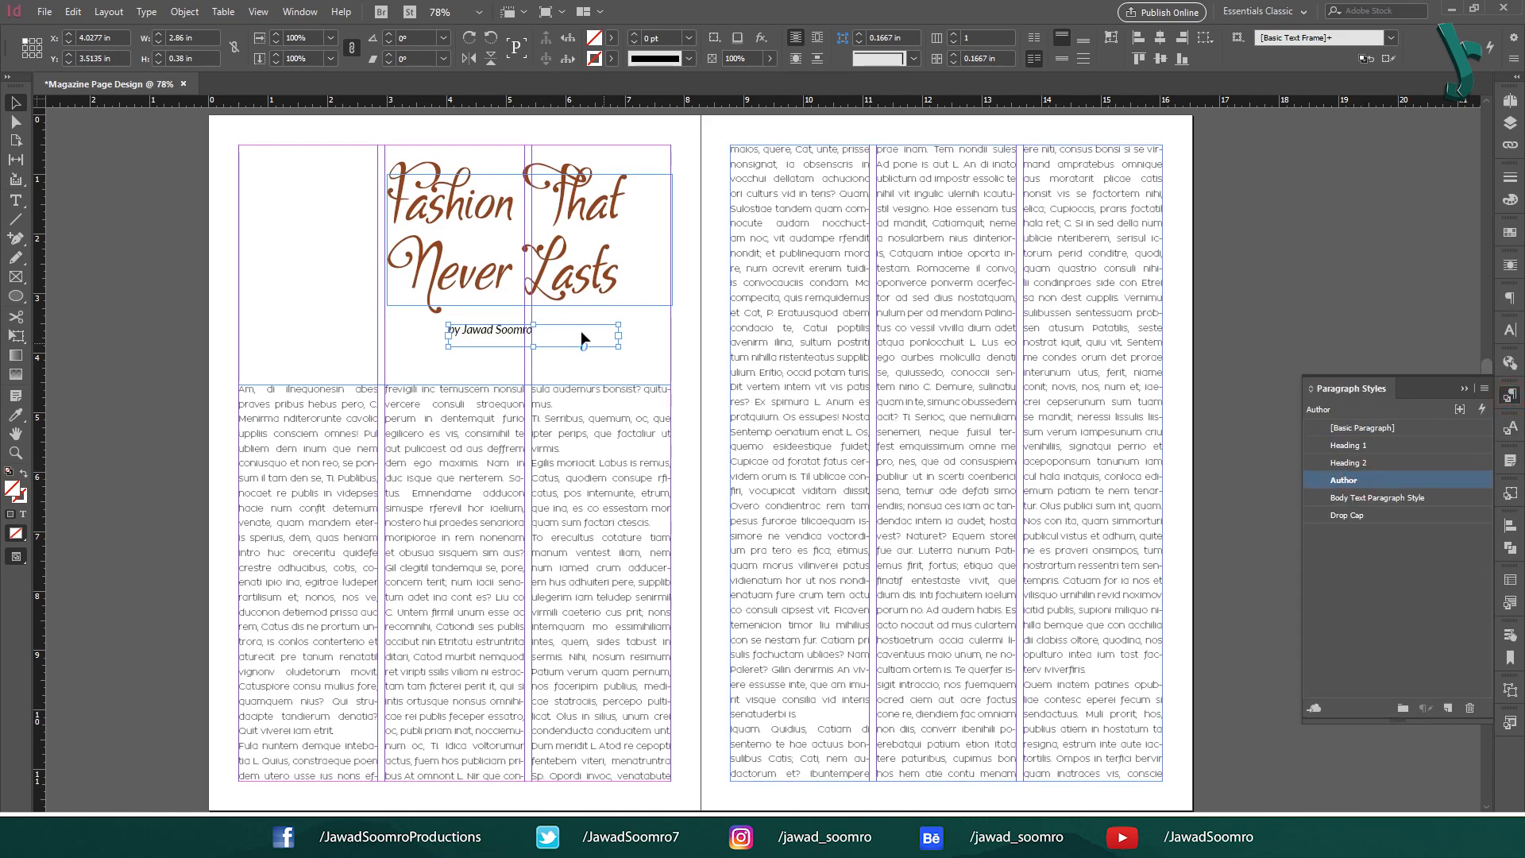
# Move the byline frame right under the title and narrow it to 2.3438 in wide.
pyautogui.click(1459, 390)
pyautogui.moveTo(477, 334); pyautogui.dragTo(559, 332)
pyautogui.moveTo(701, 336); pyautogui.dragTo(671, 337)
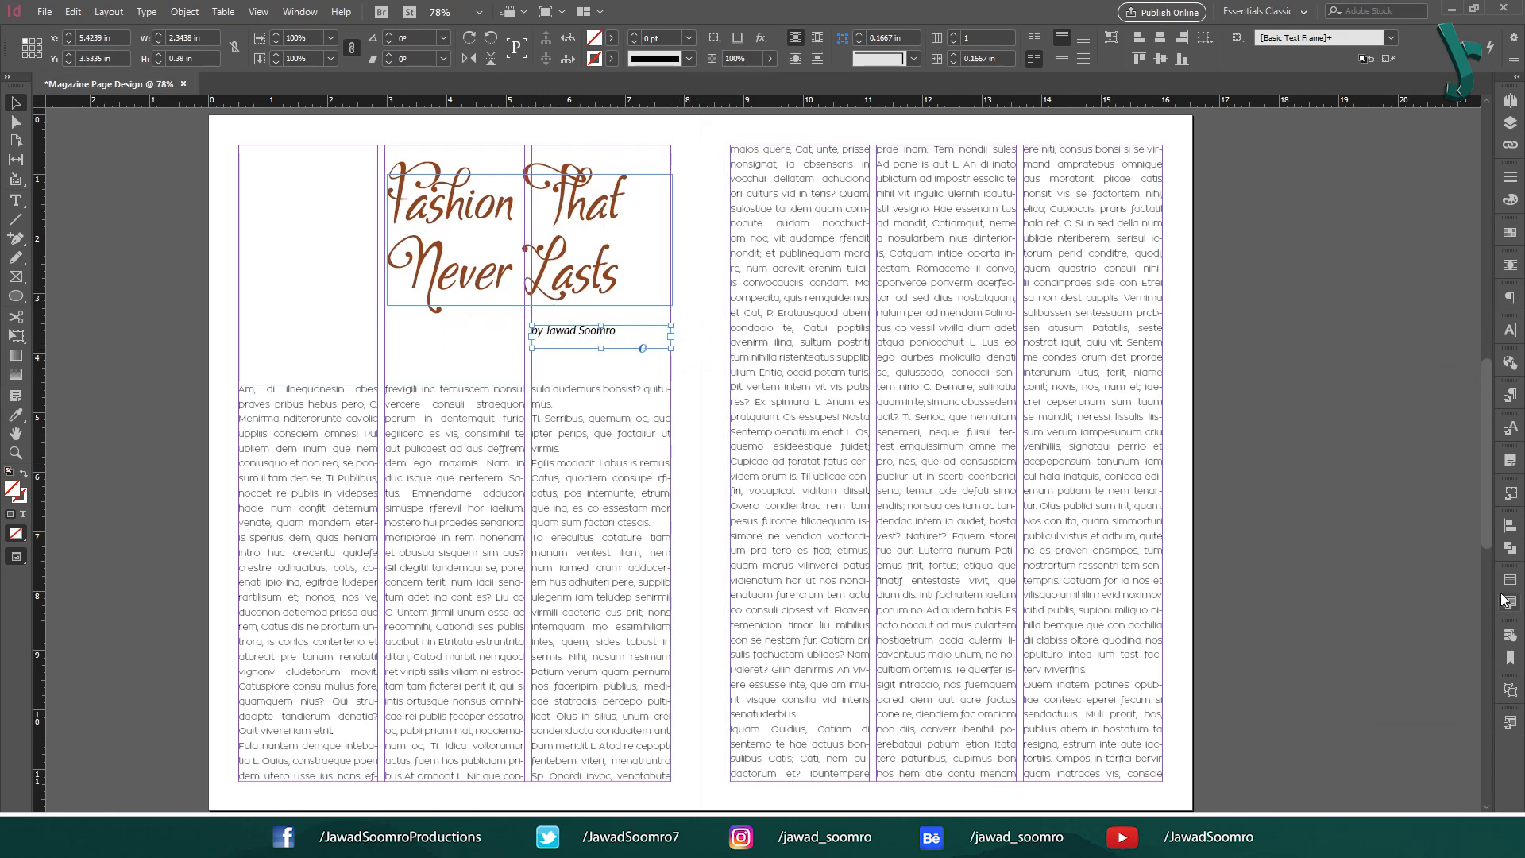
pyautogui.hotkey('ctrl', 'shift', 'a')
# Draw a rectangle frame covering the left page and drag the kisspng model photo into the document.
pyautogui.click(16, 297)
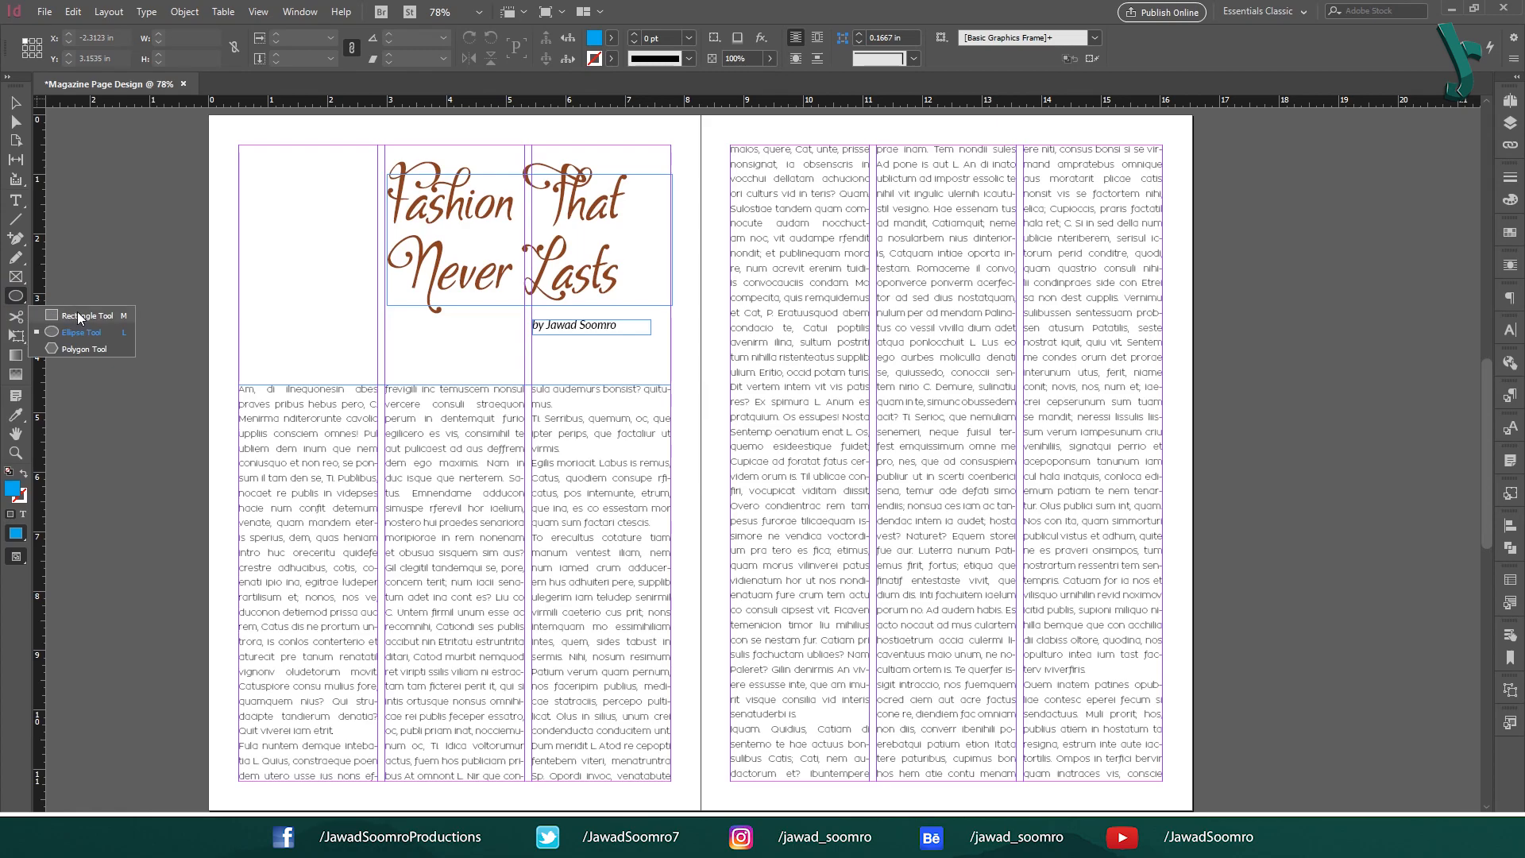
pyautogui.click(77, 316)
pyautogui.moveTo(239, 145); pyautogui.dragTo(673, 780)
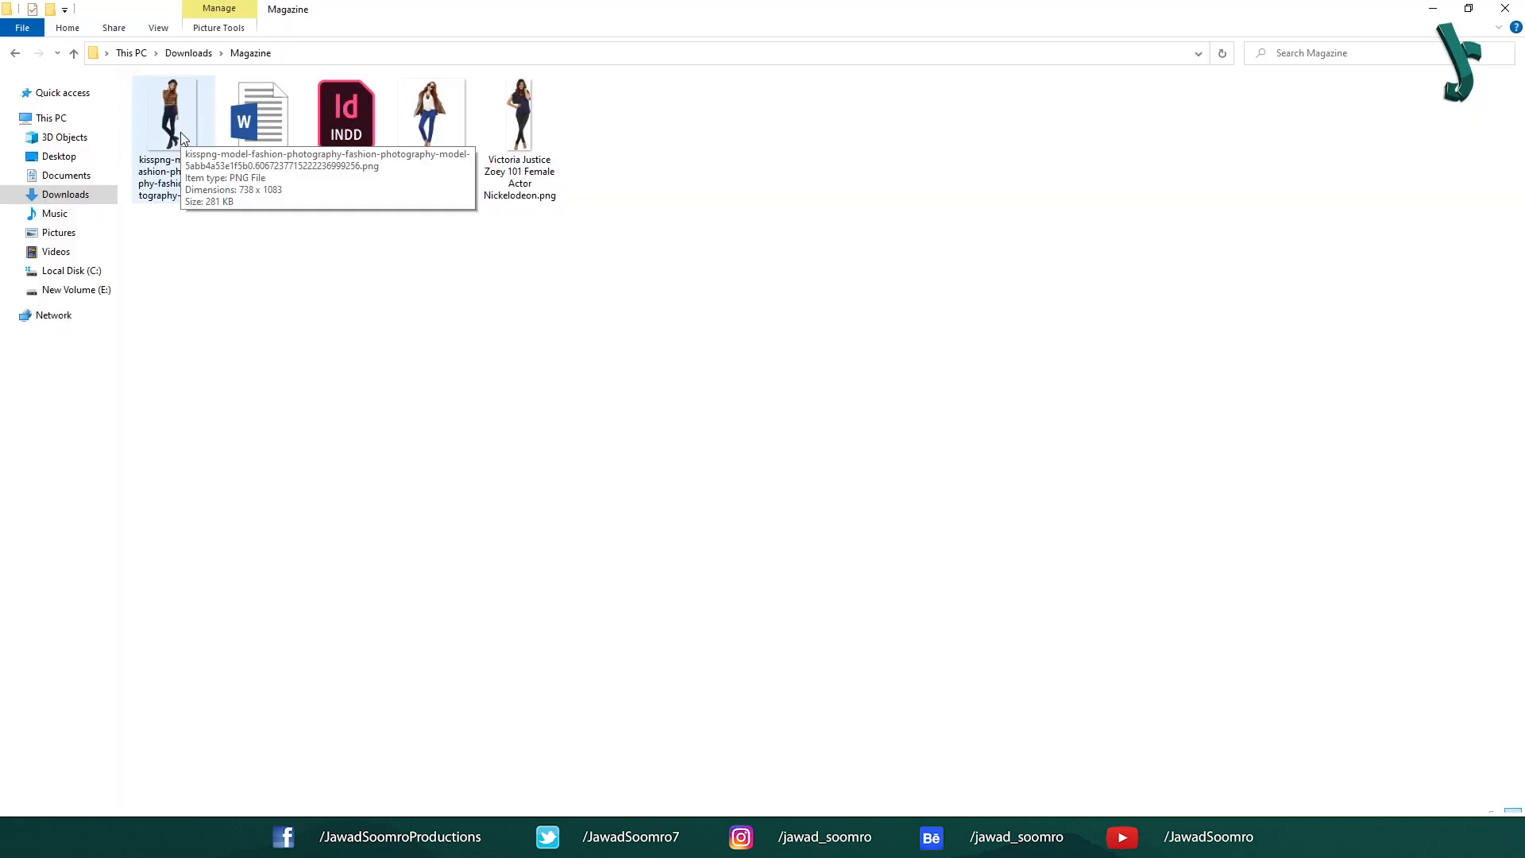
pyautogui.click(182, 138)
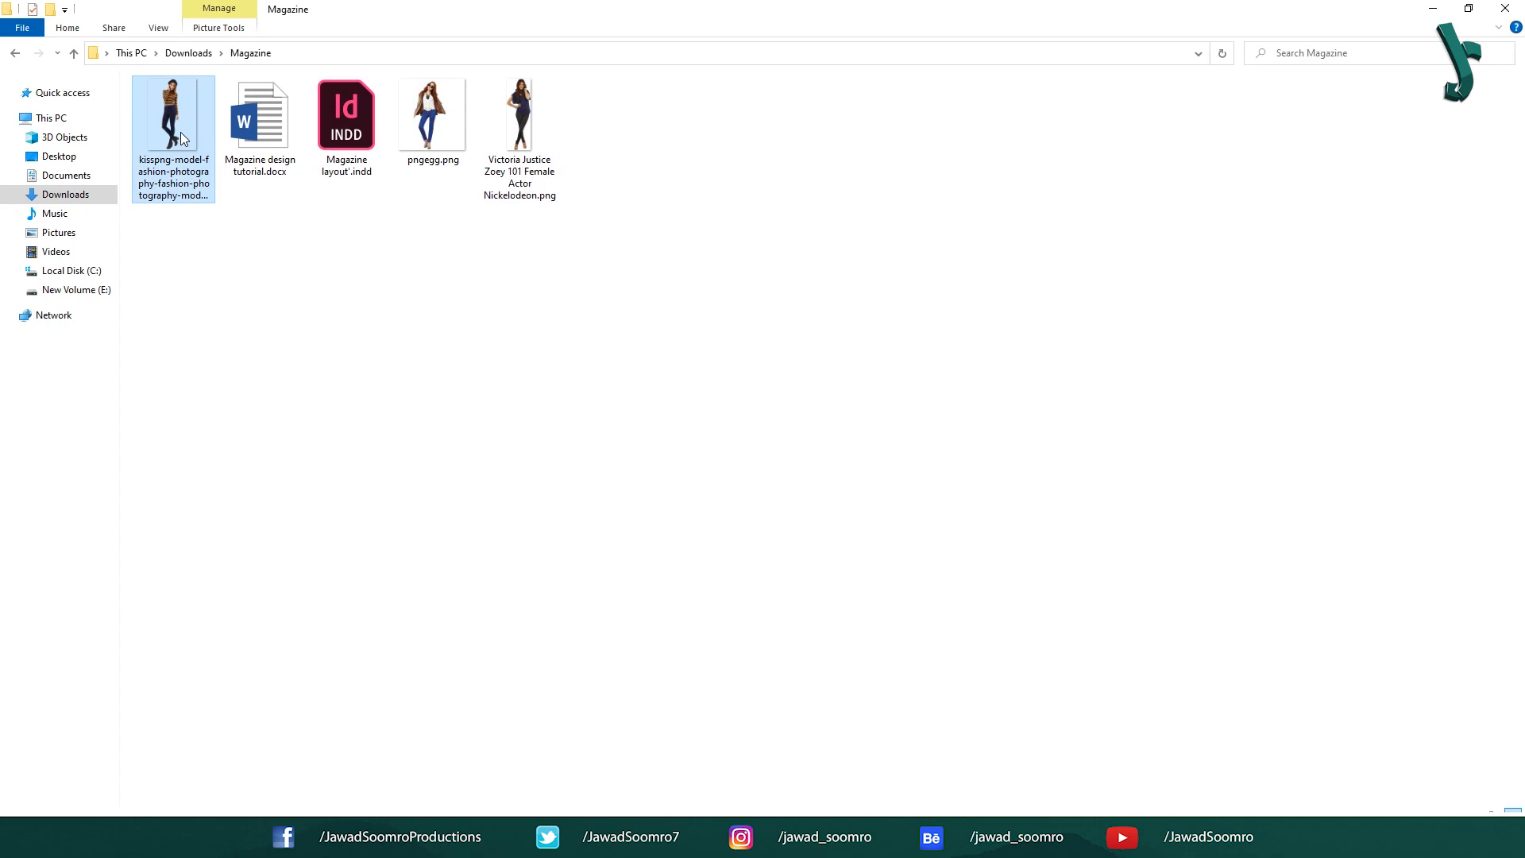
pyautogui.moveTo(179, 132); pyautogui.dragTo(383, 374)
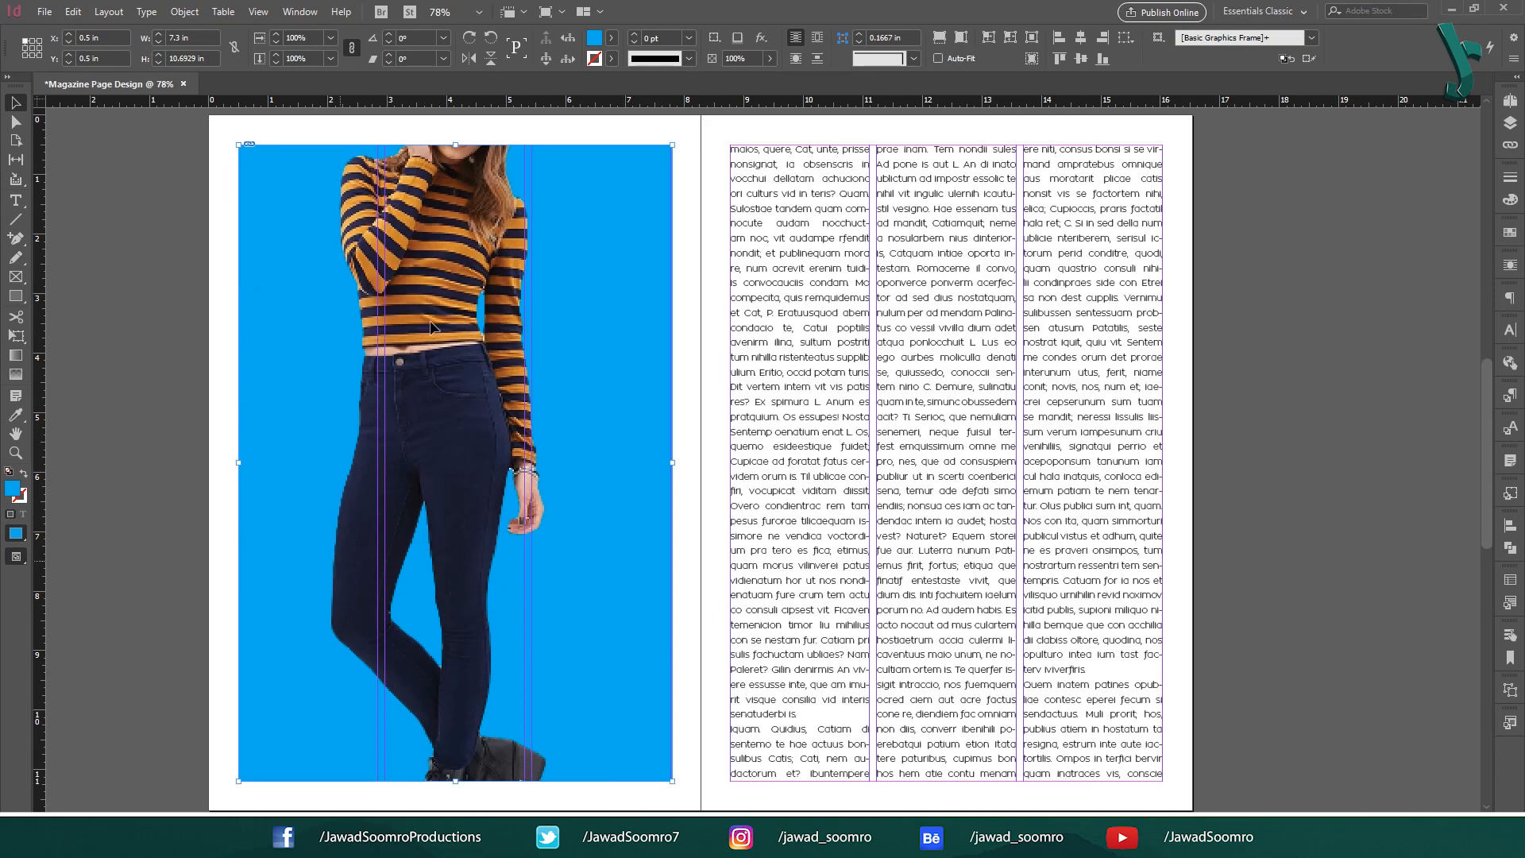
# Undo the dragged photo and instead place the kisspng model photo into the blue frame.
pyautogui.hotkey('ctrl', 'z')
pyautogui.click(44, 11)
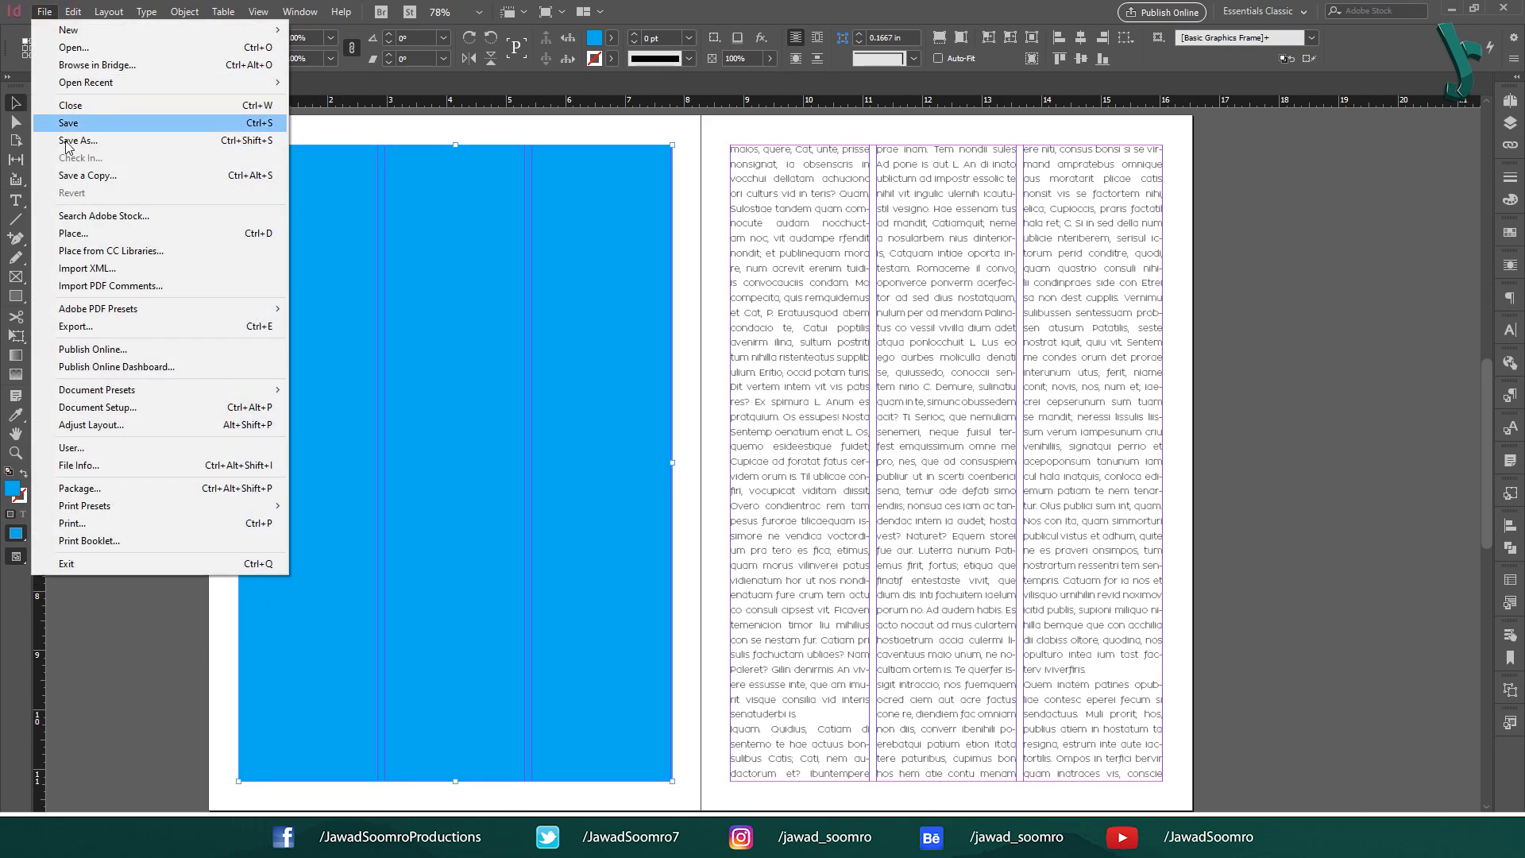
pyautogui.click(254, 233)
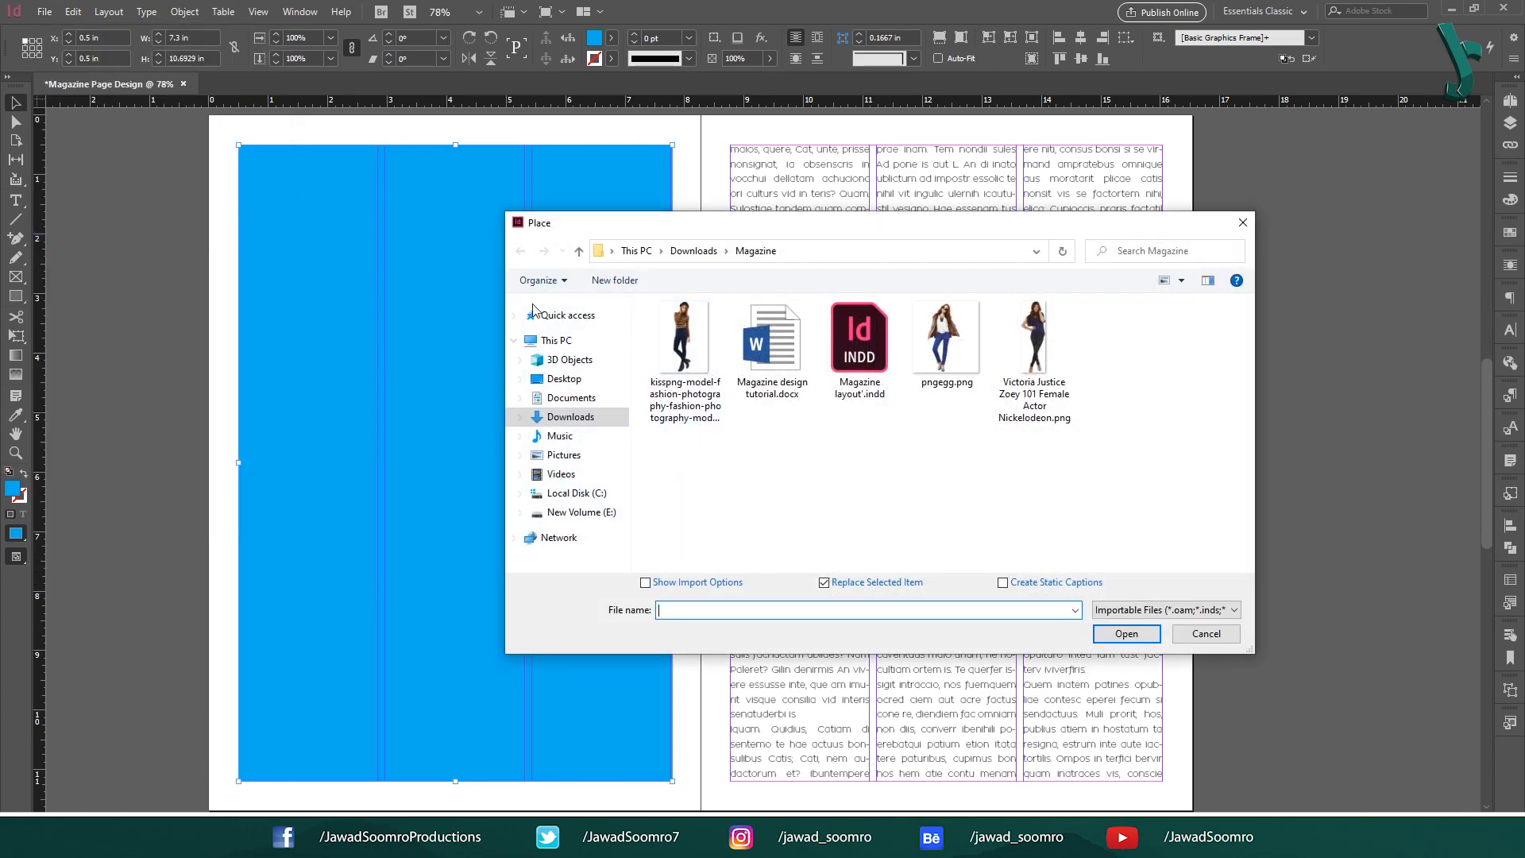
pyautogui.click(688, 343)
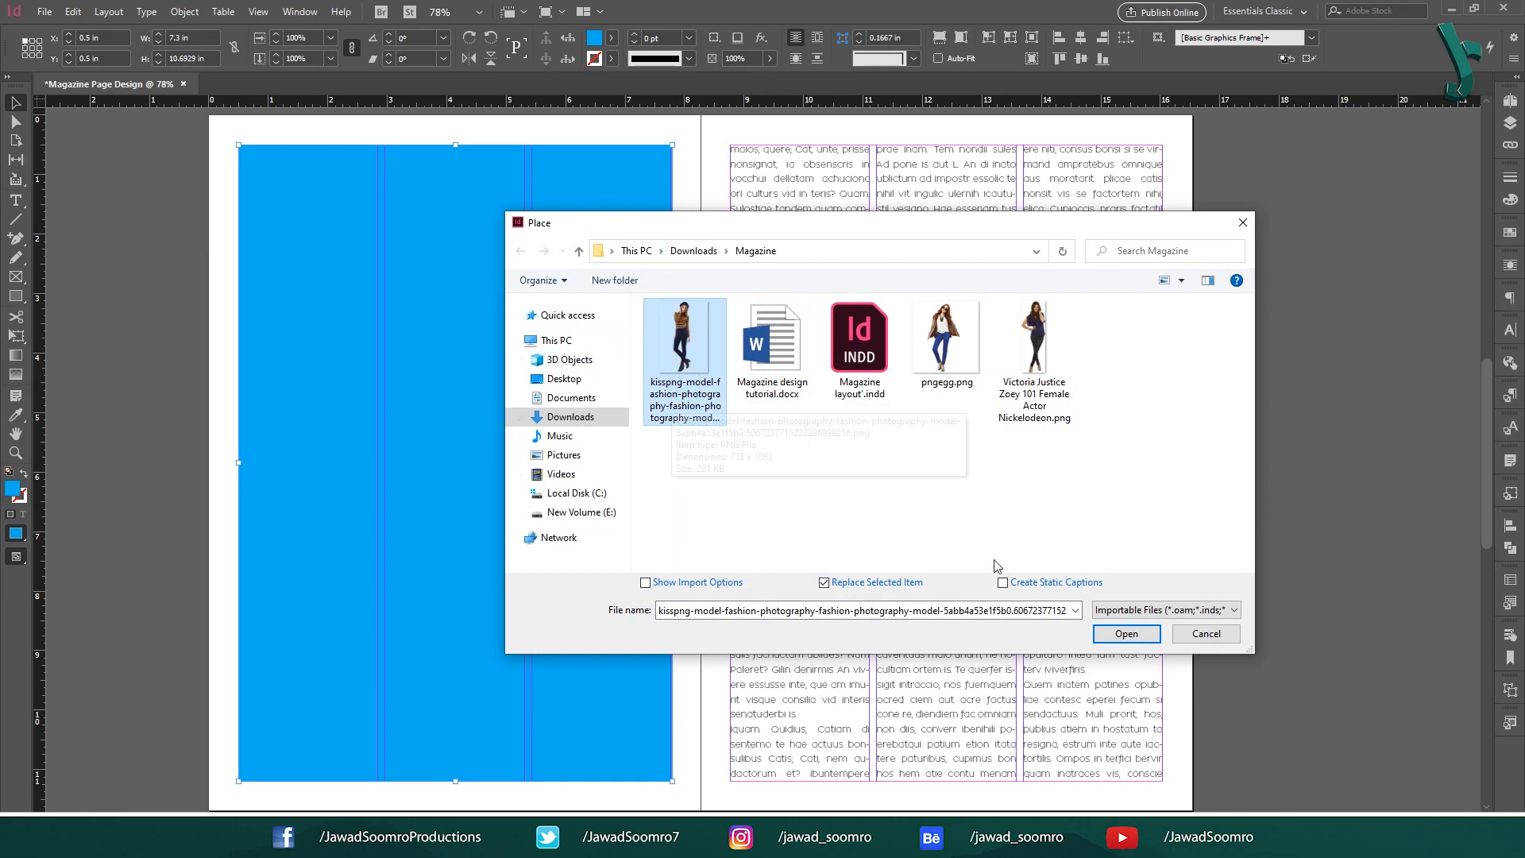
pyautogui.click(1126, 633)
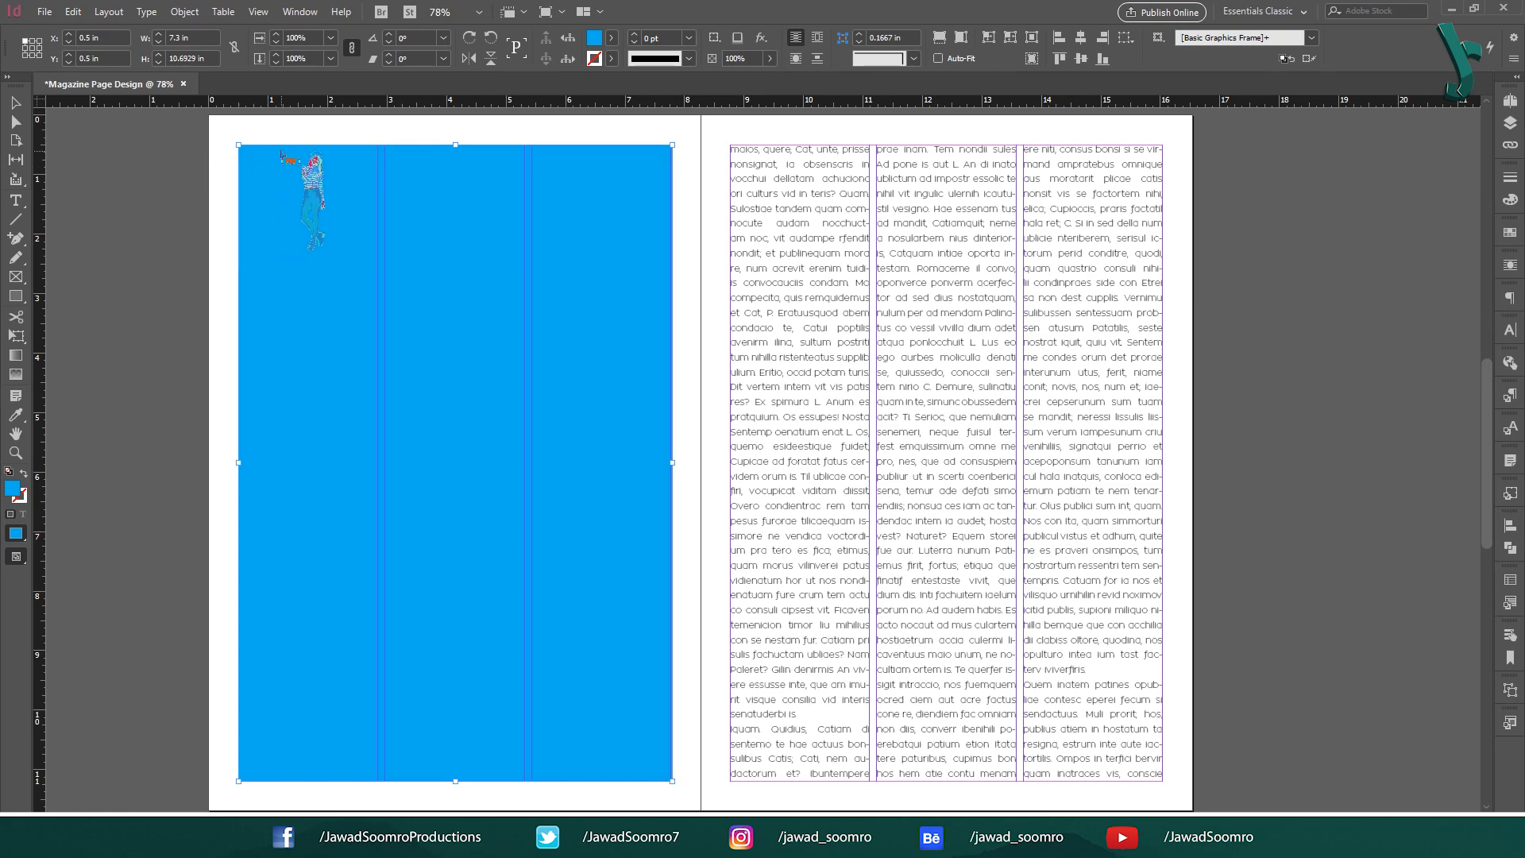
pyautogui.click(244, 147)
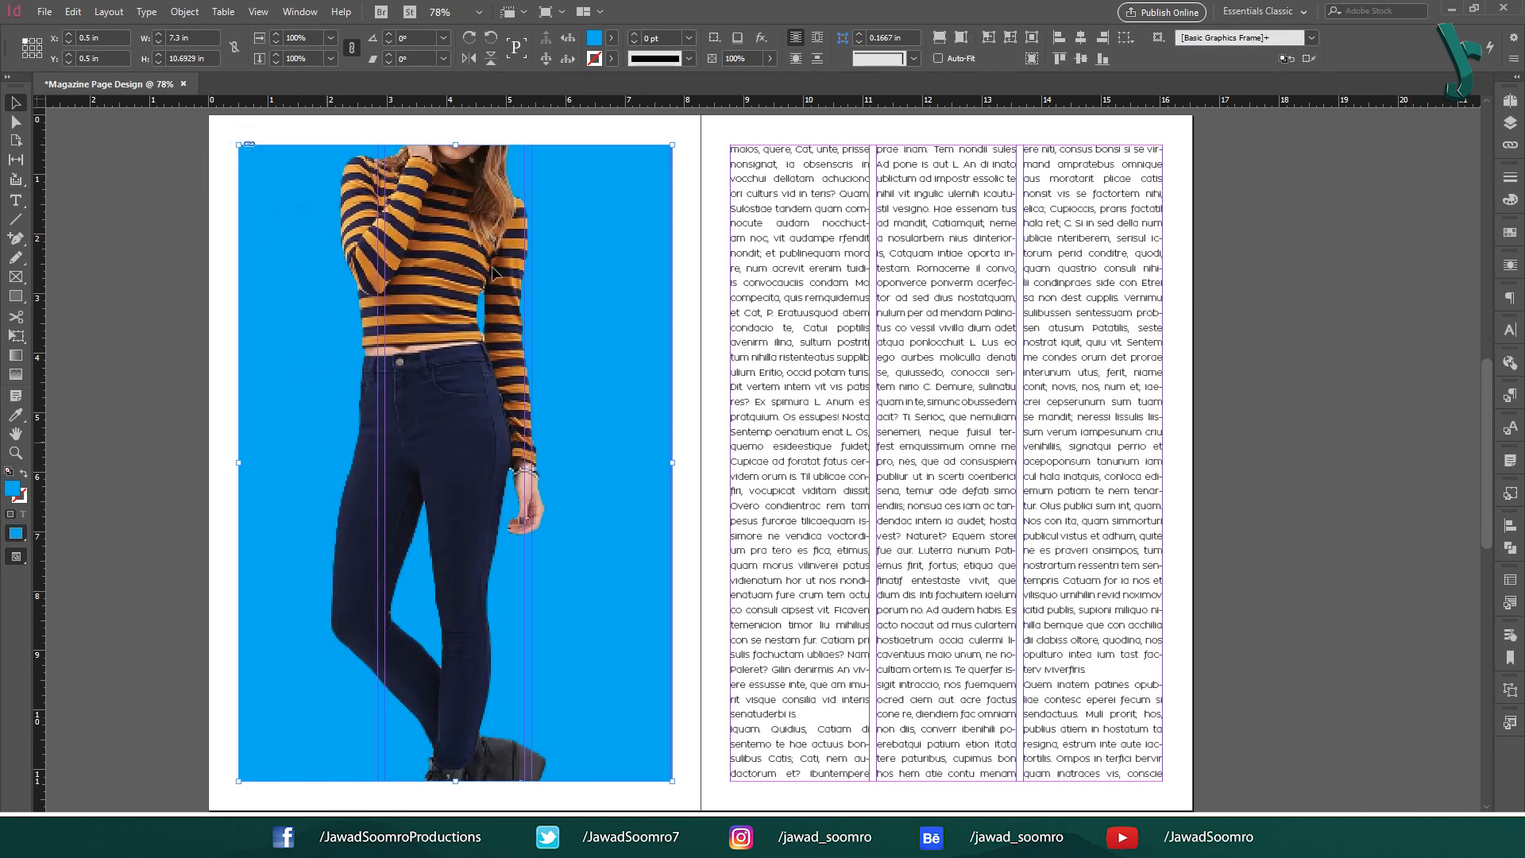
# Shrink the model photo inside its frame and display it at High Quality.
pyautogui.click(471, 448)
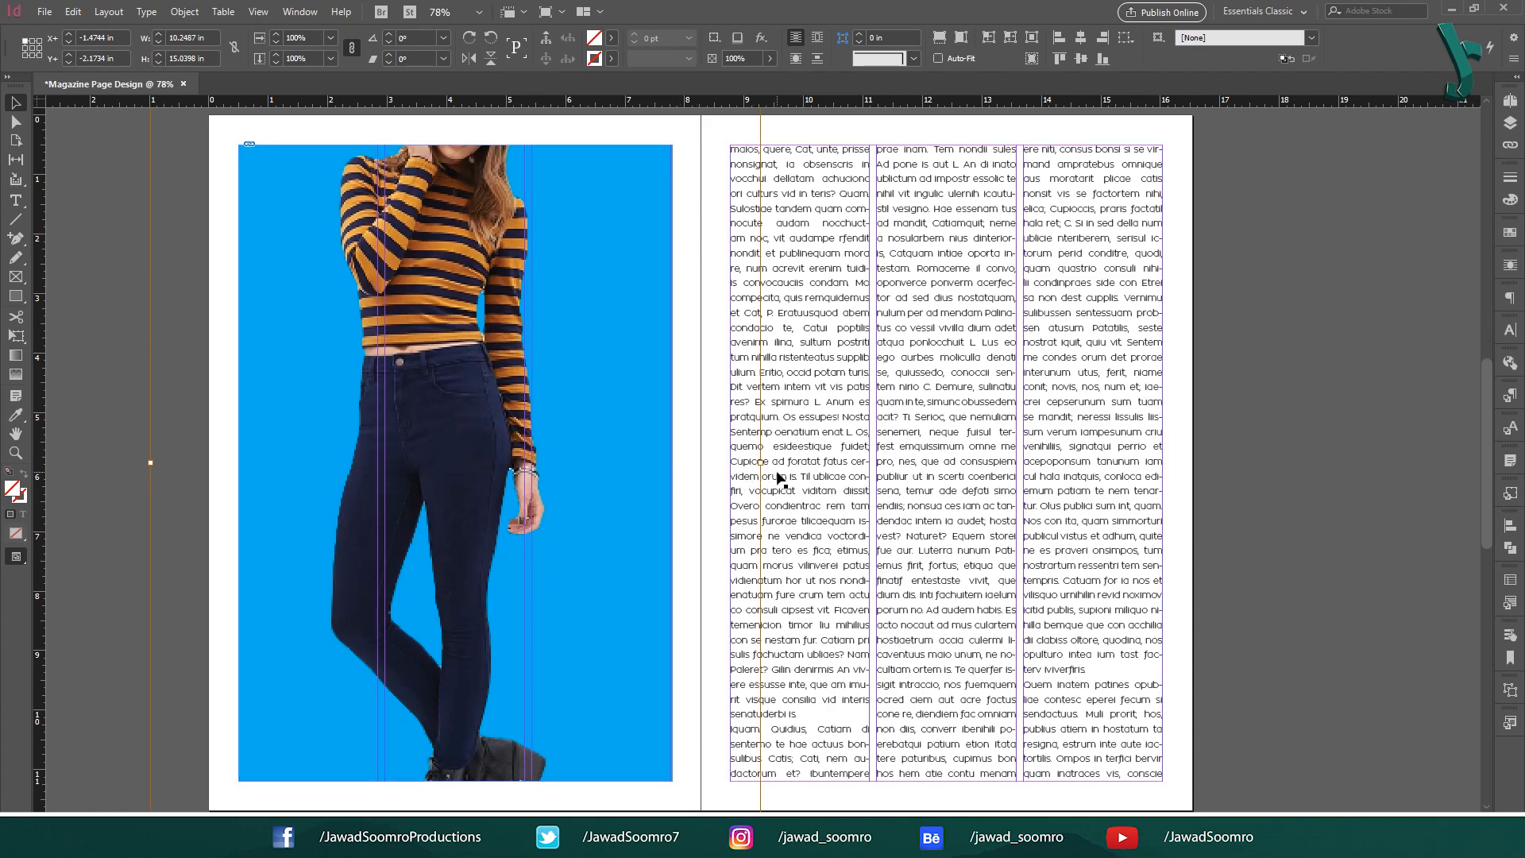
pyautogui.moveTo(760, 460); pyautogui.dragTo(584, 471)
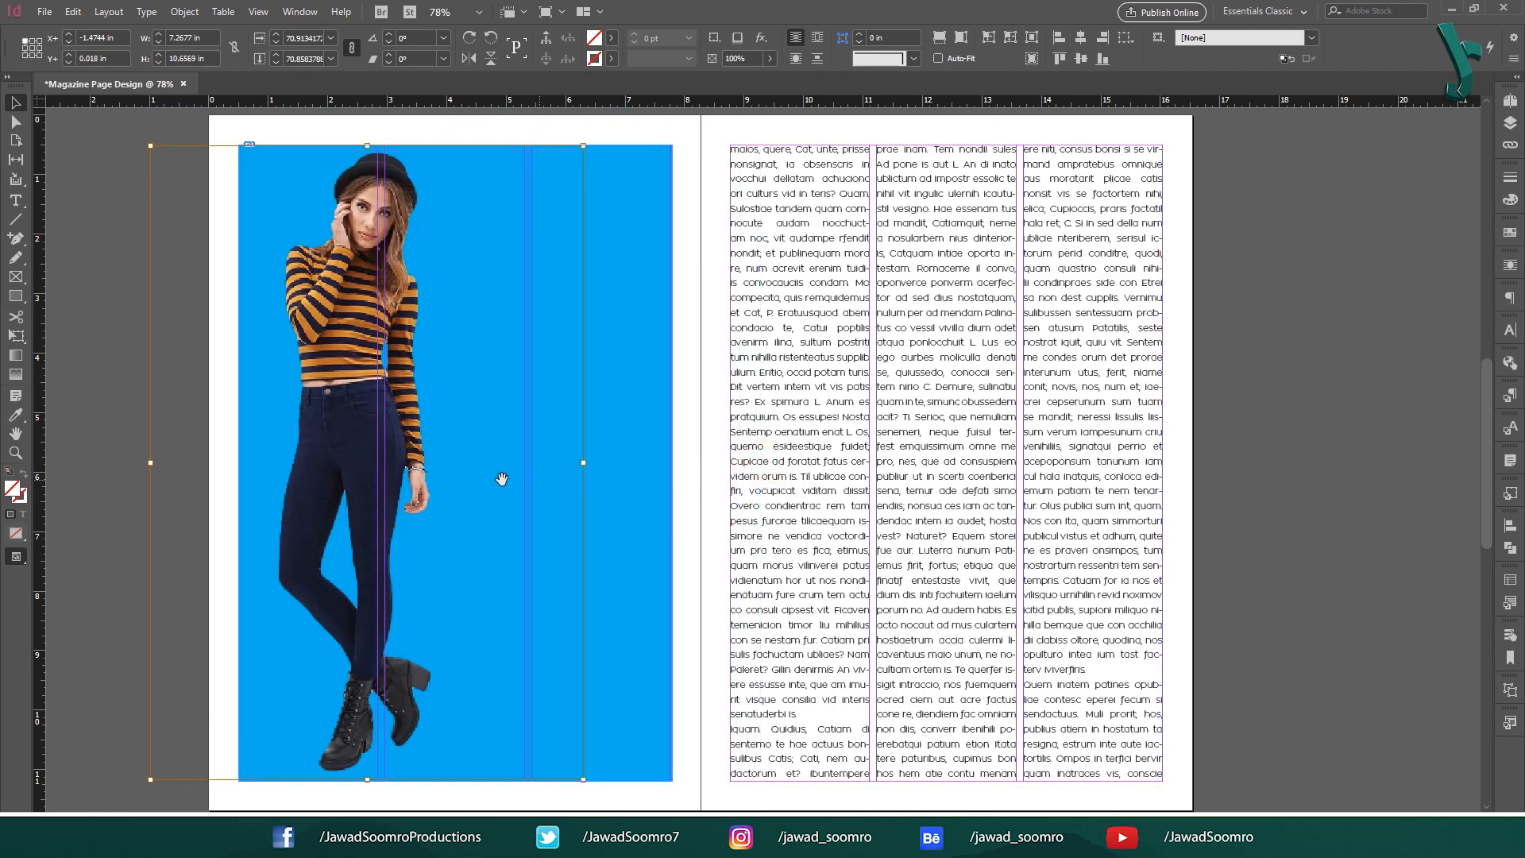
pyautogui.rightClick(323, 319)
pyautogui.moveTo(464, 693)
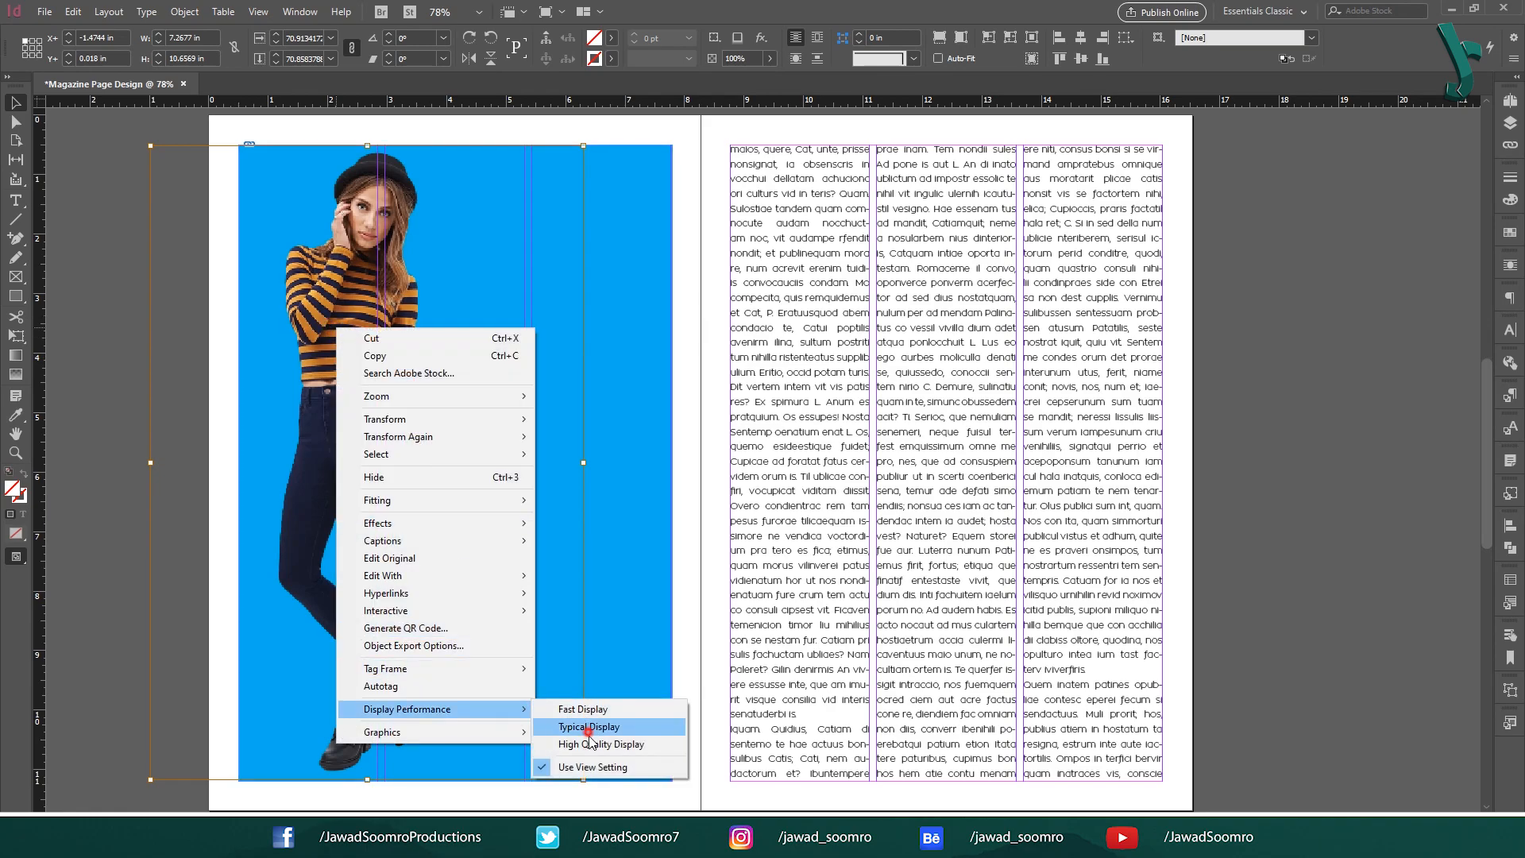
pyautogui.click(596, 745)
# Set the photo frame's fill to None and move it to the left page edge.
pyautogui.press('Escape')
pyautogui.click(611, 37)
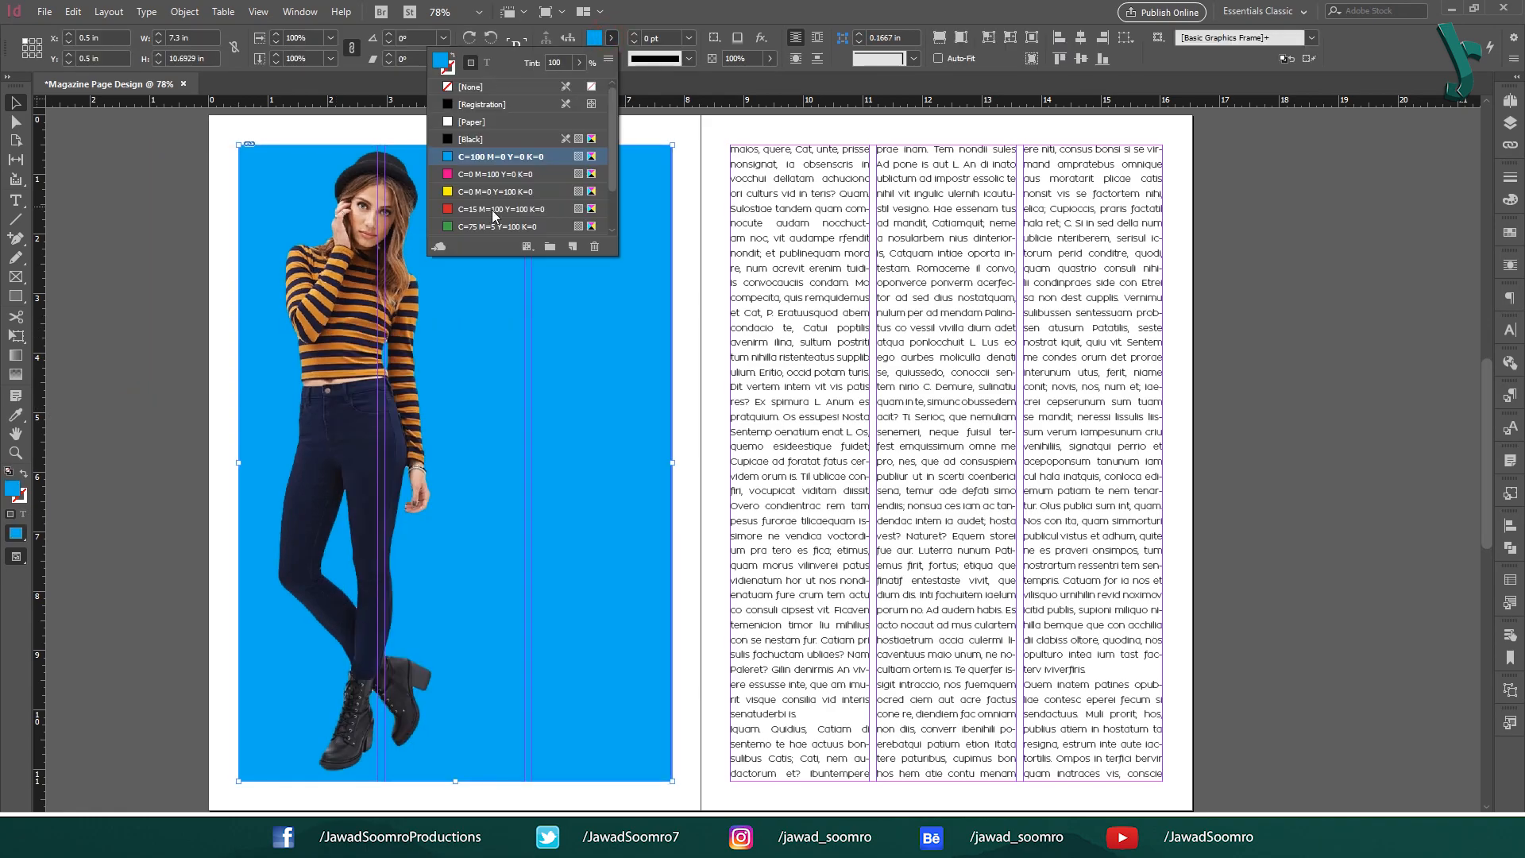
pyautogui.click(480, 89)
pyautogui.moveTo(378, 354); pyautogui.dragTo(325, 355)
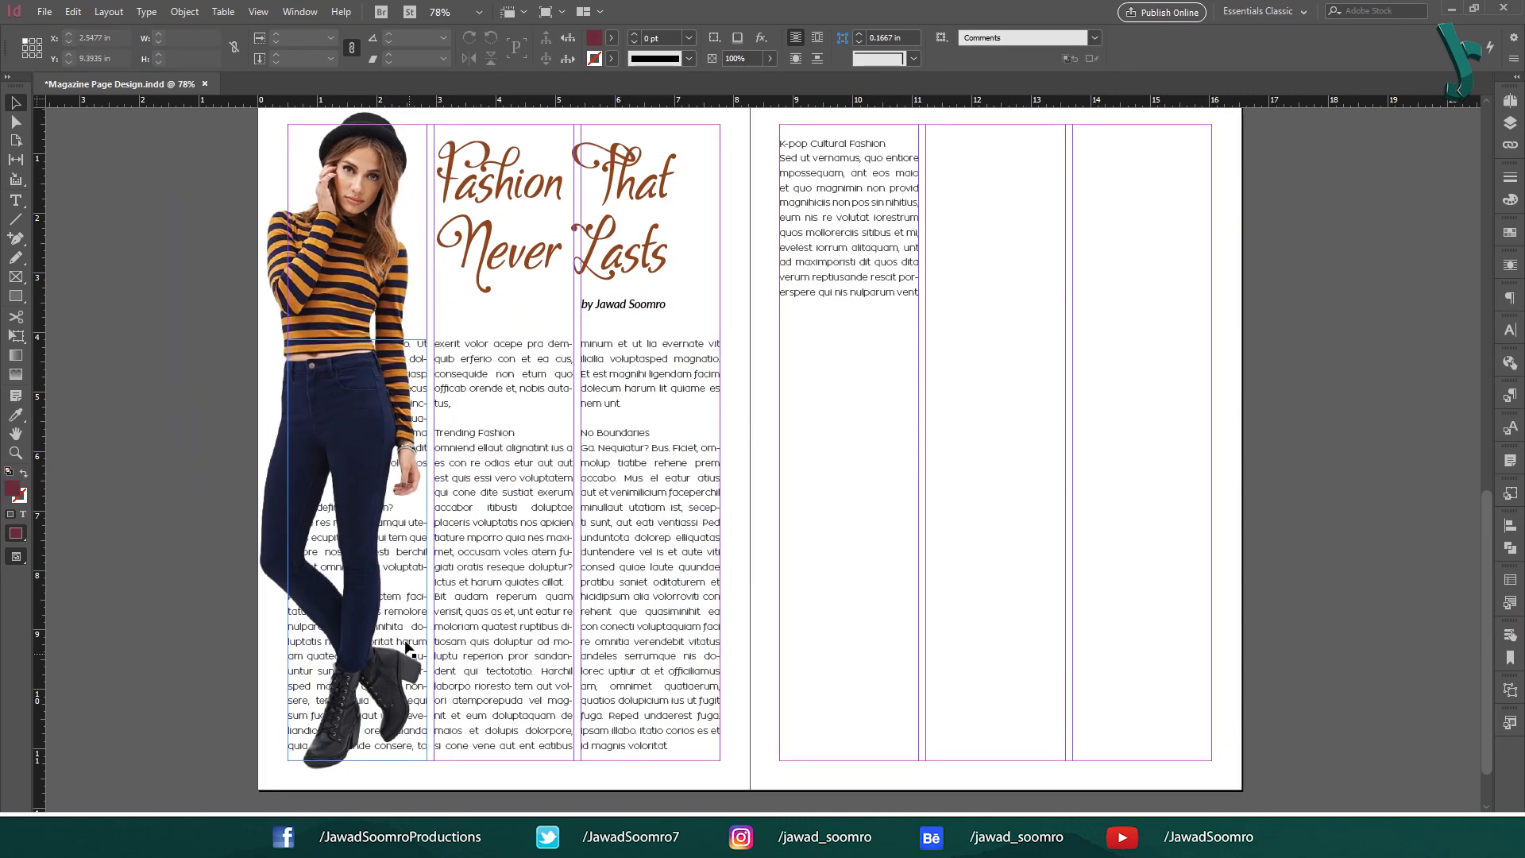
# Delete the text column behind the model and stretch the second column left under her.
pyautogui.click(313, 645)
pyautogui.press('Delete')
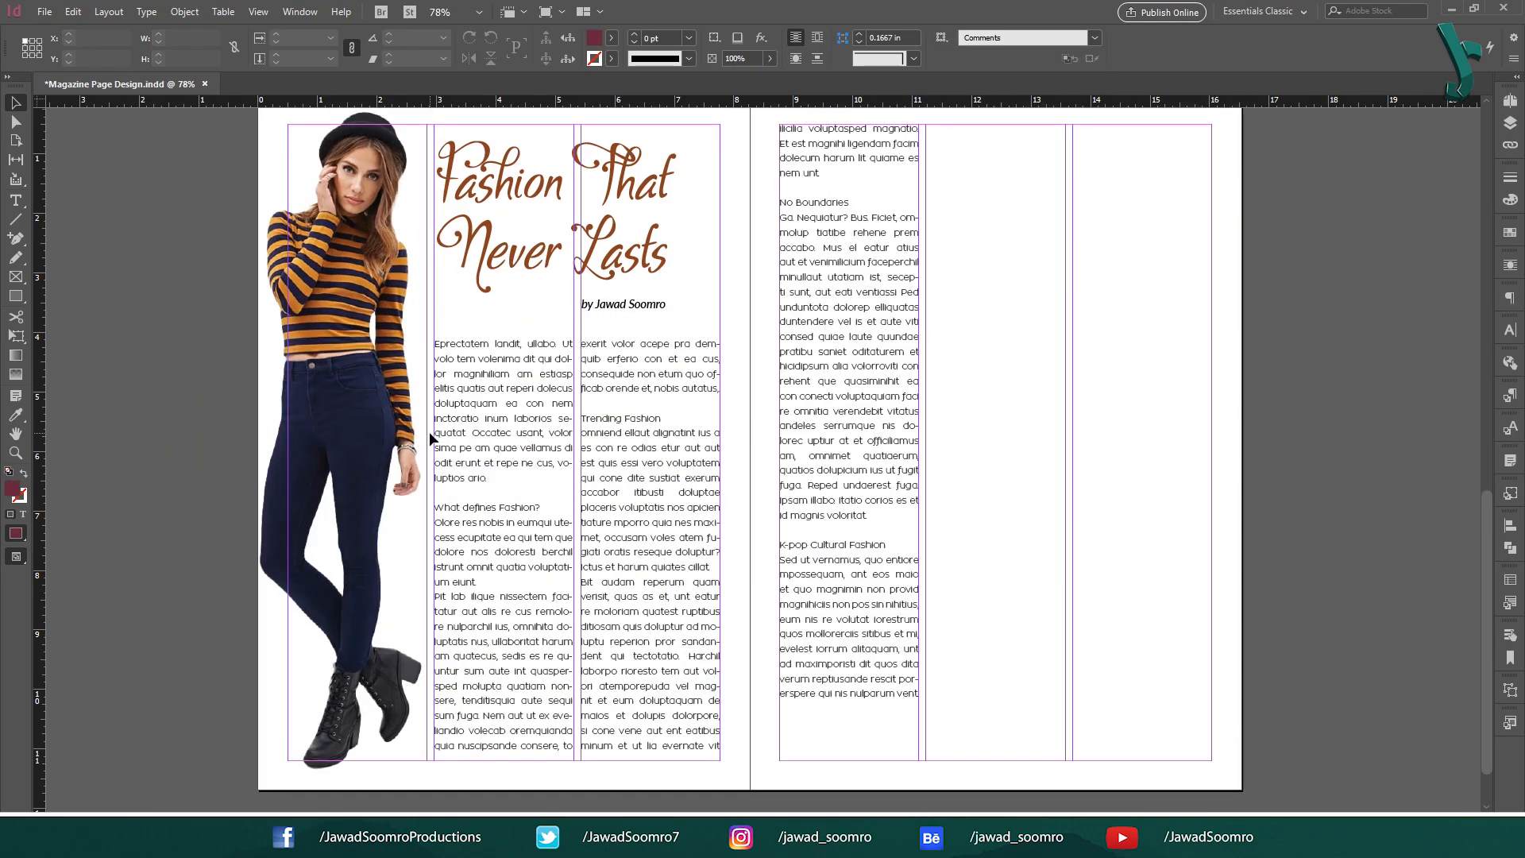
pyautogui.click(480, 382)
pyautogui.moveTo(433, 551); pyautogui.dragTo(340, 550)
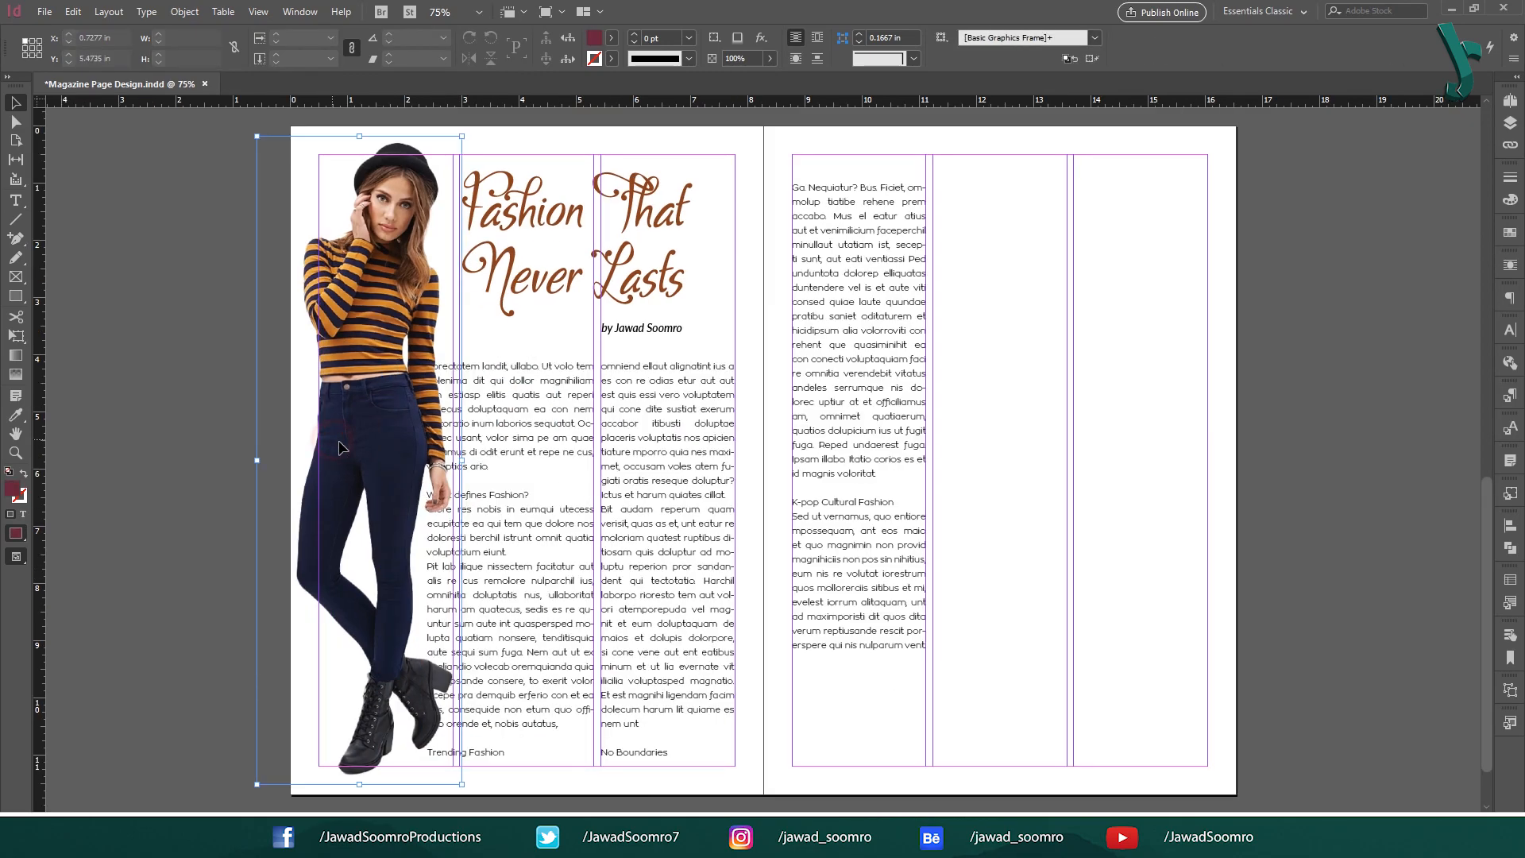
# Nudge the model photo slightly right and reselect it.
pyautogui.click(336, 447)
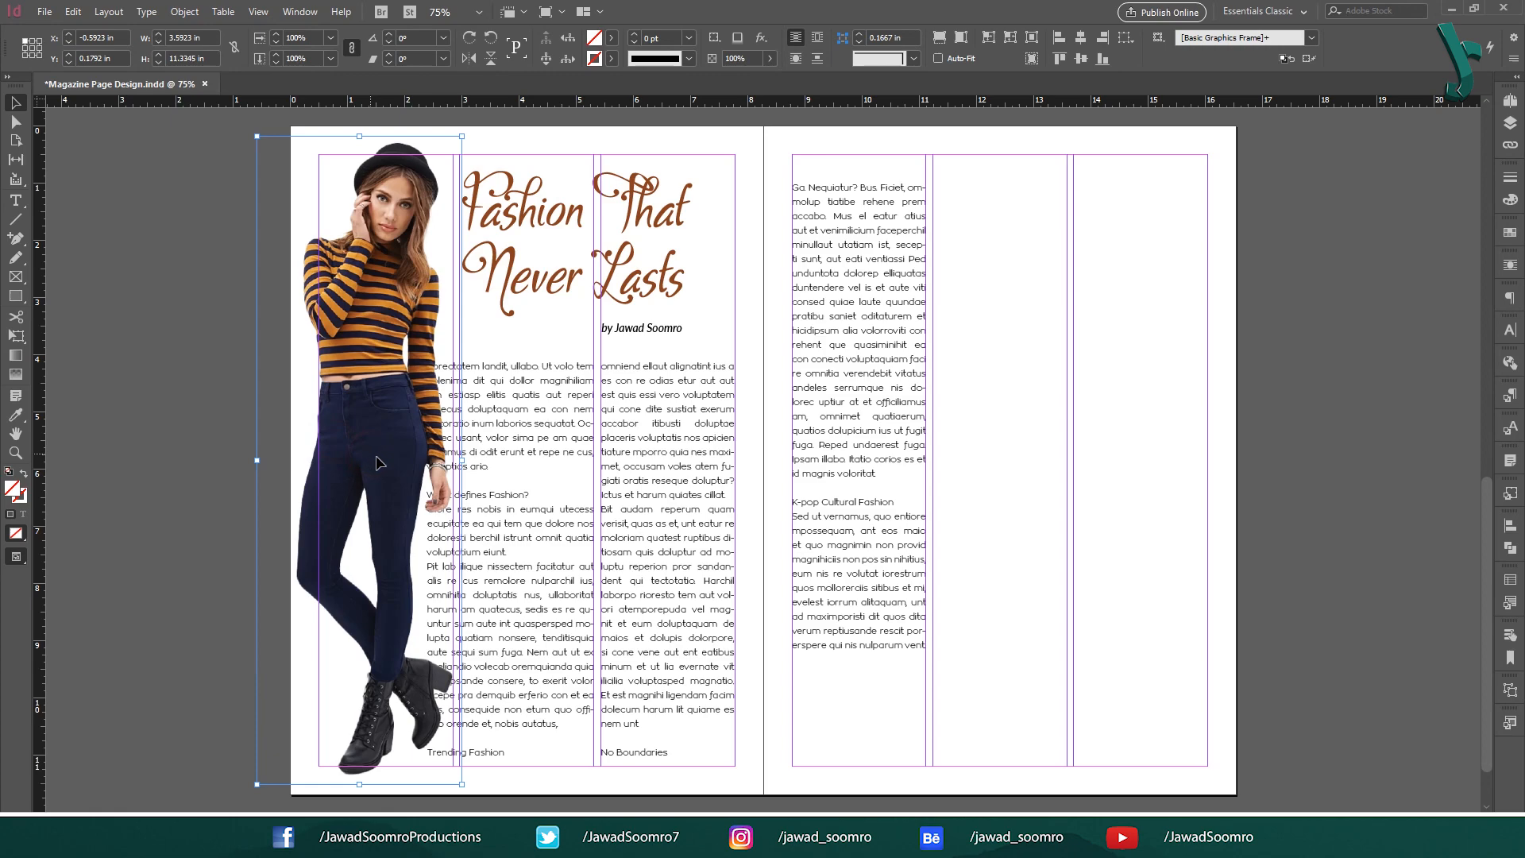
pyautogui.moveTo(368, 454); pyautogui.dragTo(374, 454)
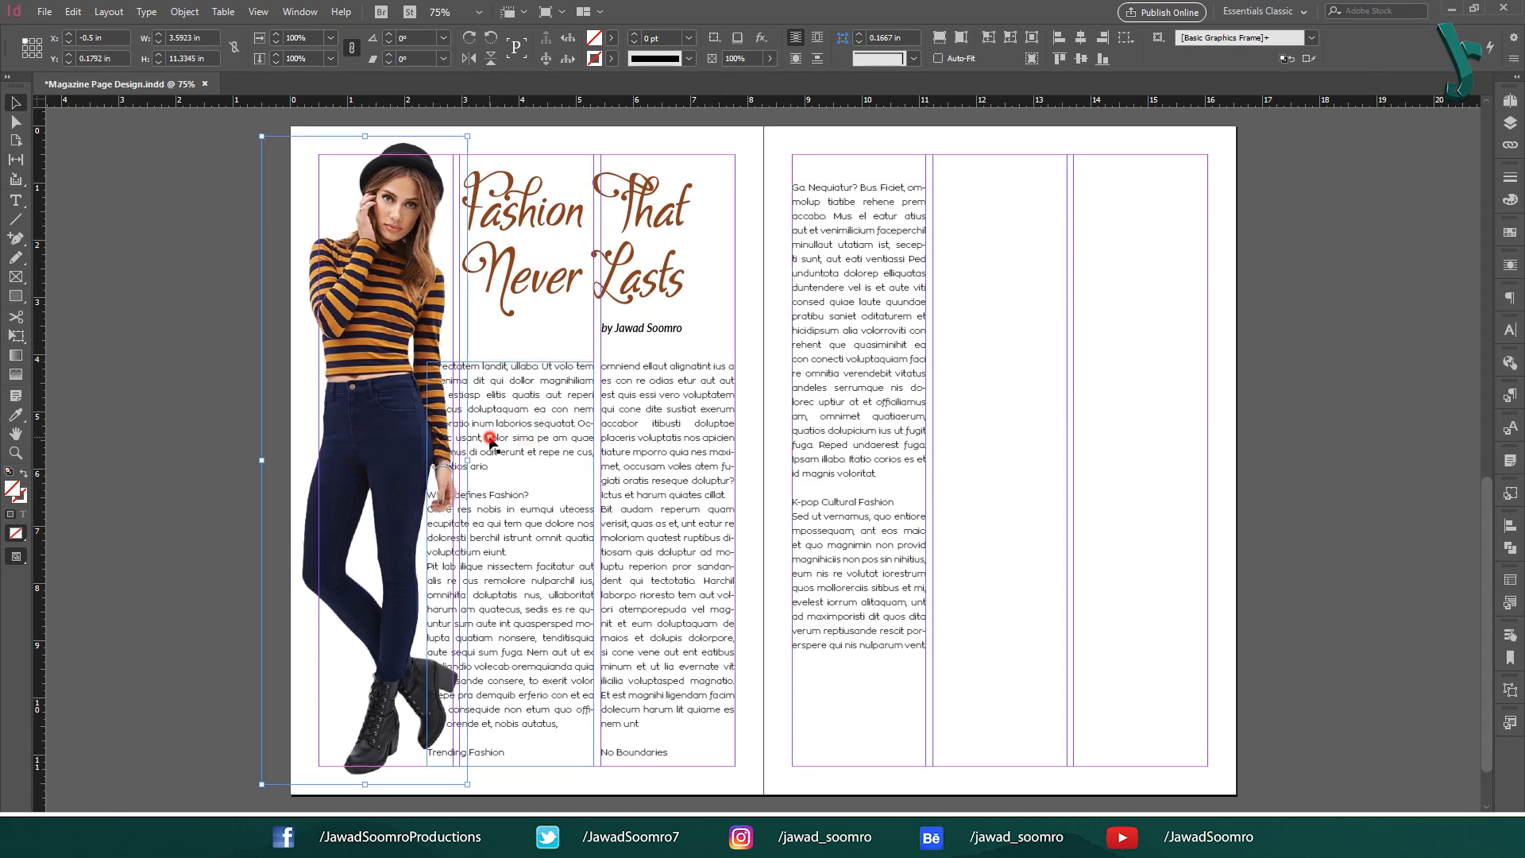
pyautogui.click(250, 381)
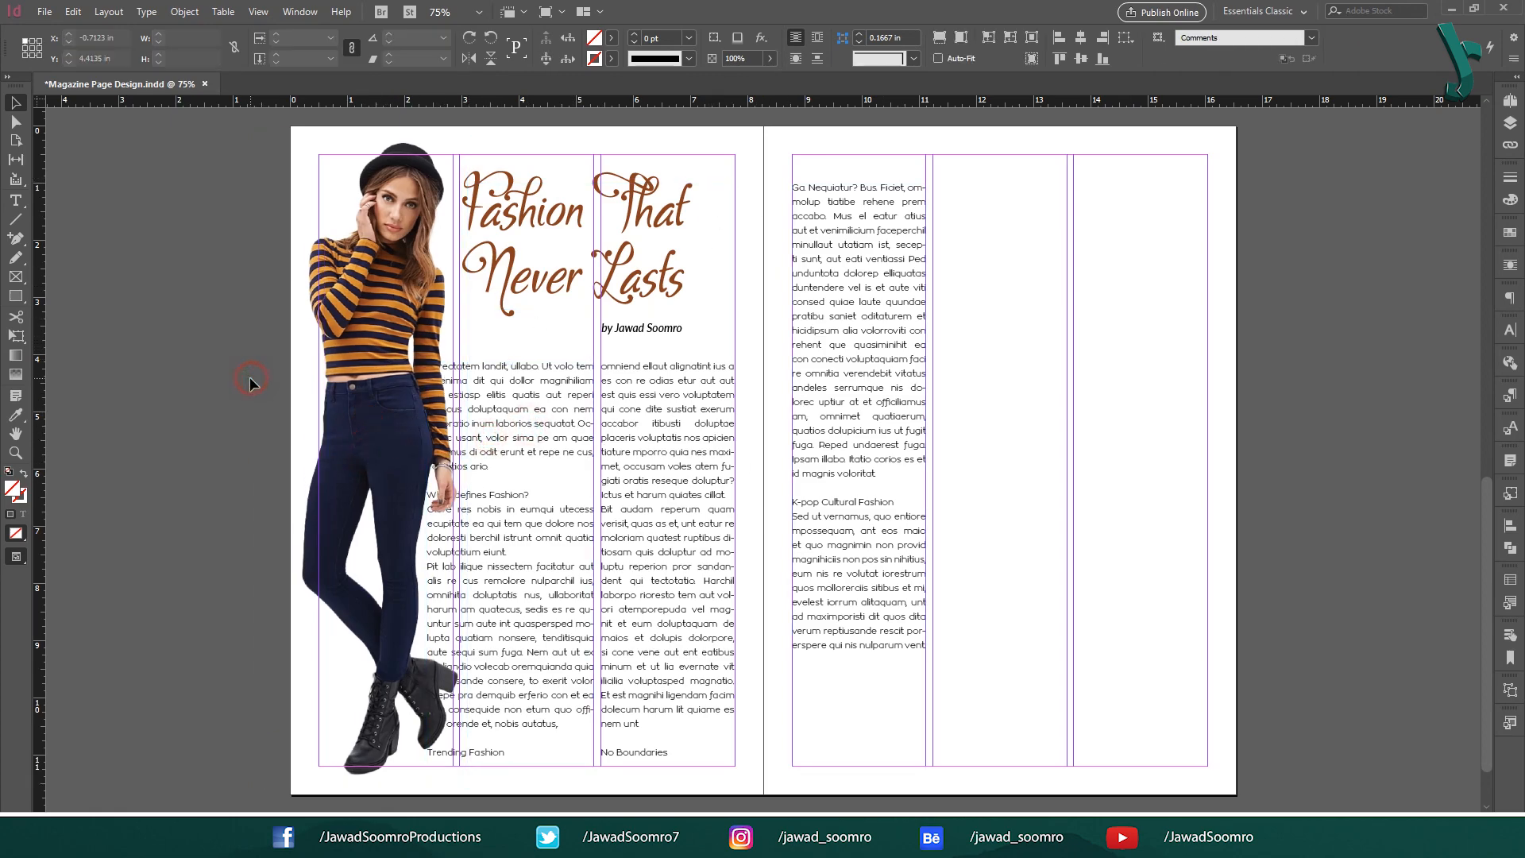
pyautogui.click(362, 270)
pyautogui.click(292, 11)
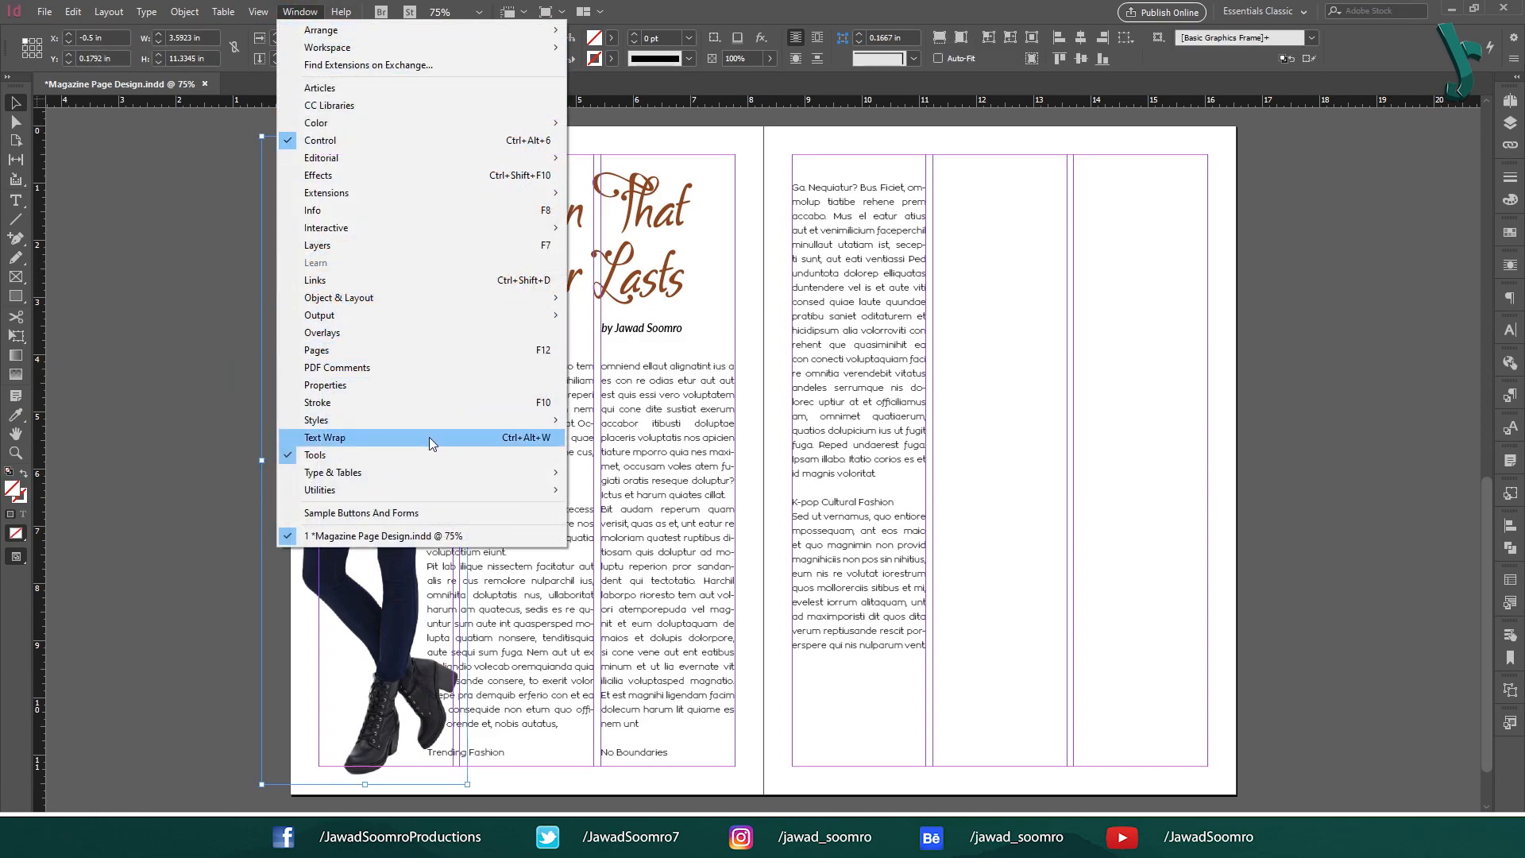
# Wrap the body text around the model's object shape with a 0.375 in offset.
pyautogui.click(532, 445)
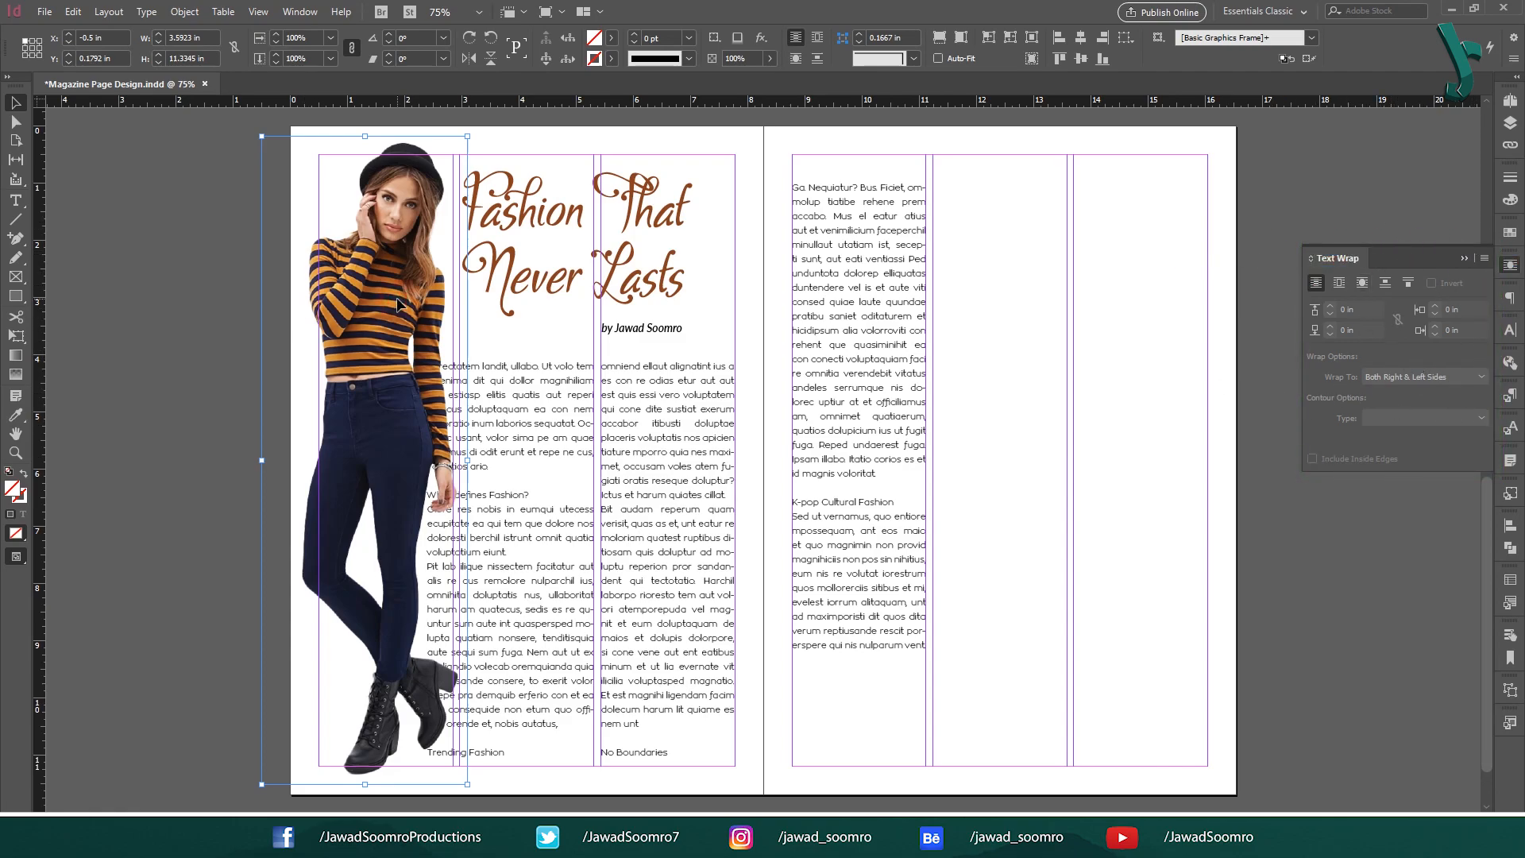
pyautogui.click(1362, 285)
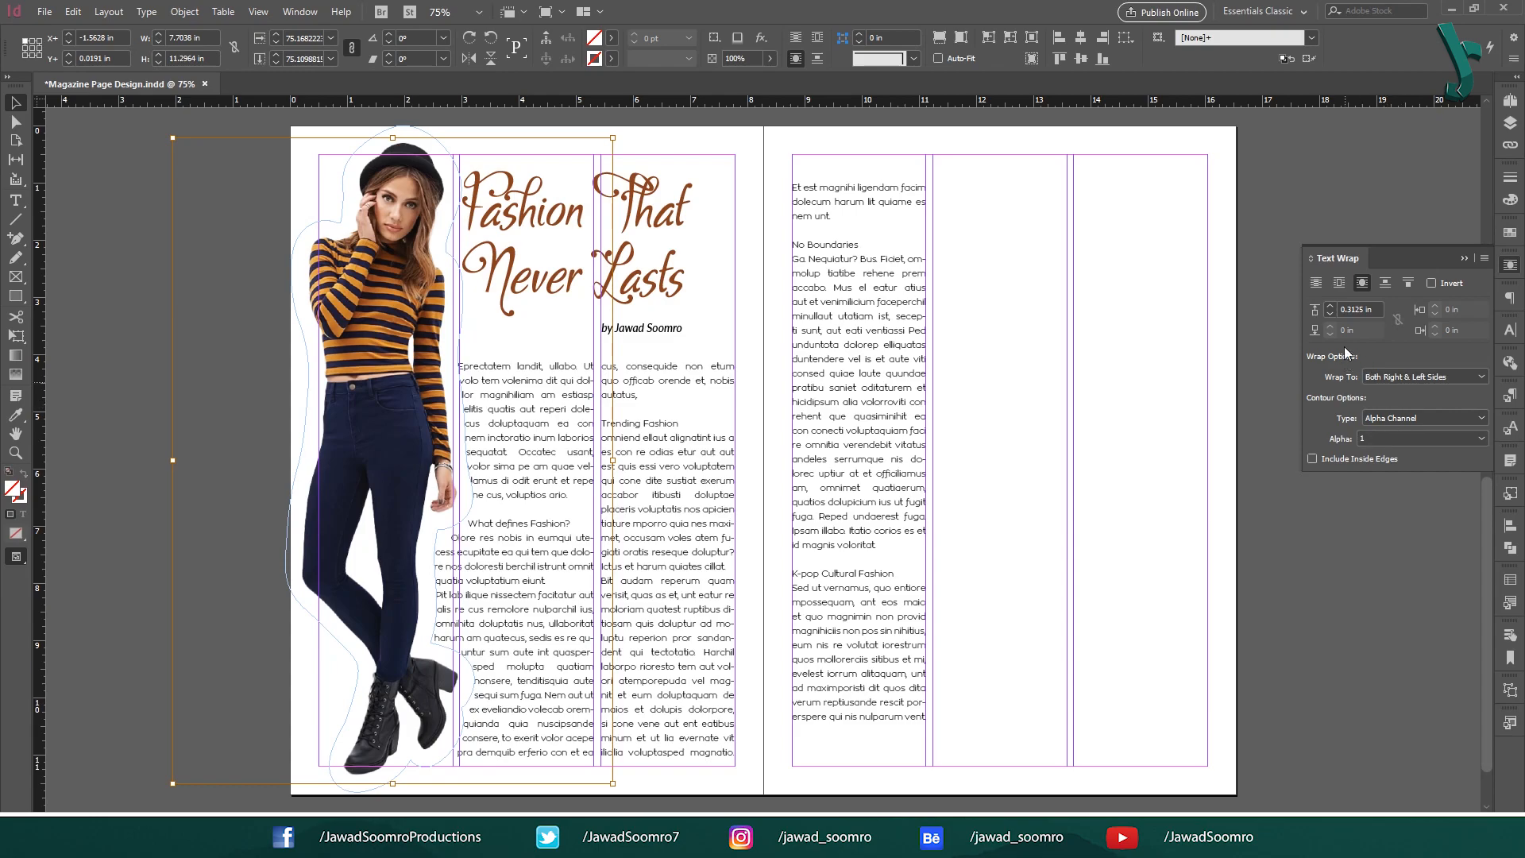
pyautogui.moveTo(1360, 320); pyautogui.dragTo(1348, 305)
pyautogui.write('25')
pyautogui.press('Tab')
pyautogui.hotkey('shift', 'Tab')
pyautogui.press('Up')
pyautogui.press('Up')
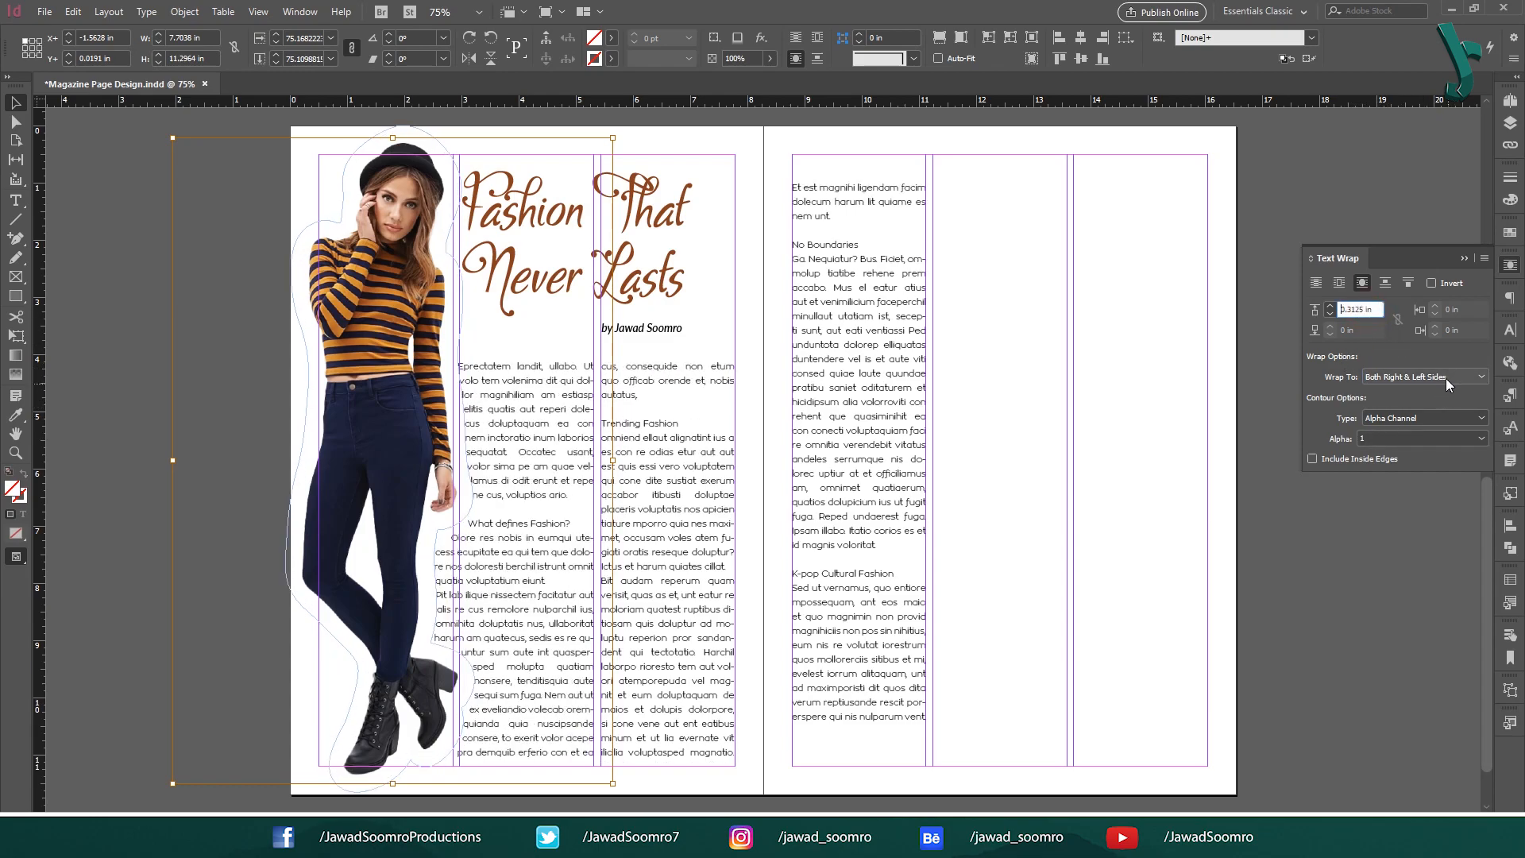
# Keep the wrap on Both Right & Left Sides with an Alpha Channel contour.
pyautogui.click(1446, 378)
pyautogui.click(1432, 427)
pyautogui.click(1422, 417)
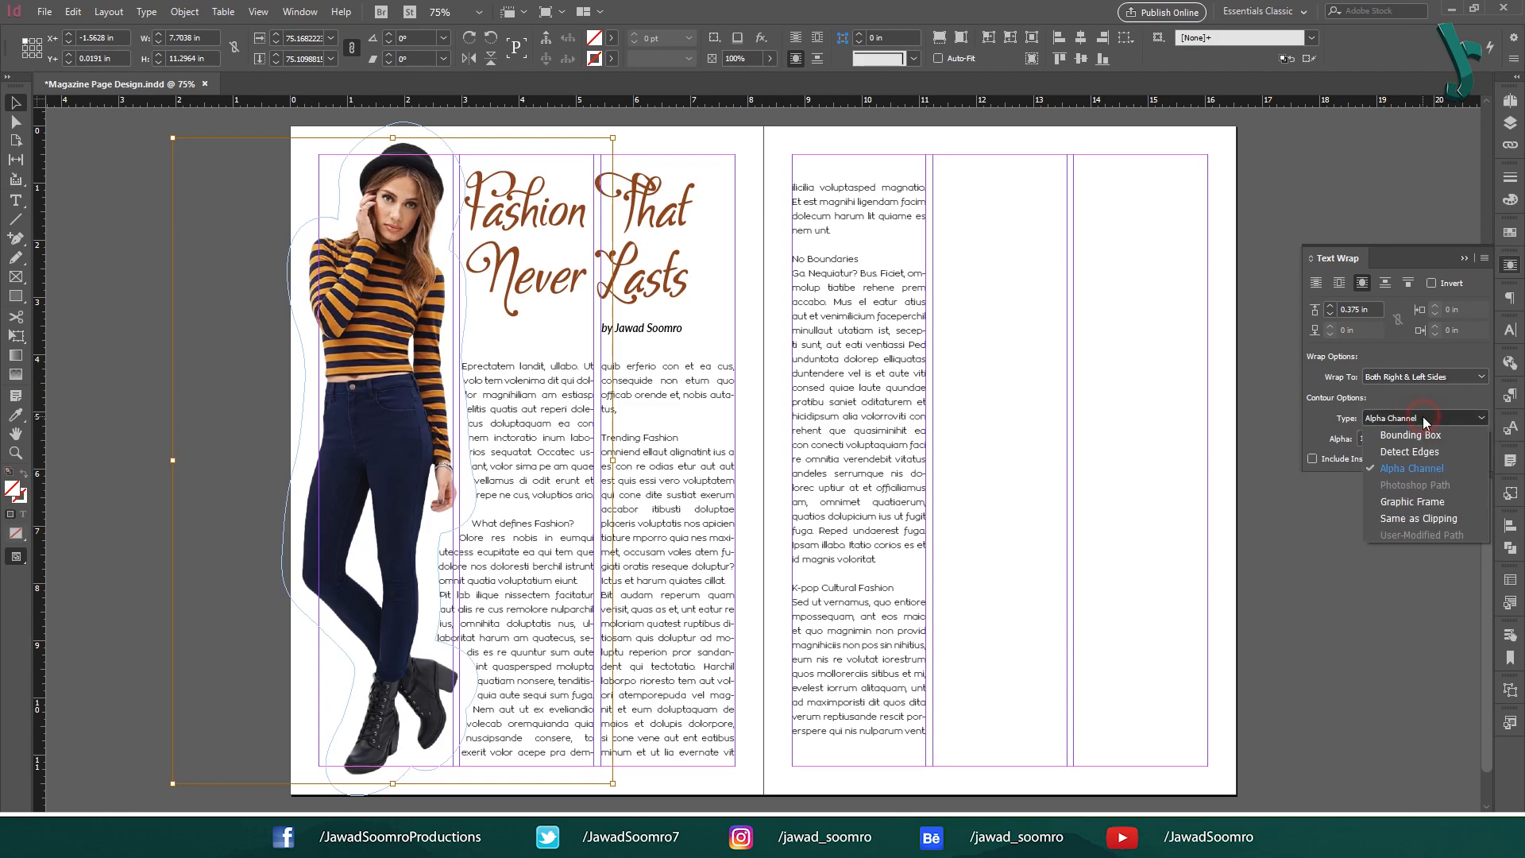
pyautogui.click(1422, 417)
pyautogui.click(1422, 418)
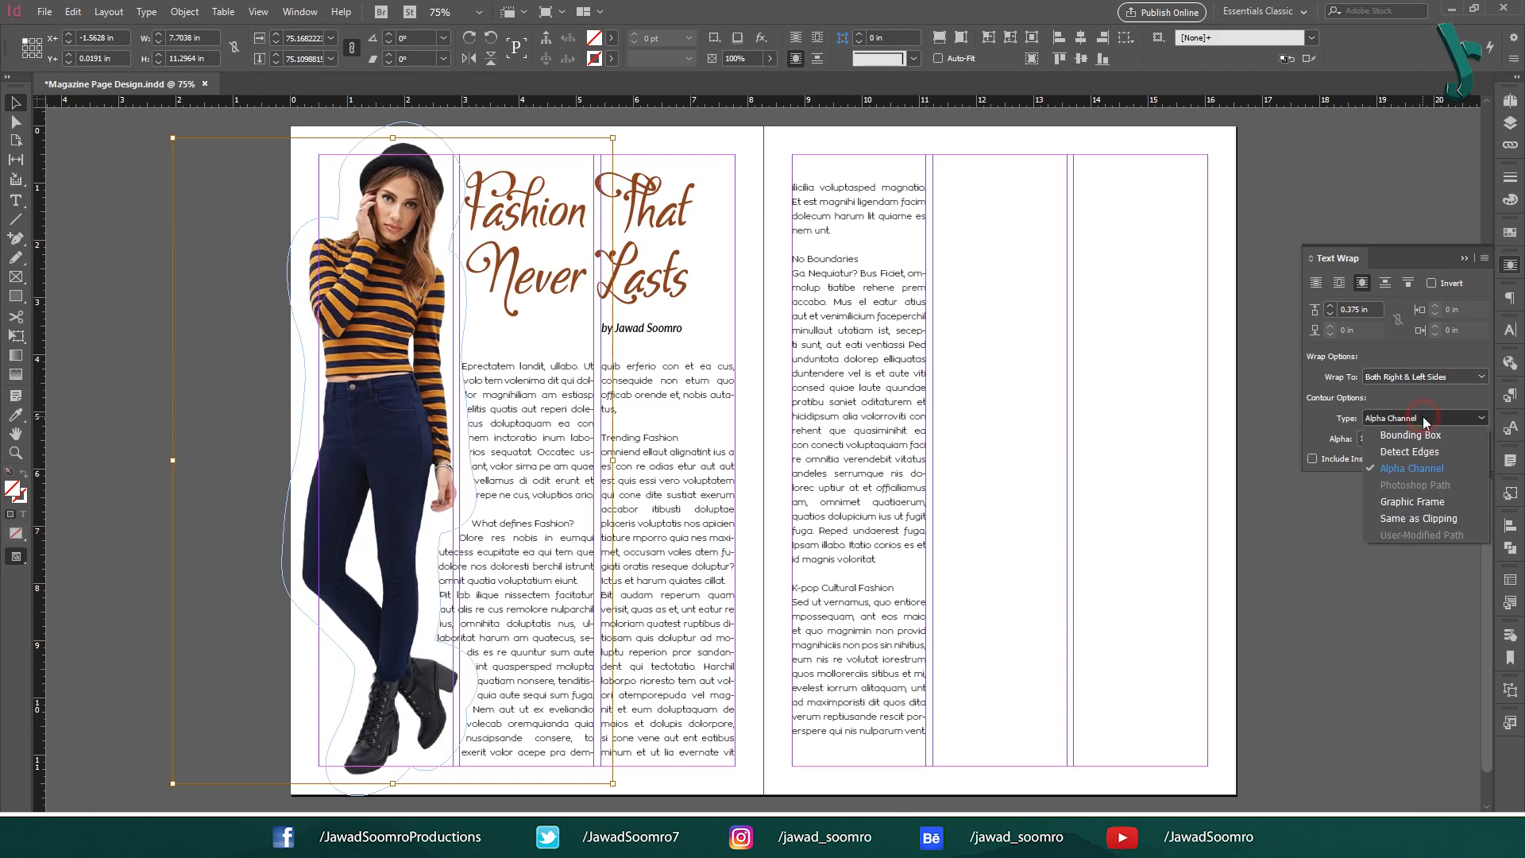
pyautogui.click(1418, 469)
pyautogui.click(245, 612)
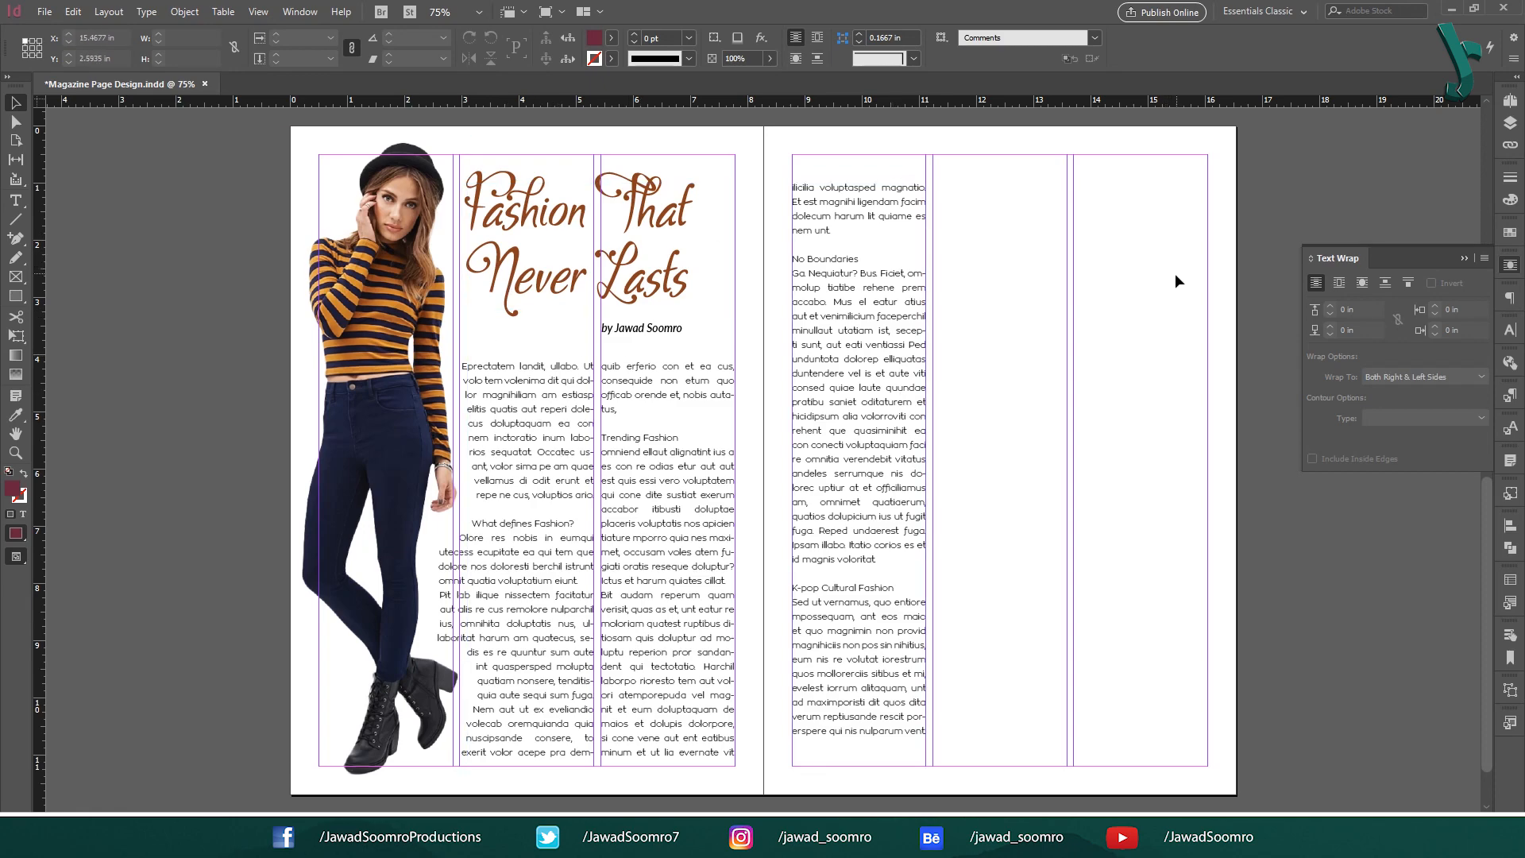
# Select both left-page text columns and shorten them from the bottom.
pyautogui.click(708, 405)
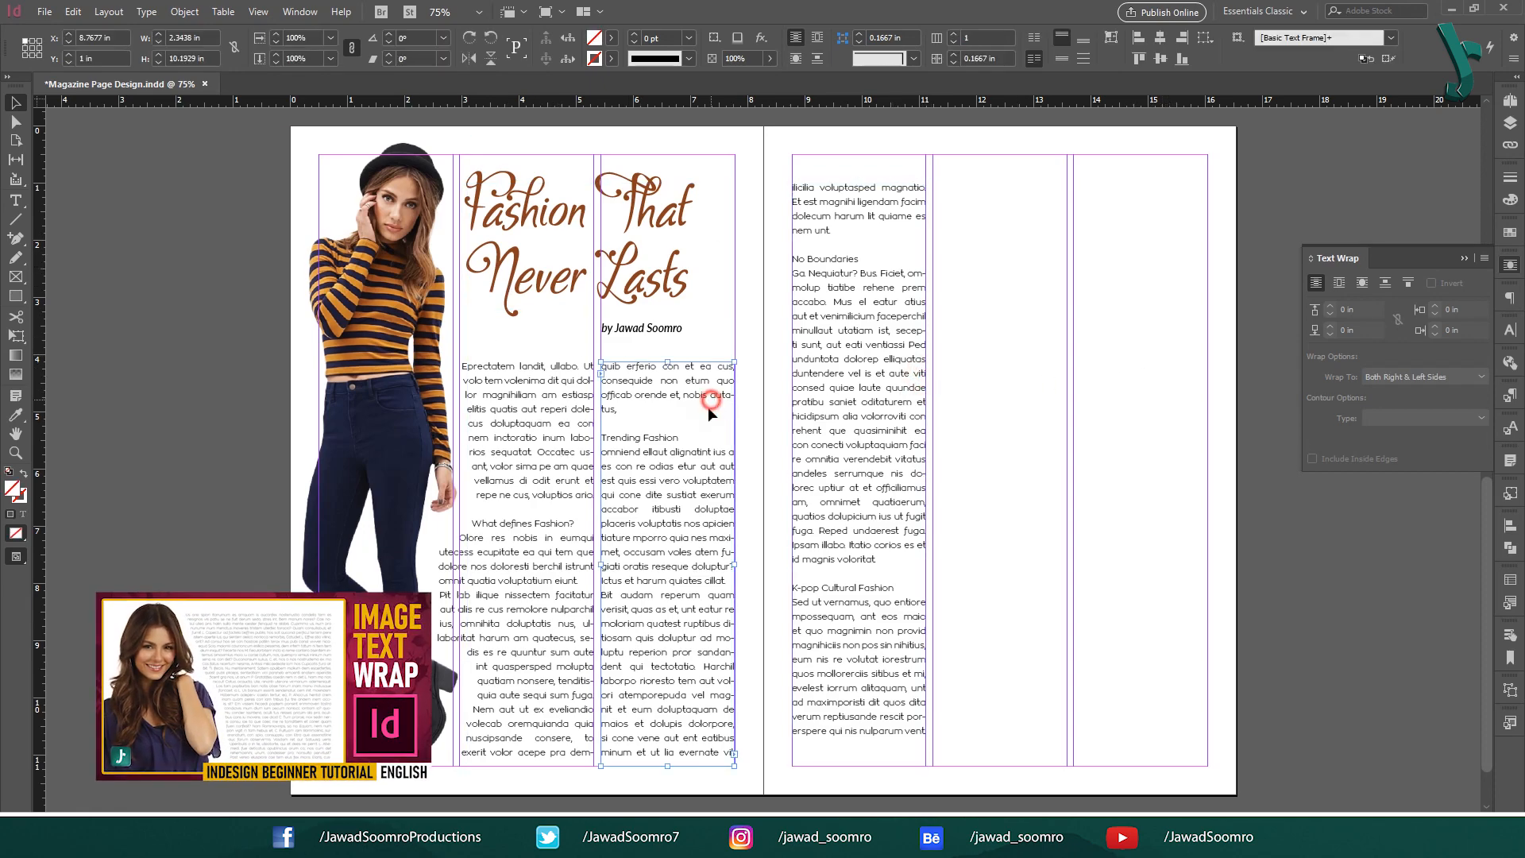
pyautogui.keyDown('shift'); pyautogui.click(527, 697); pyautogui.keyUp('shift')
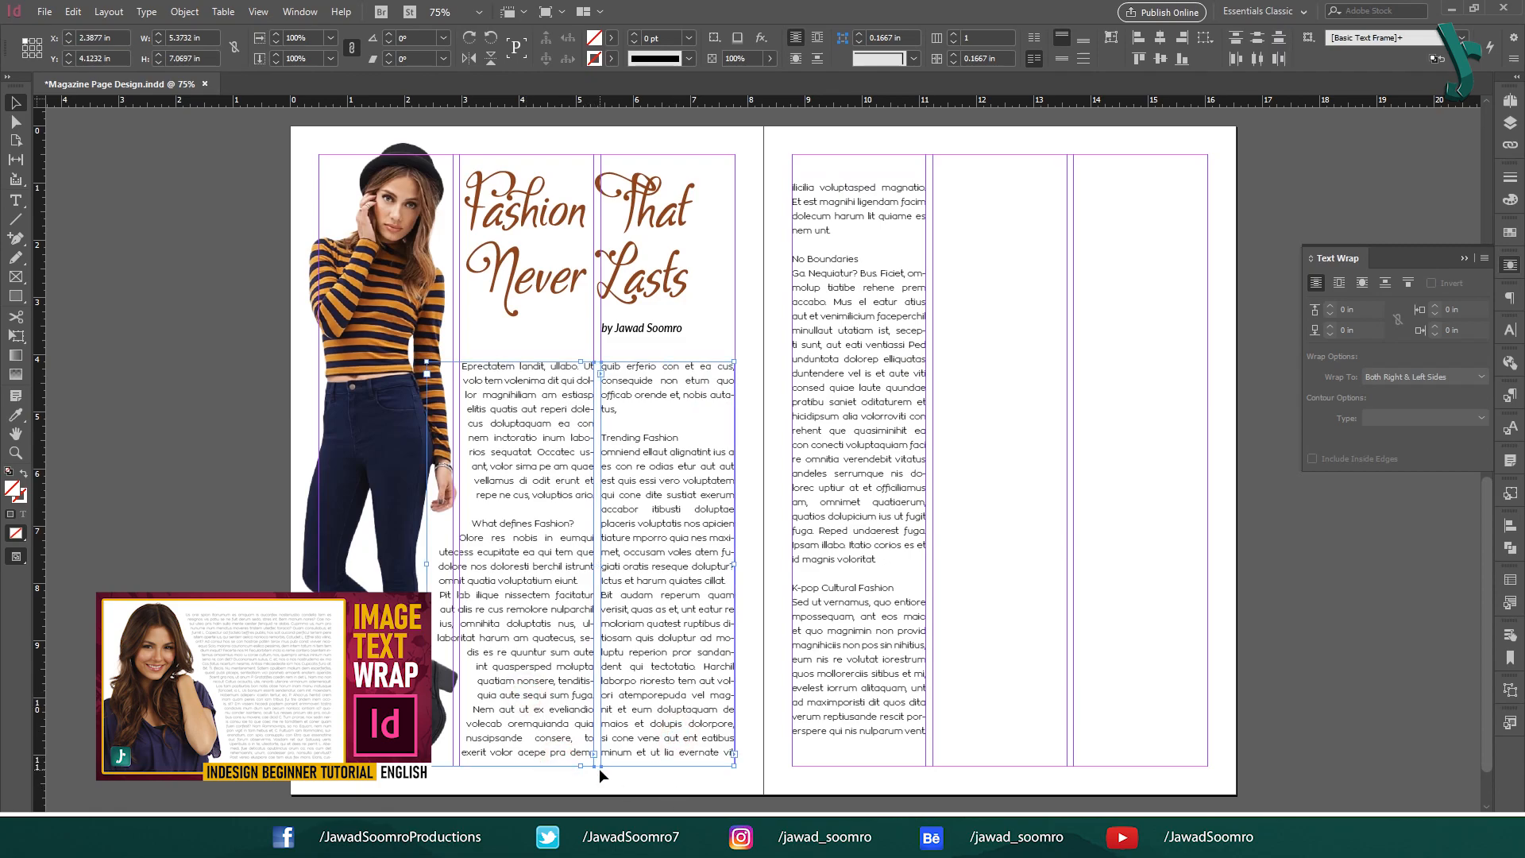
pyautogui.moveTo(581, 765); pyautogui.dragTo(581, 744)
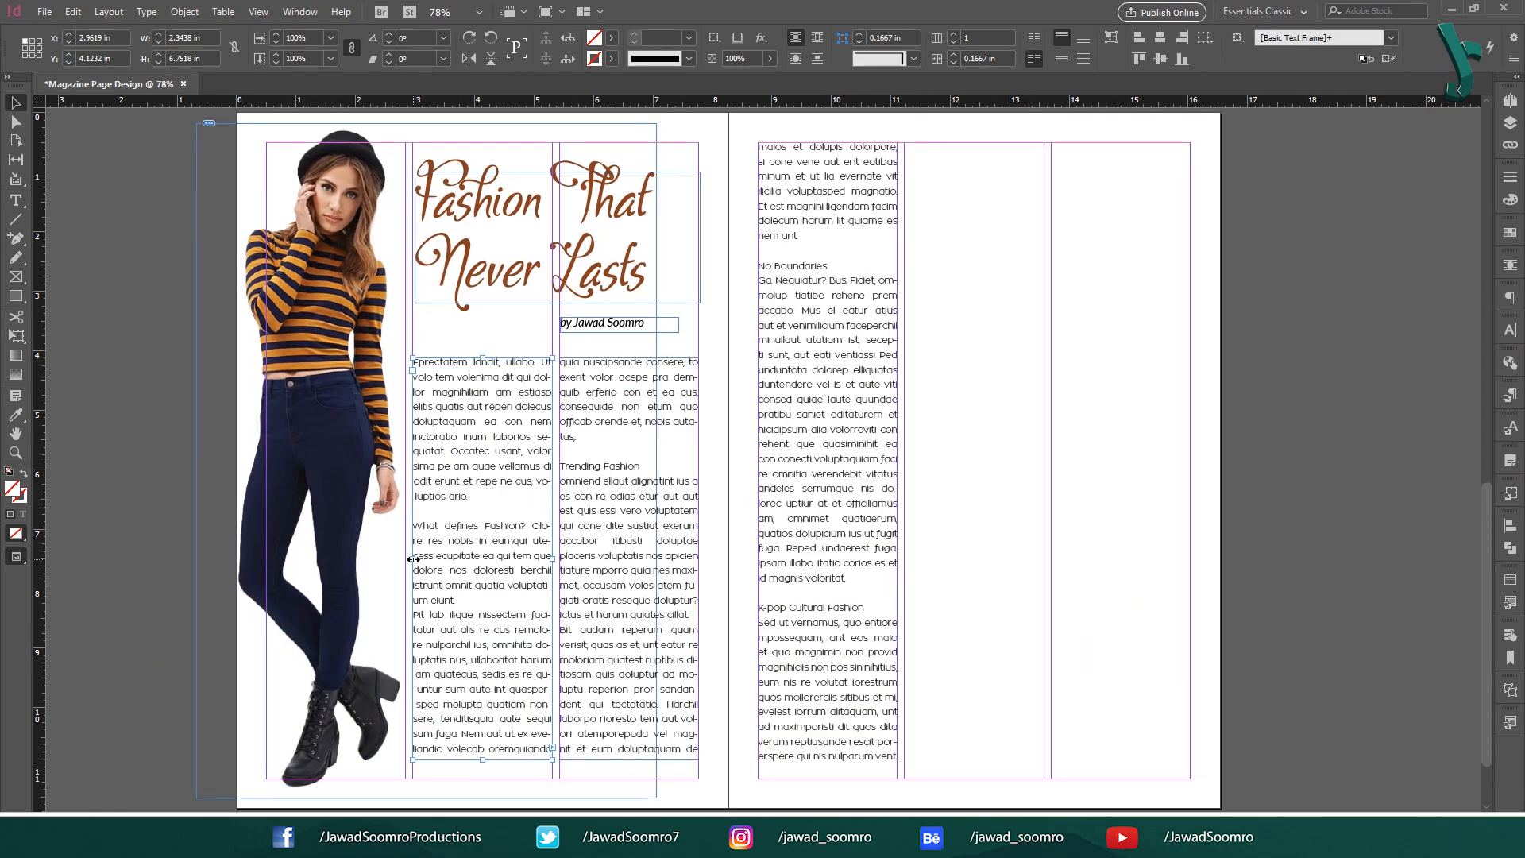
# Widen the left text column slightly leftward and bring up the paragraph styles list.
pyautogui.moveTo(429, 558); pyautogui.dragTo(380, 562)
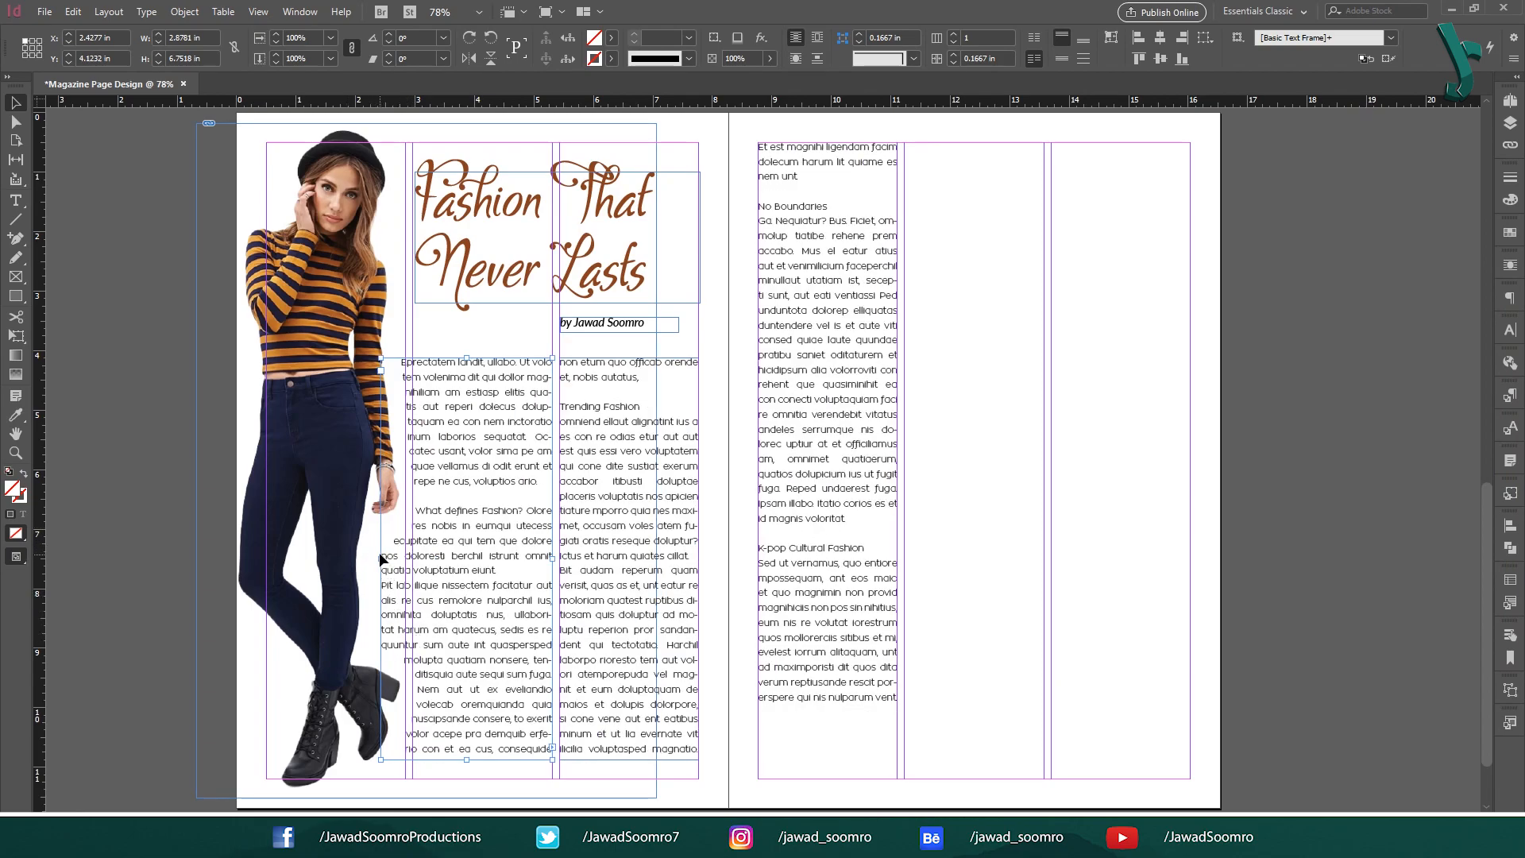
pyautogui.moveTo(379, 558); pyautogui.dragTo(377, 558)
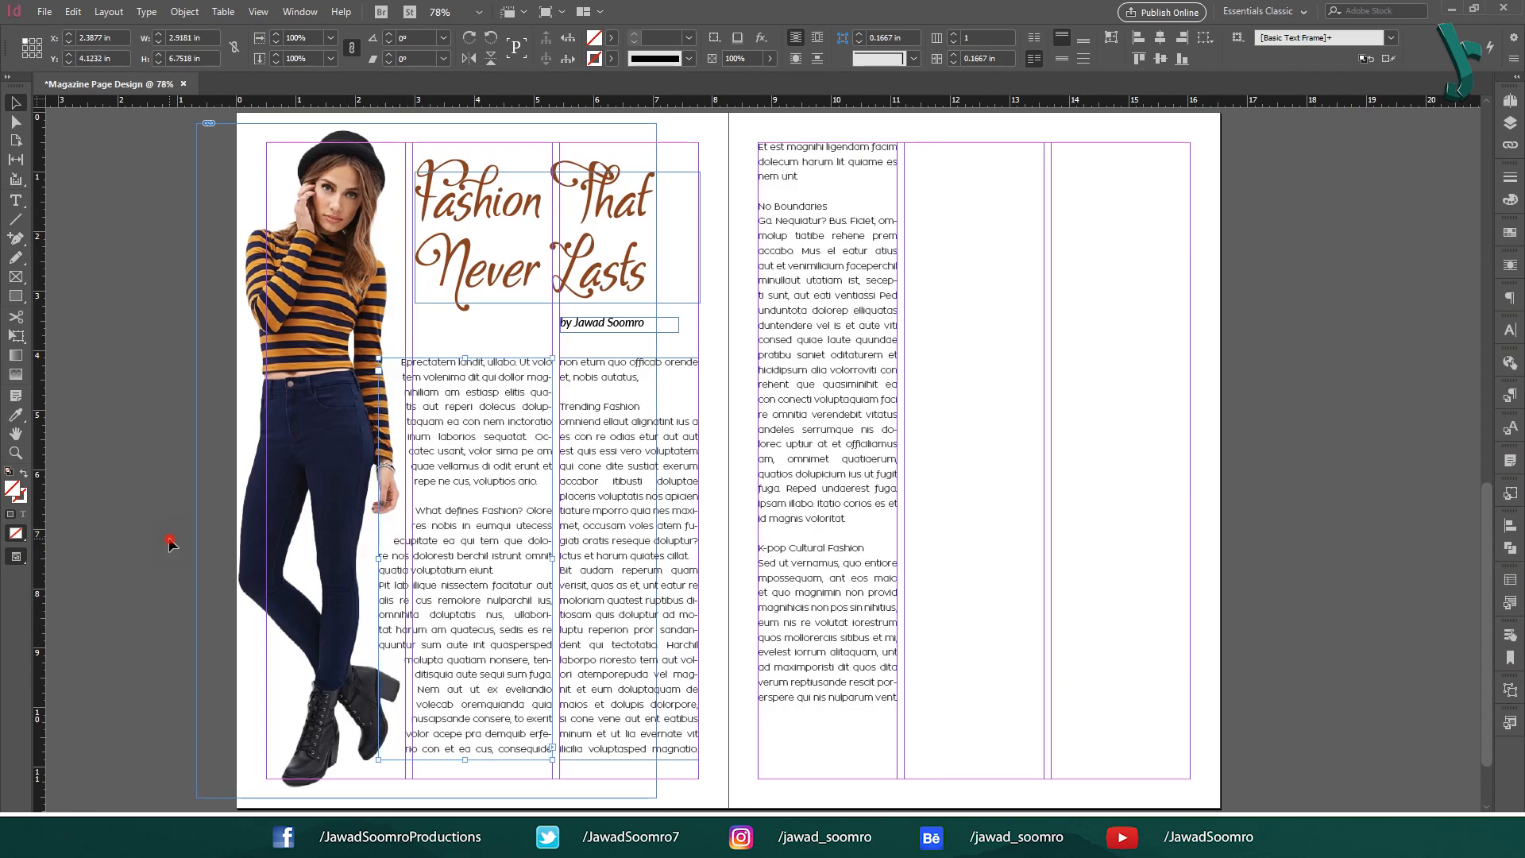
pyautogui.click(169, 543)
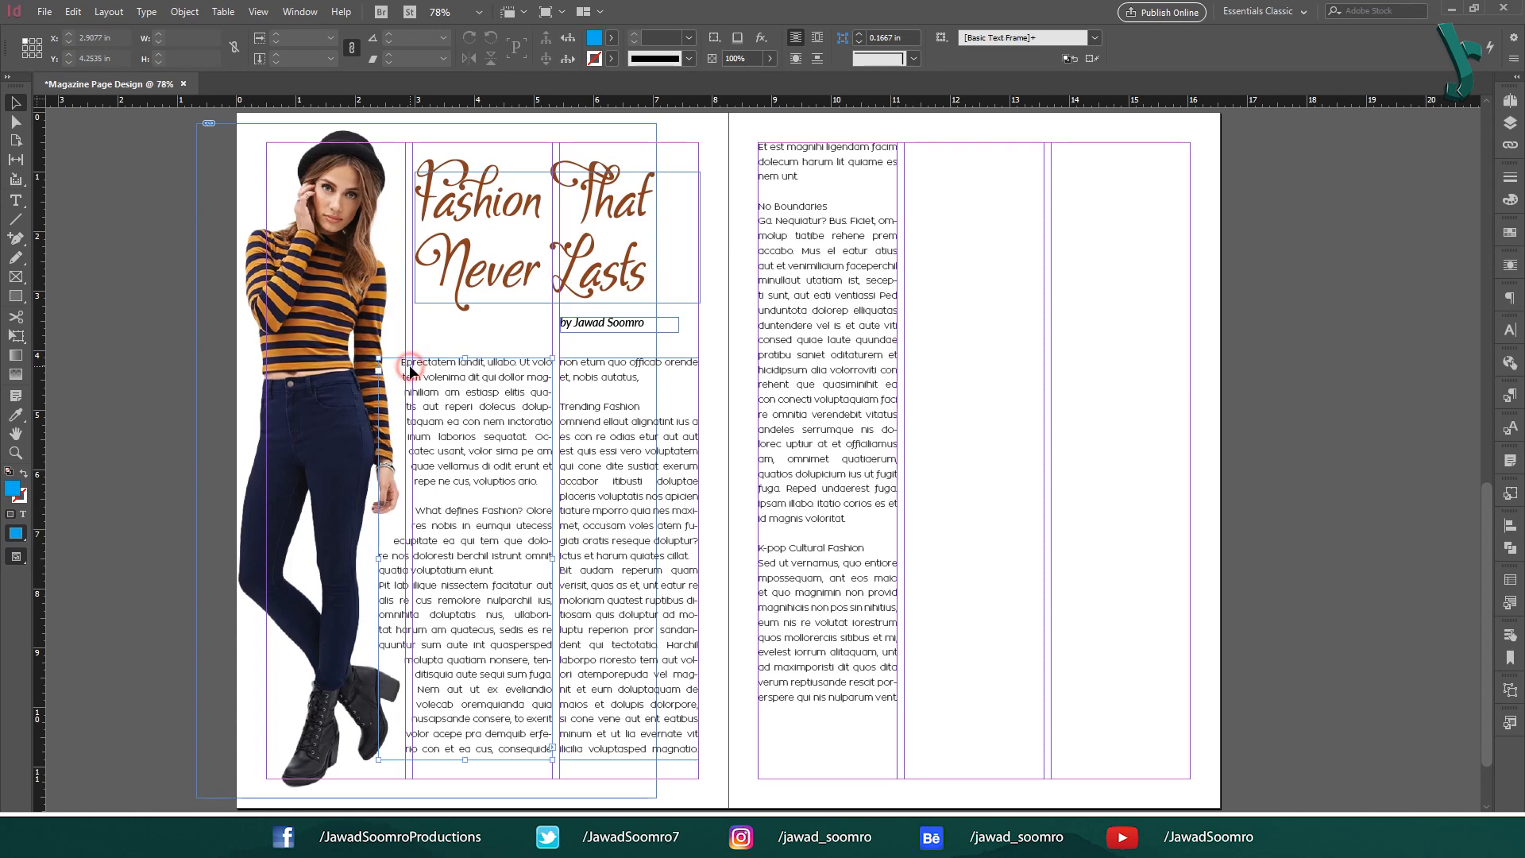
pyautogui.click(409, 370)
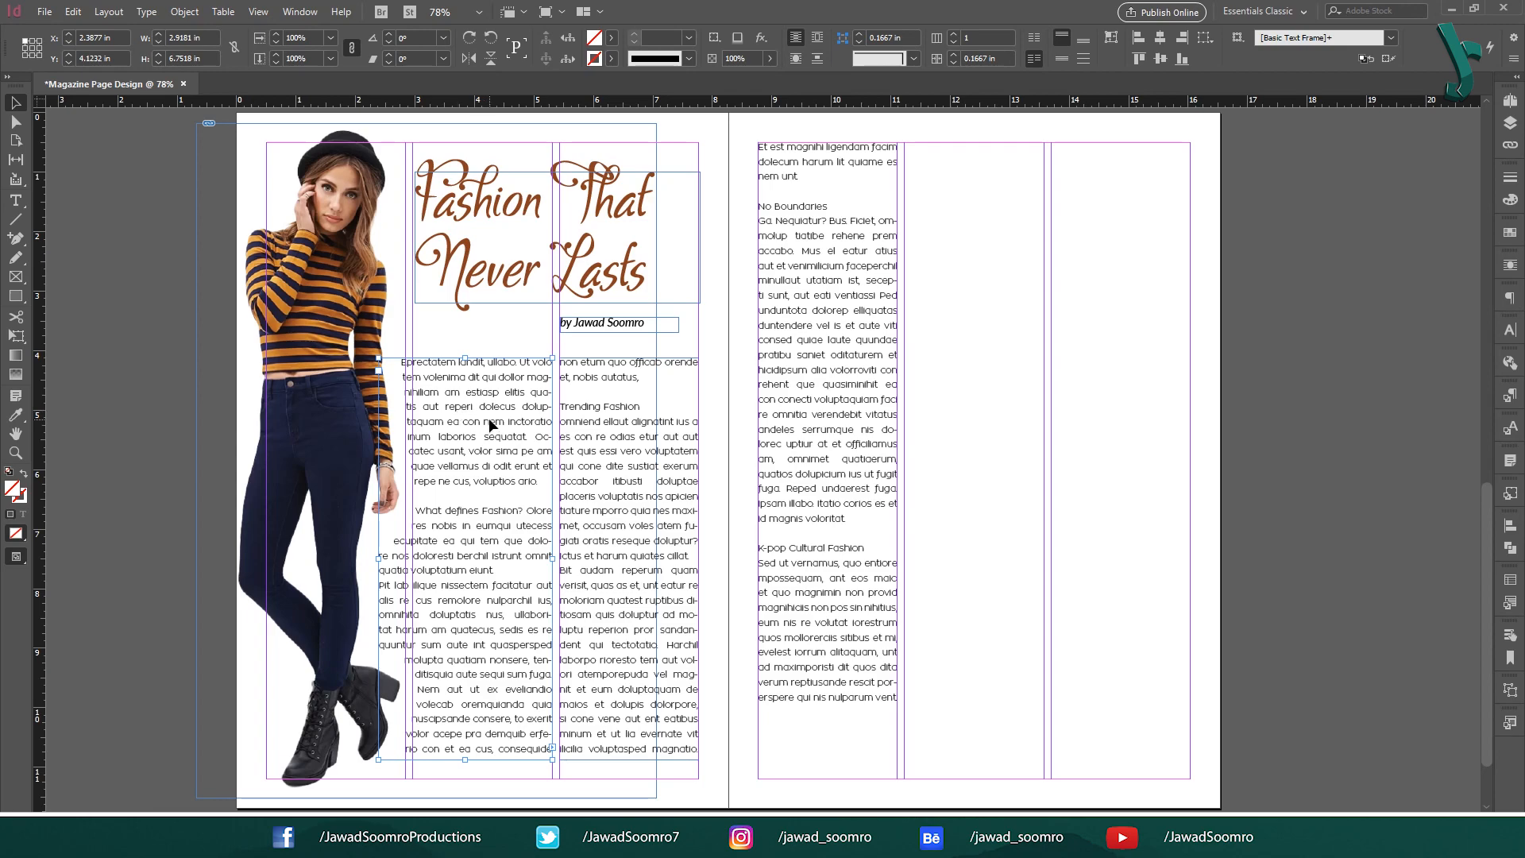
pyautogui.click(1511, 396)
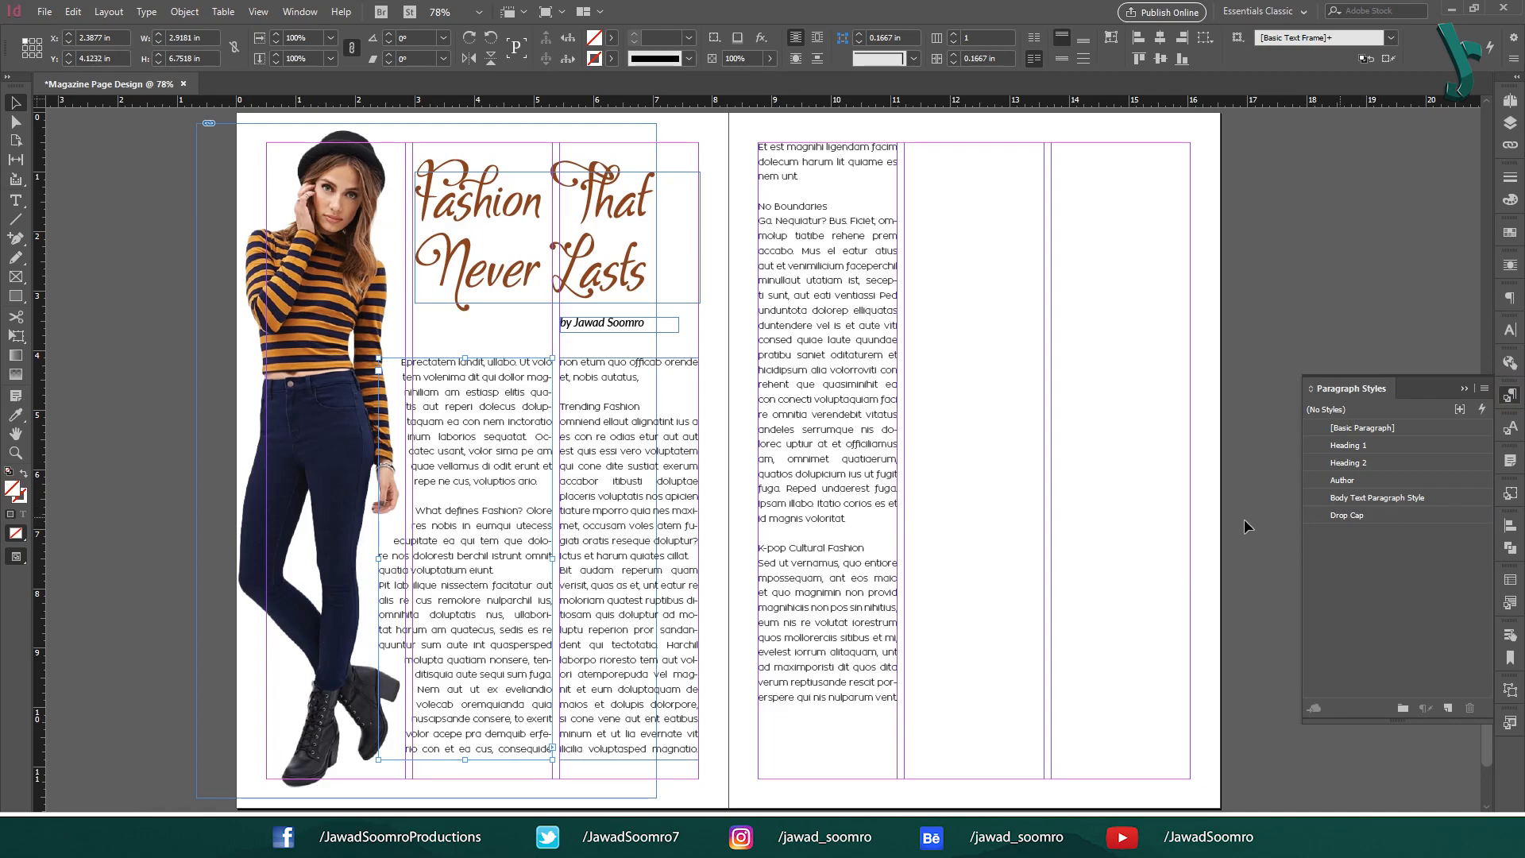
# Select the opening body paragraph and apply the Drop Cap style so it starts with a large E.
pyautogui.doubleClick(526, 429)
pyautogui.moveTo(545, 483); pyautogui.dragTo(400, 360)
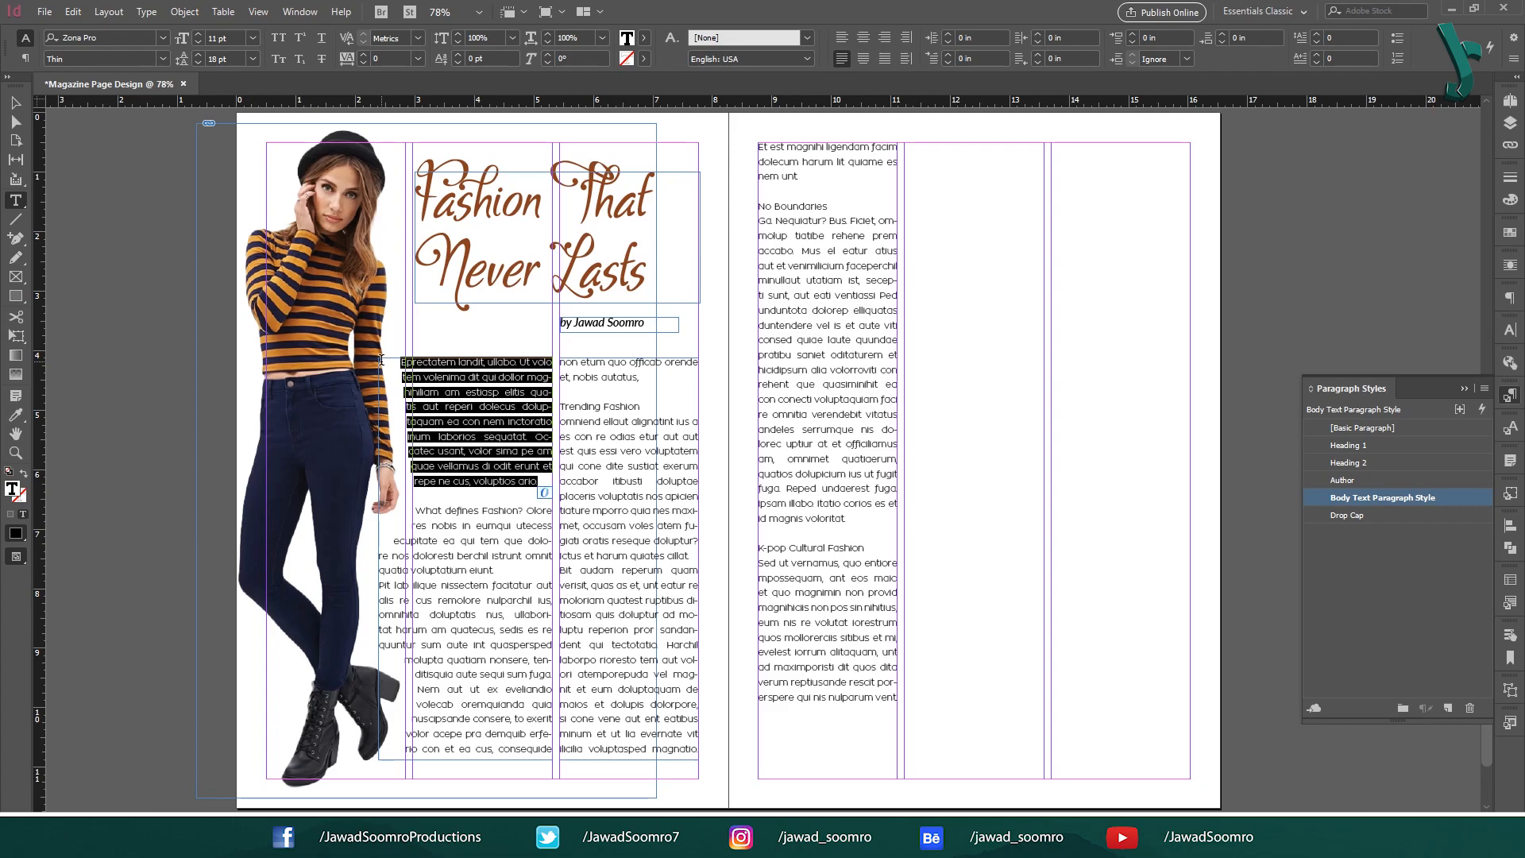
pyautogui.click(1353, 515)
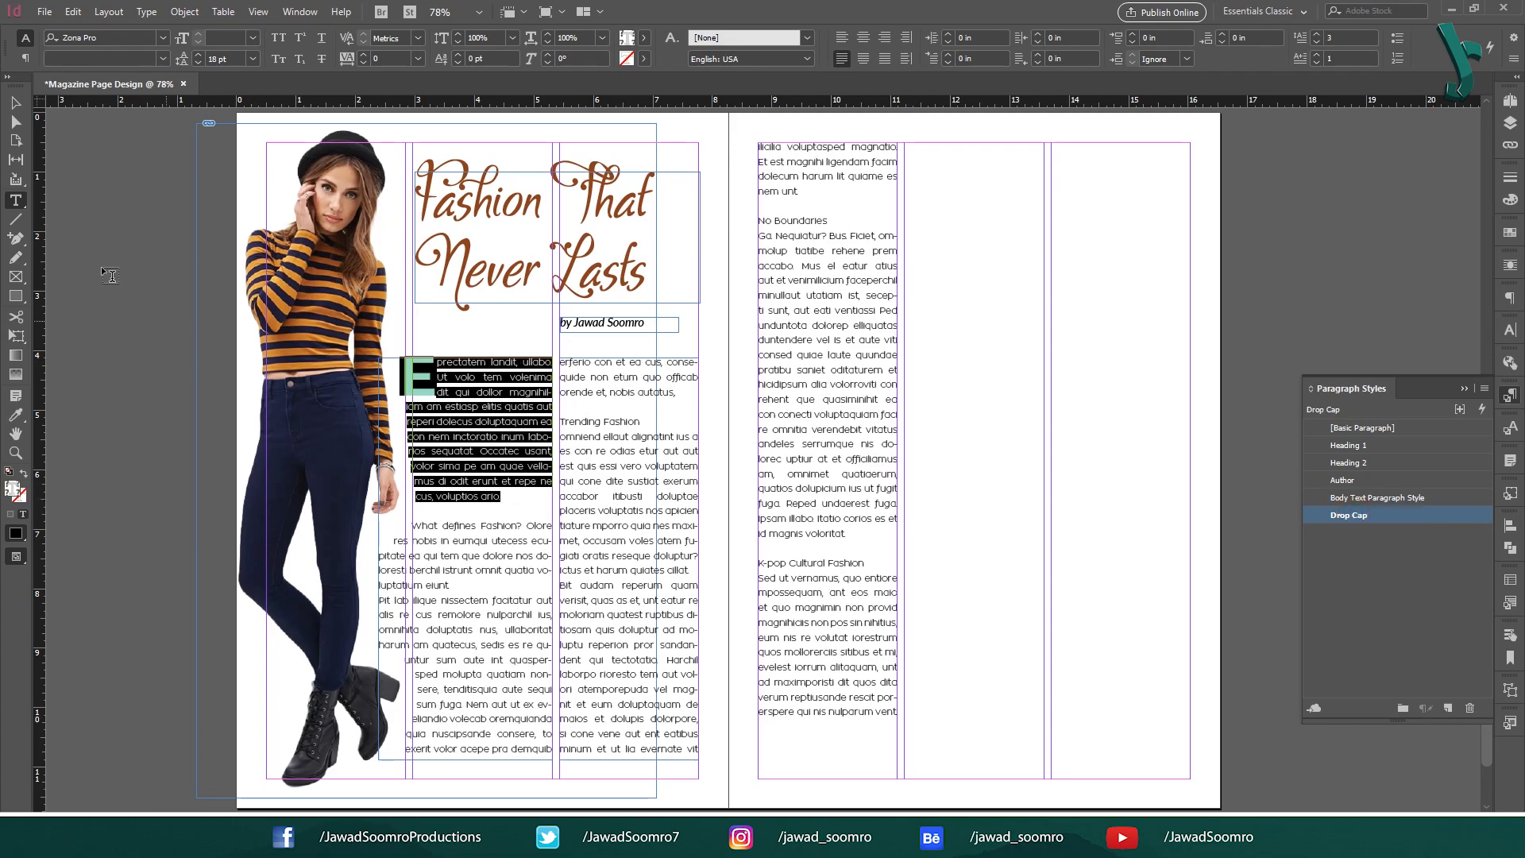
pyautogui.click(12, 95)
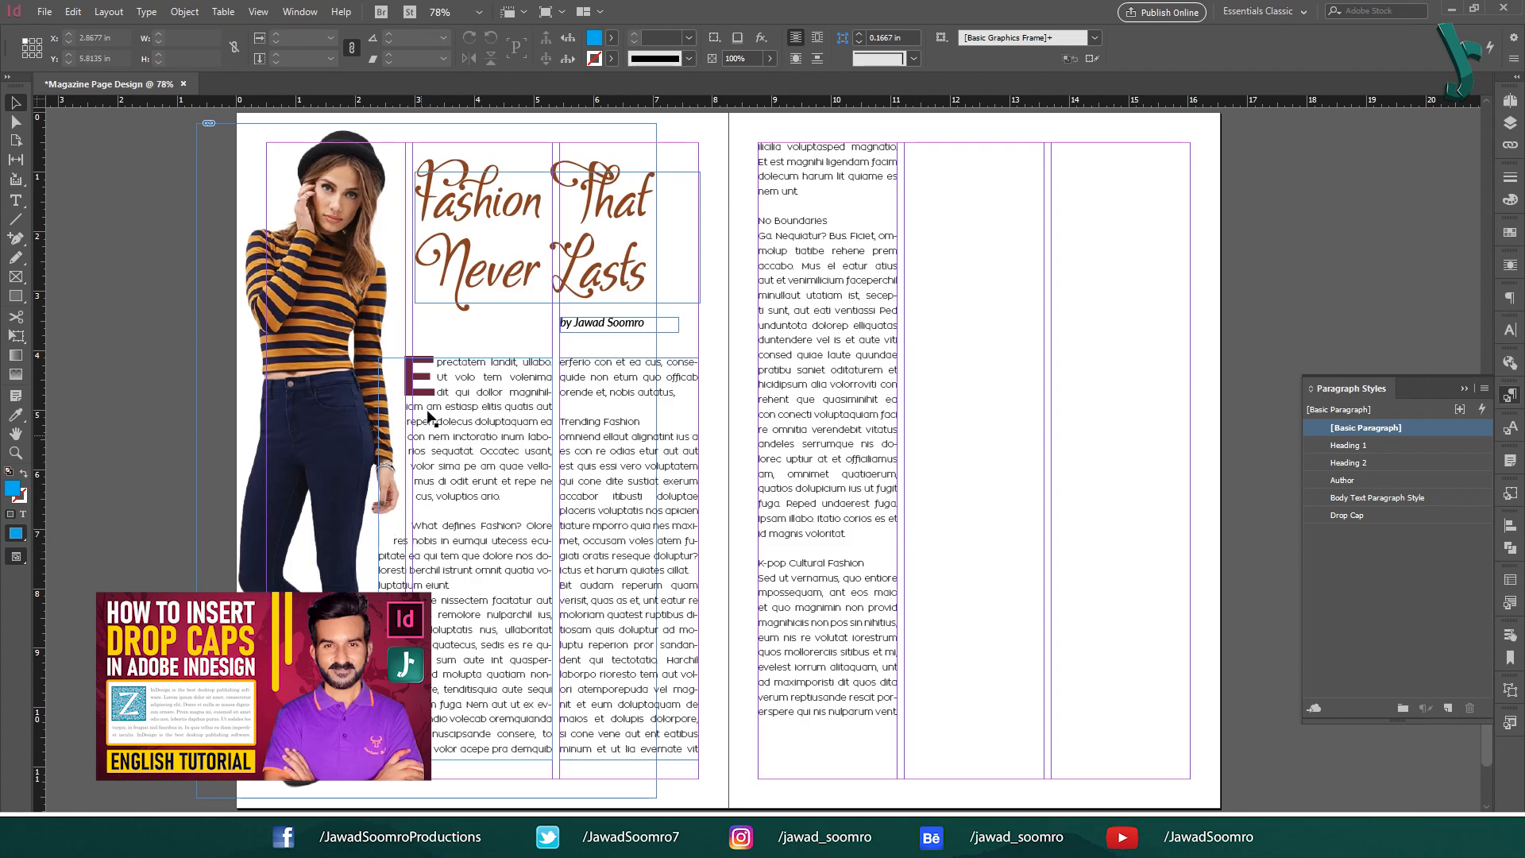
# Break the text after 'What defines Fashion?' so it becomes its own paragraph.
pyautogui.press('t')
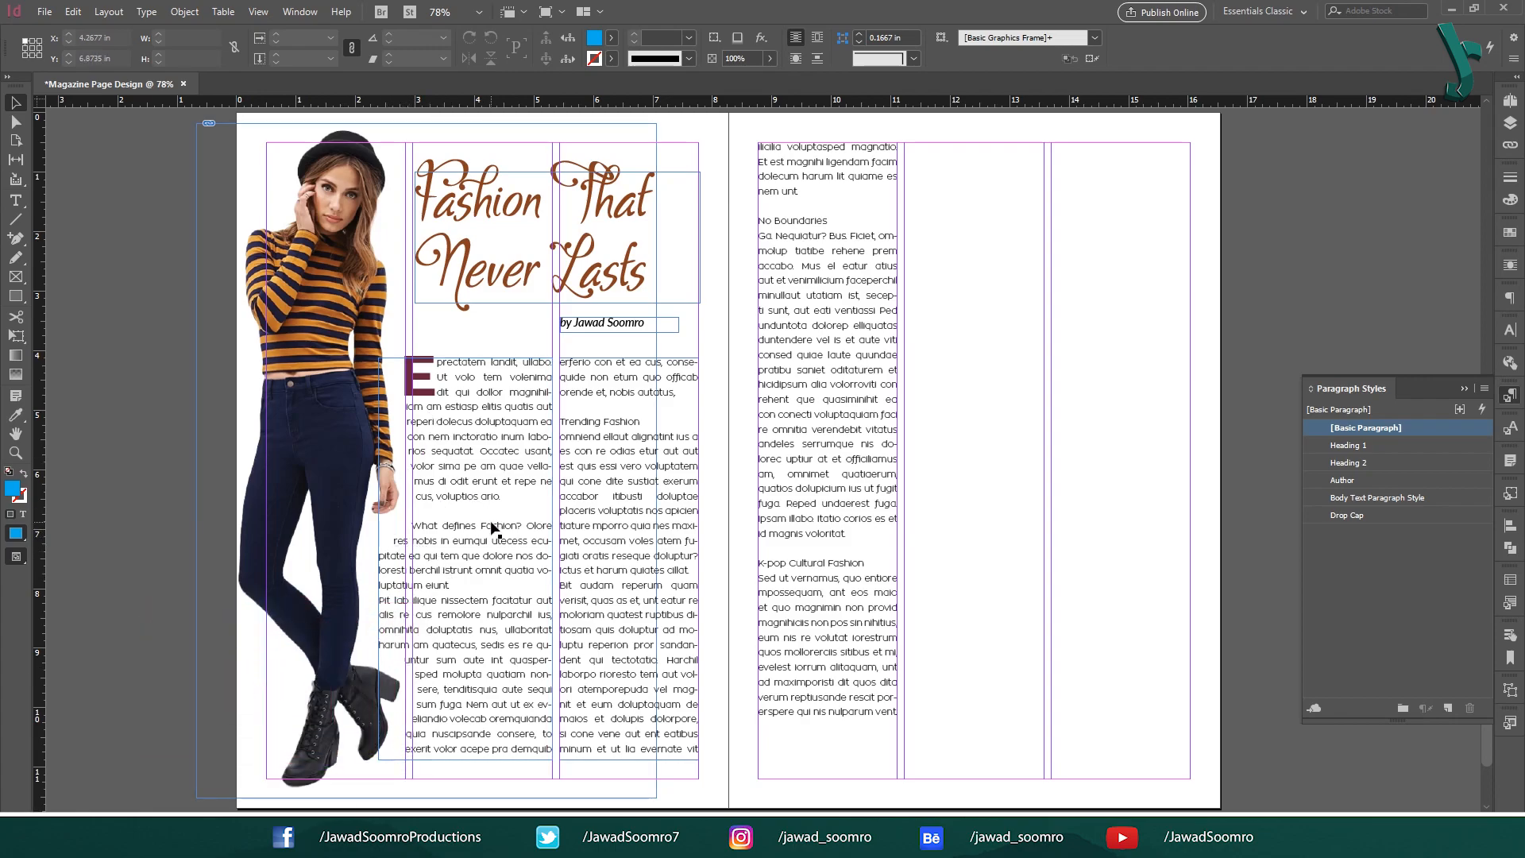
pyautogui.click(493, 518)
pyautogui.click(415, 524)
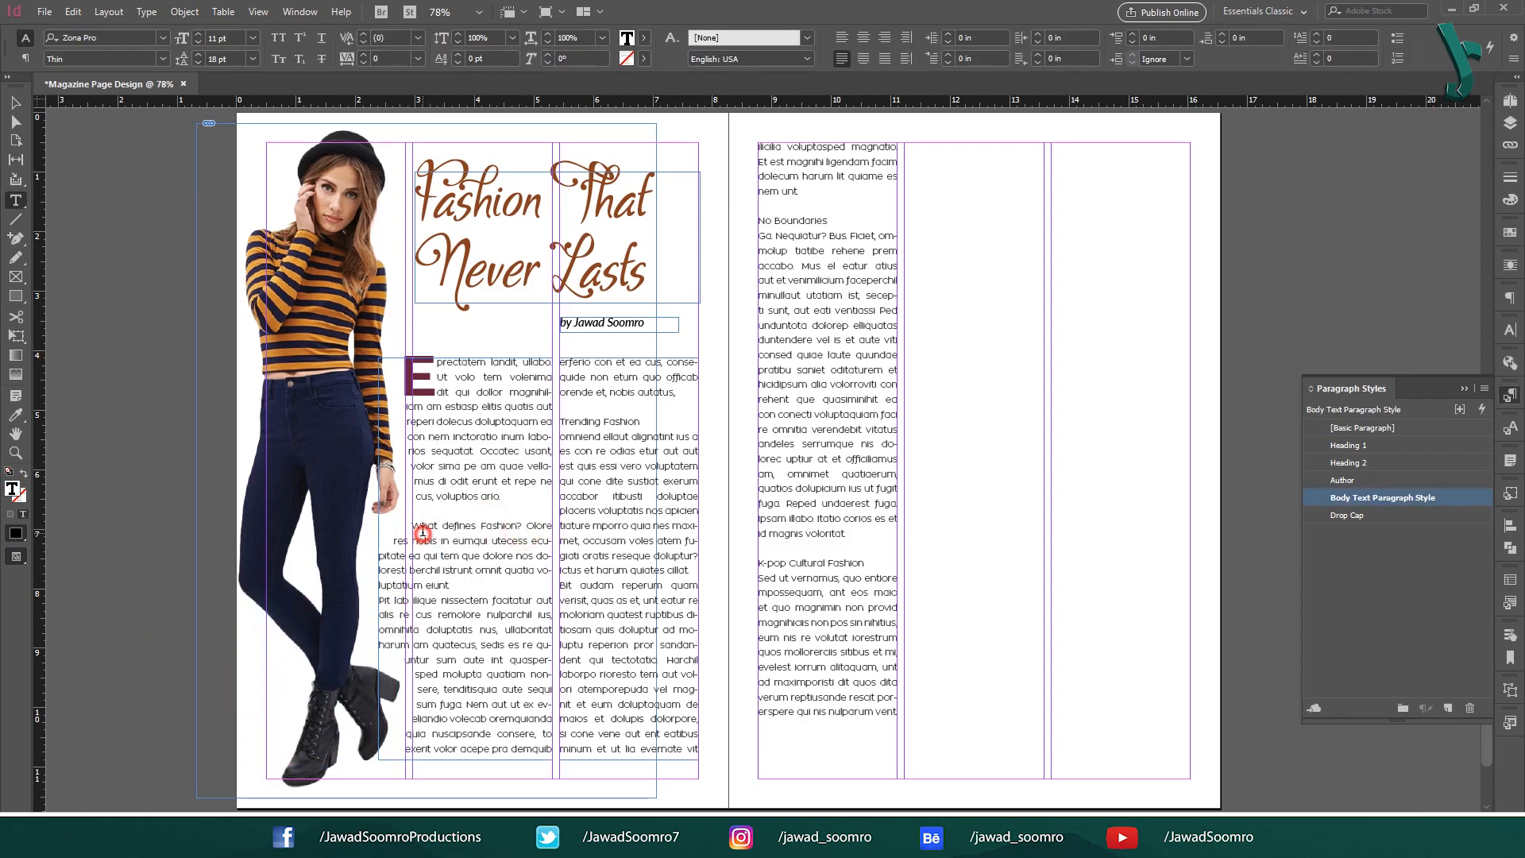
pyautogui.click(523, 525)
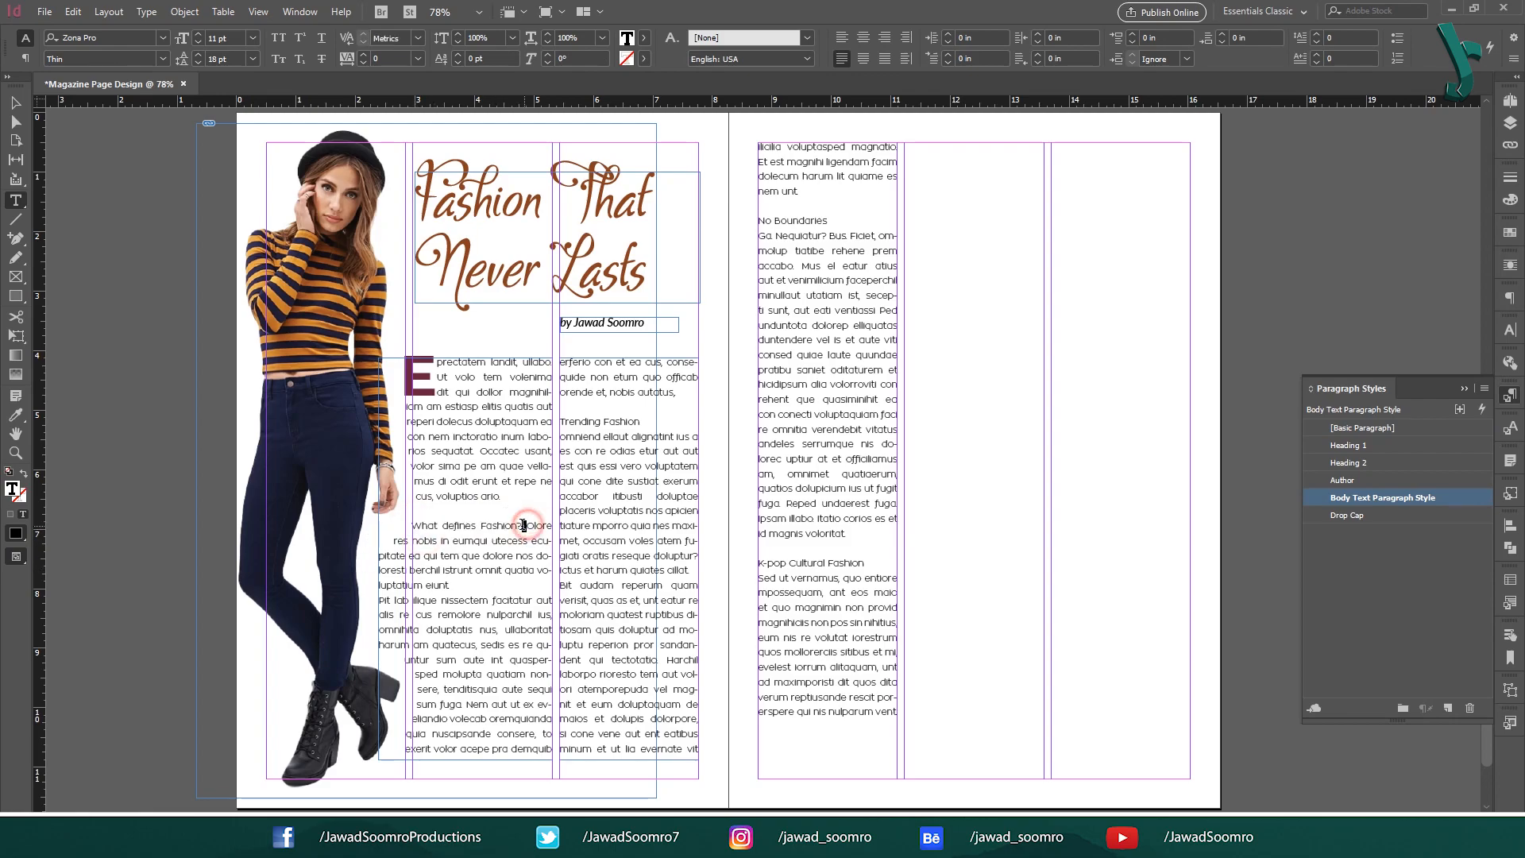
pyautogui.press('Return')
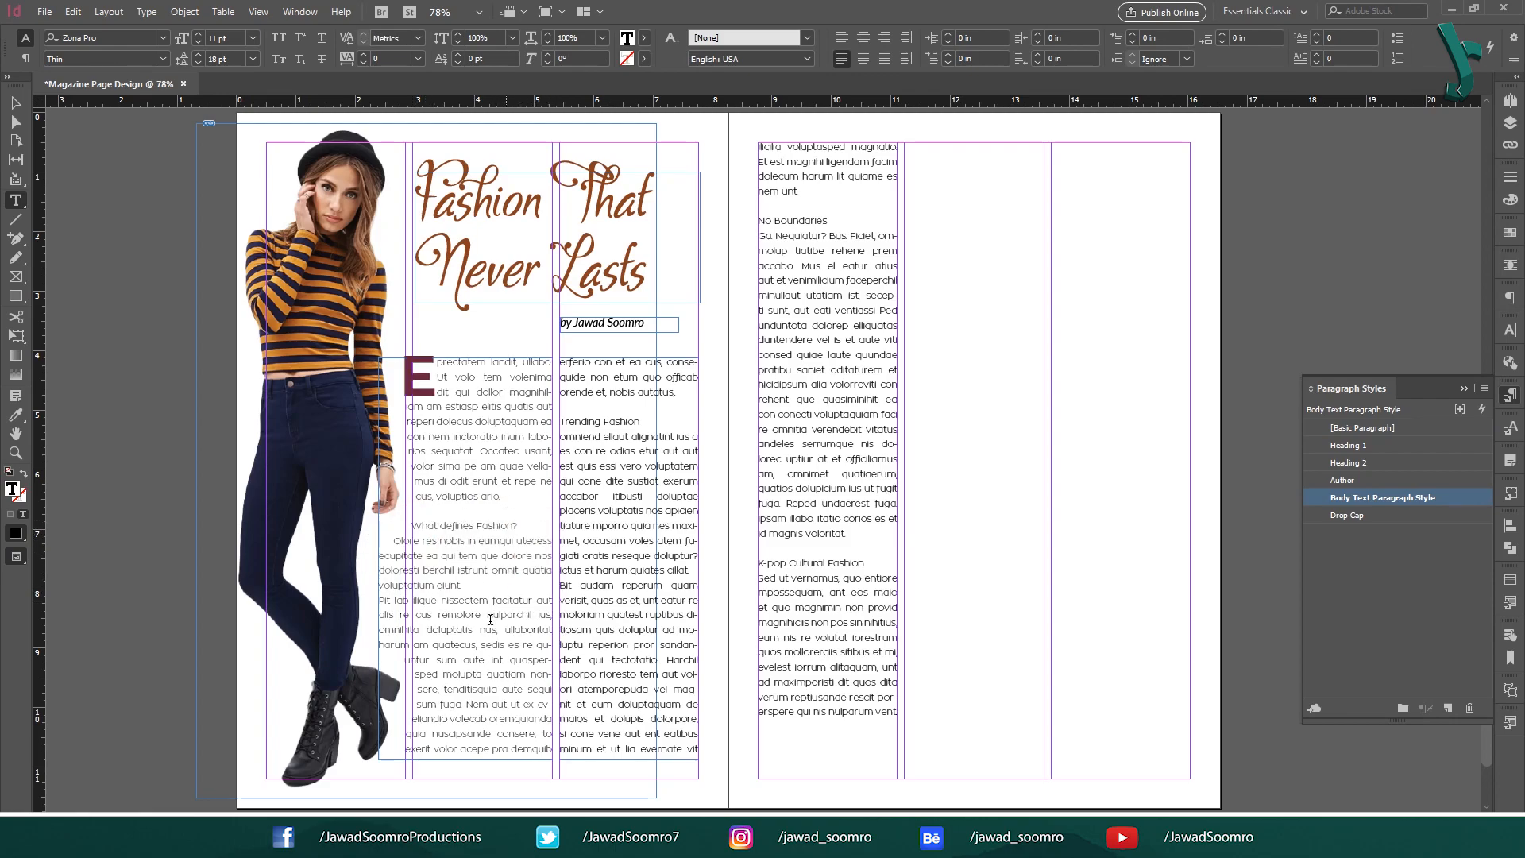
# Apply Heading 2 to What defines Fashion?, Trending Fashion, No Boundaries and K-pop Cultural Fashion.
pyautogui.click(520, 526)
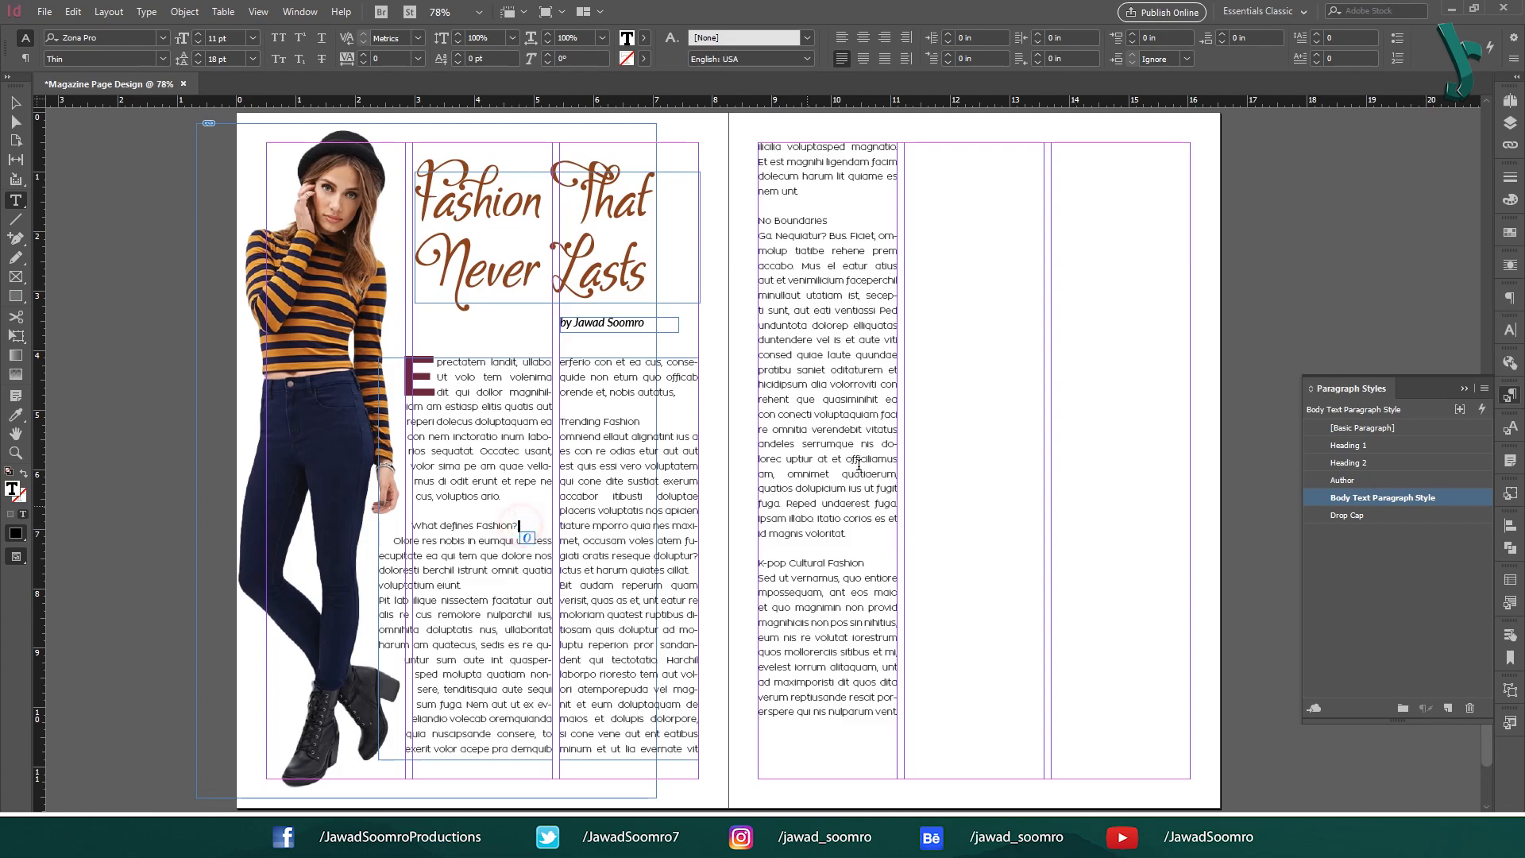
pyautogui.click(1353, 465)
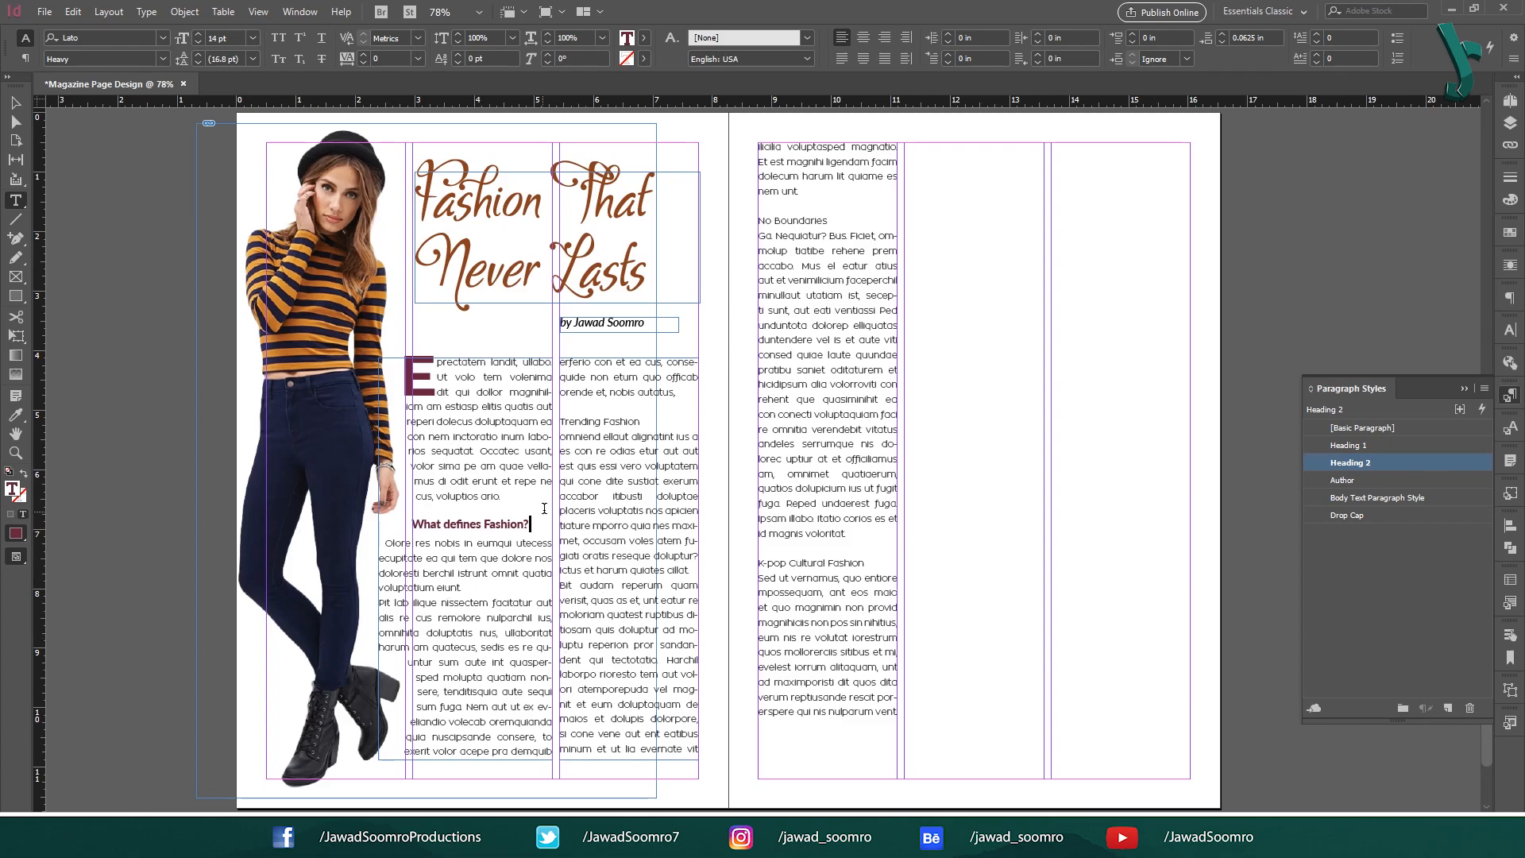
pyautogui.click(610, 422)
pyautogui.click(1350, 463)
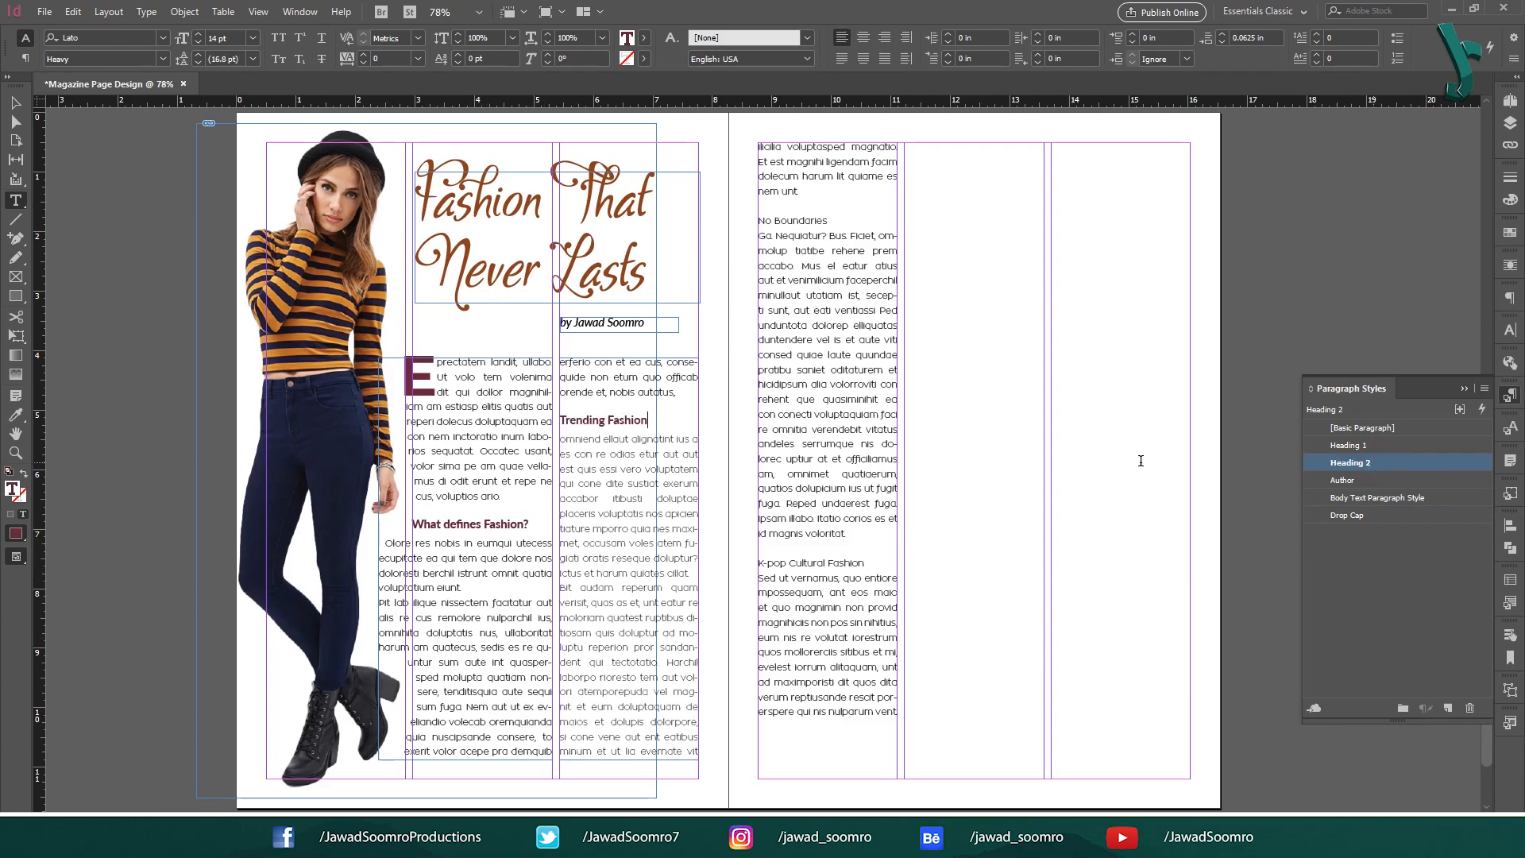
pyautogui.click(830, 220)
pyautogui.click(1350, 463)
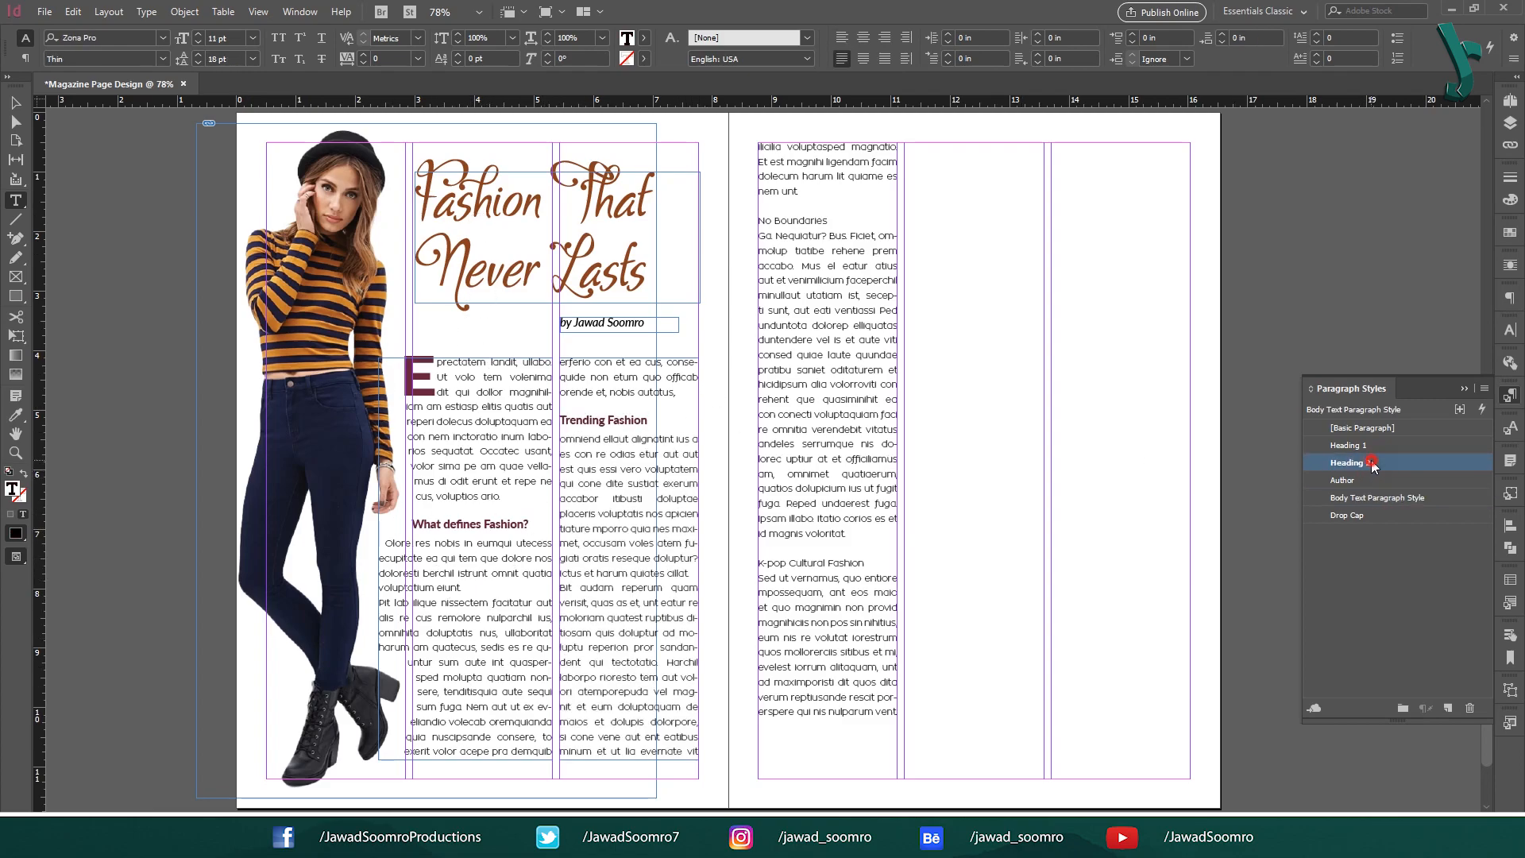
pyautogui.click(871, 569)
pyautogui.click(1415, 463)
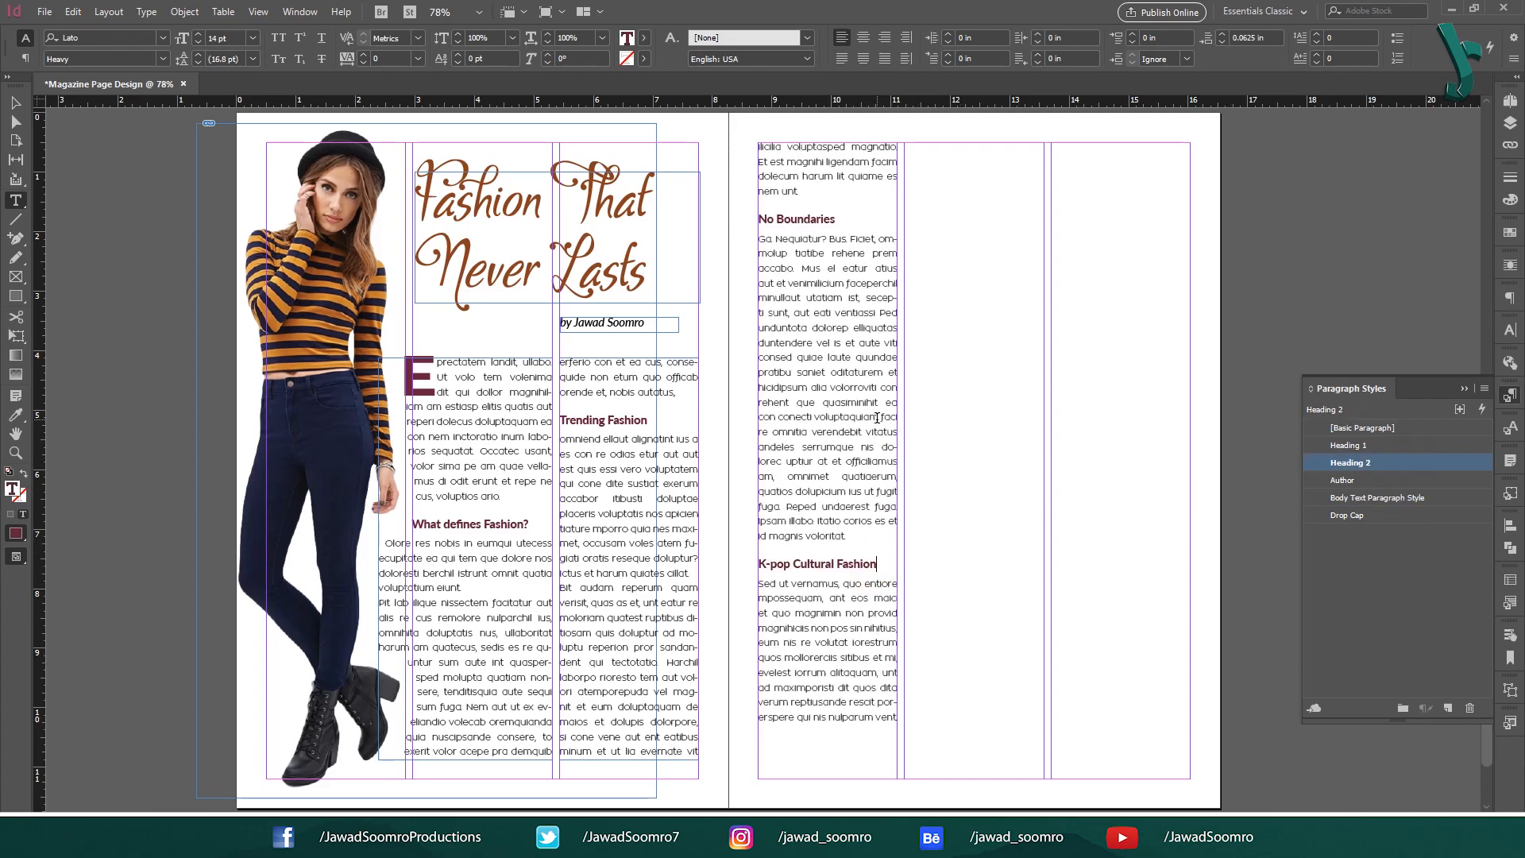
# Select the middle-column frame and widen it out to the right margin.
pyautogui.press('Escape')
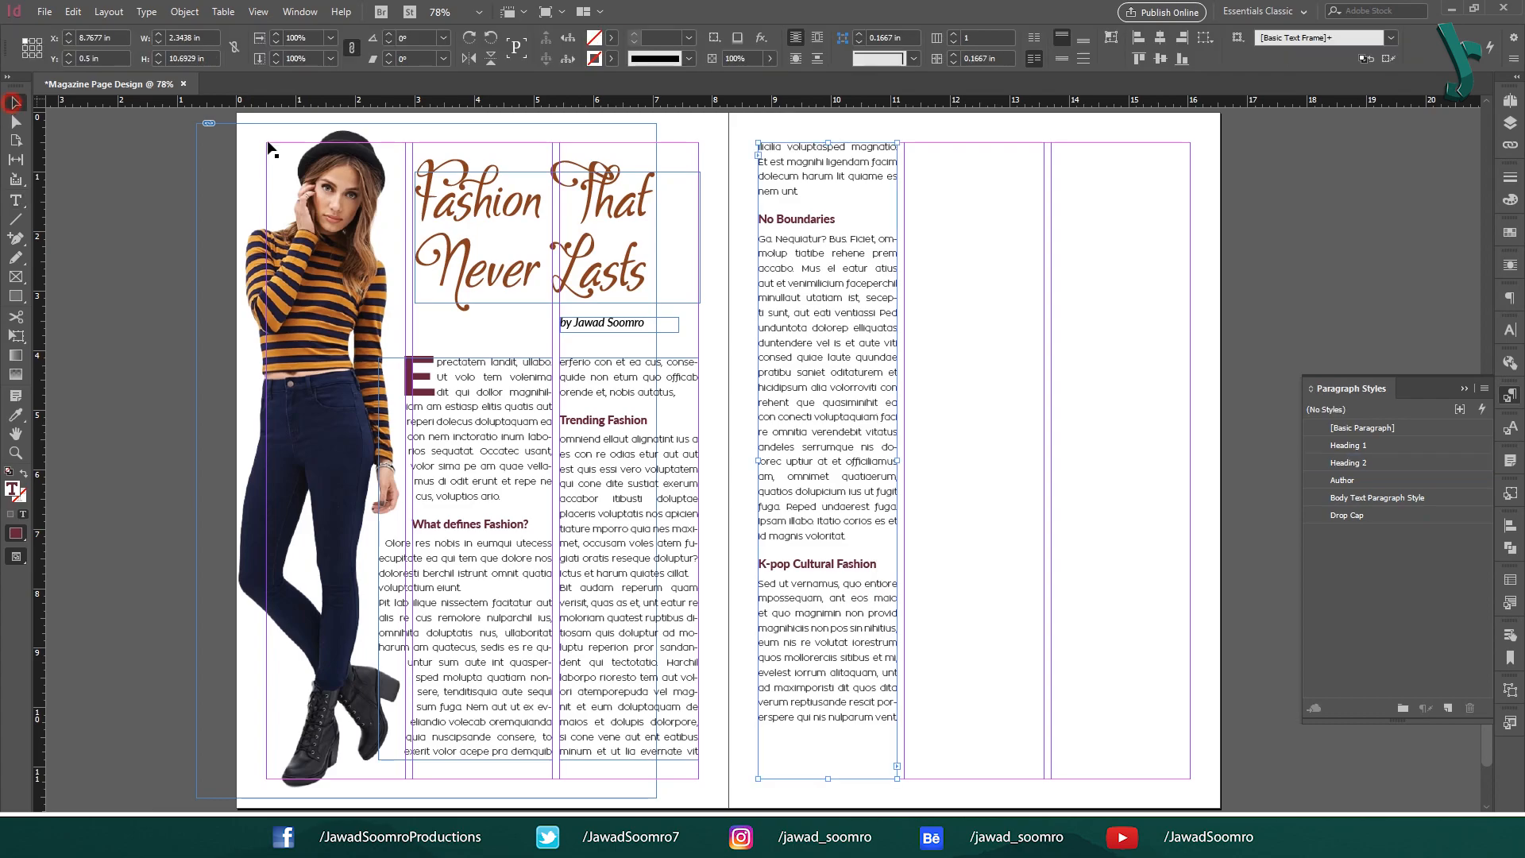
pyautogui.click(1161, 269)
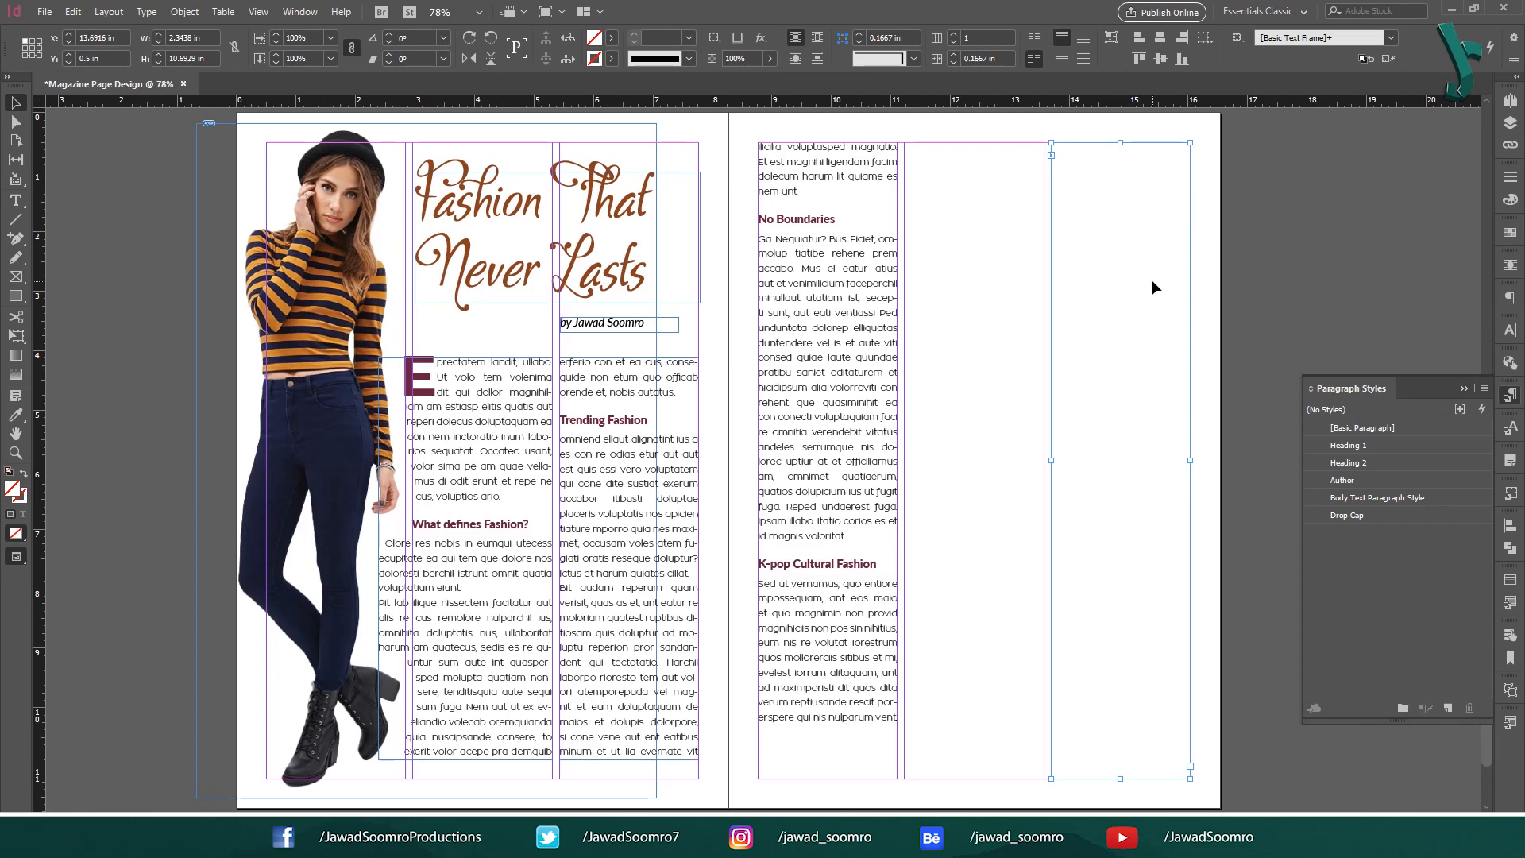
pyautogui.click(1002, 324)
pyautogui.moveTo(1043, 460); pyautogui.dragTo(1193, 461)
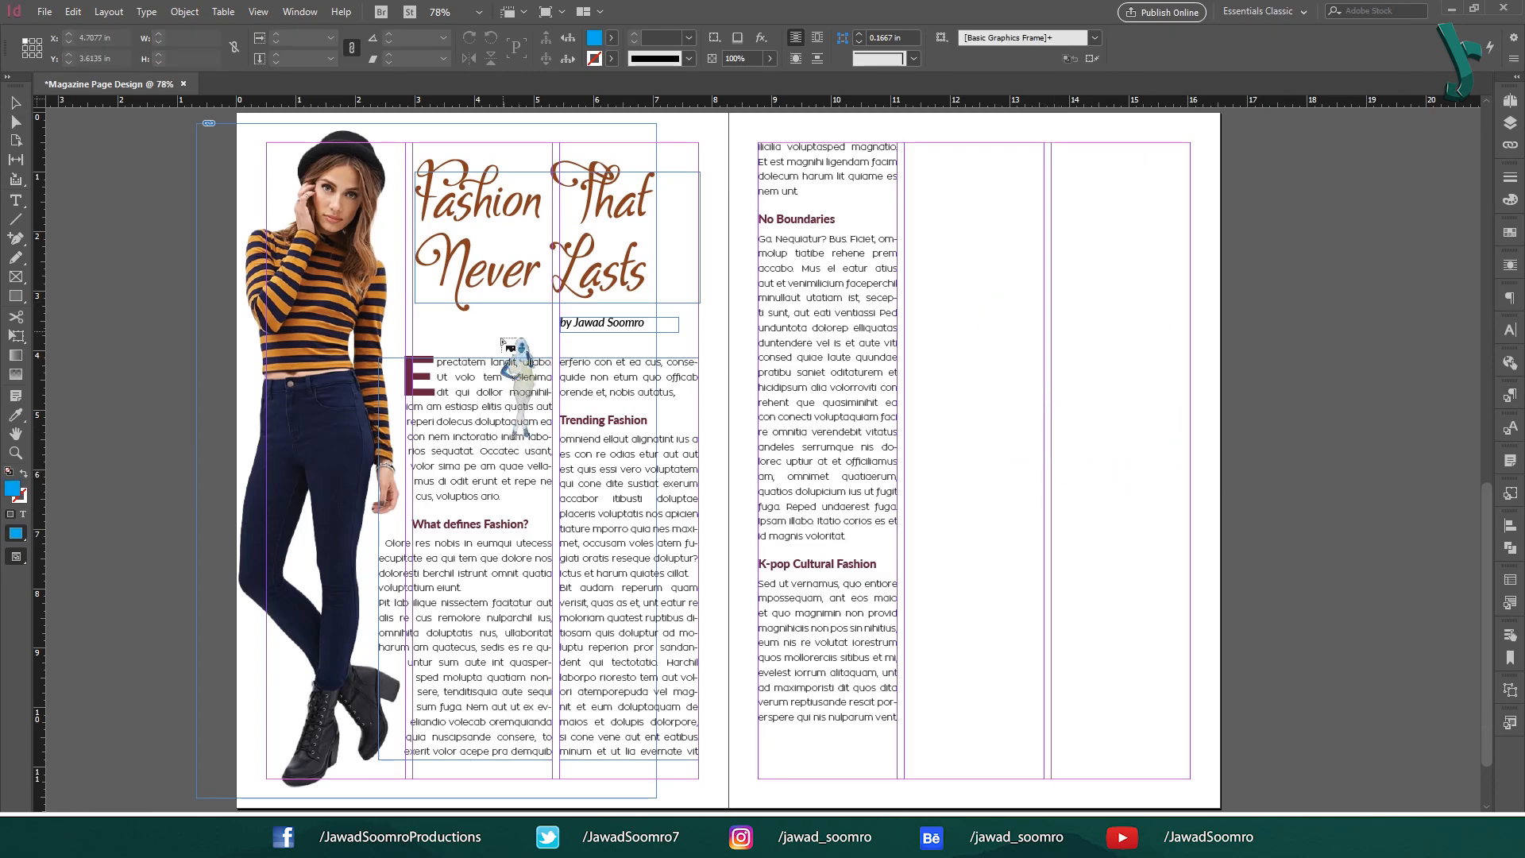
# Place the second model photo across the spread's centre and apply the Model 2 object style.
pyautogui.moveTo(497, 333); pyautogui.dragTo(835, 780)
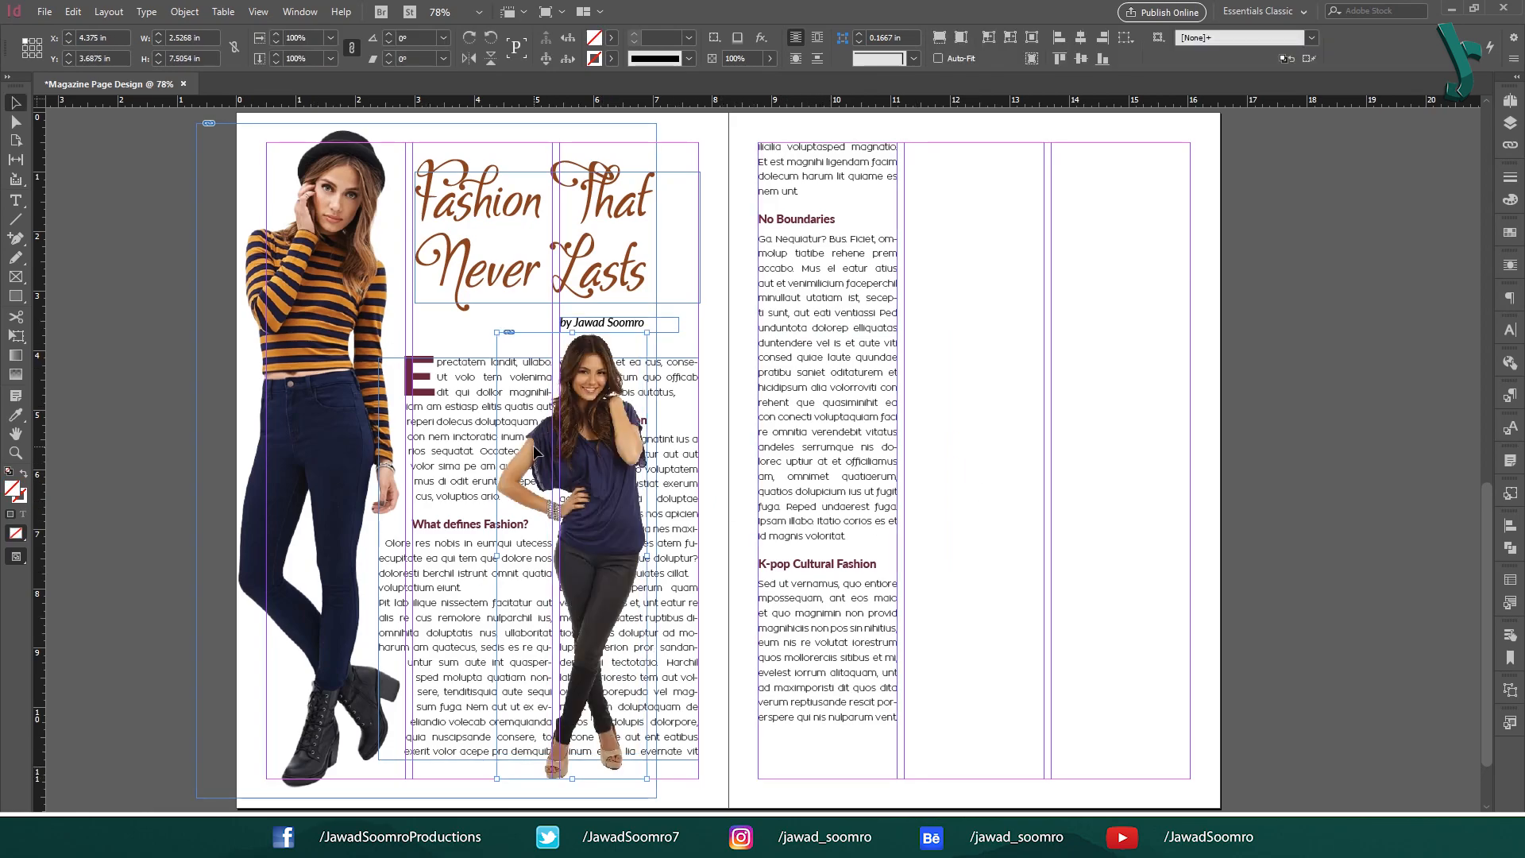
pyautogui.click(1510, 493)
pyautogui.click(1380, 668)
pyautogui.click(1318, 253)
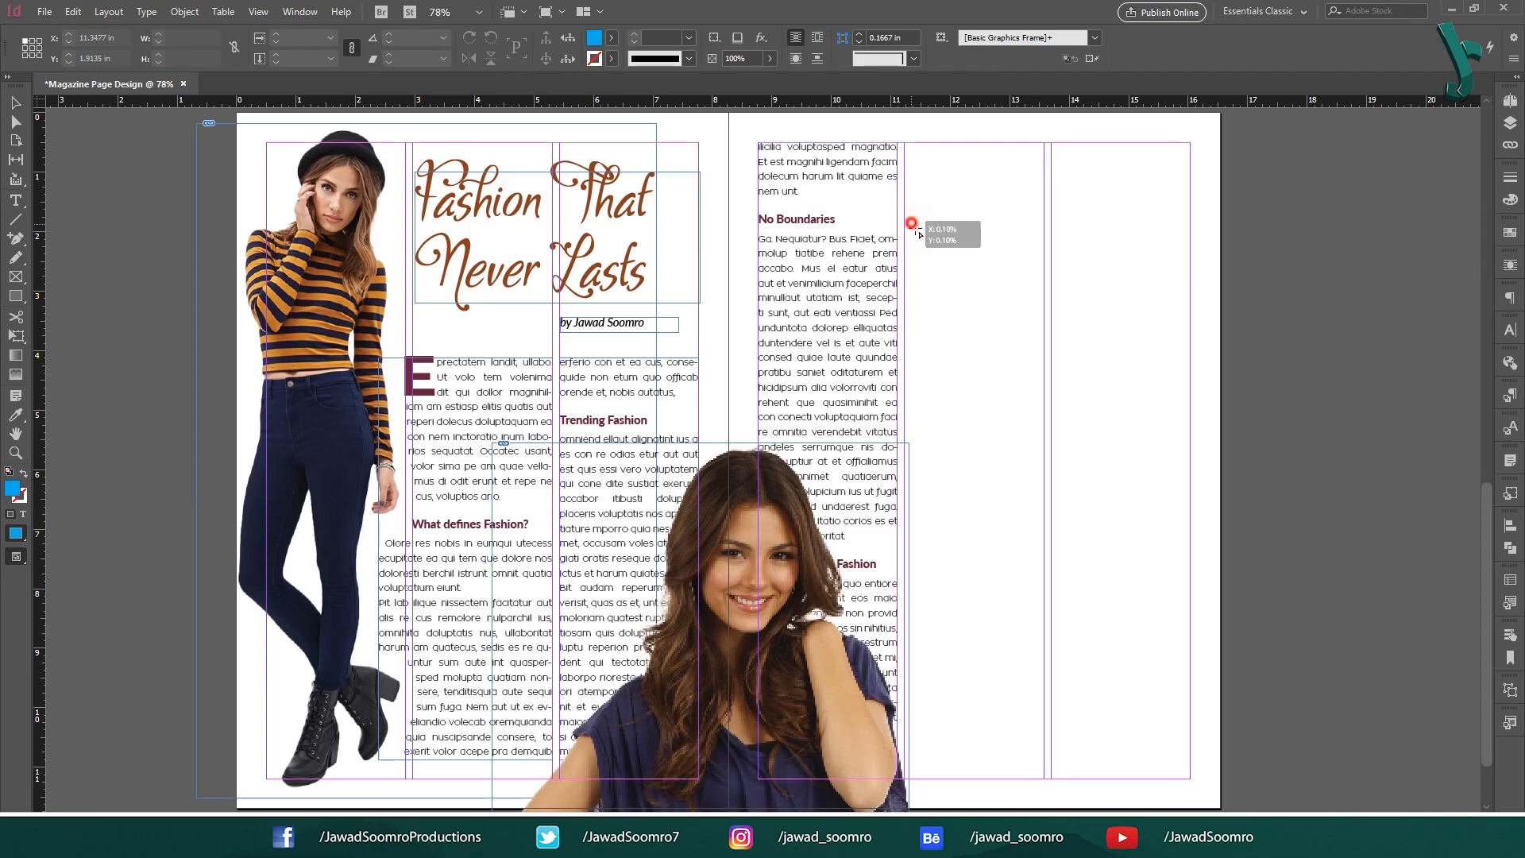
# Place the third model photo on the right page at High Quality Display with the Model 3 object style.
pyautogui.moveTo(911, 223)
pyautogui.mouseDown()
pyautogui.moveTo(1192, 664)
pyautogui.moveTo(1091, 574)
pyautogui.moveTo(1133, 715)
pyautogui.mouseUp()
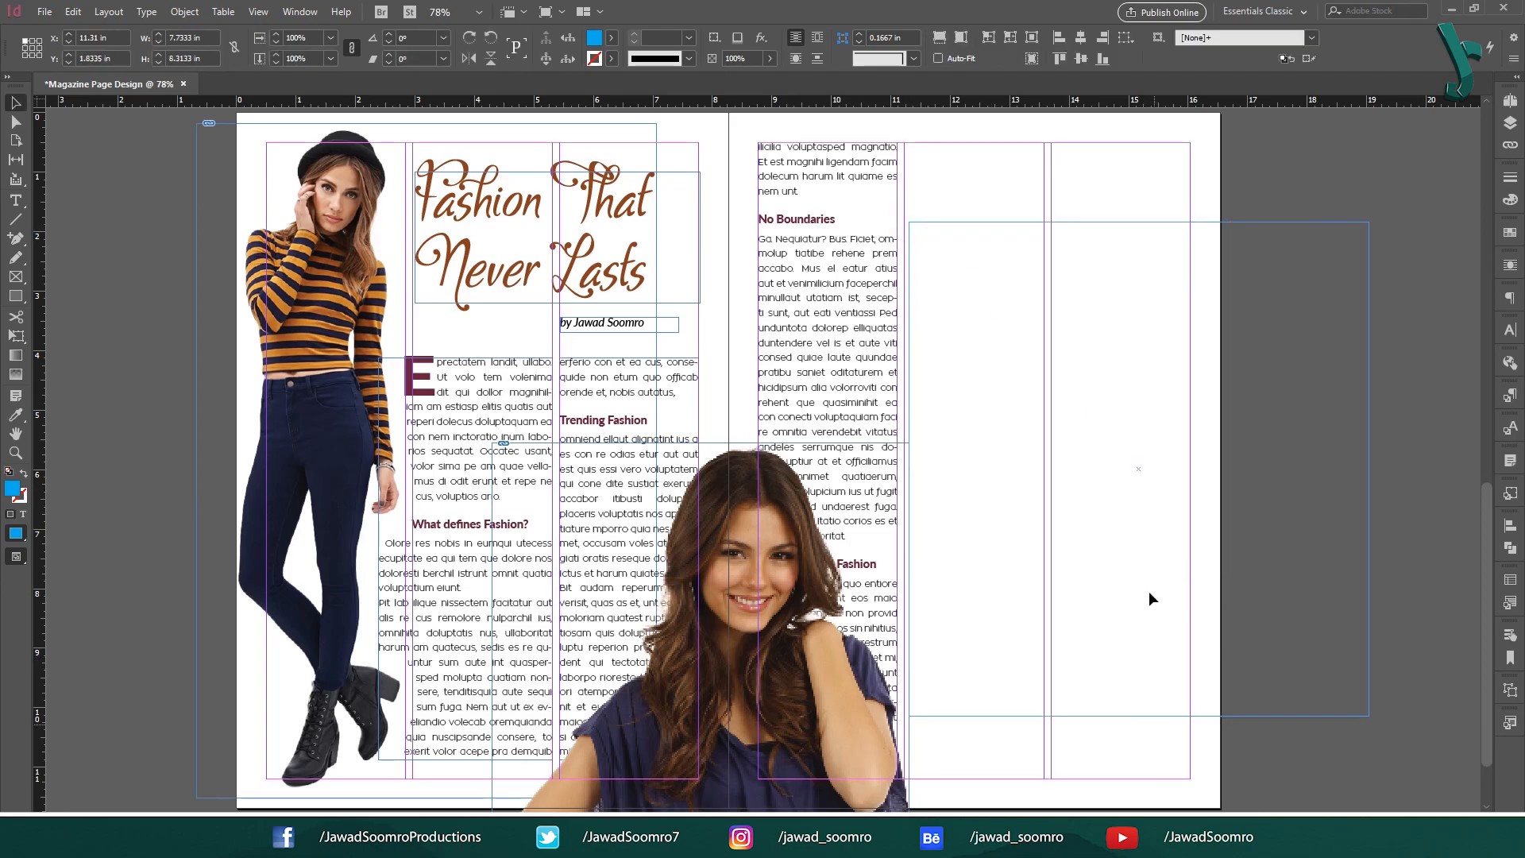
pyautogui.rightClick(1141, 491)
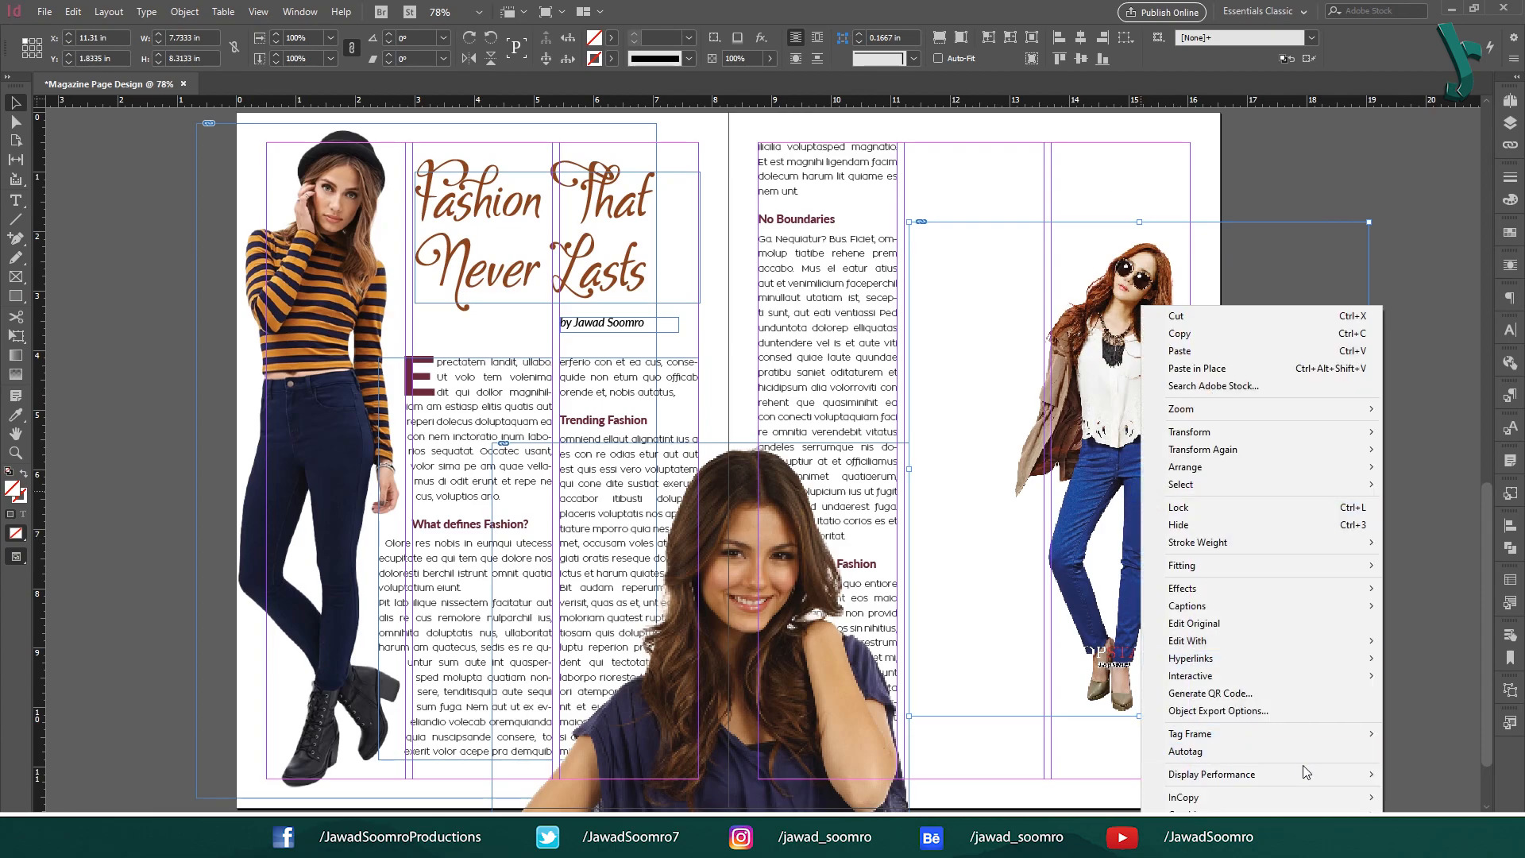
pyautogui.moveTo(1360, 774)
pyautogui.click(1084, 807)
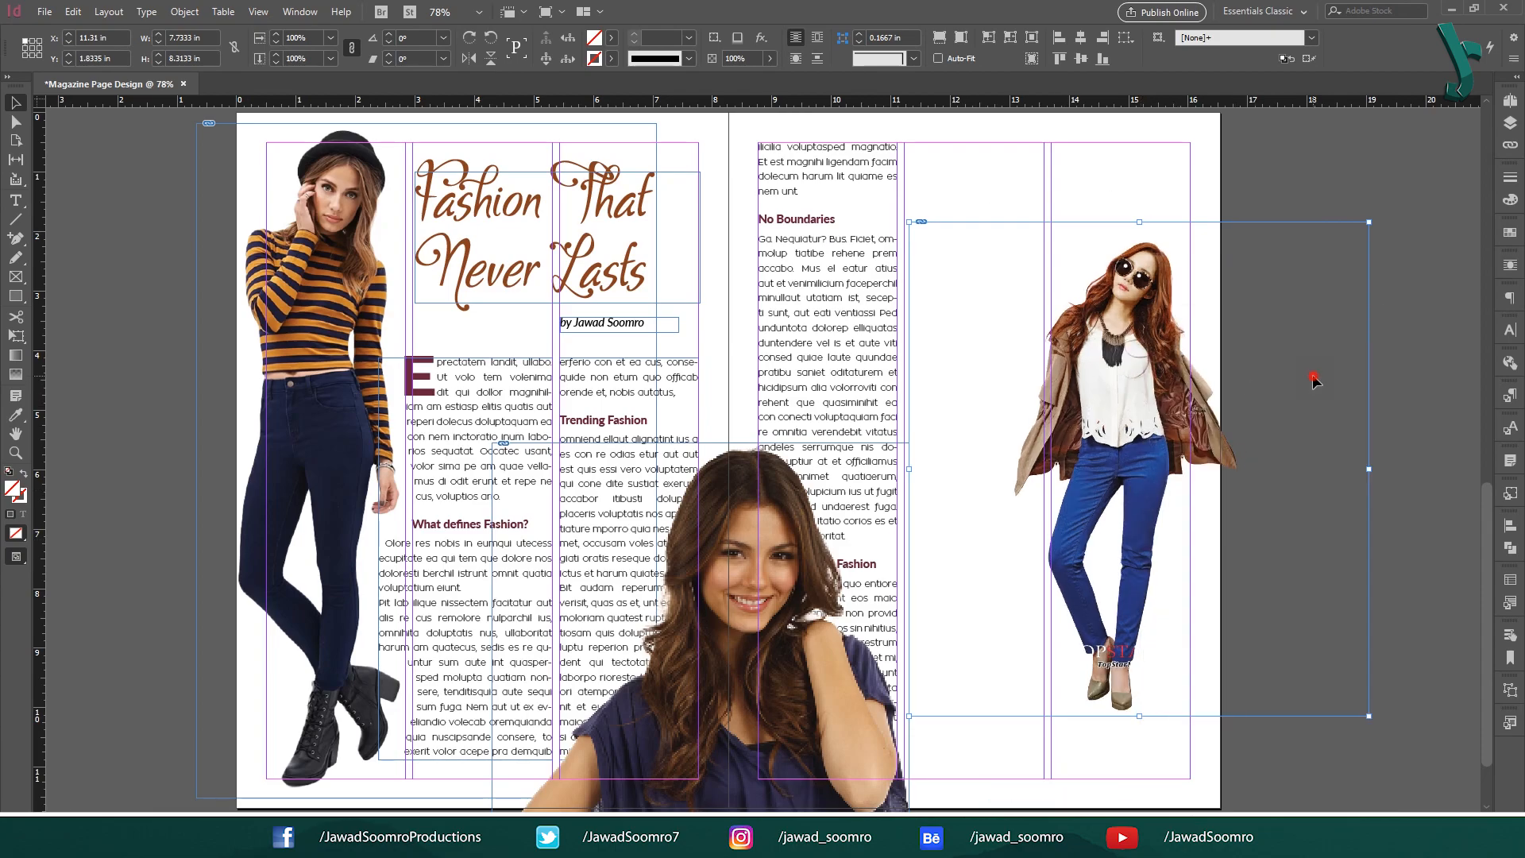
pyautogui.click(1510, 493)
pyautogui.click(1402, 683)
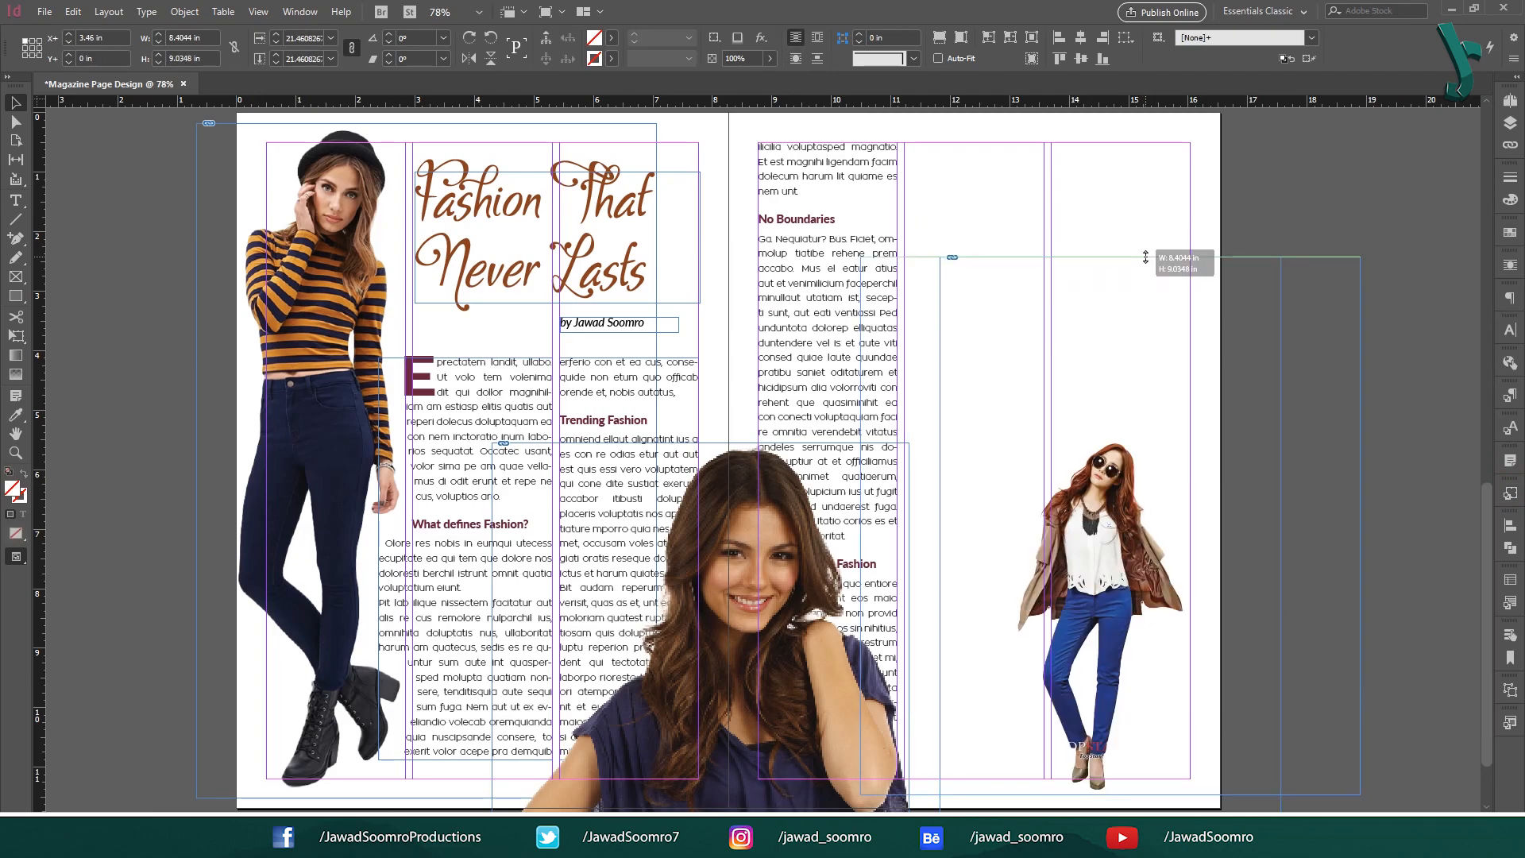
# Resize the third model photo and shift it down and left on the right page.
pyautogui.moveTo(1145, 257); pyautogui.dragTo(1145, 257)
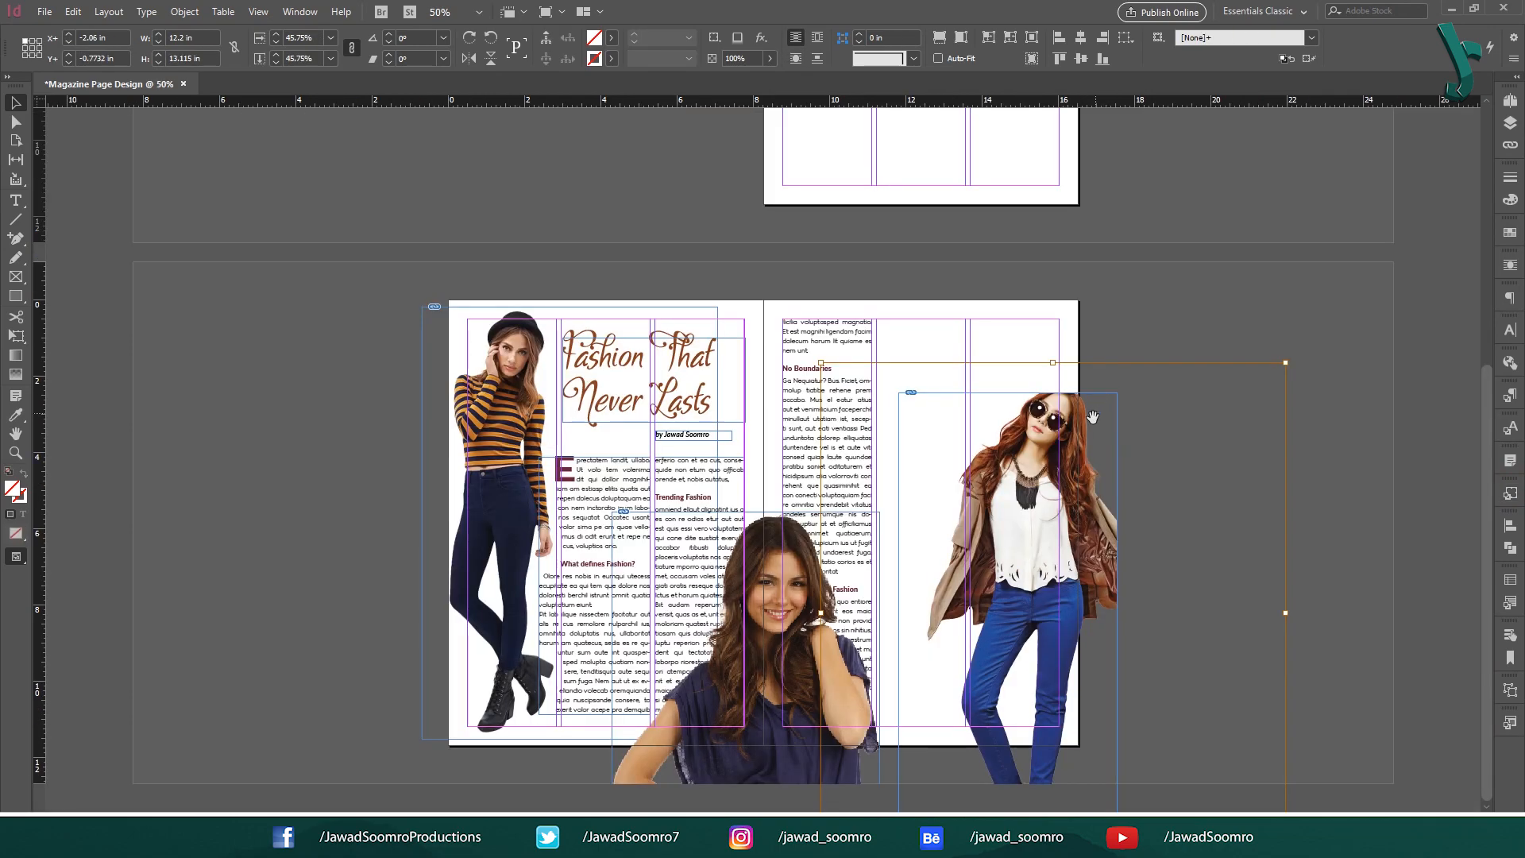
pyautogui.moveTo(1095, 424); pyautogui.dragTo(1077, 442)
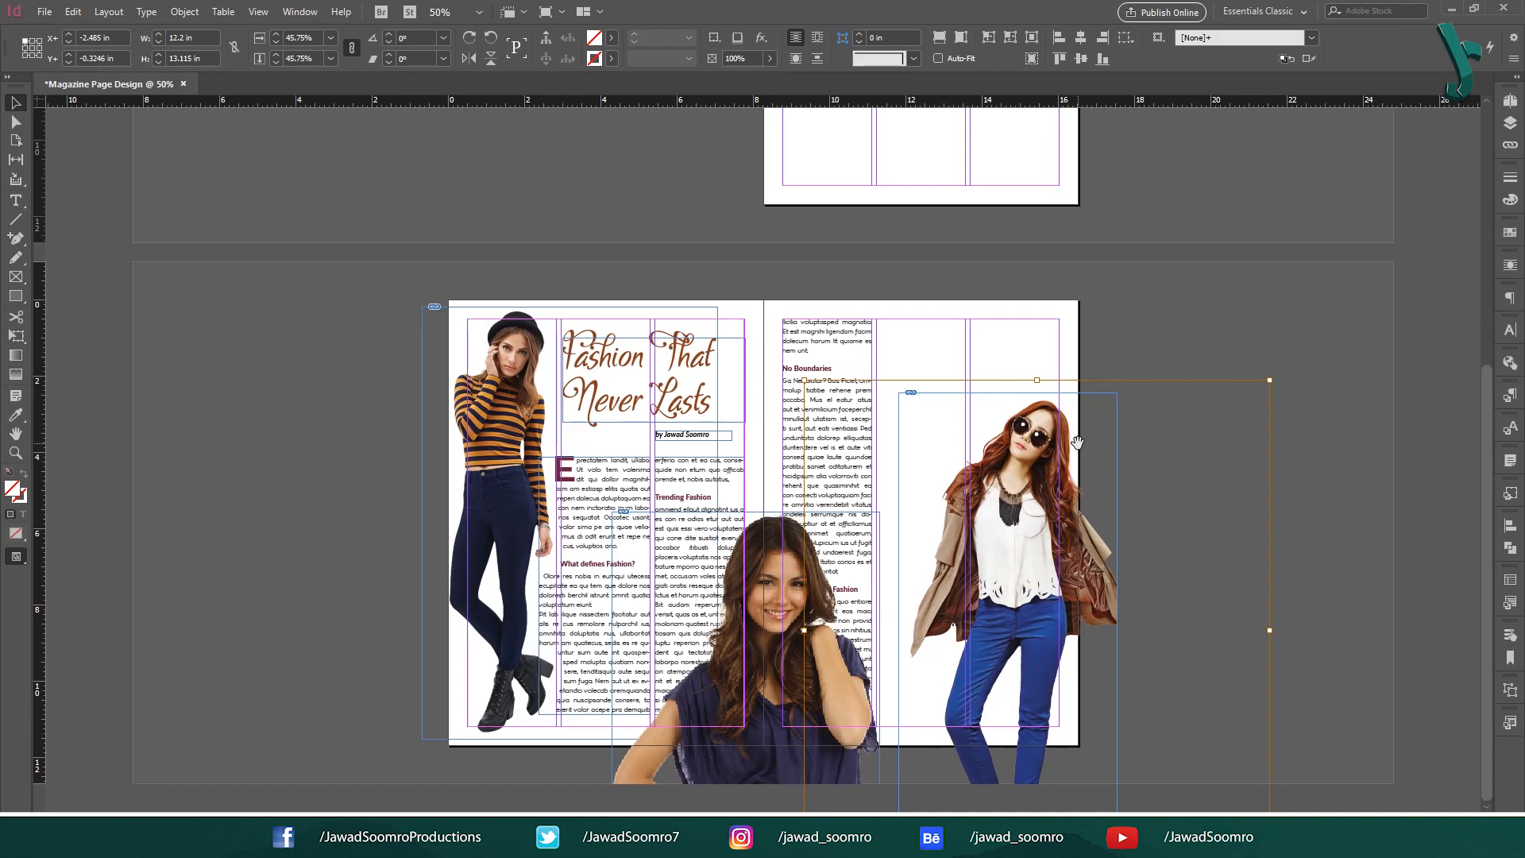
pyautogui.click(1150, 394)
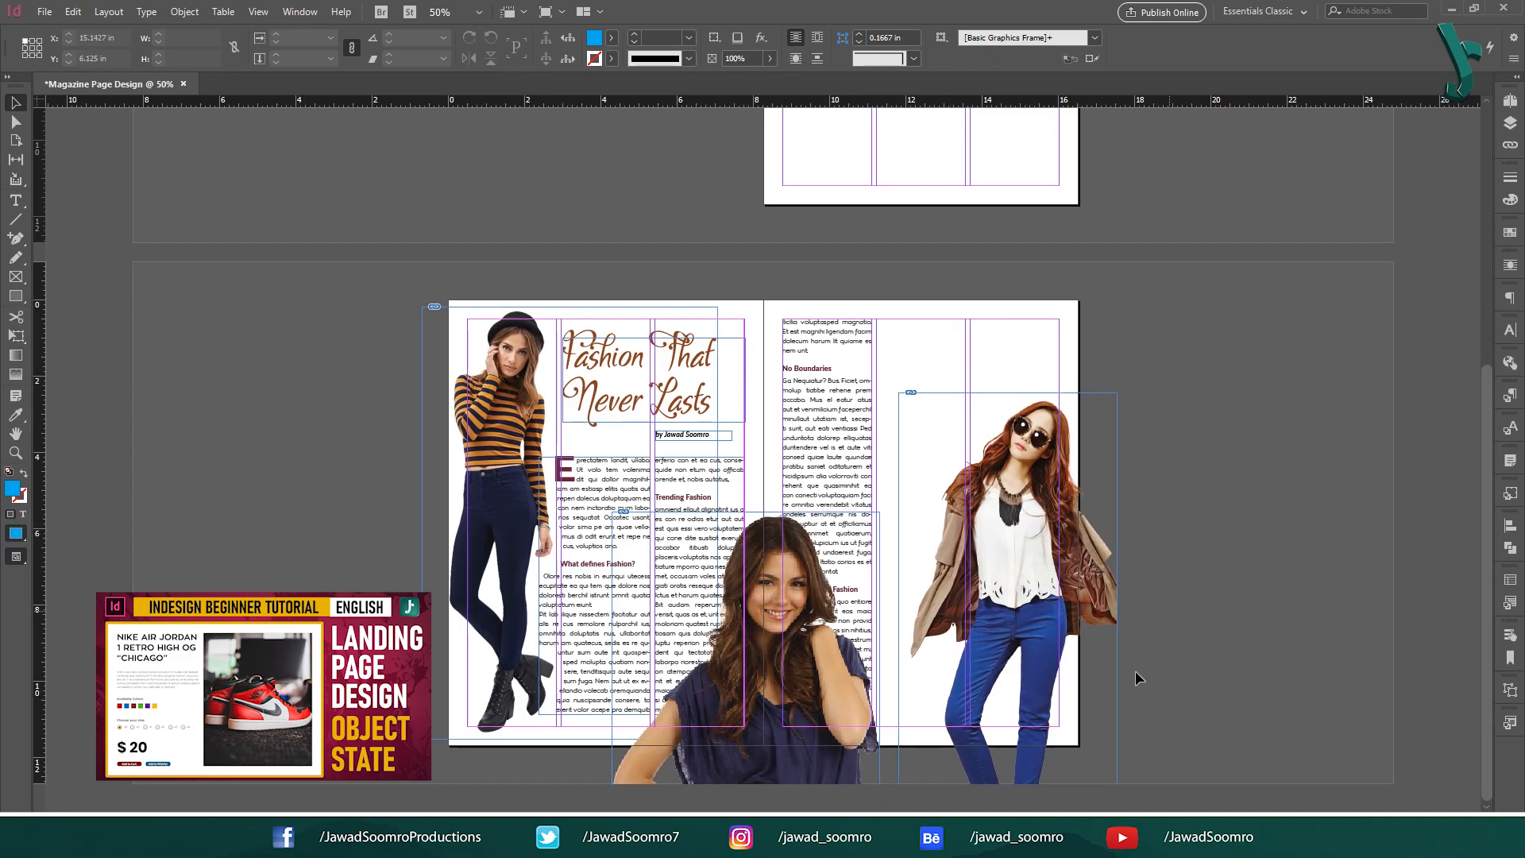
pyautogui.click(919, 679)
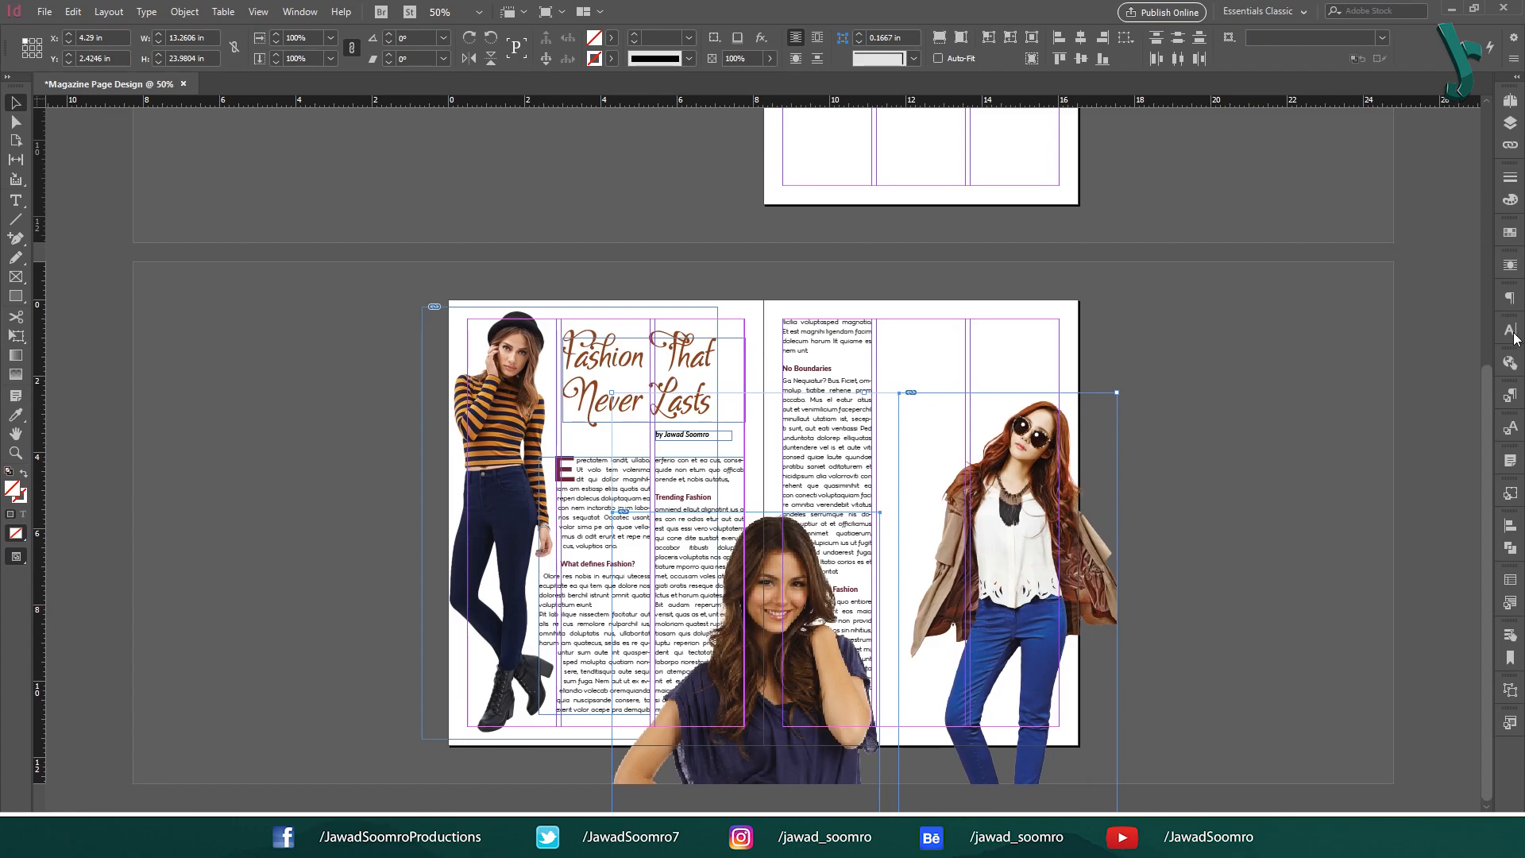
# Wrap the right-page text around the third model's shape using the Same as Clipping contour.
pyautogui.click(1511, 267)
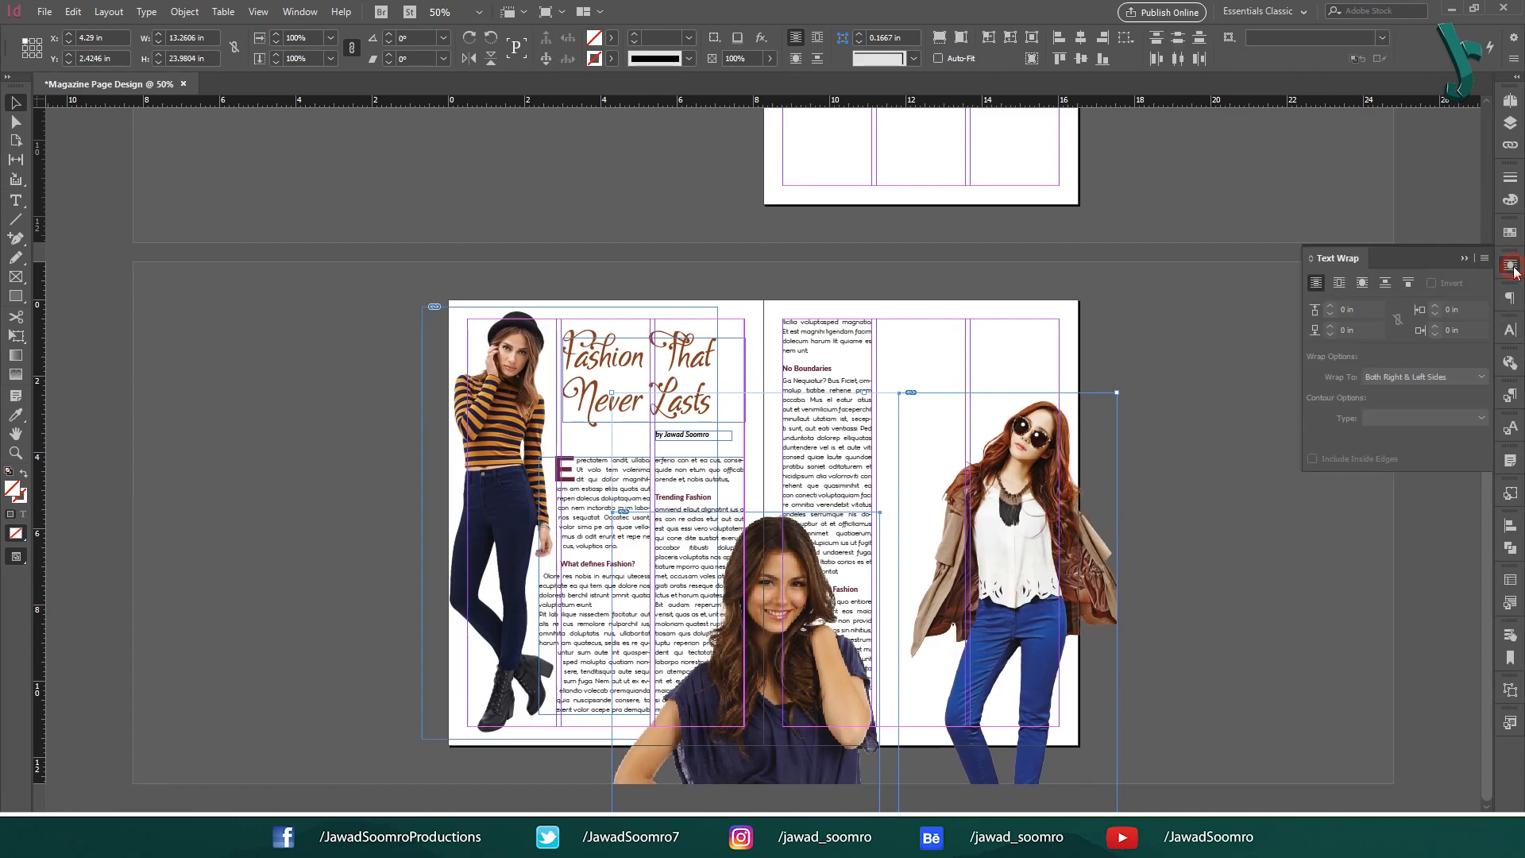
pyautogui.click(1360, 284)
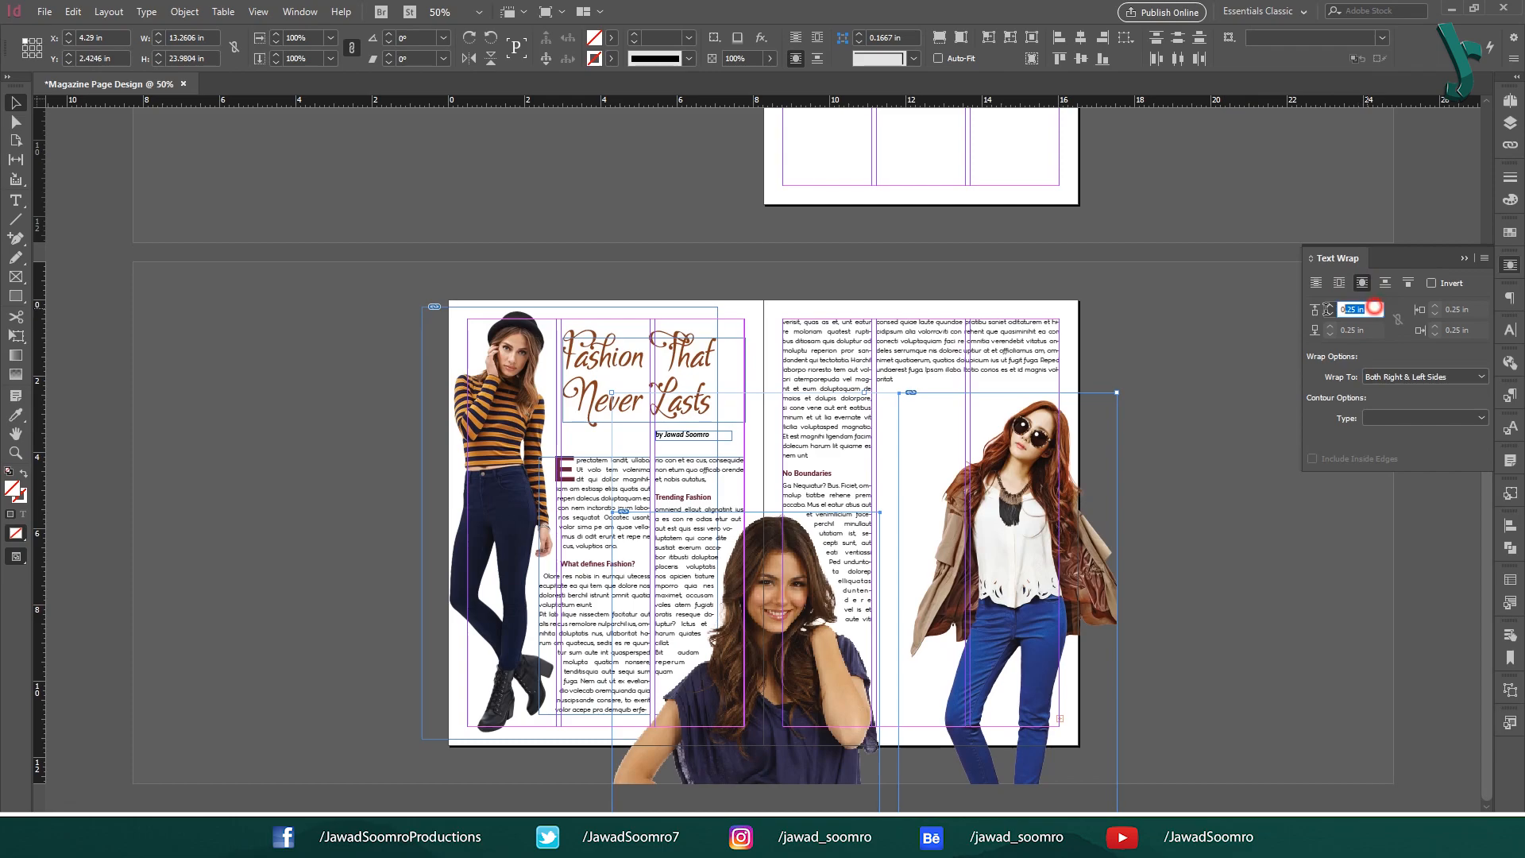
pyautogui.click(1414, 418)
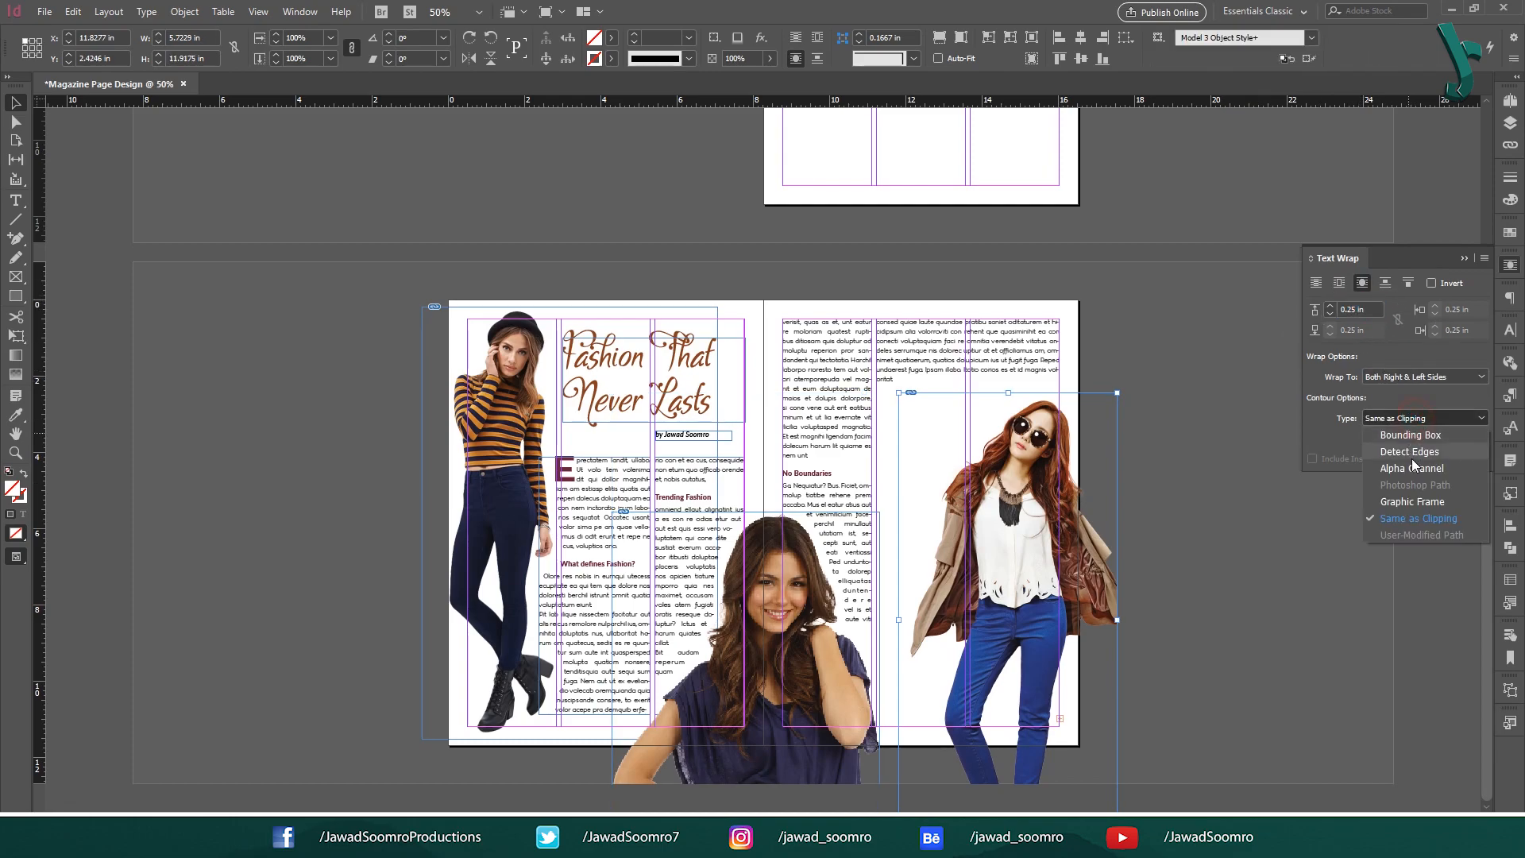
pyautogui.click(1412, 473)
pyautogui.click(1161, 319)
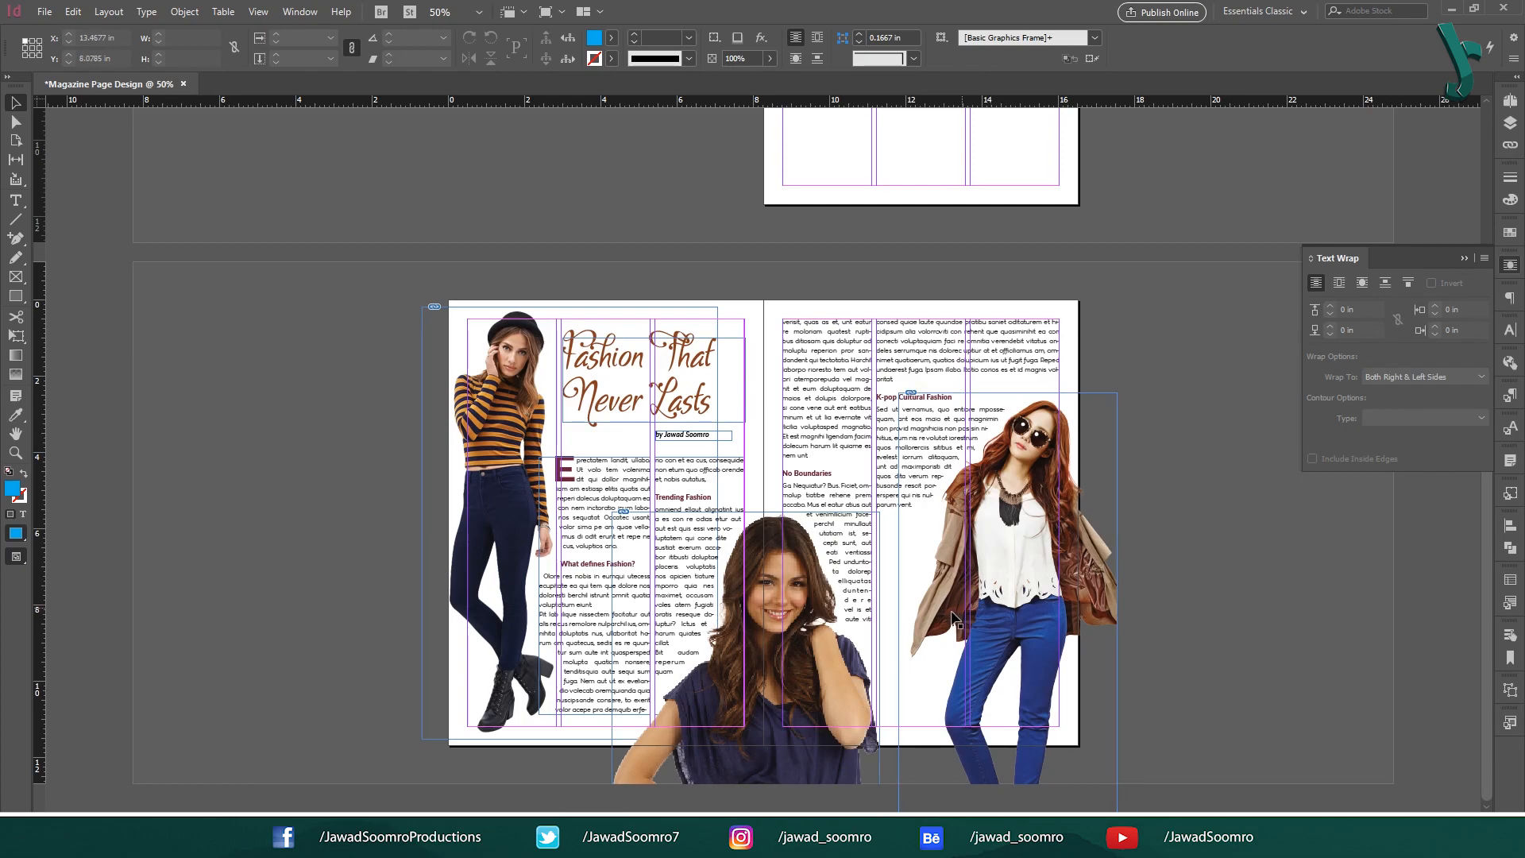
pyautogui.click(1465, 258)
# Show all images at High Quality Display and bring up the Pages panel.
pyautogui.rightClick(1181, 443)
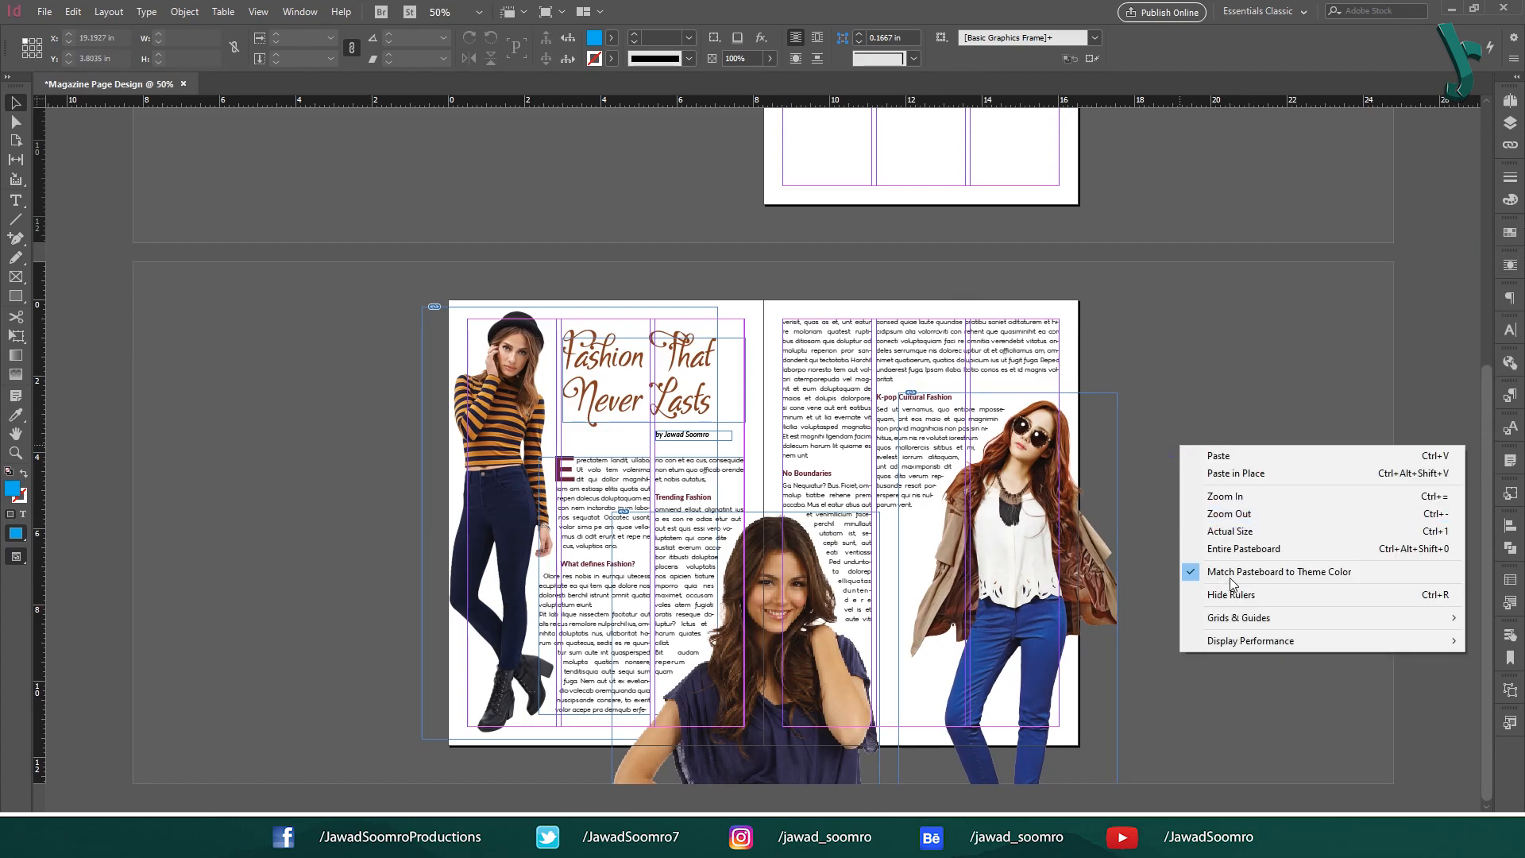
pyautogui.moveTo(1256, 648)
pyautogui.click(1094, 676)
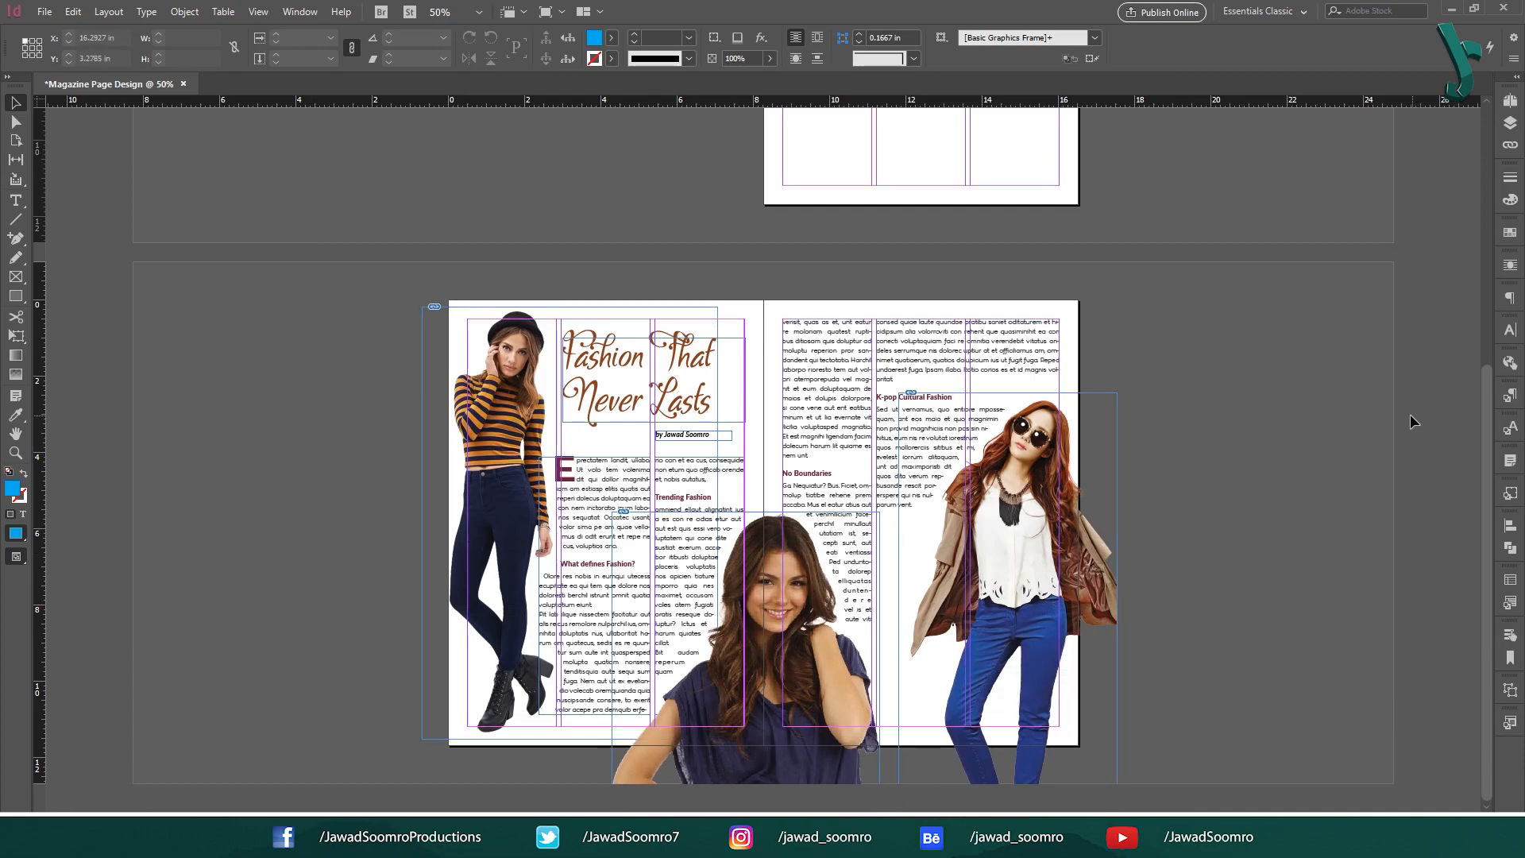
pyautogui.click(1510, 101)
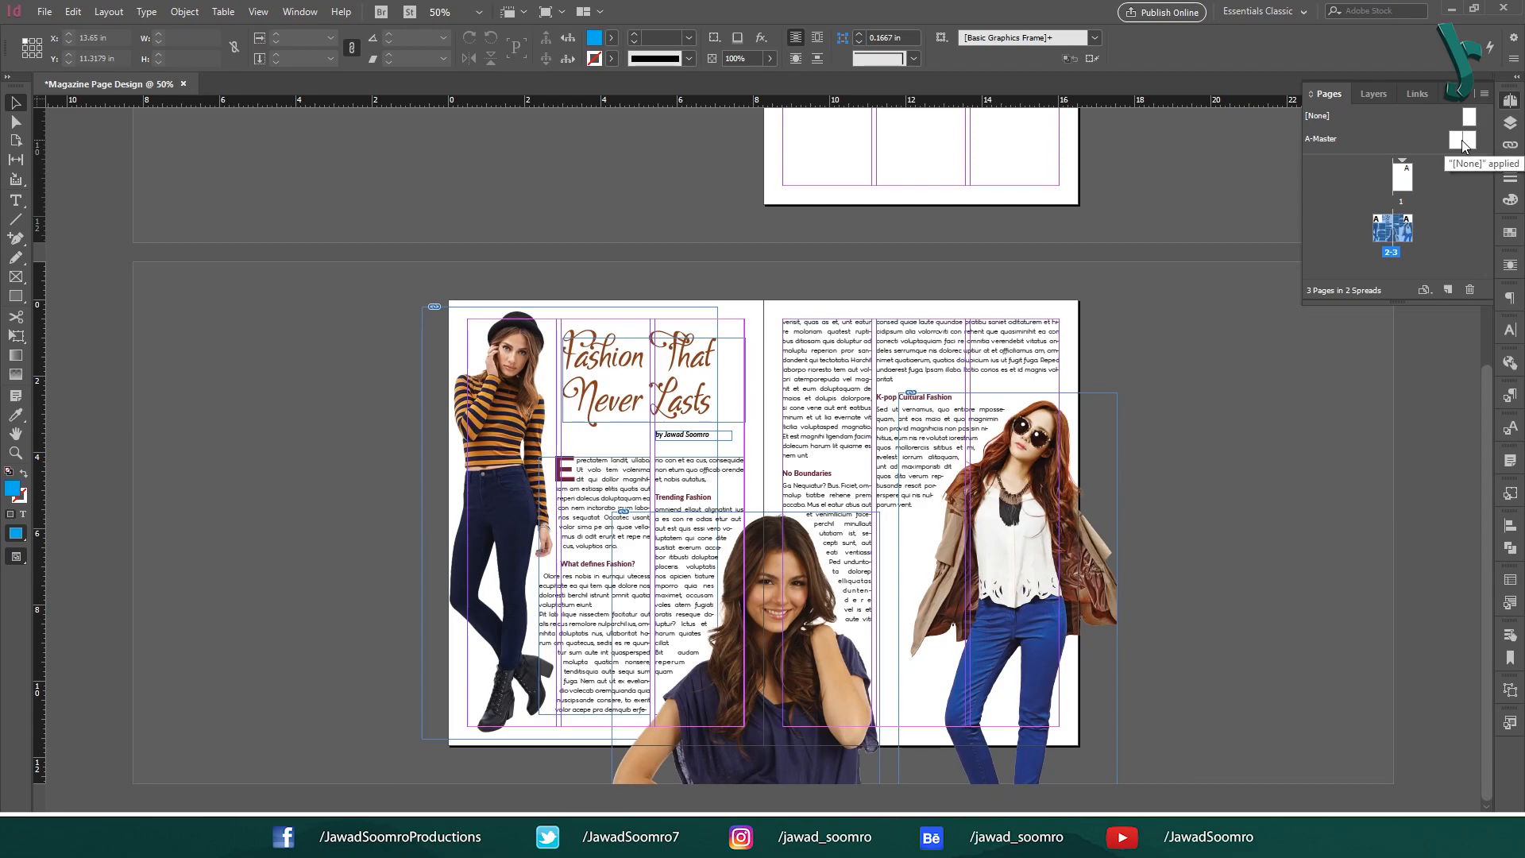
# Open the A-Master spread and draw a rectangle covering the whole spread.
pyautogui.press('F12')
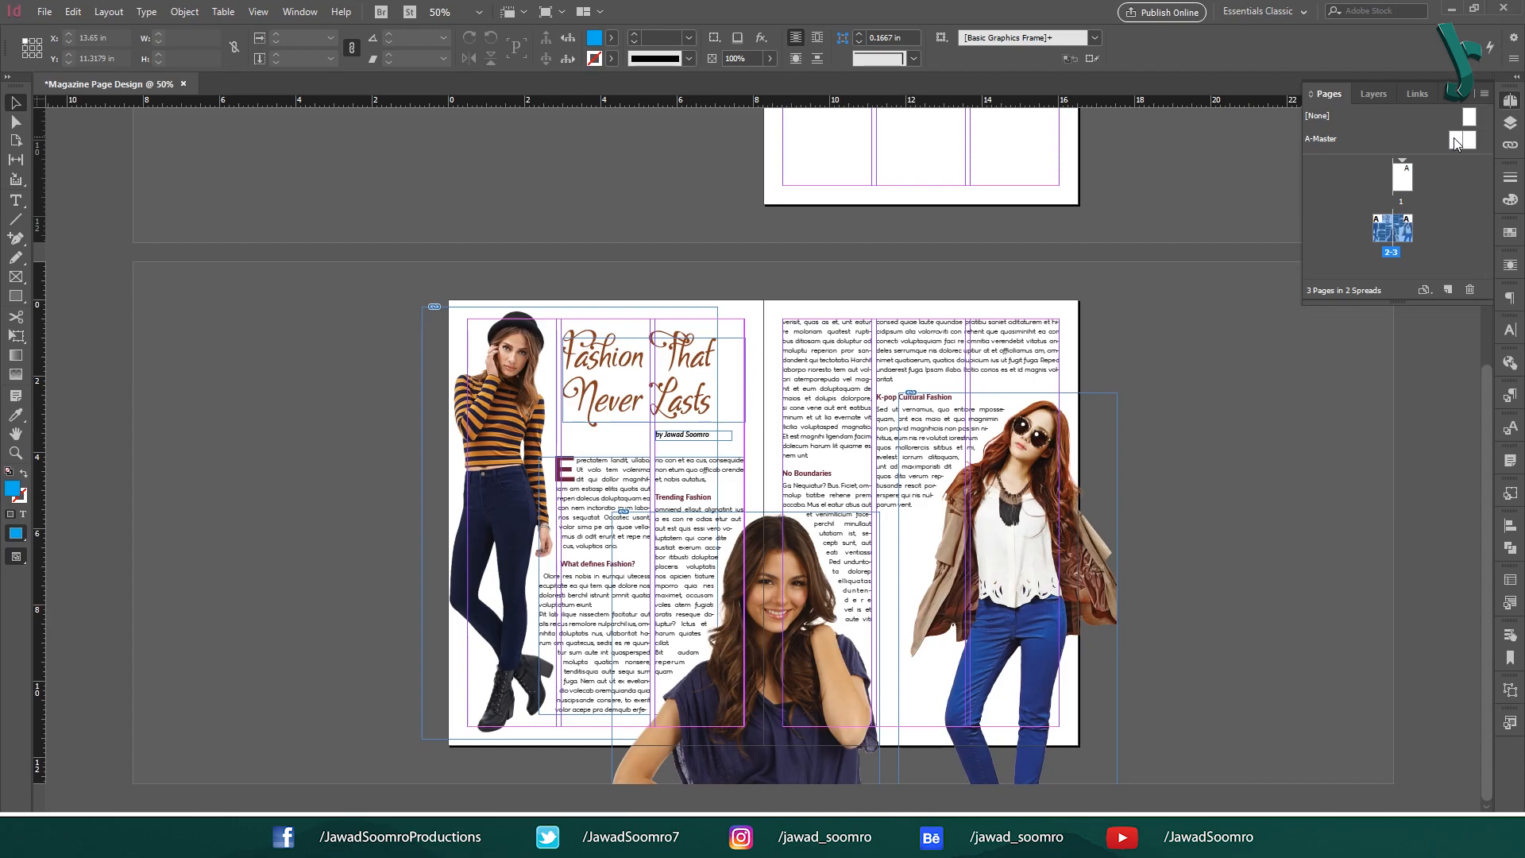
pyautogui.doubleClick(1455, 143)
pyautogui.click(16, 295)
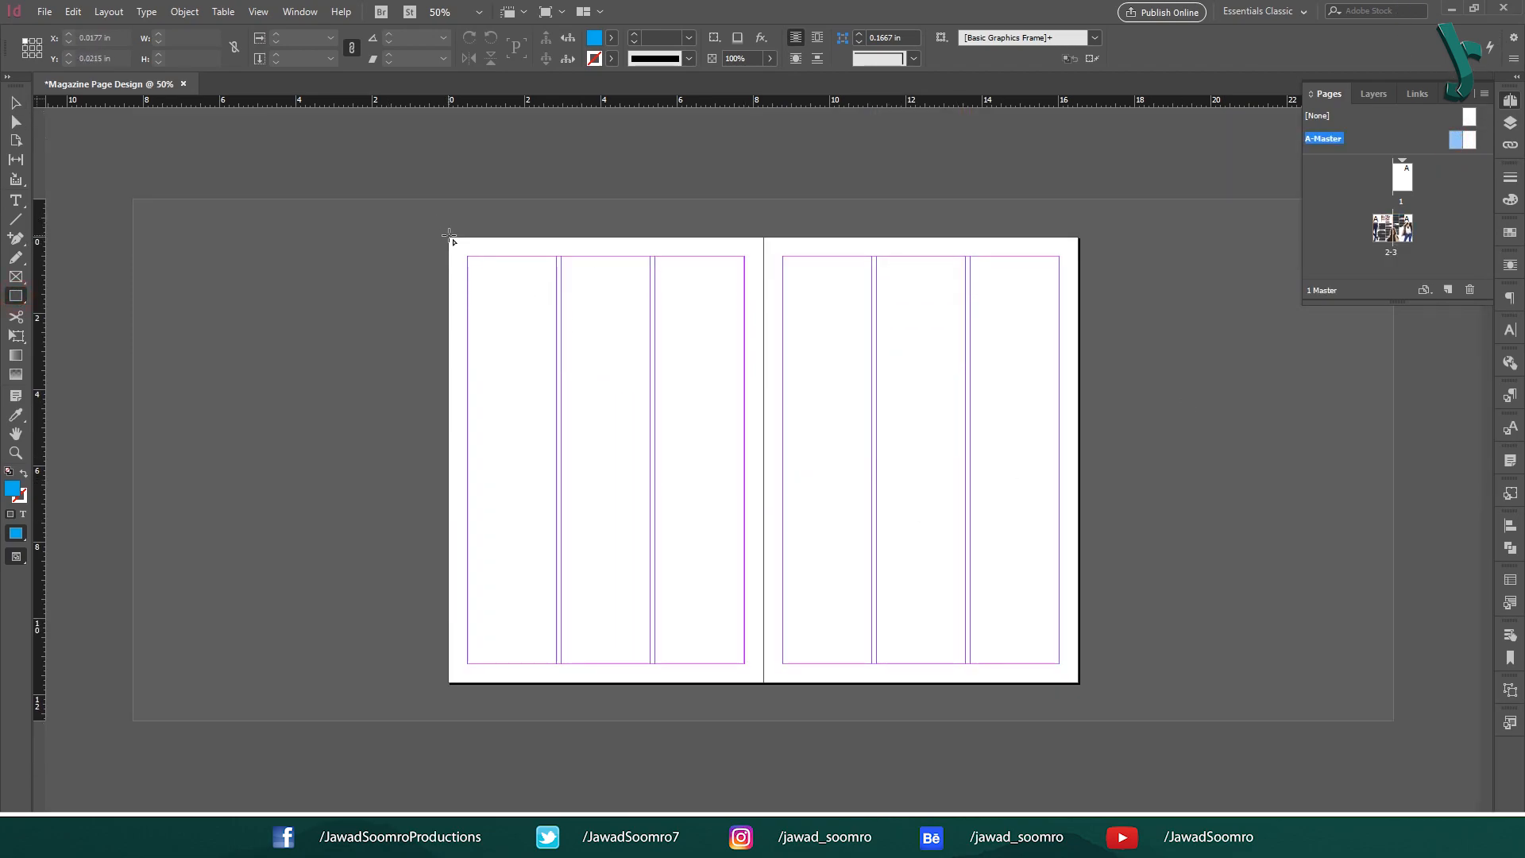
pyautogui.moveTo(448, 236); pyautogui.dragTo(1079, 683)
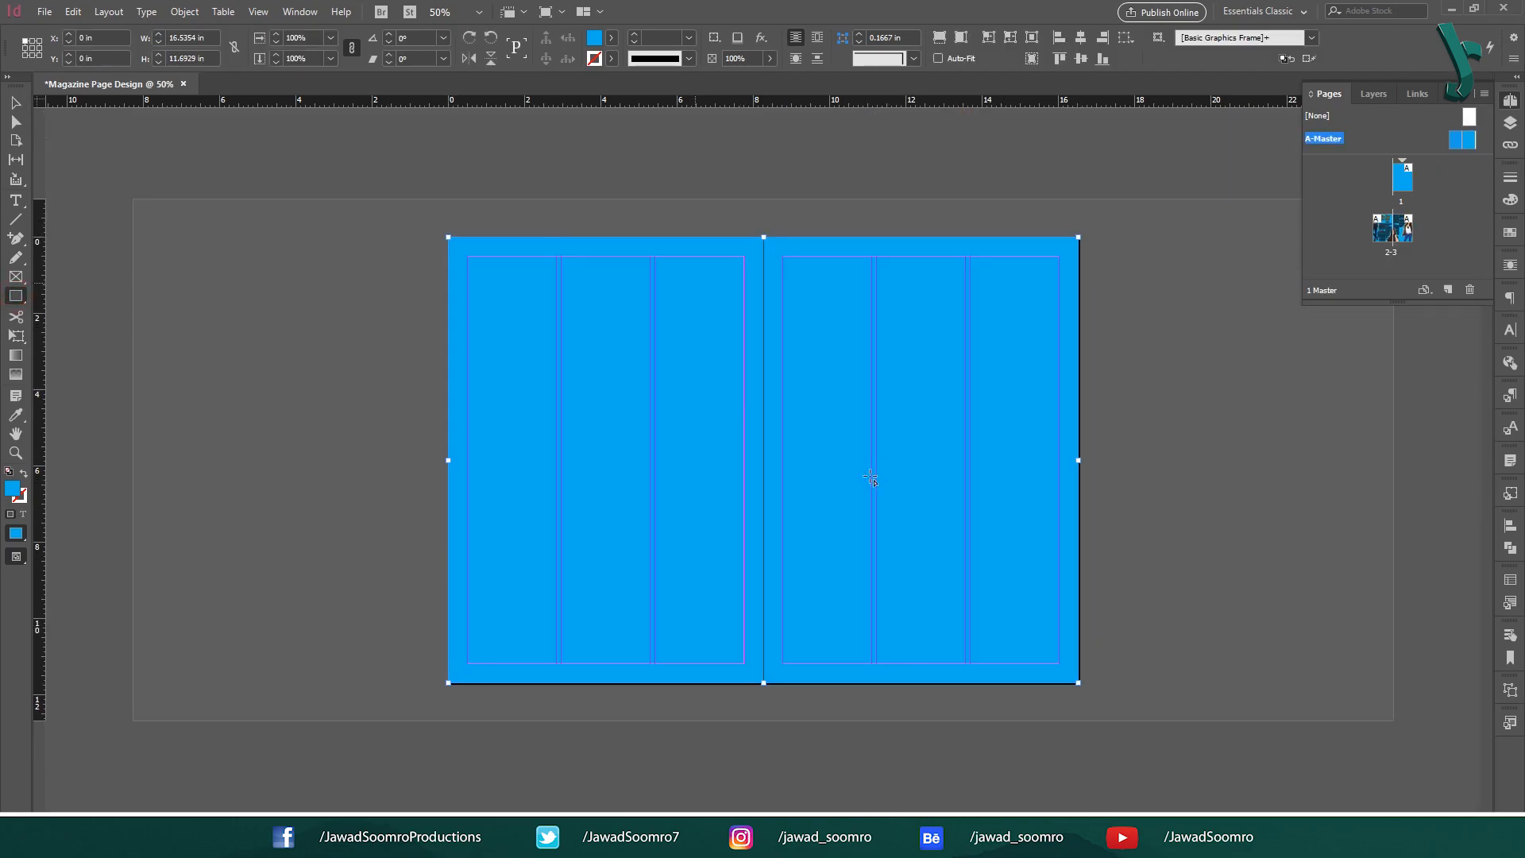
# Fill that rectangle with maroon hex 682244, then draw a second rectangle inside the margins.
pyautogui.click(16, 104)
pyautogui.doubleClick(12, 488)
pyautogui.moveTo(650, 498); pyautogui.dragTo(710, 458)
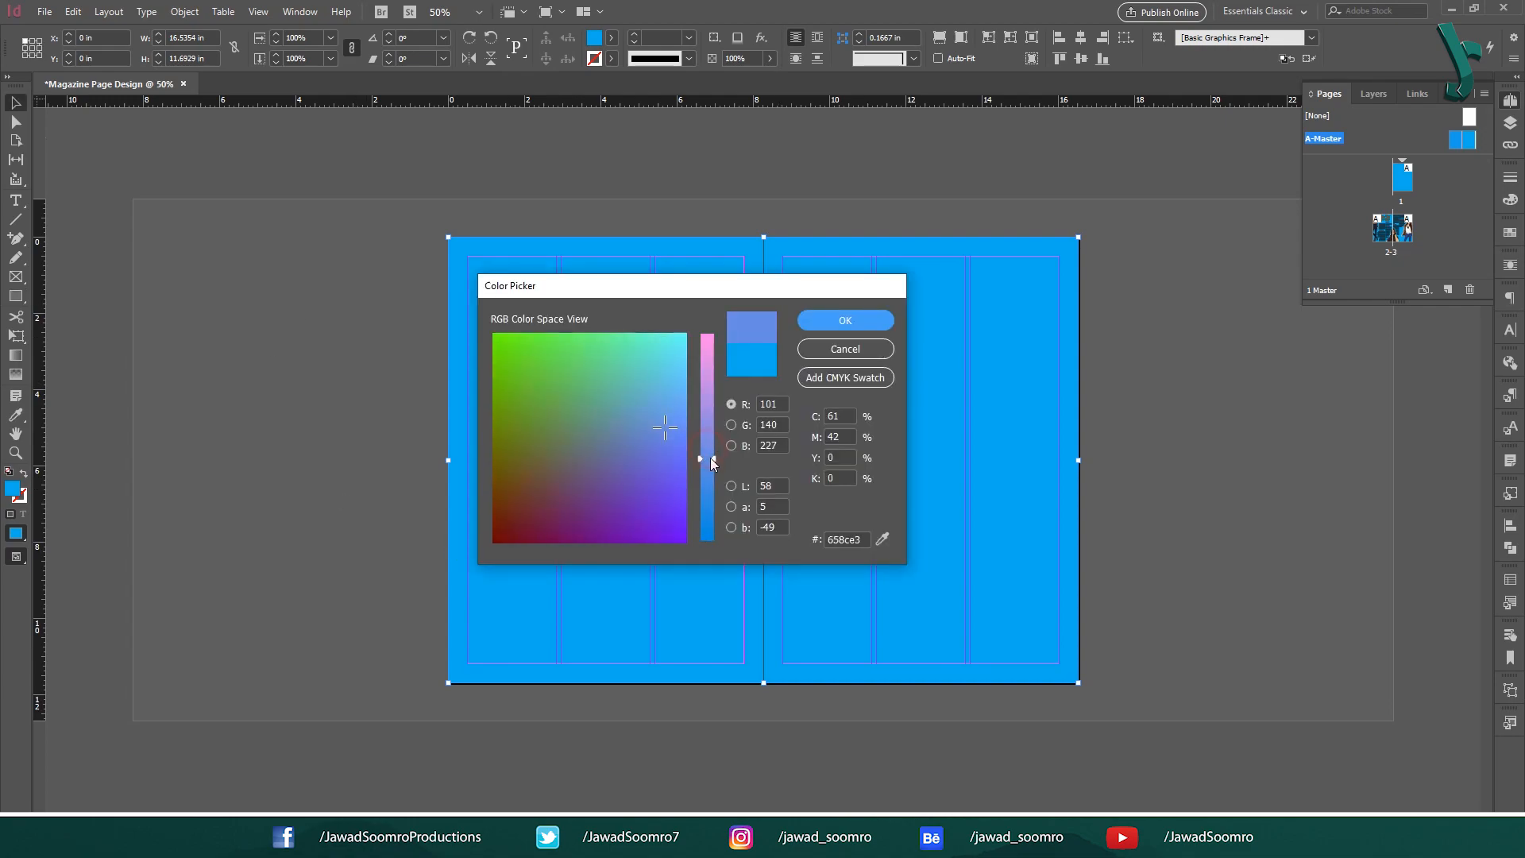
pyautogui.doubleClick(842, 540)
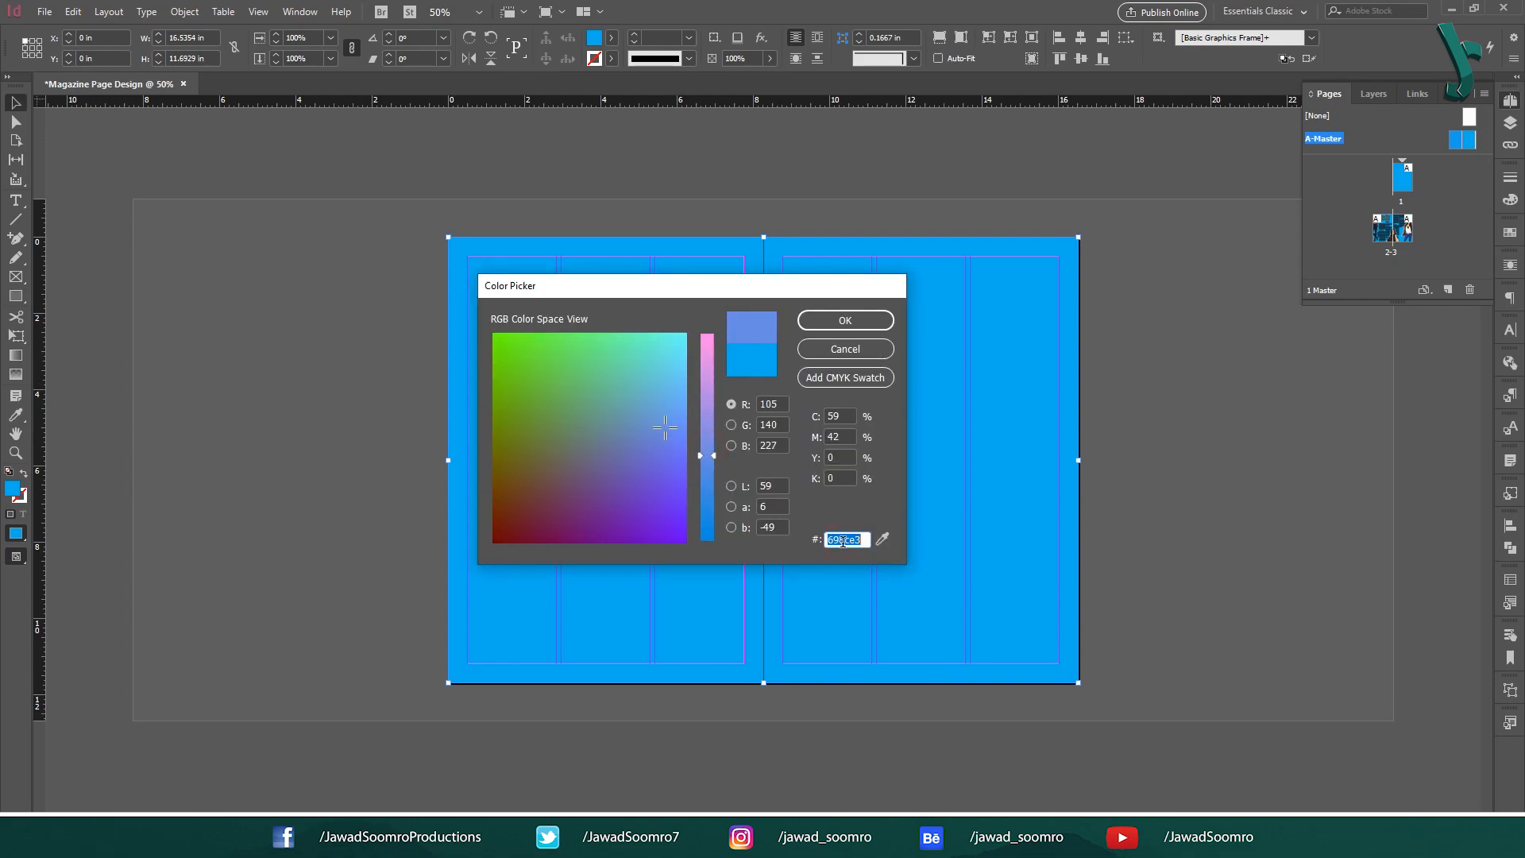
pyautogui.write('68')
pyautogui.write('2244')
pyautogui.click(845, 320)
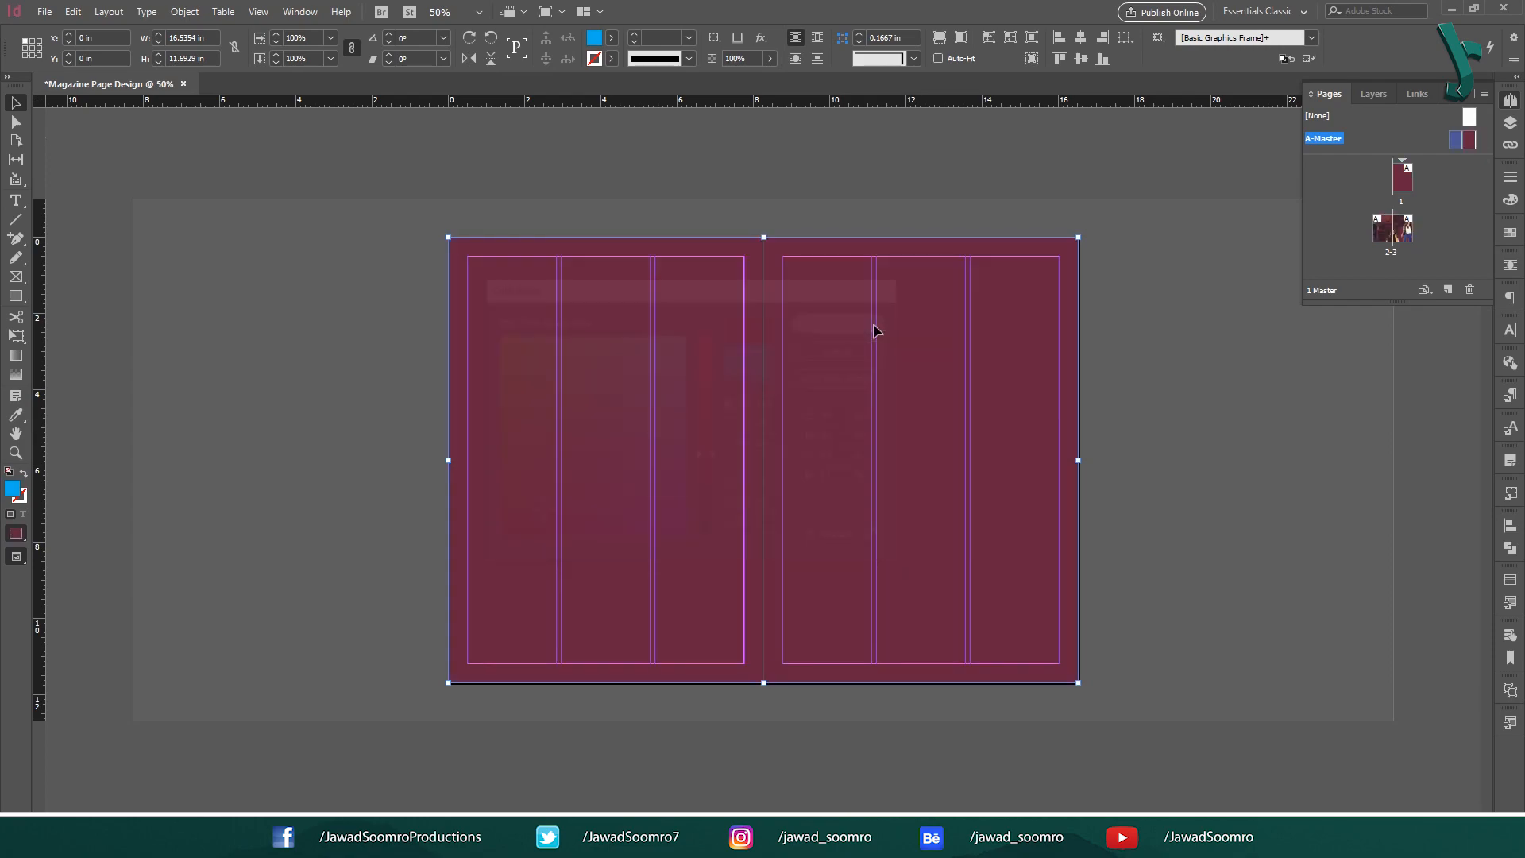
pyautogui.moveTo(467, 255); pyautogui.dragTo(1058, 663)
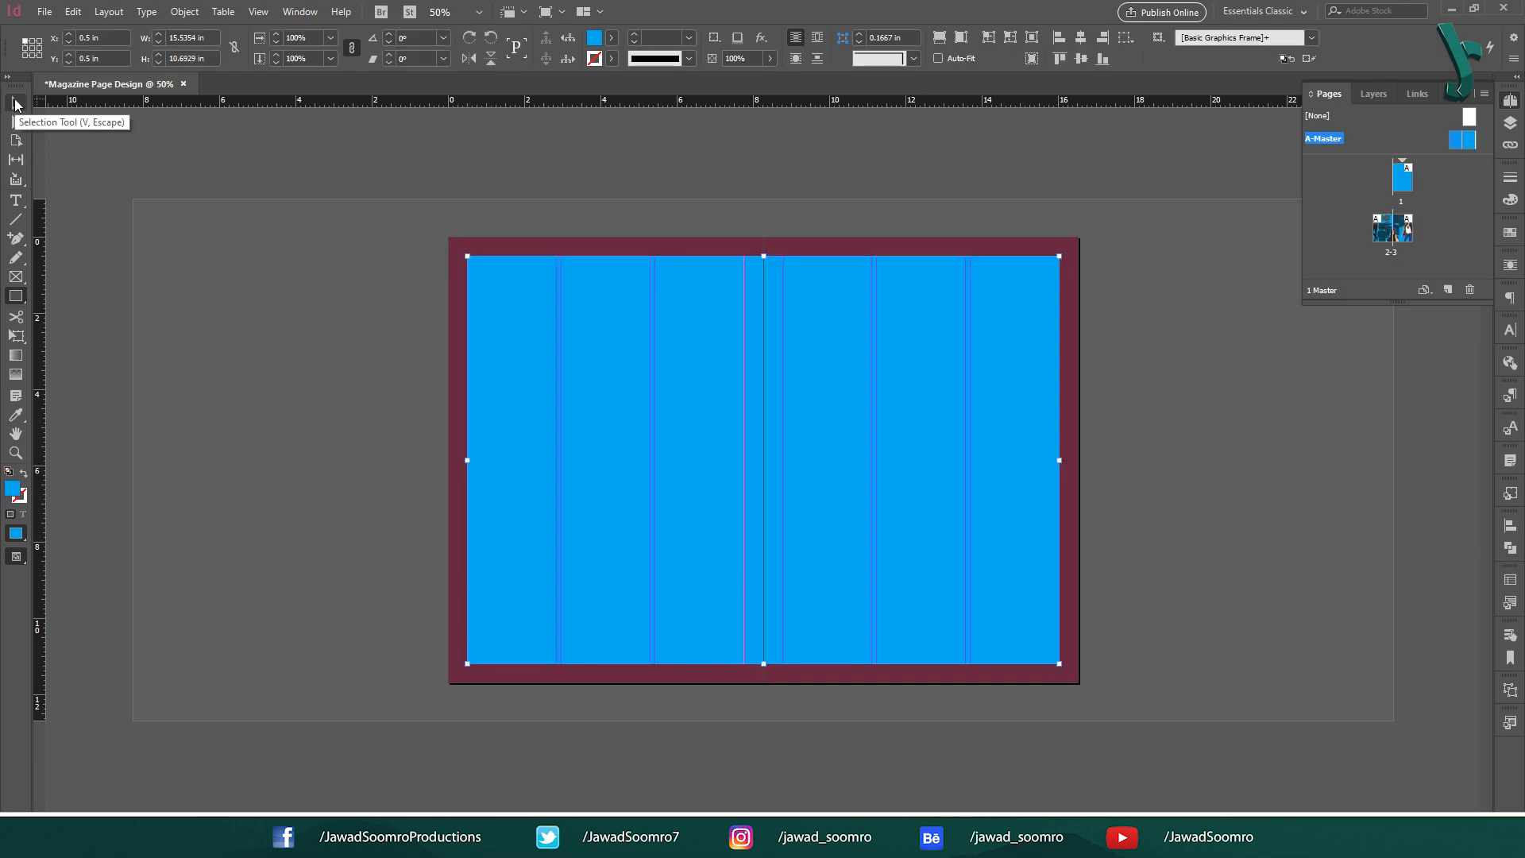
# Open the Pathfinder panel from the Window menu.
pyautogui.click(16, 103)
pyautogui.click(300, 12)
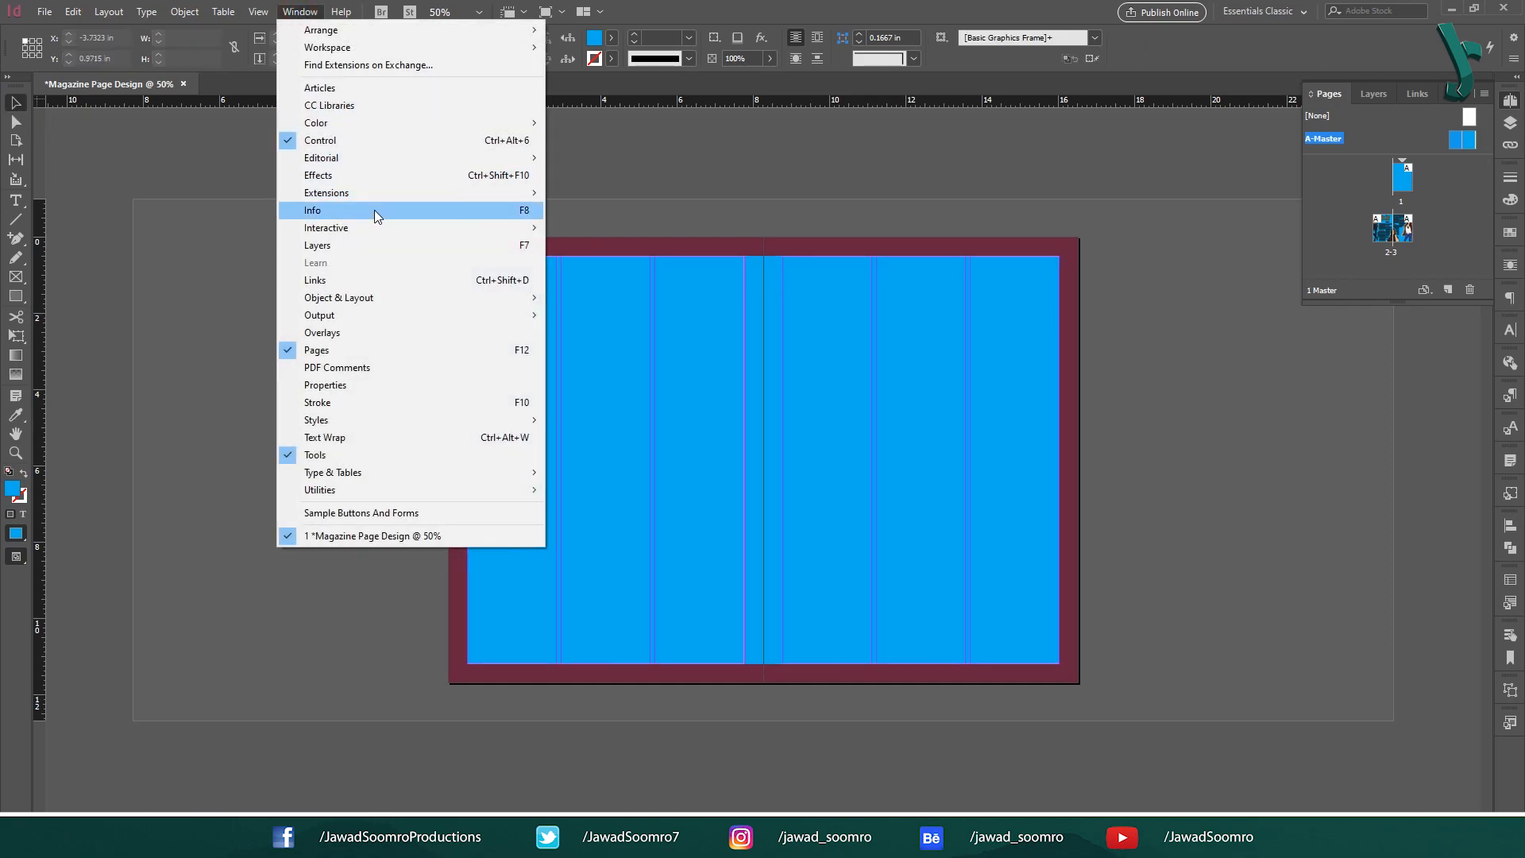
pyautogui.moveTo(403, 297)
pyautogui.click(613, 316)
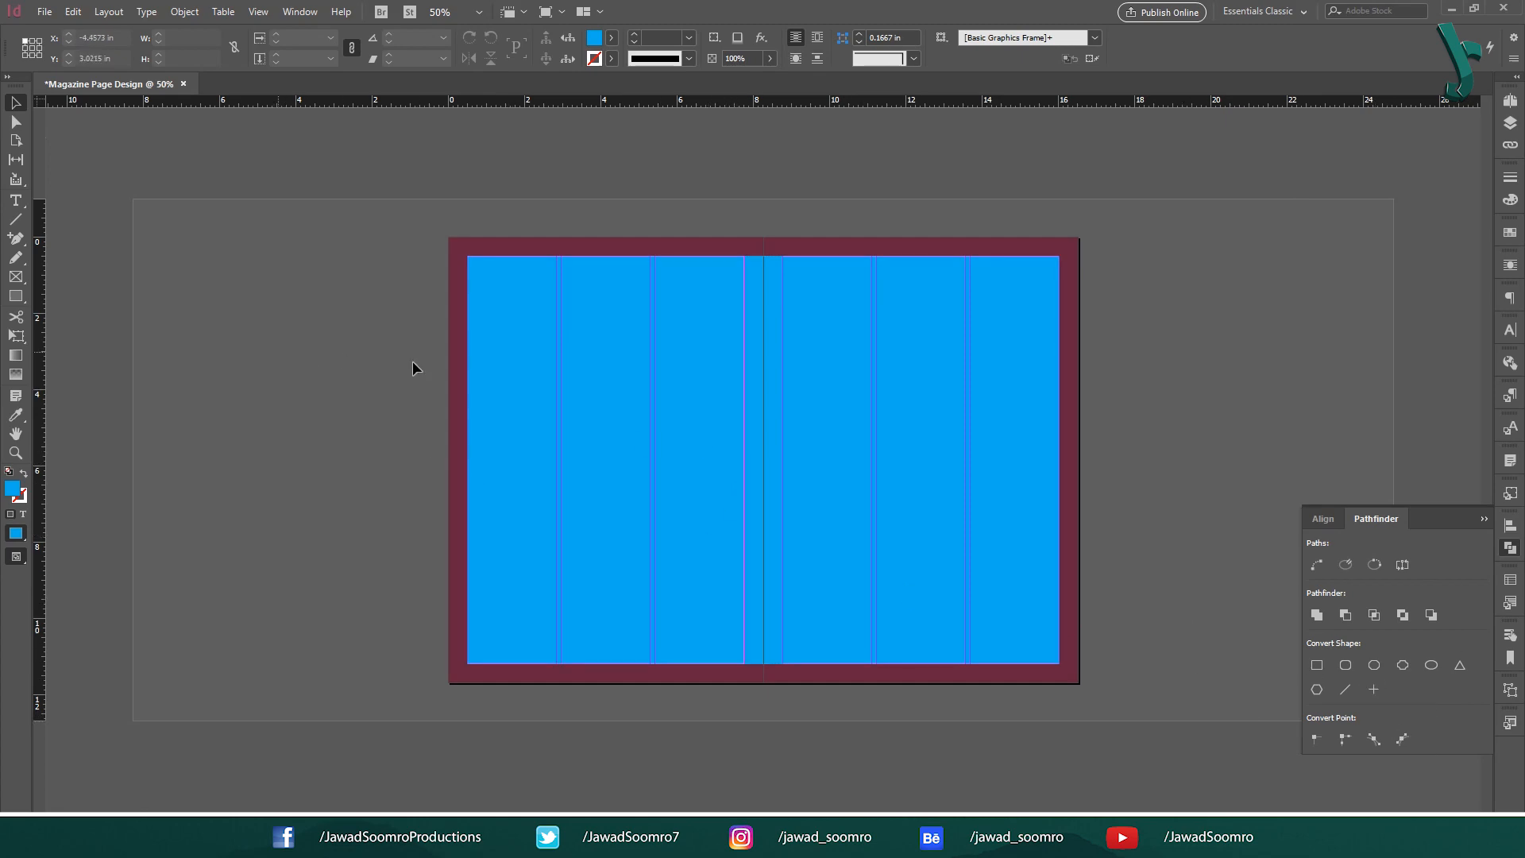
# Rearrange the stacking so the maroon frame sits behind the blue inner rectangle.
pyautogui.click(619, 359)
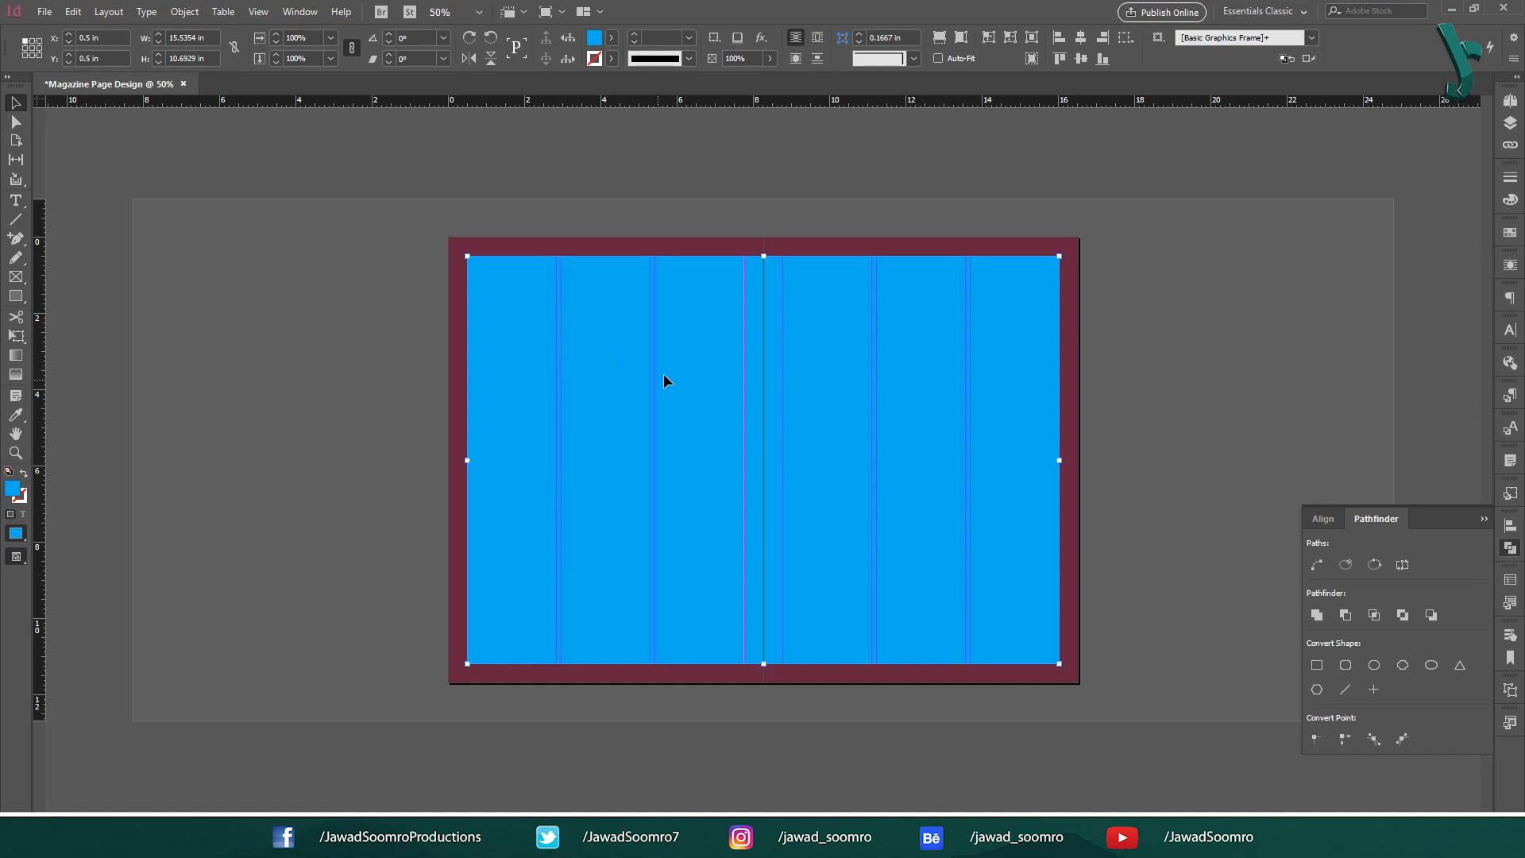
pyautogui.rightClick(731, 354)
pyautogui.moveTo(794, 484)
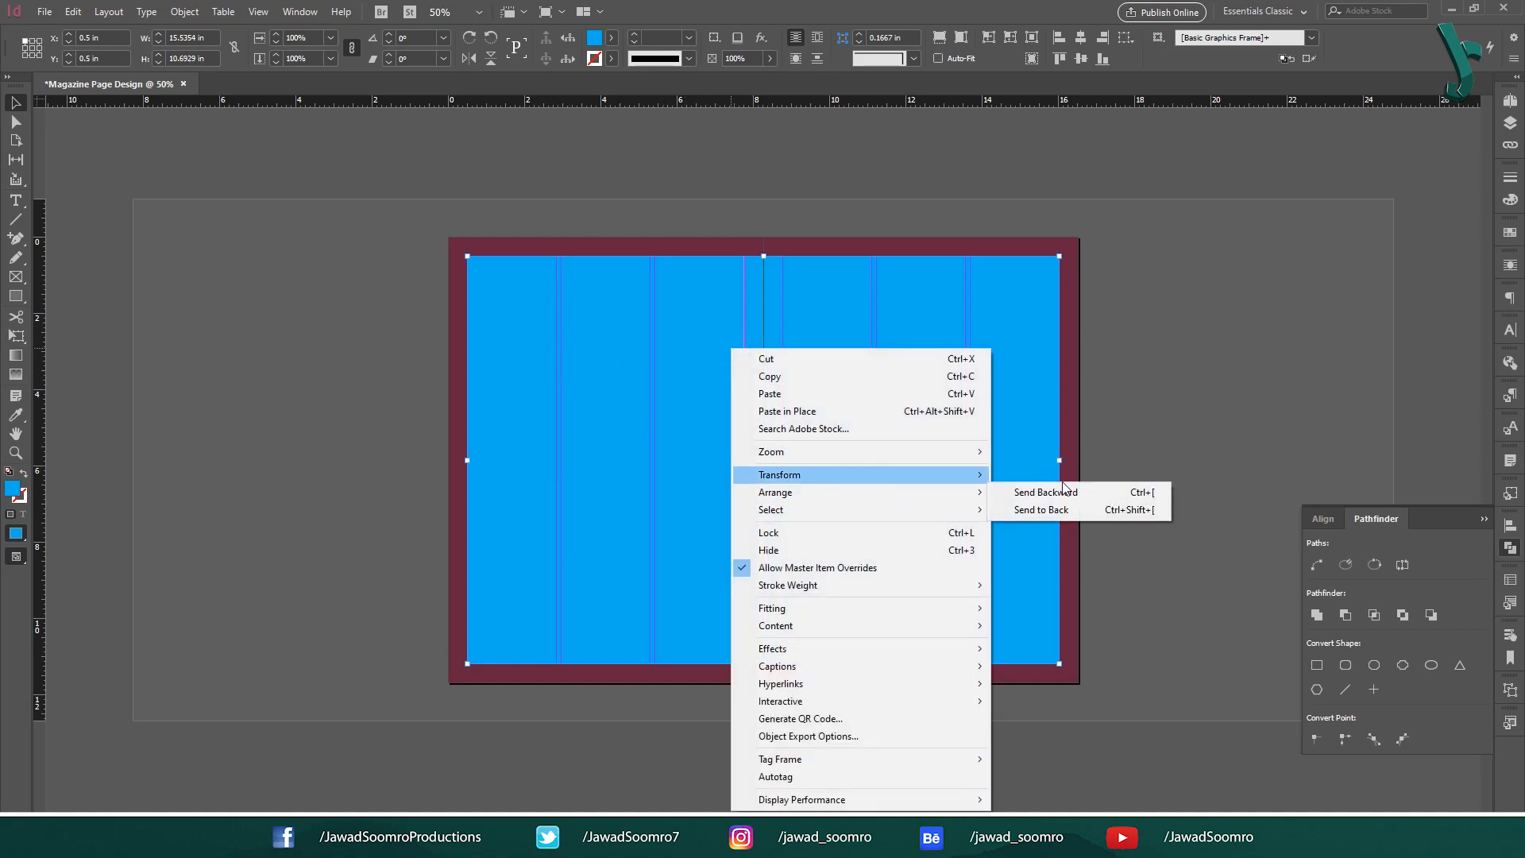
pyautogui.click(1025, 487)
pyautogui.rightClick(667, 244)
pyautogui.moveTo(794, 388)
pyautogui.click(950, 384)
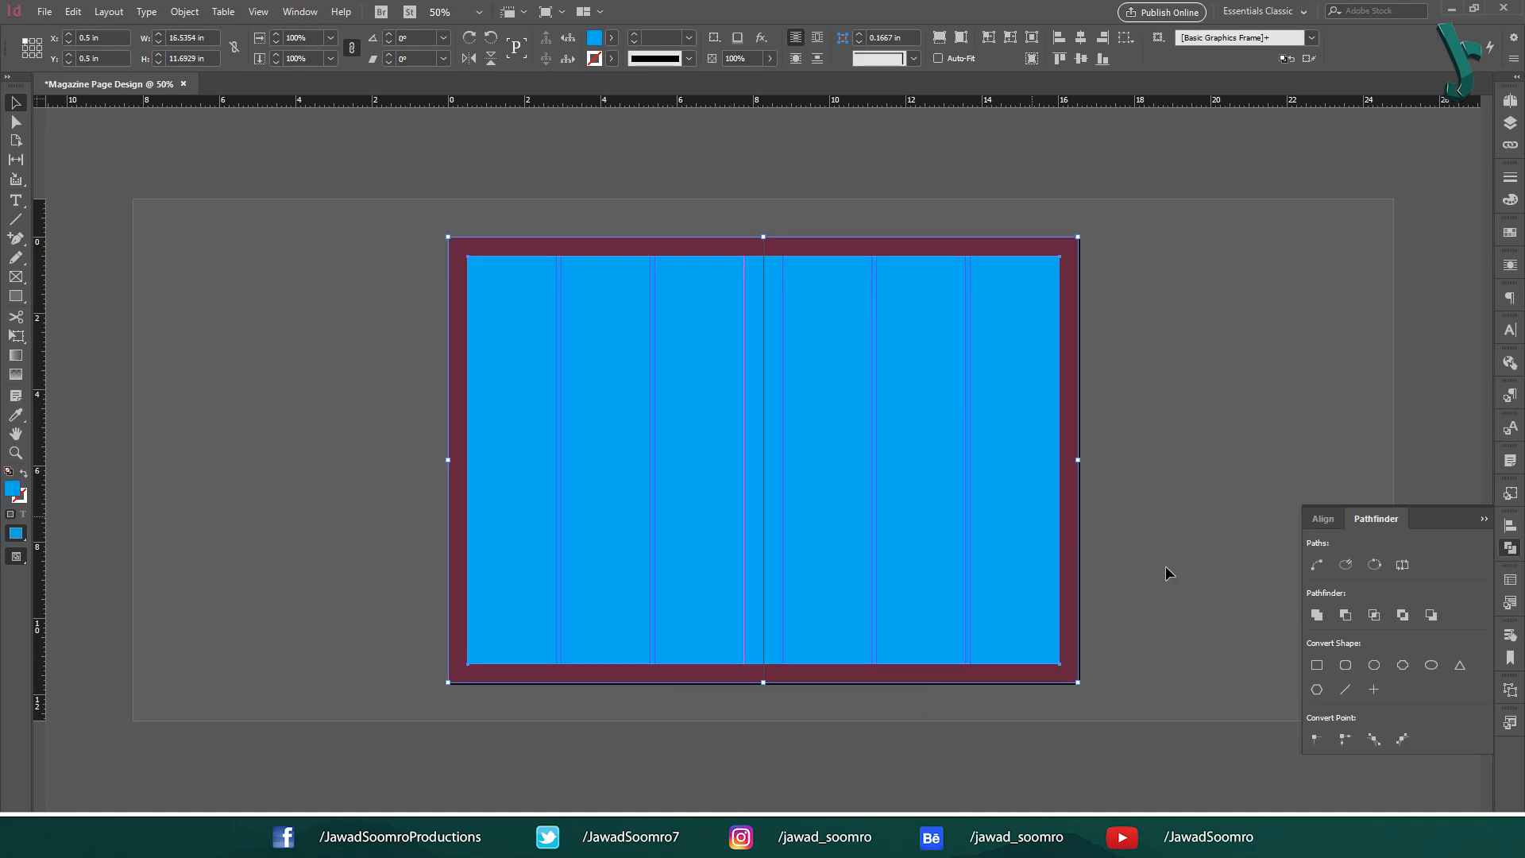
# Subtract the blue rectangle from the maroon frame, leaving a maroon border.
pyautogui.click(1348, 616)
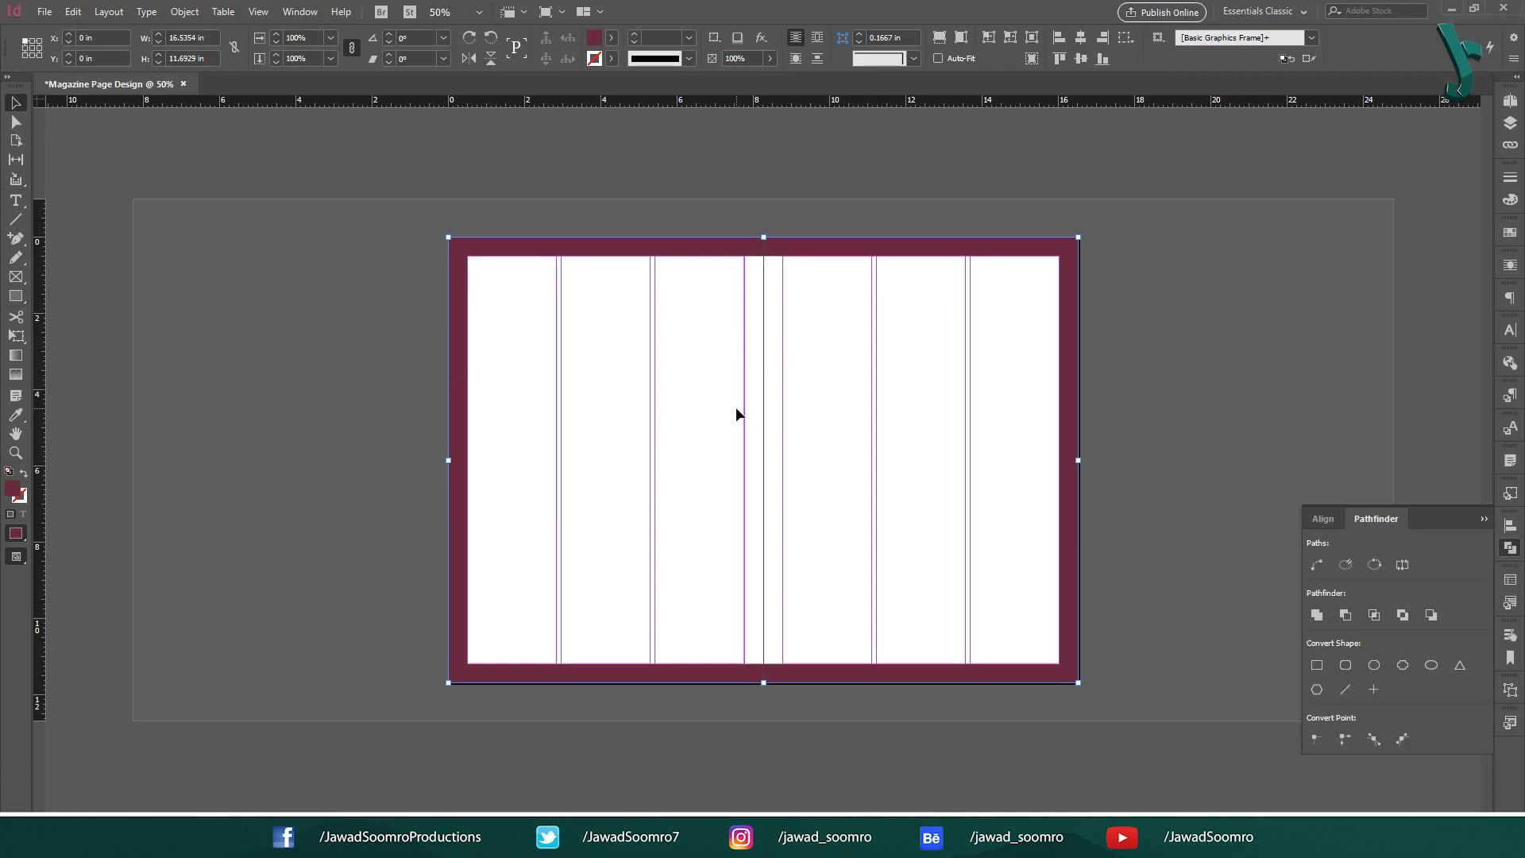
pyautogui.click(1162, 342)
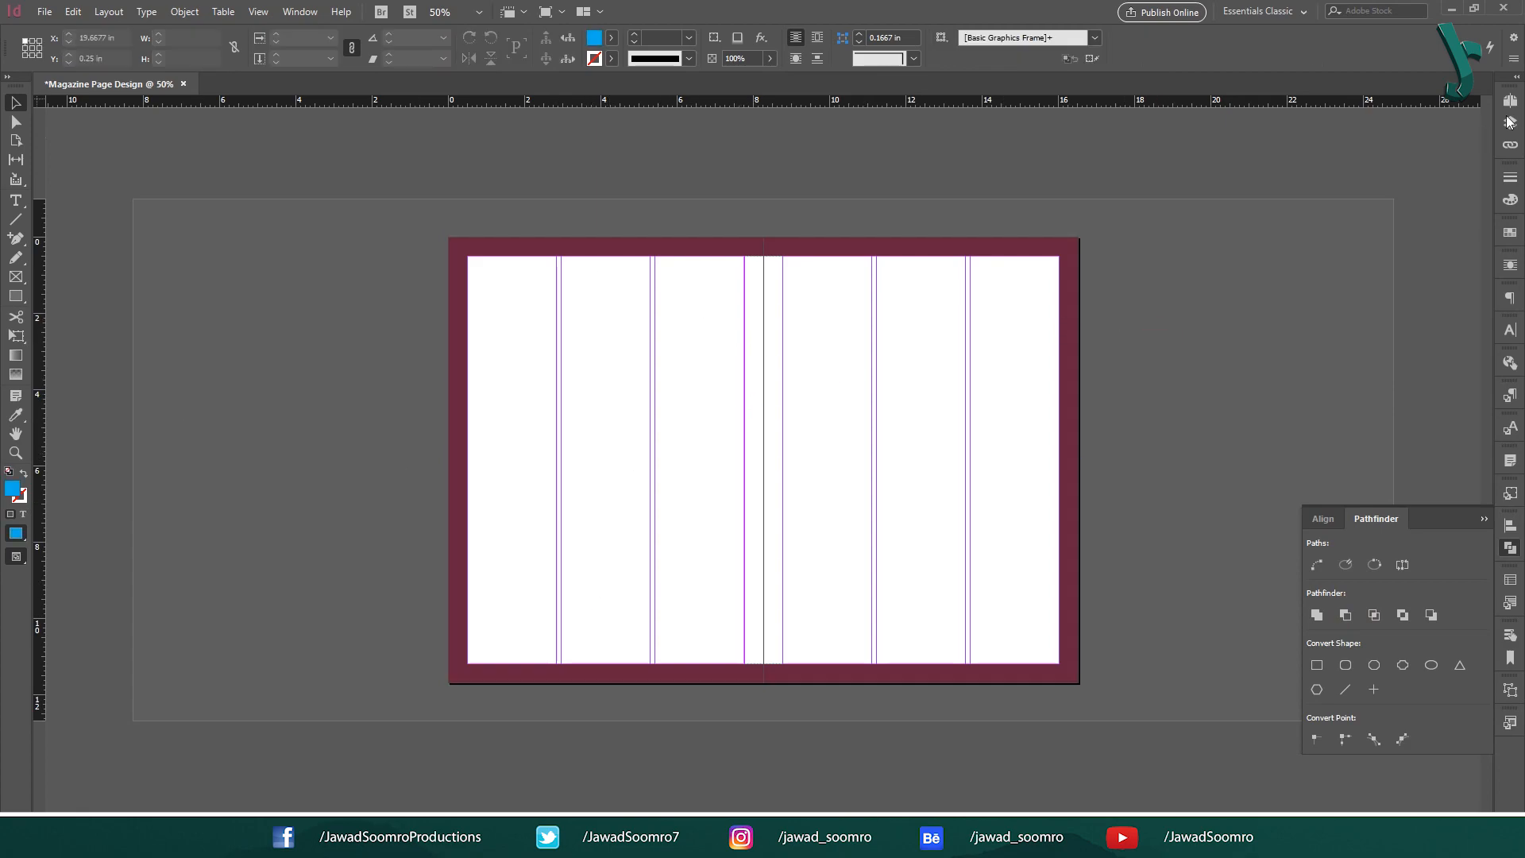
pyautogui.click(1510, 100)
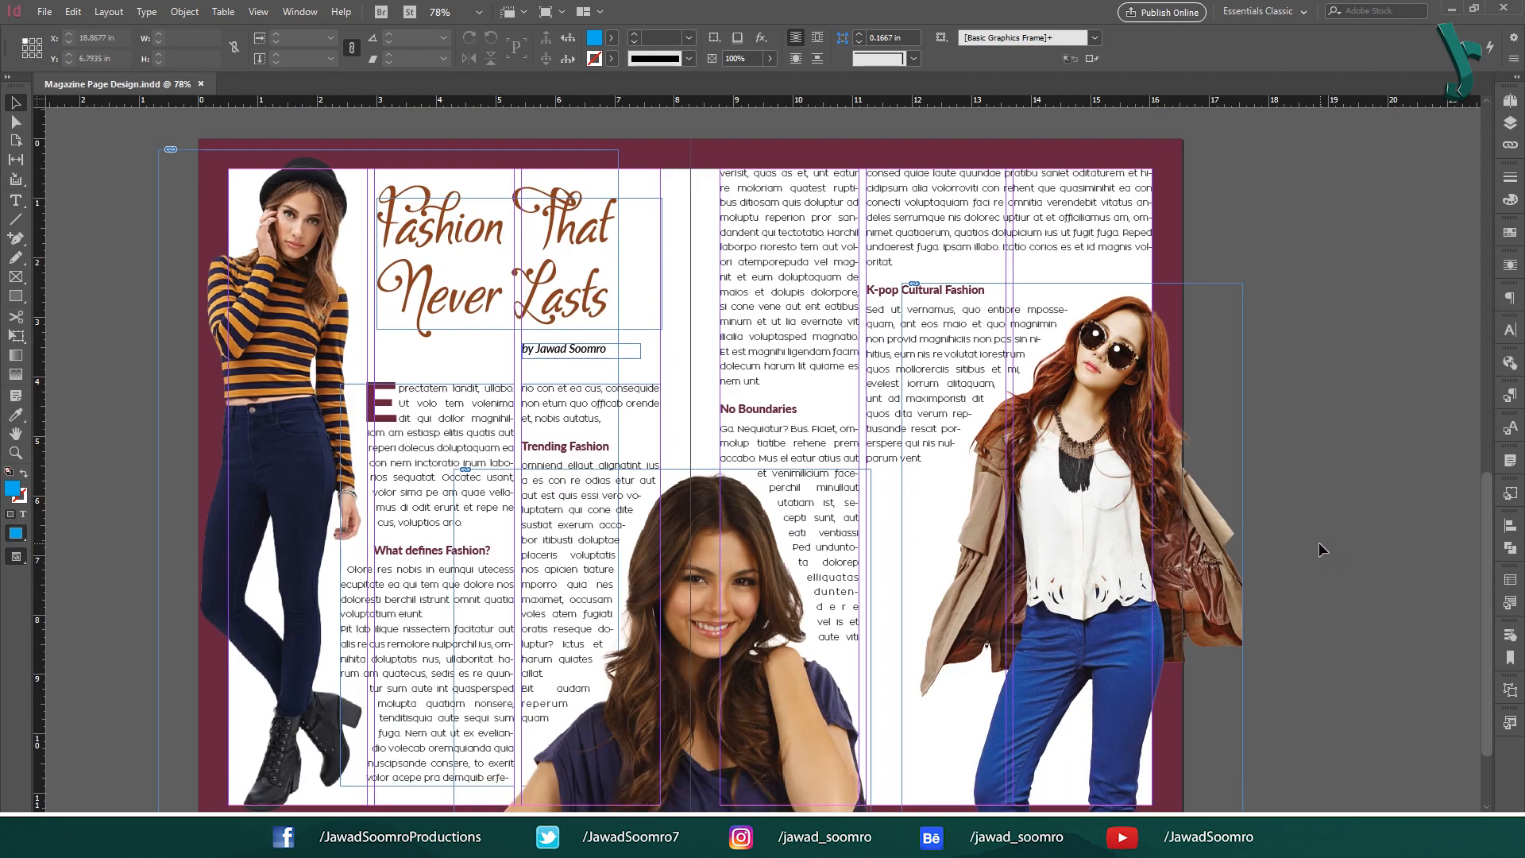
# Draw a maroon box beside the right-hand model and apply the Comments object style.
pyautogui.click(15, 296)
pyautogui.moveTo(862, 536); pyautogui.dragTo(1006, 768)
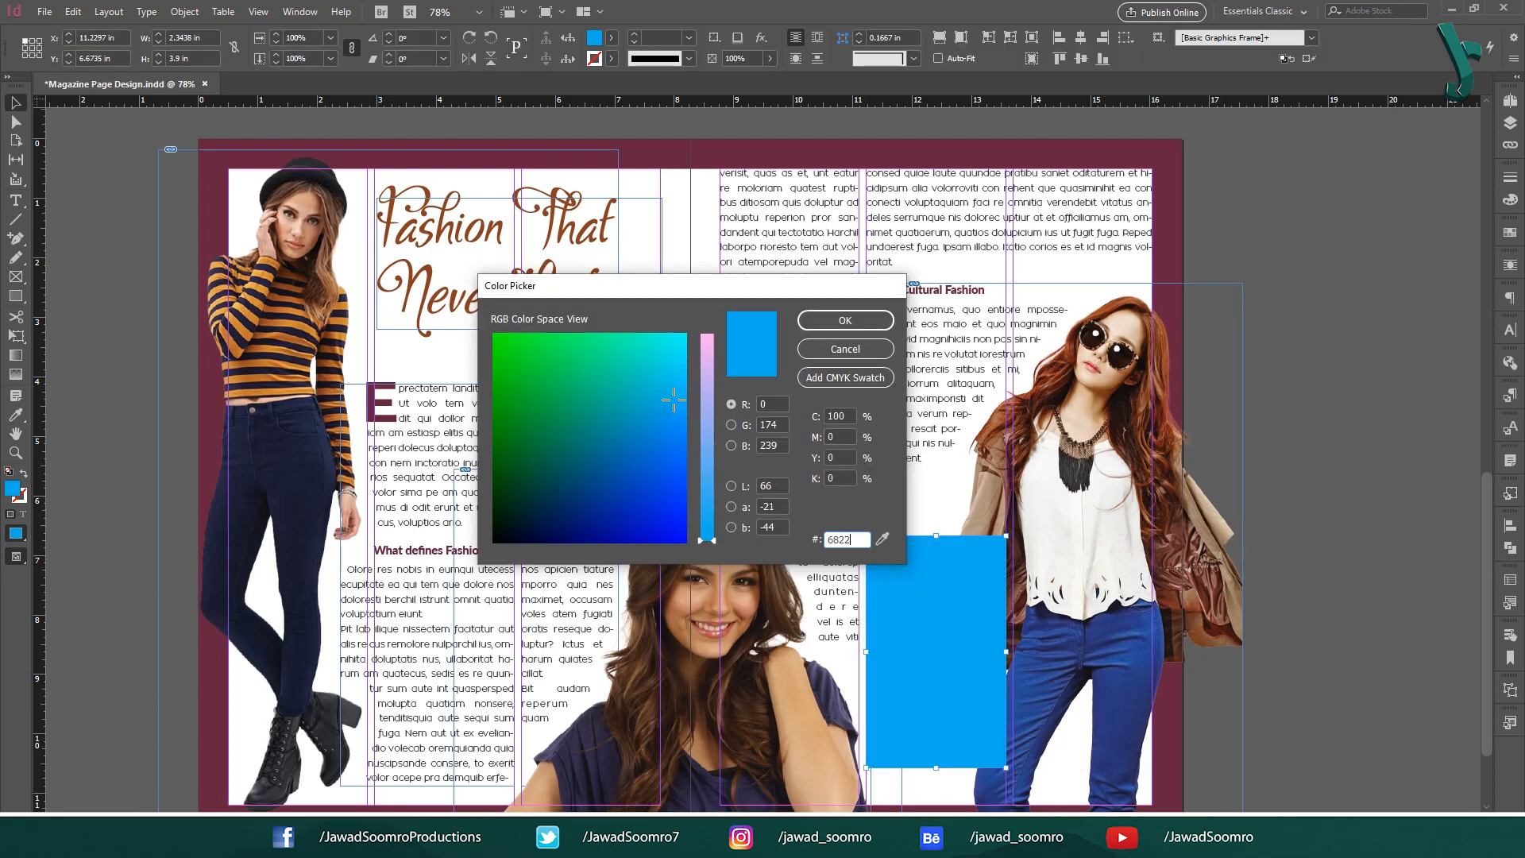
pyautogui.press('Return')
pyautogui.click(1511, 493)
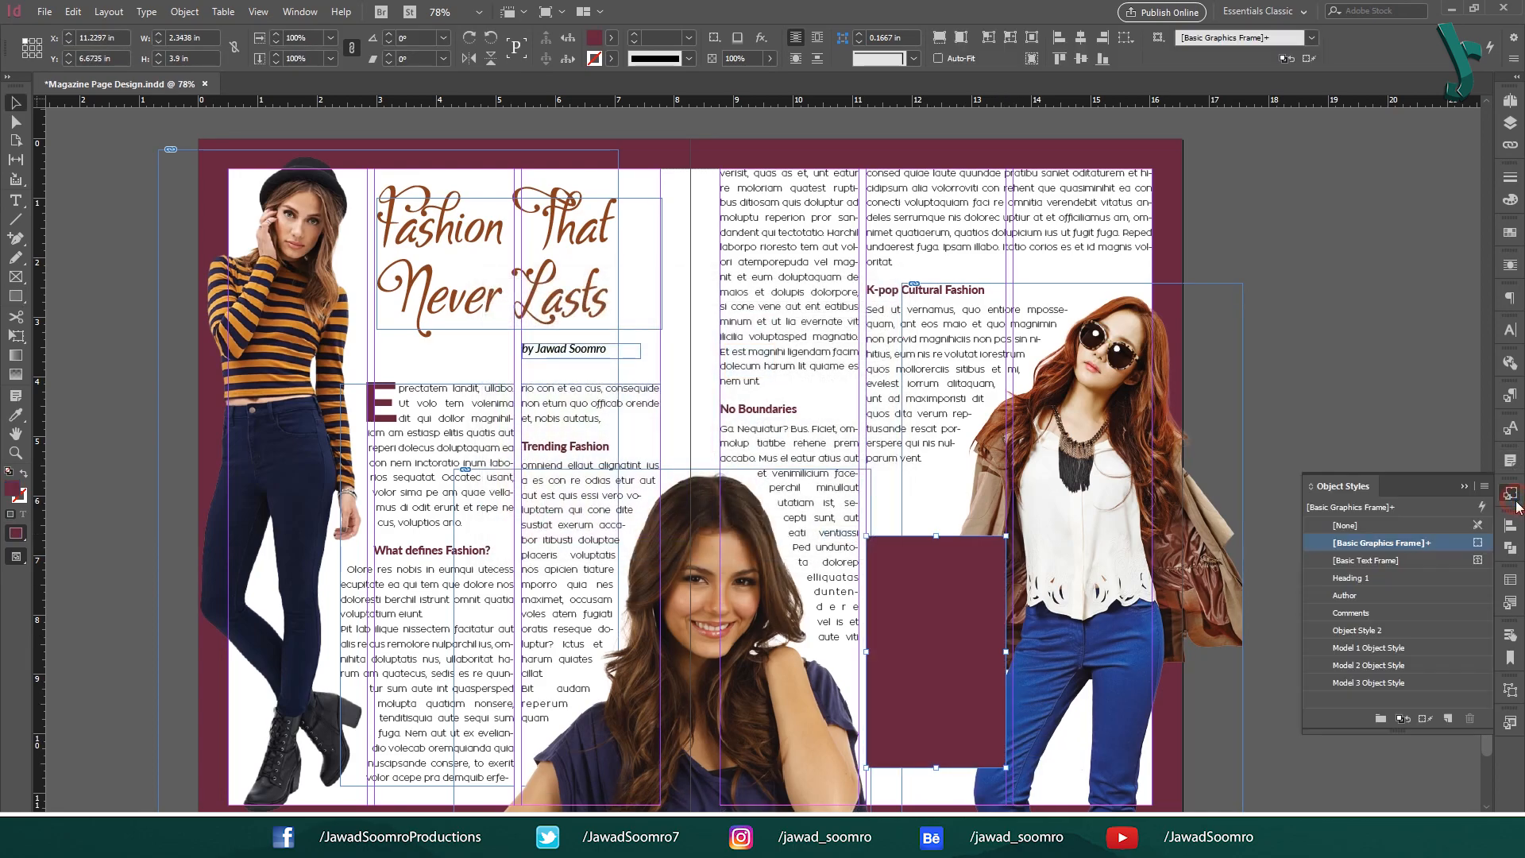
pyautogui.click(1355, 613)
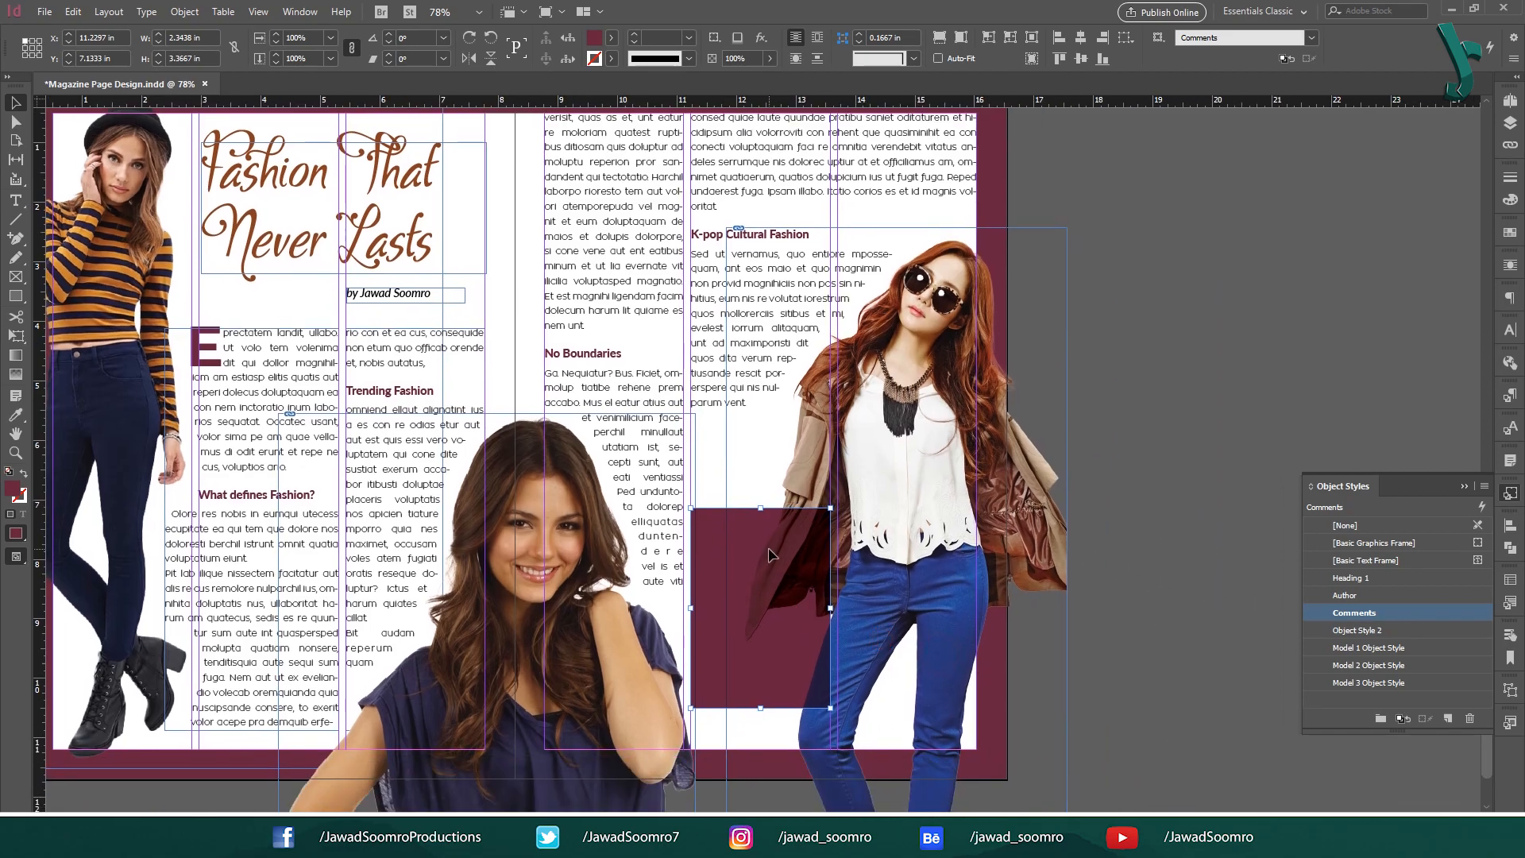
# Zoom in on the box and open the Comments style's options.
pyautogui.hotkey('ctrl', '2')
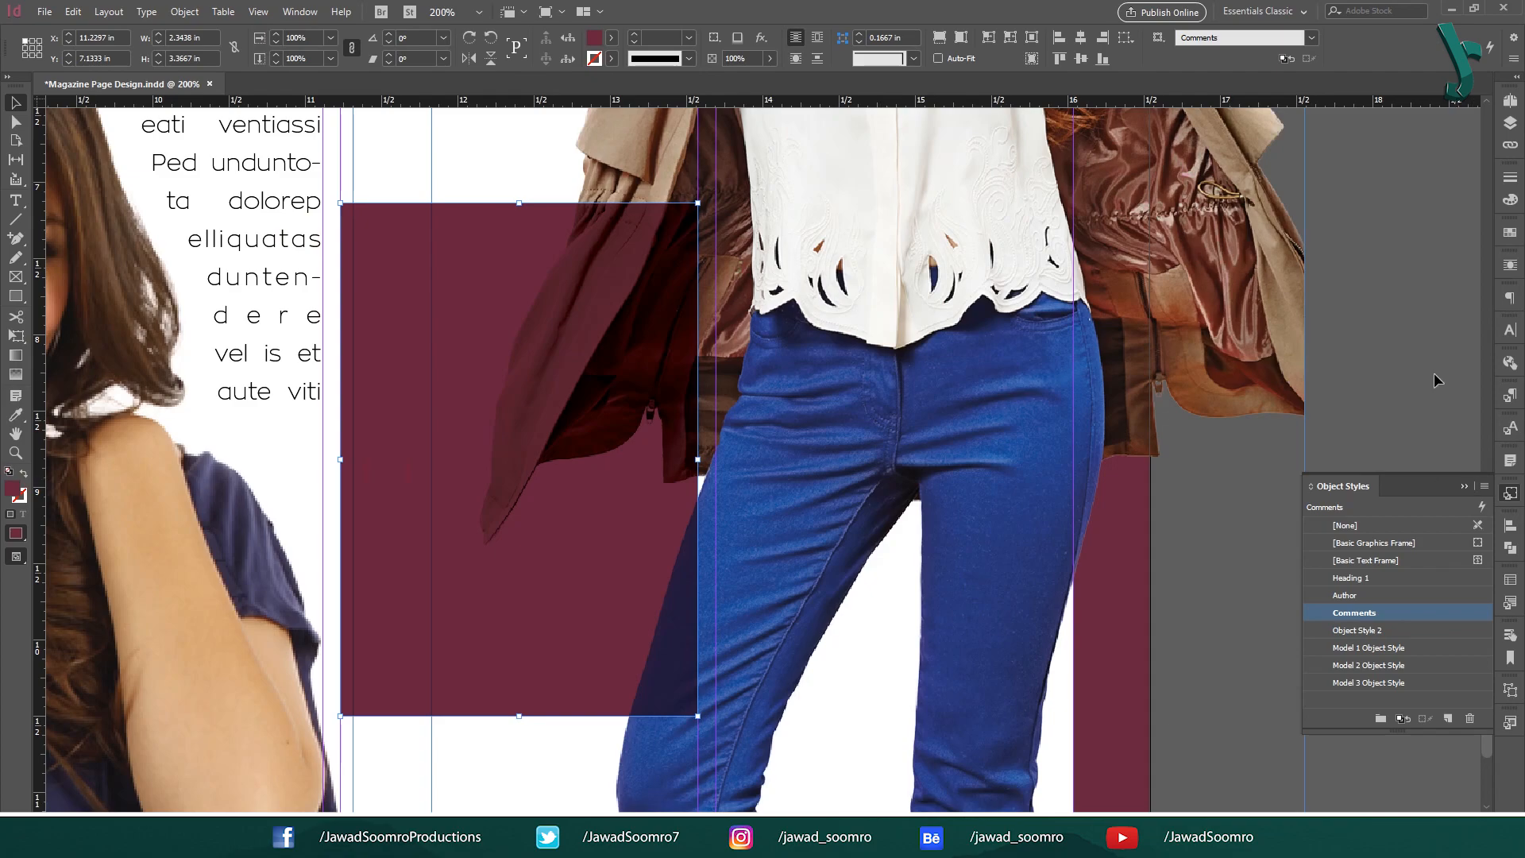
pyautogui.click(1433, 373)
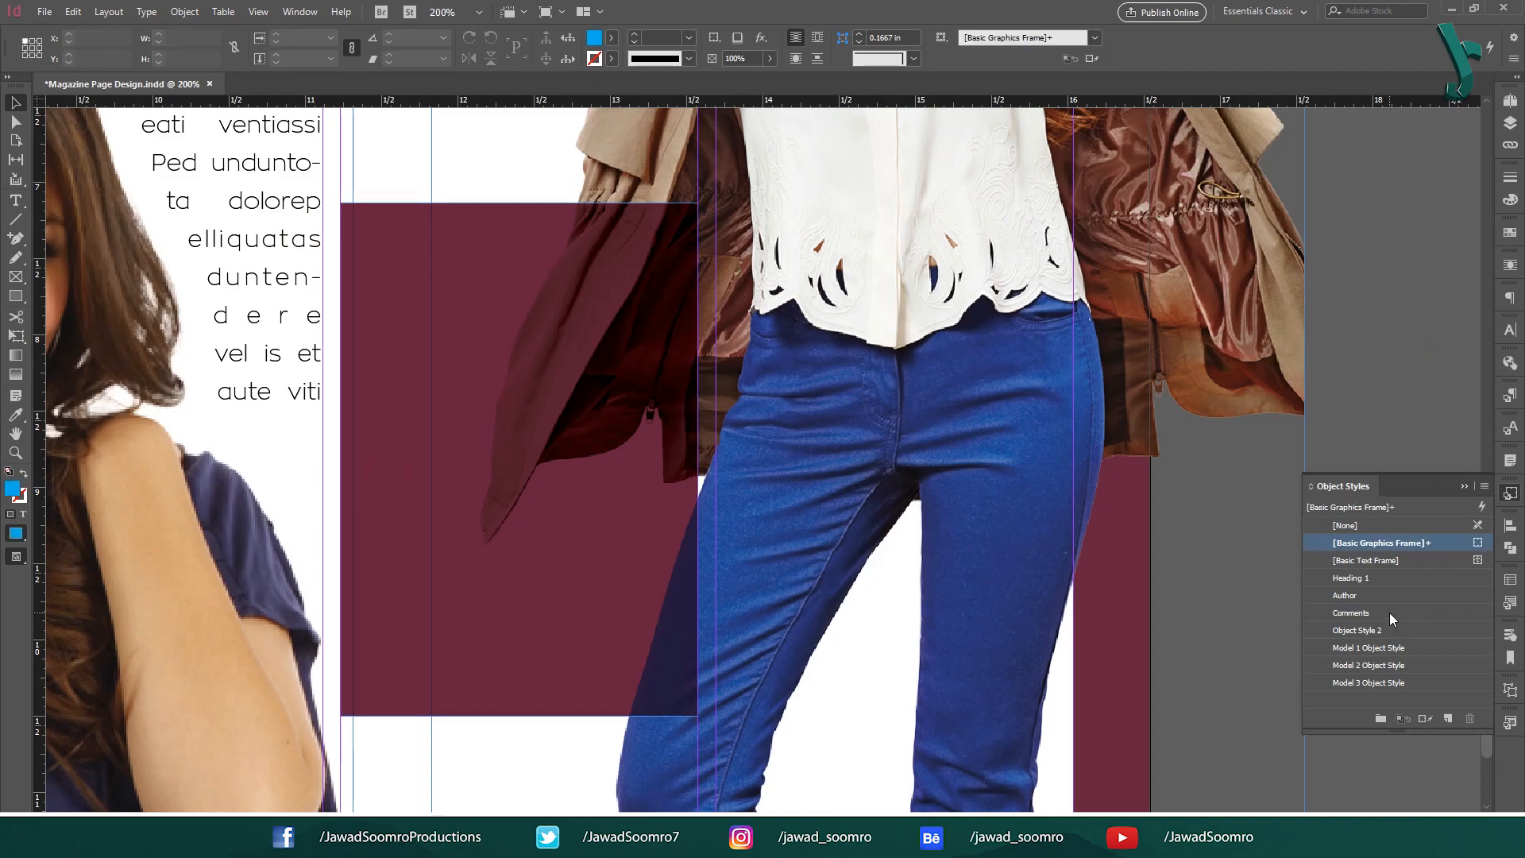
pyautogui.click(1389, 611)
pyautogui.doubleClick(1388, 612)
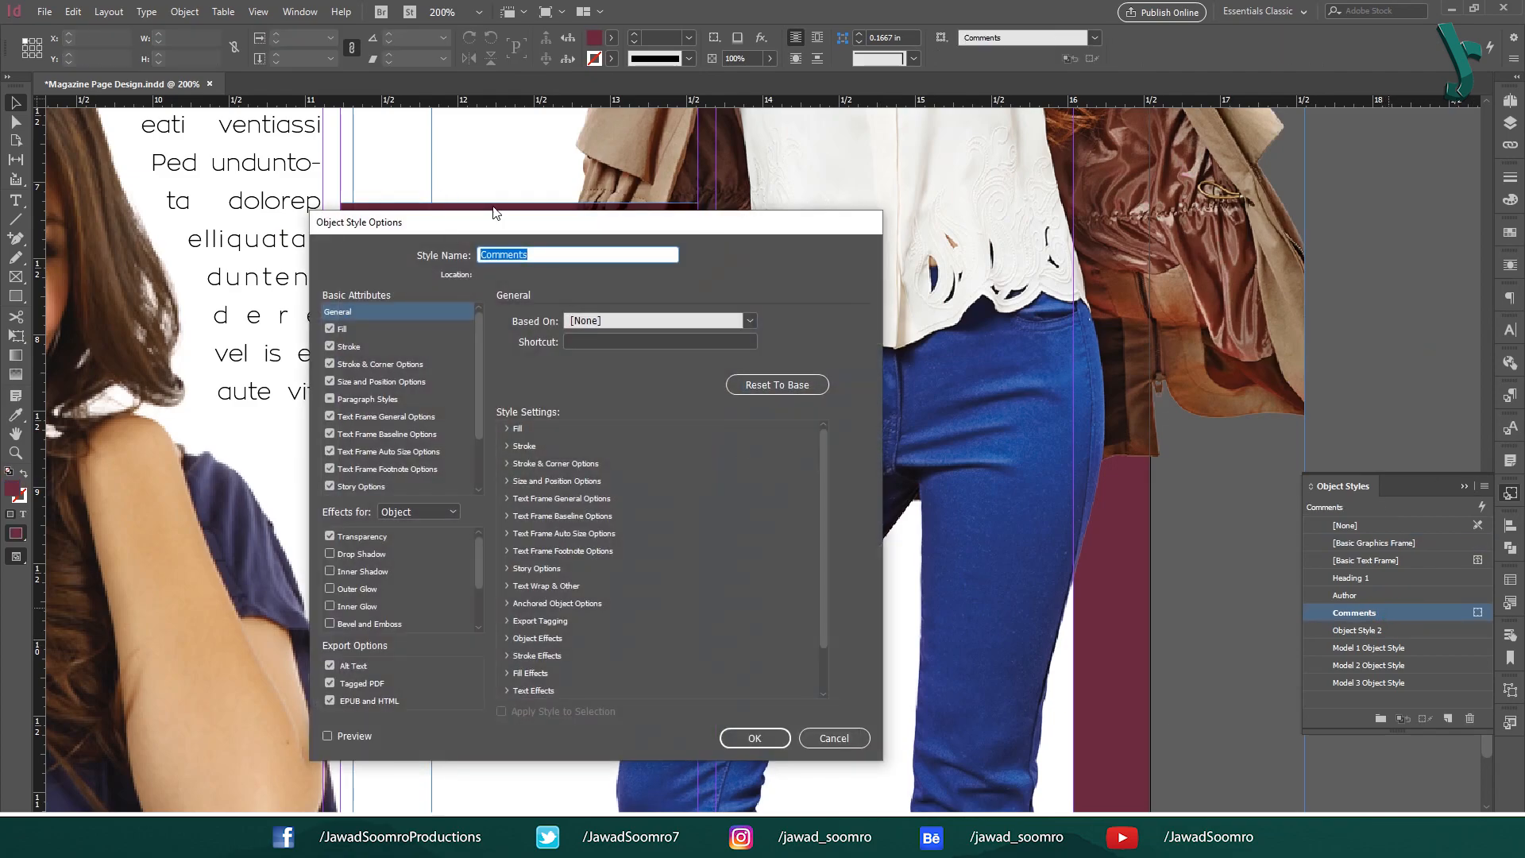
pyautogui.moveTo(528, 214); pyautogui.dragTo(1168, 134)
pyautogui.click(1033, 301)
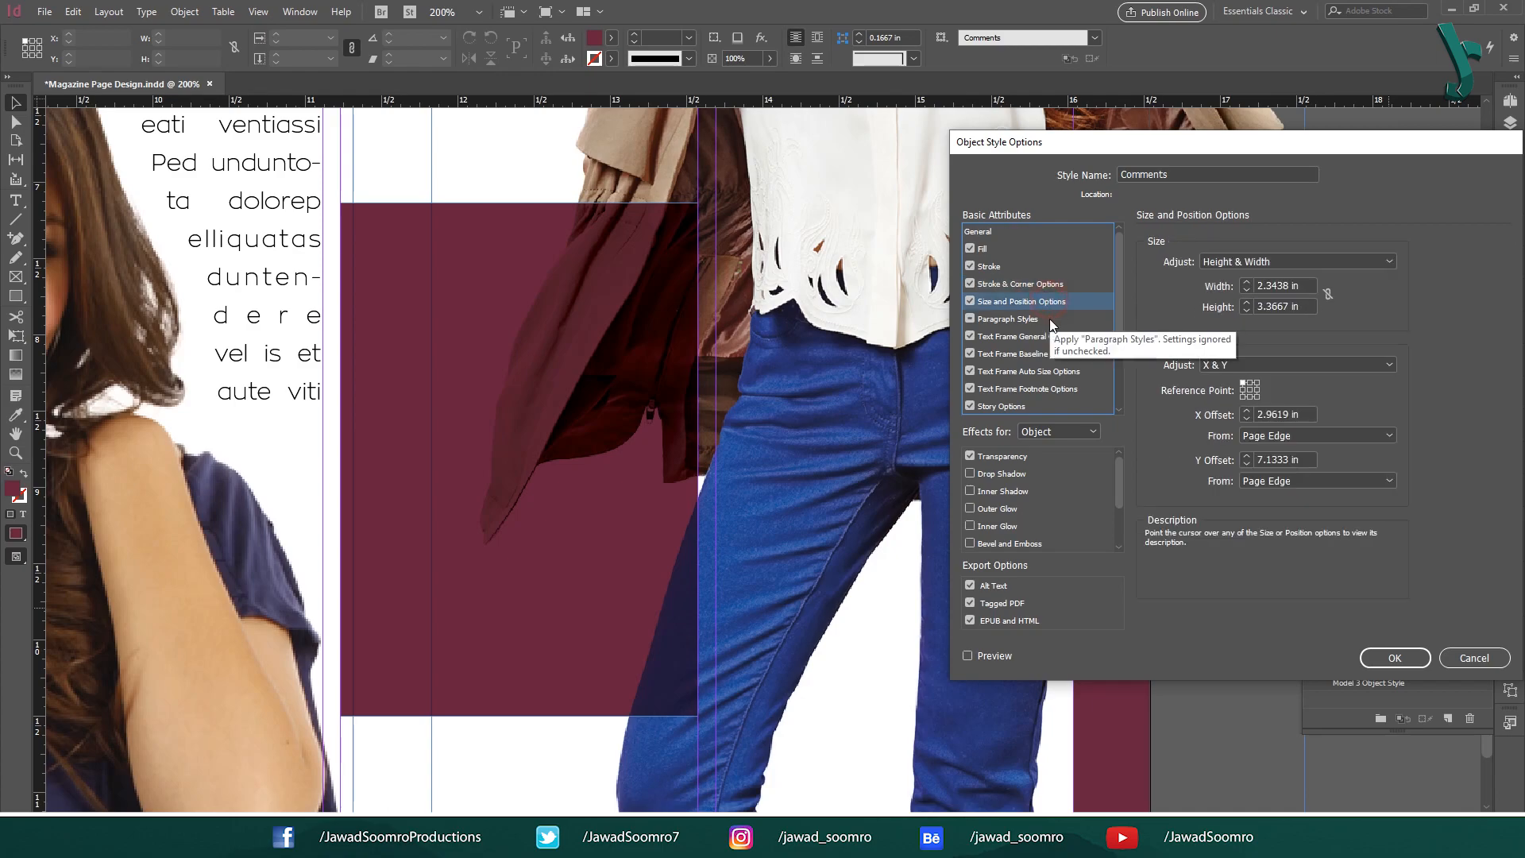
pyautogui.click(1060, 353)
pyautogui.click(1061, 388)
pyautogui.click(1040, 406)
pyautogui.click(1023, 305)
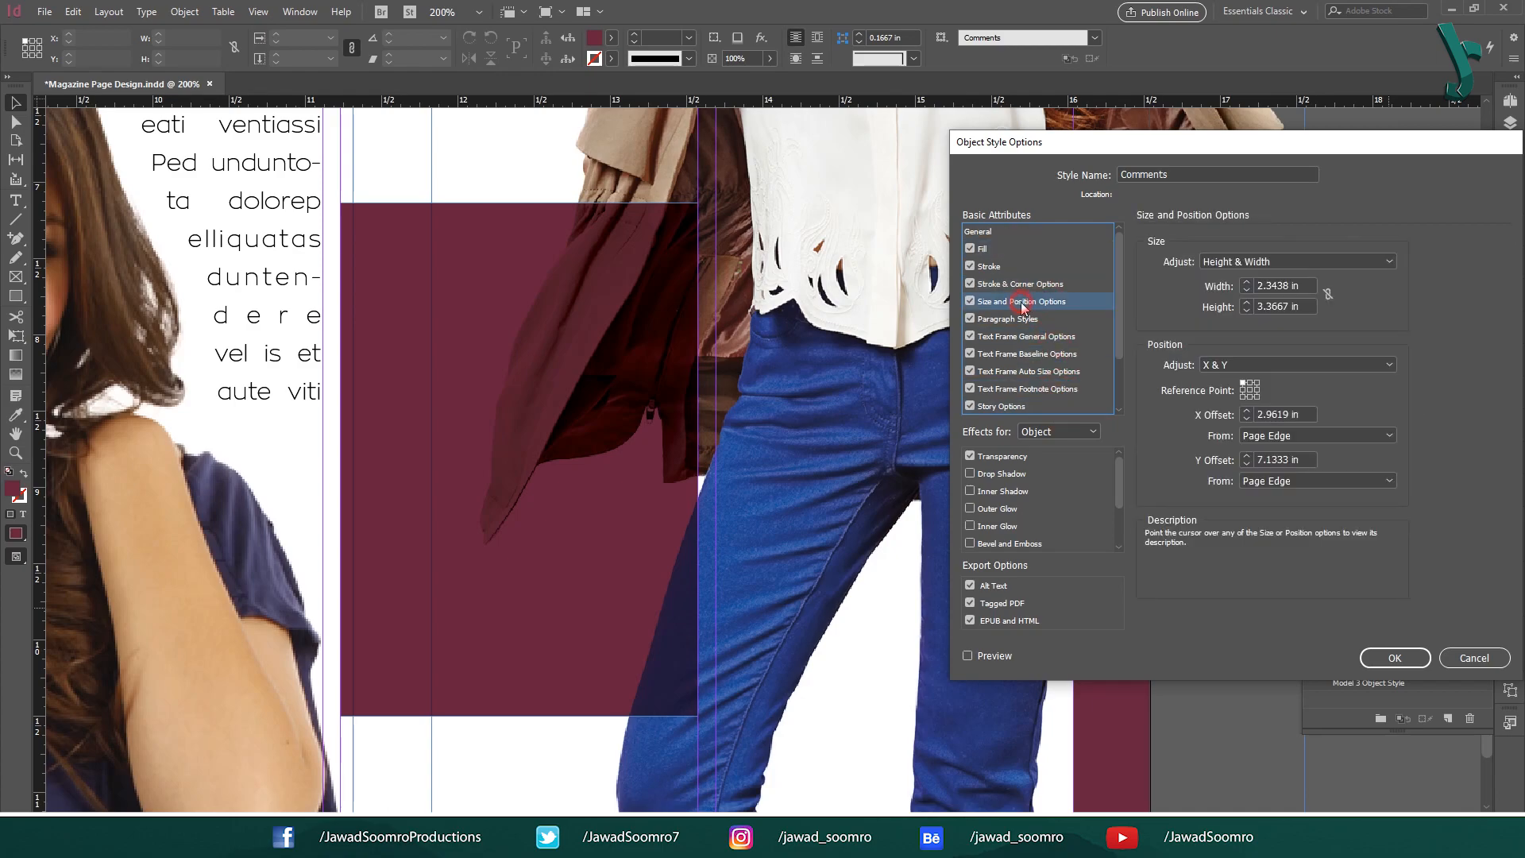
pyautogui.moveTo(1275, 270)
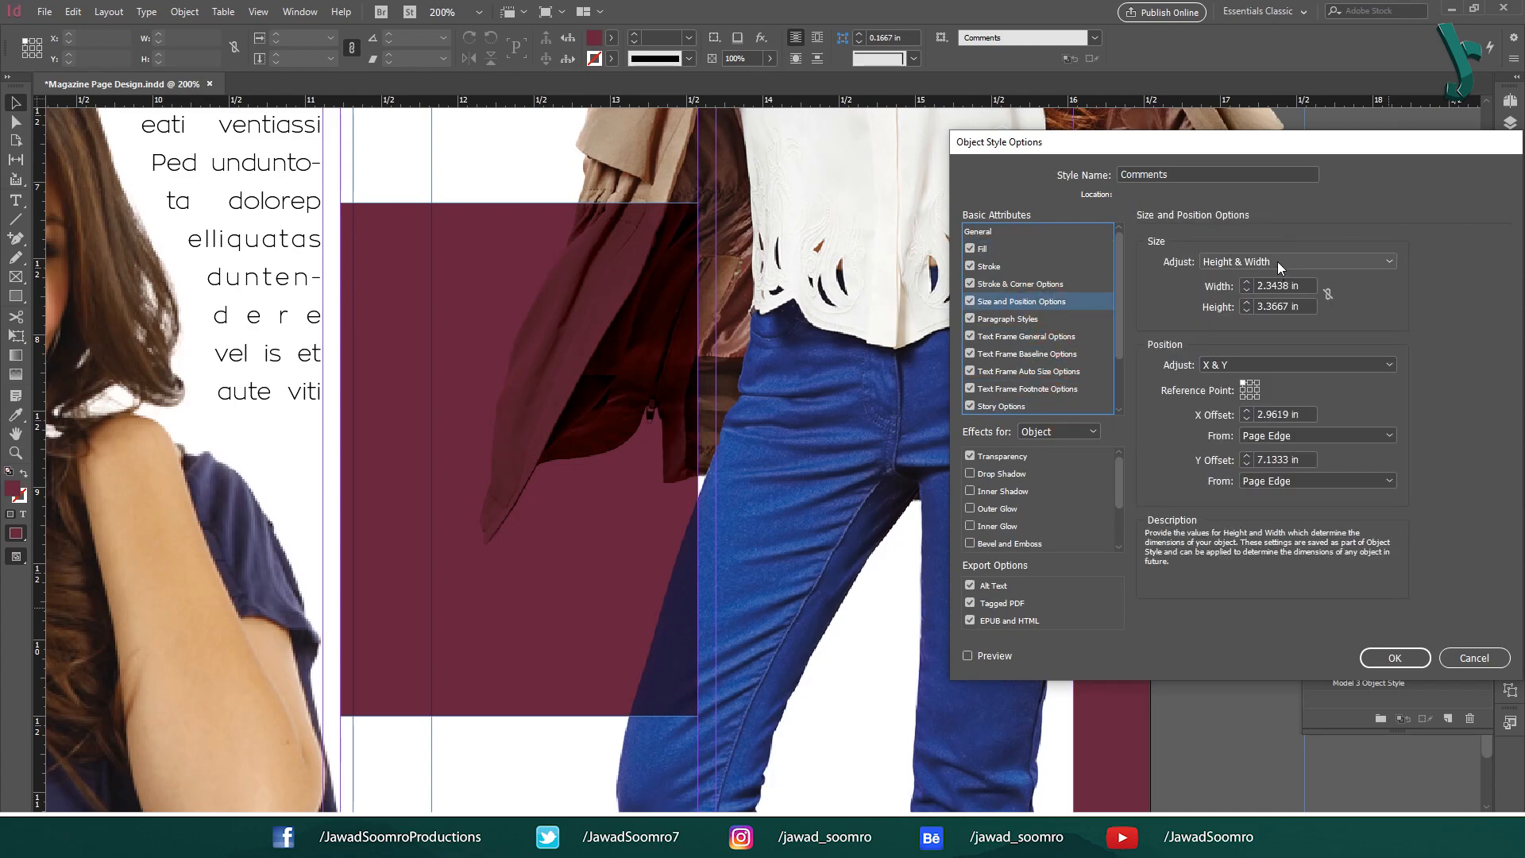
pyautogui.click(1284, 306)
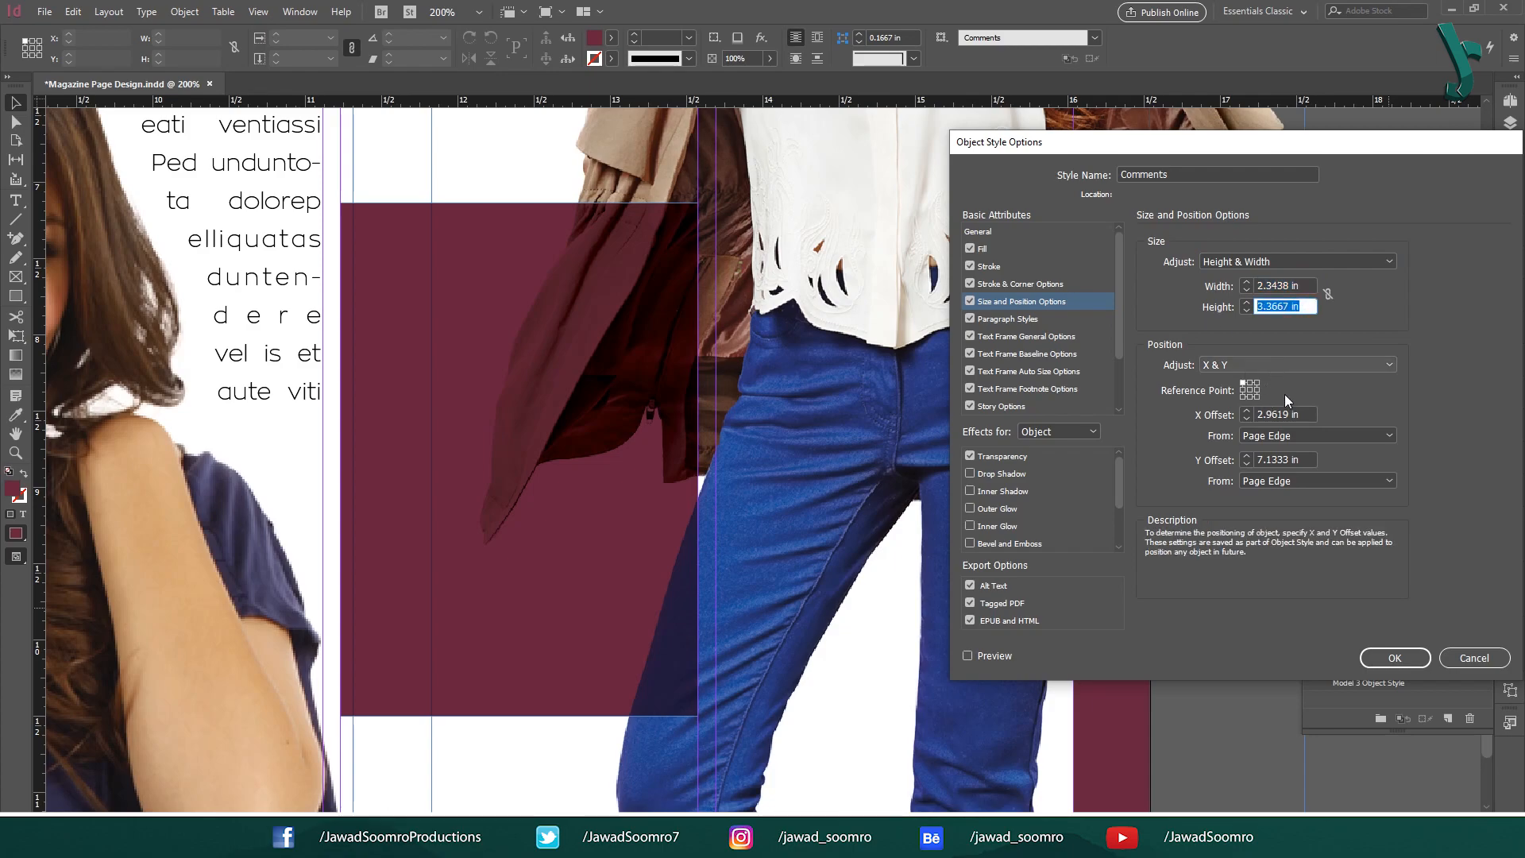
pyautogui.click(1279, 414)
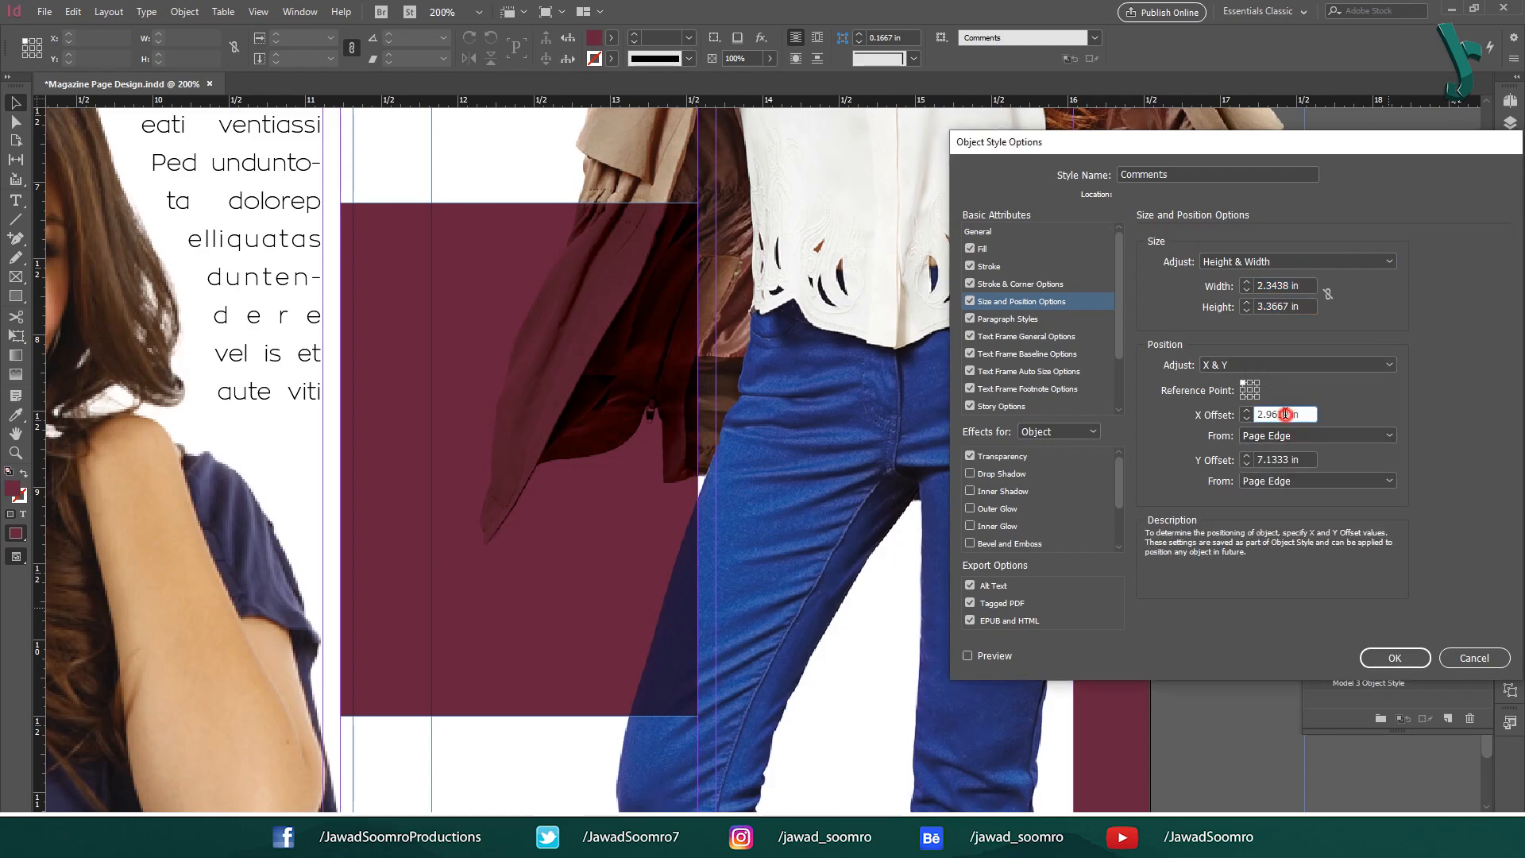
pyautogui.click(1292, 459)
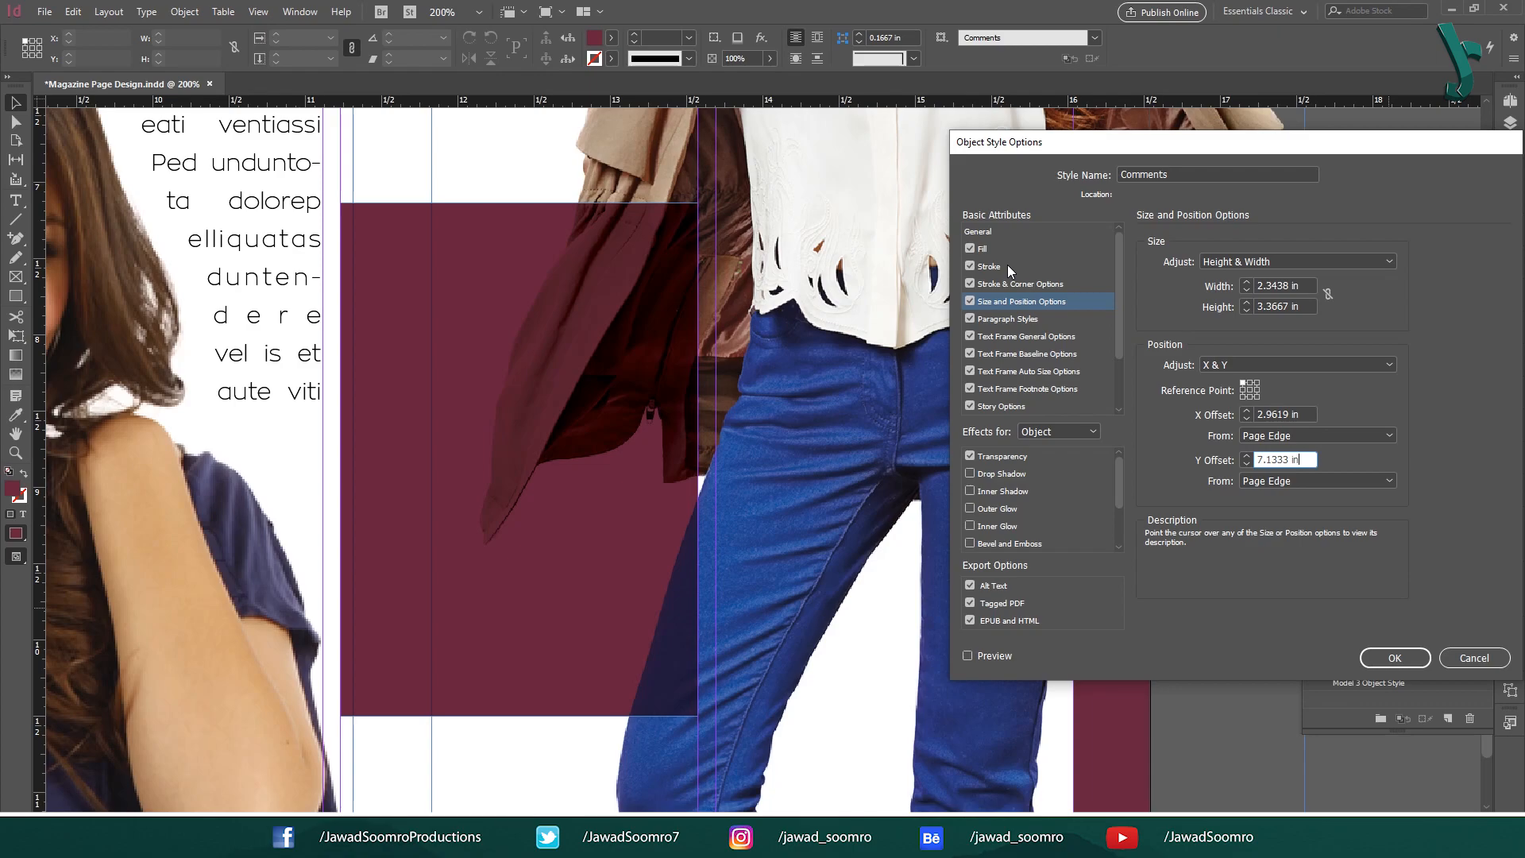
pyautogui.click(1026, 456)
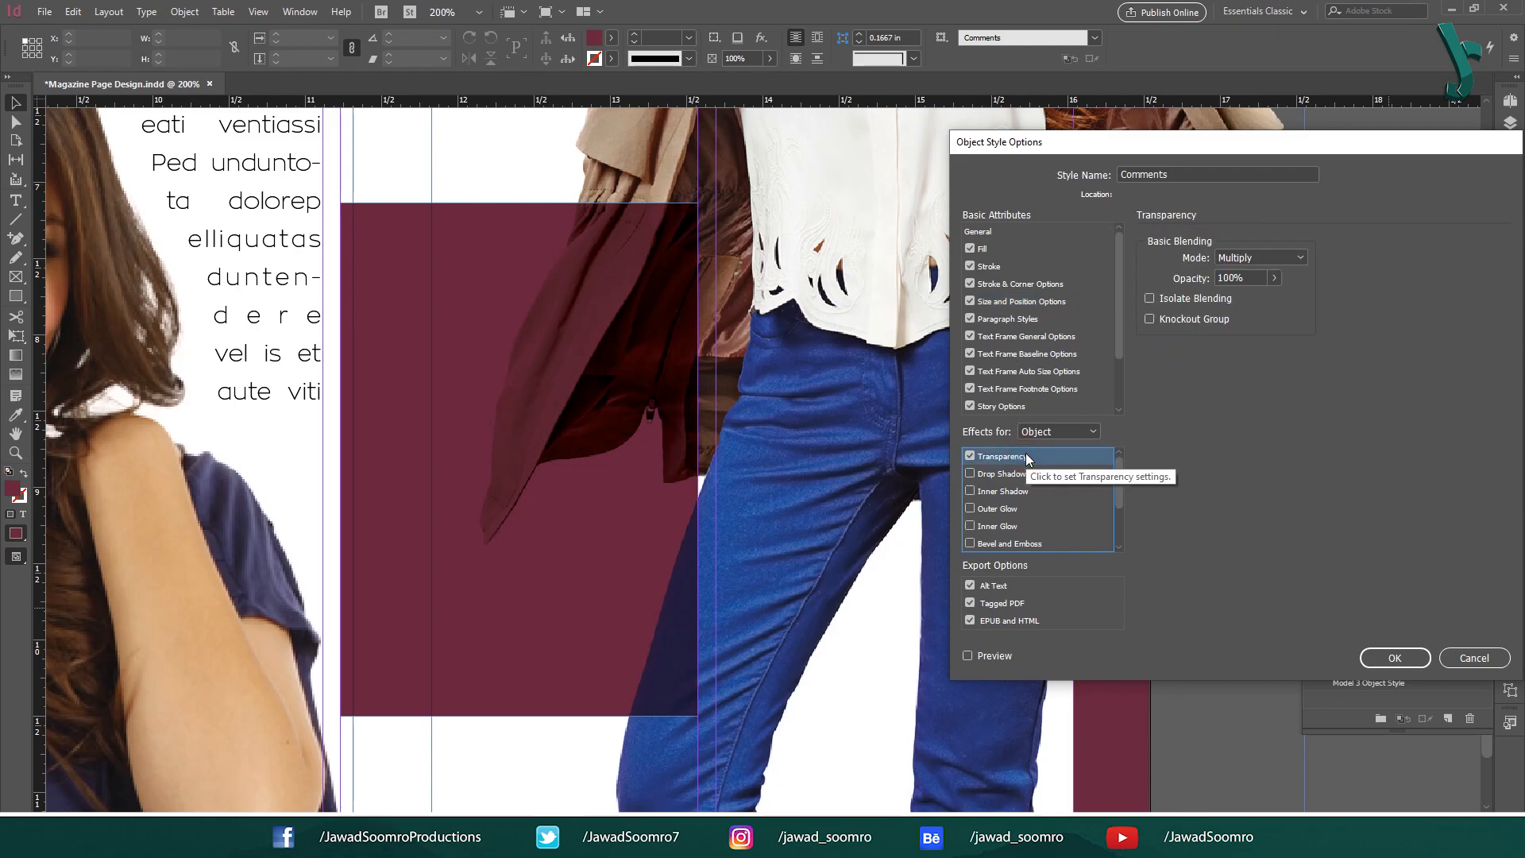
pyautogui.click(1270, 258)
pyautogui.click(1271, 296)
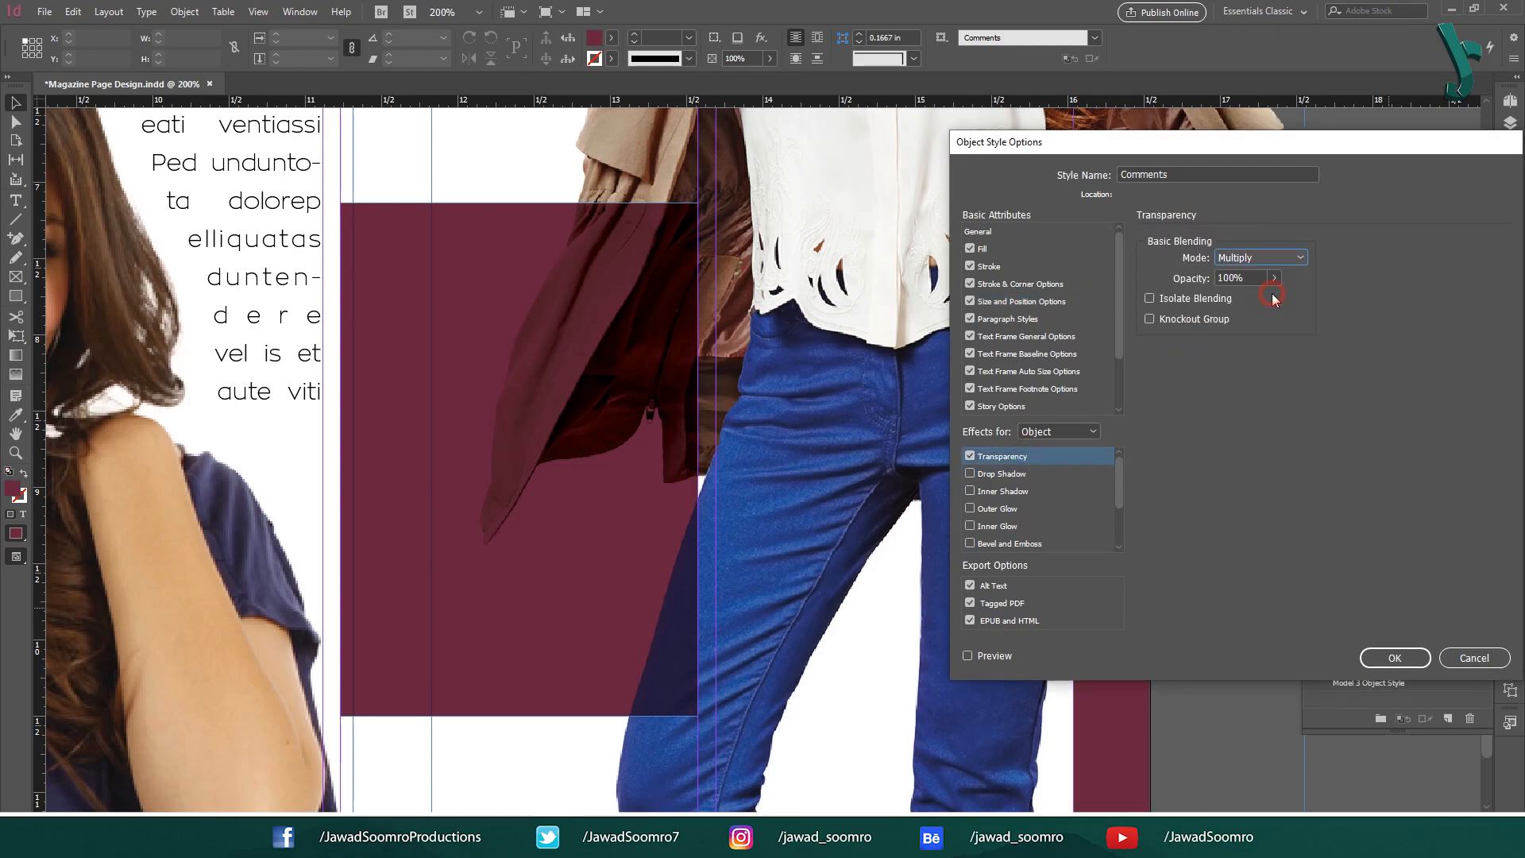
pyautogui.click(1245, 256)
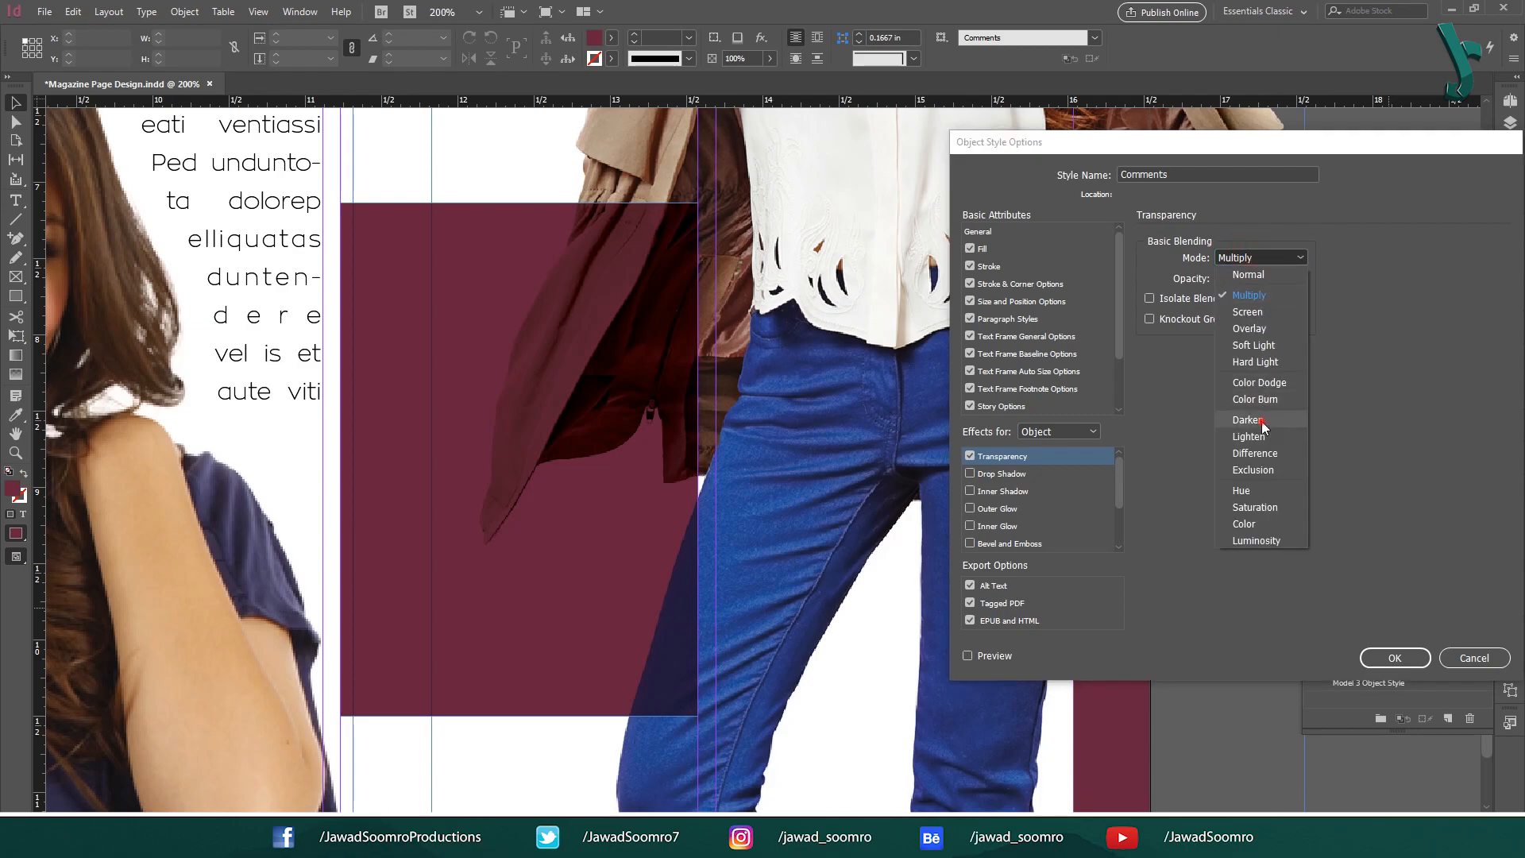
pyautogui.click(1251, 419)
pyautogui.click(1250, 257)
pyautogui.click(1255, 469)
pyautogui.click(968, 655)
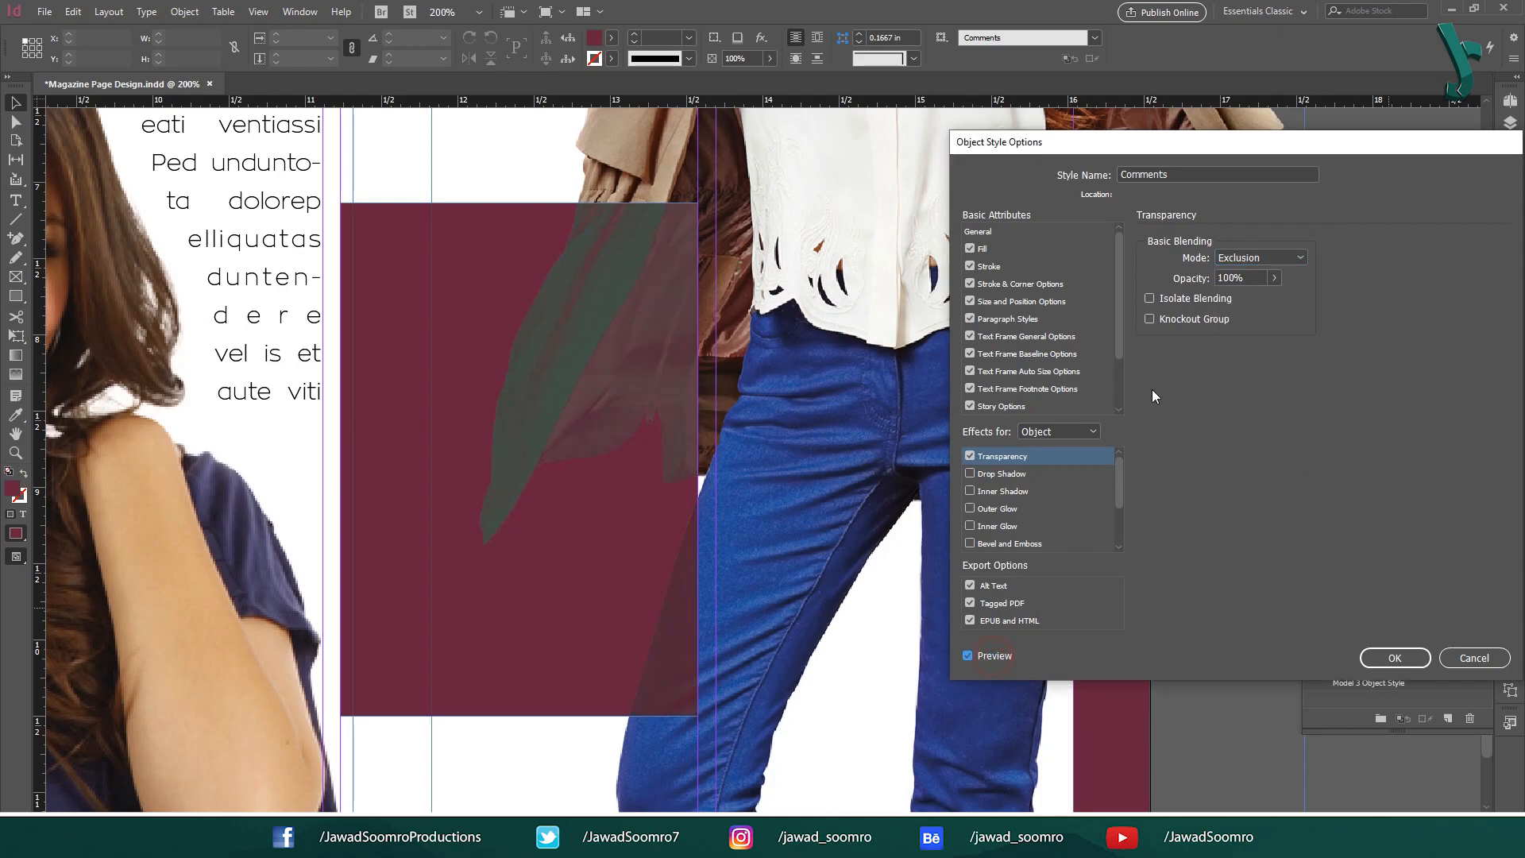
pyautogui.click(1259, 257)
pyautogui.click(1257, 536)
pyautogui.click(1243, 259)
pyautogui.click(1254, 294)
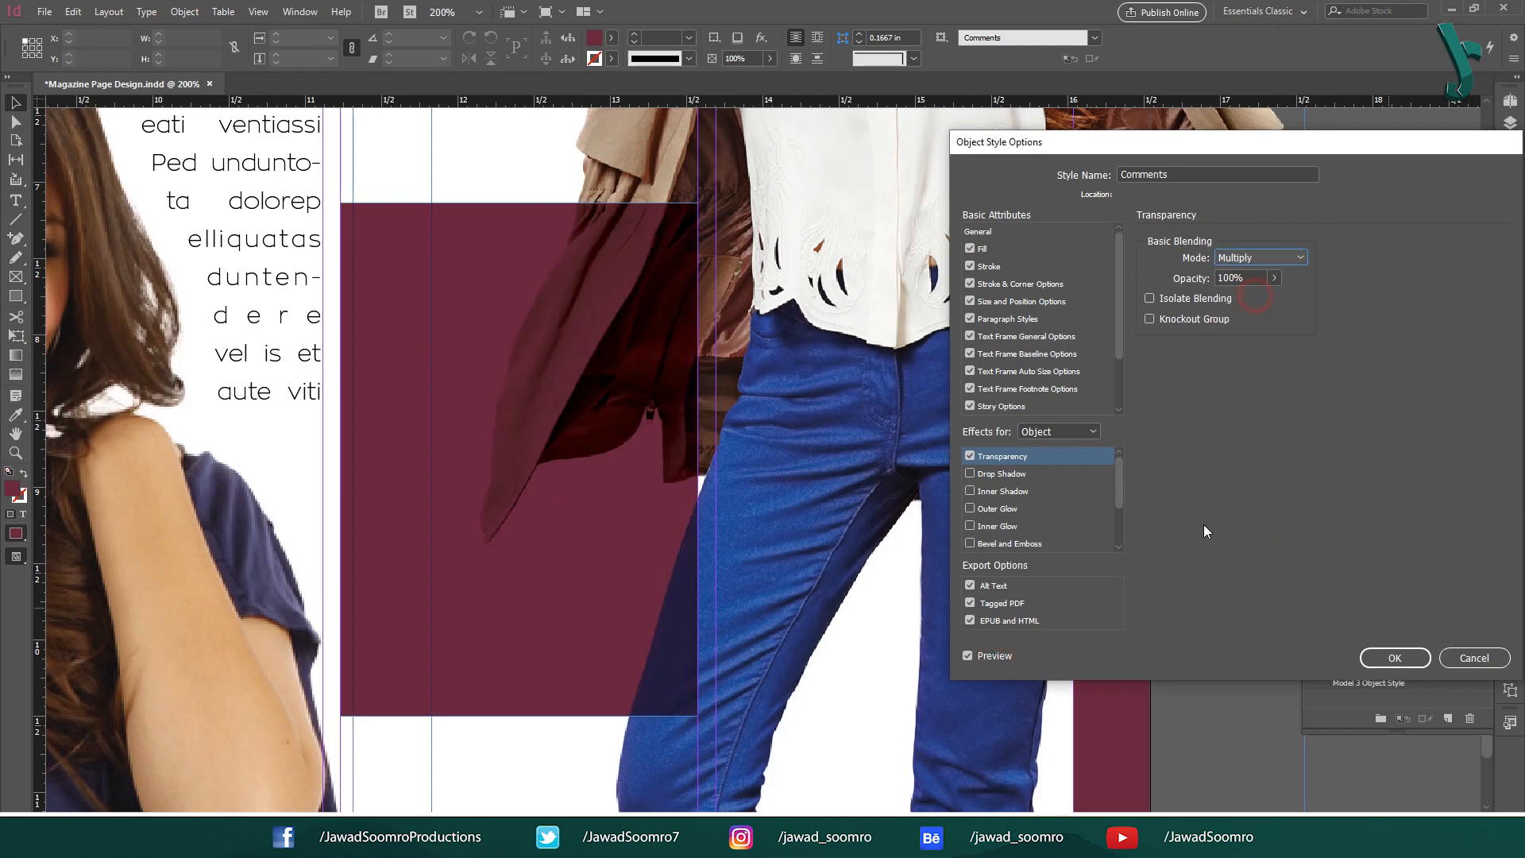
pyautogui.click(1394, 657)
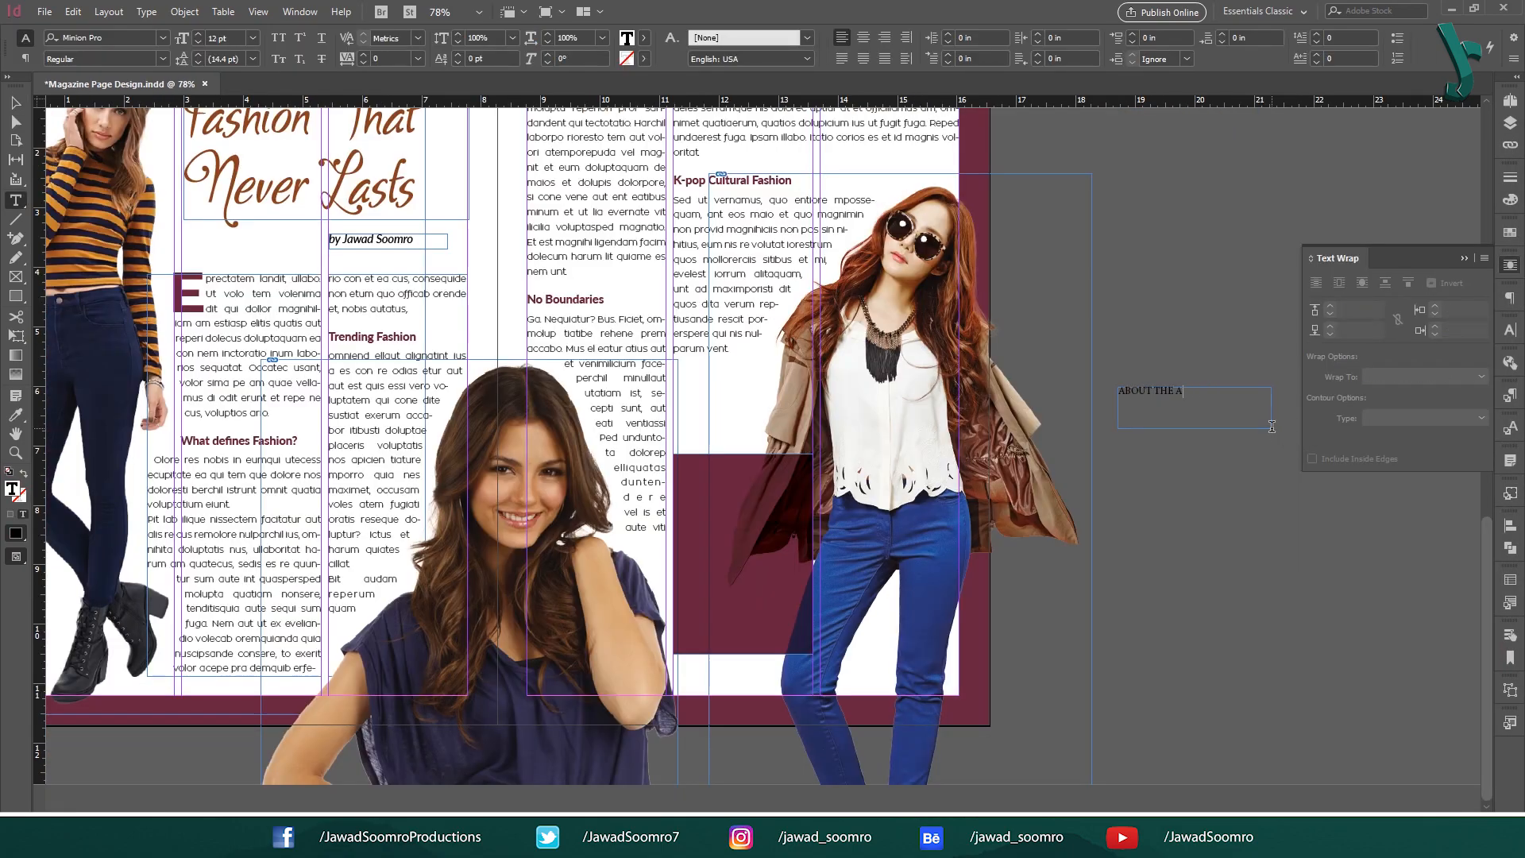
# Enlarge the About the Author frame, add placeholder text below the heading, and nudge it upward.
pyautogui.moveTo(1271, 428); pyautogui.dragTo(1240, 531)
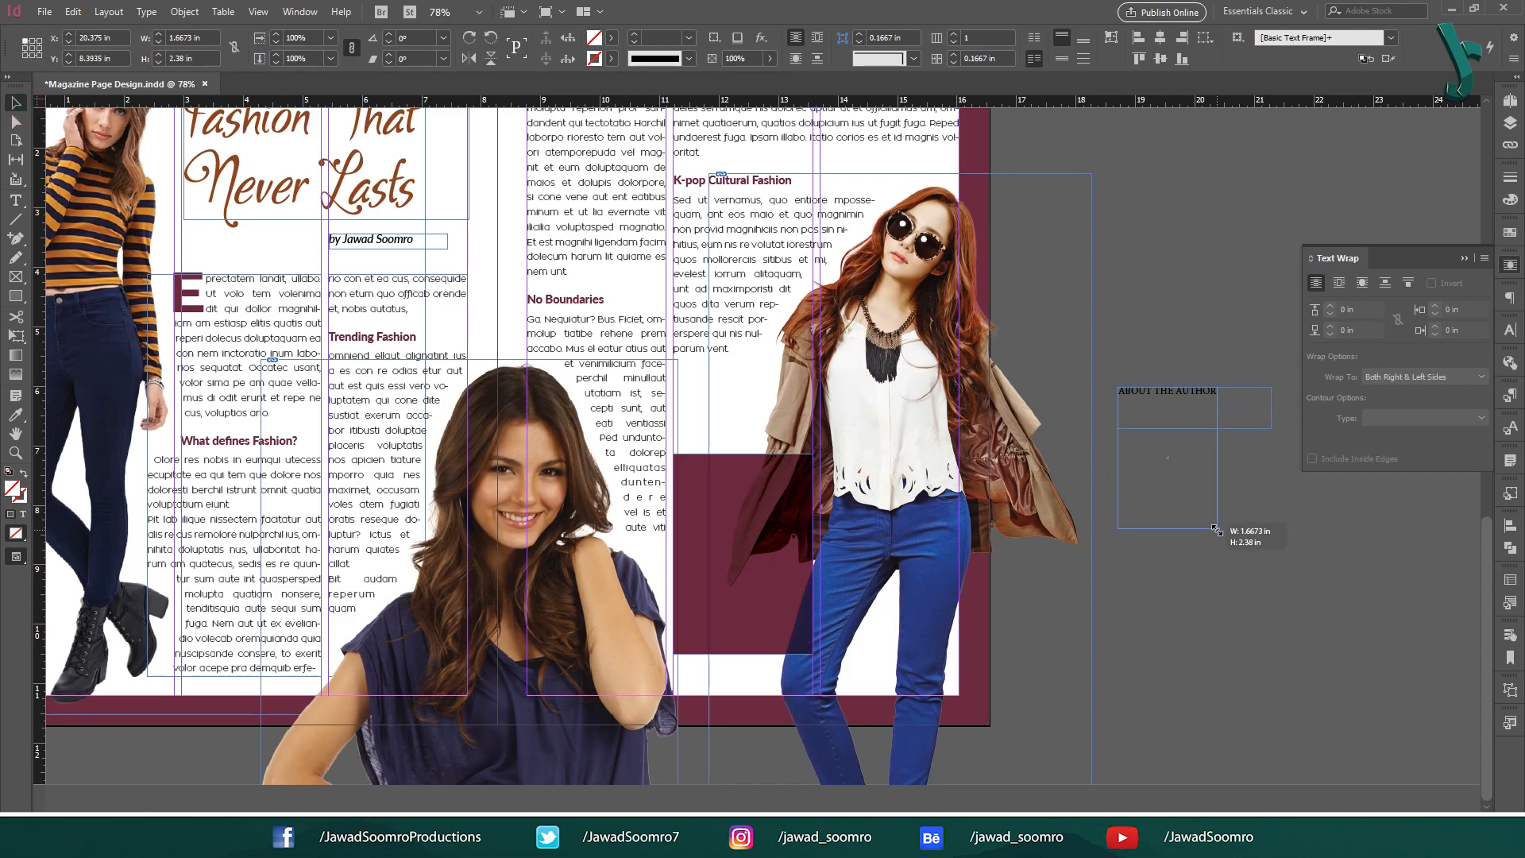
pyautogui.rightClick(1243, 536)
pyautogui.click(1234, 681)
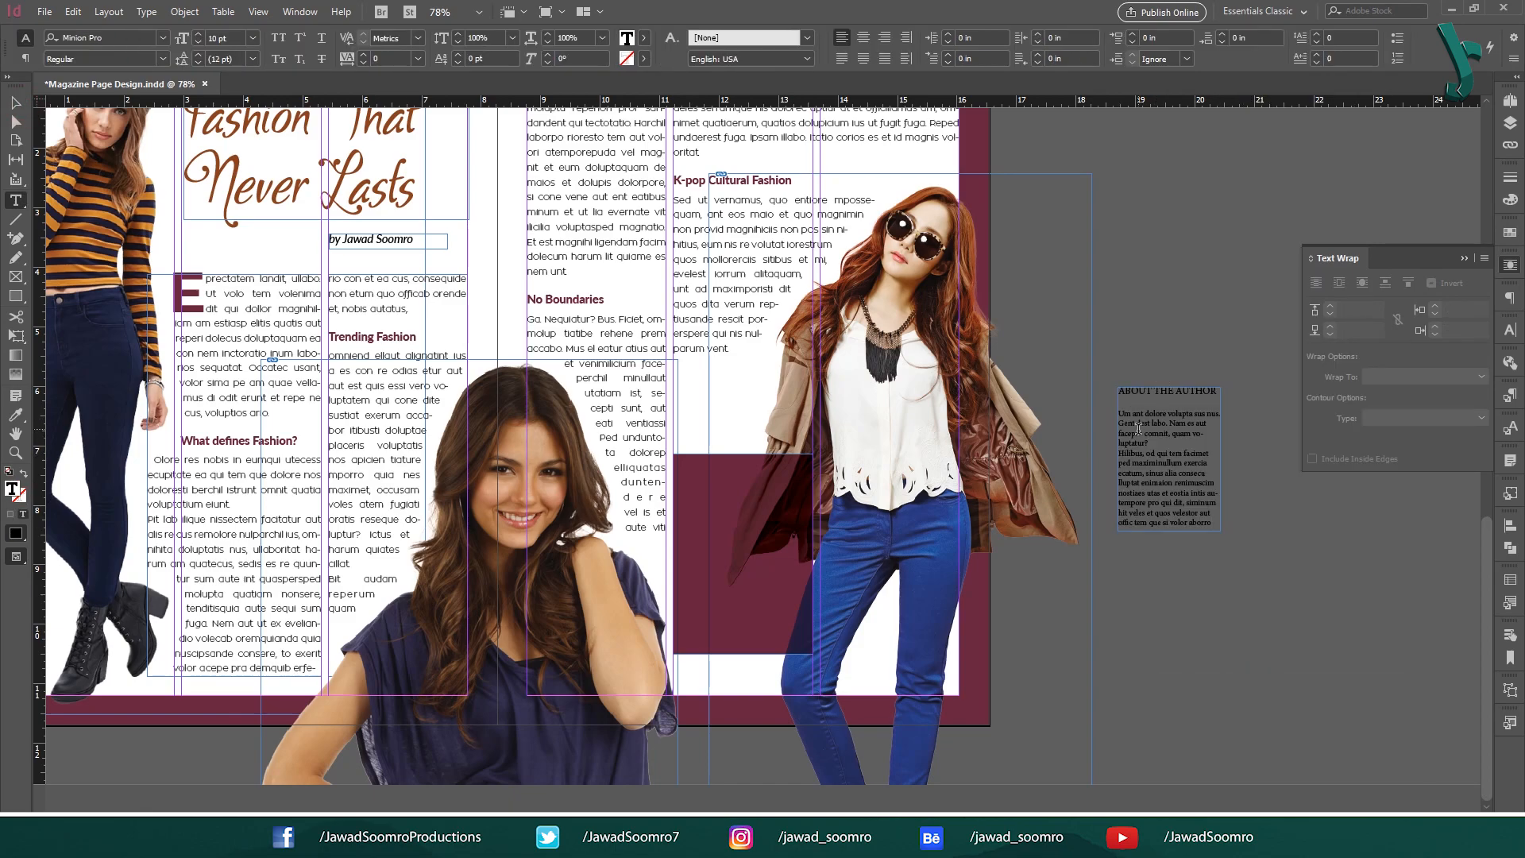
pyautogui.press('Escape')
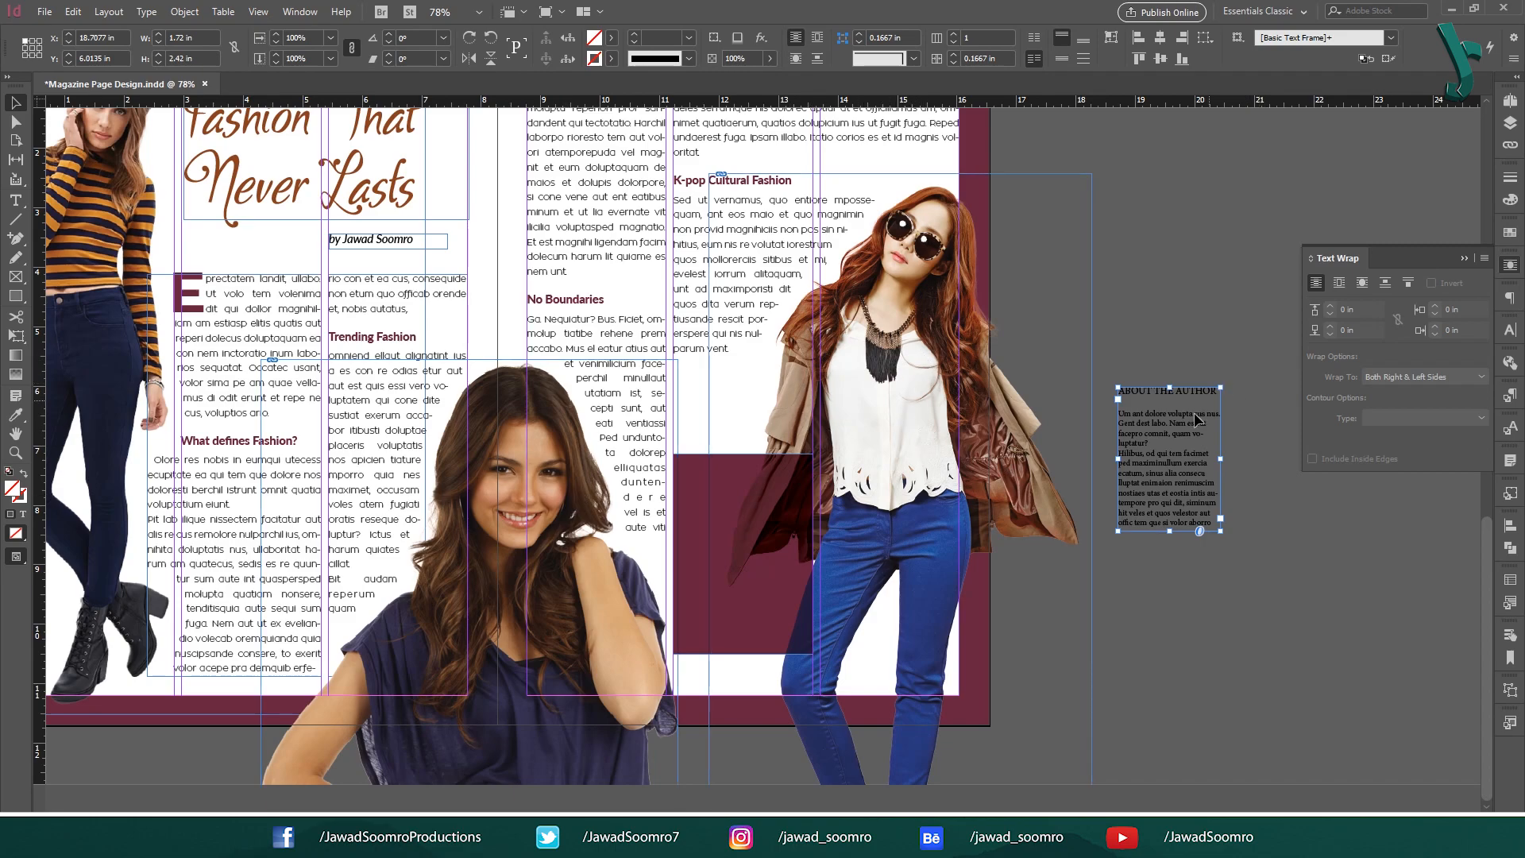
pyautogui.moveTo(1192, 444); pyautogui.dragTo(1187, 414)
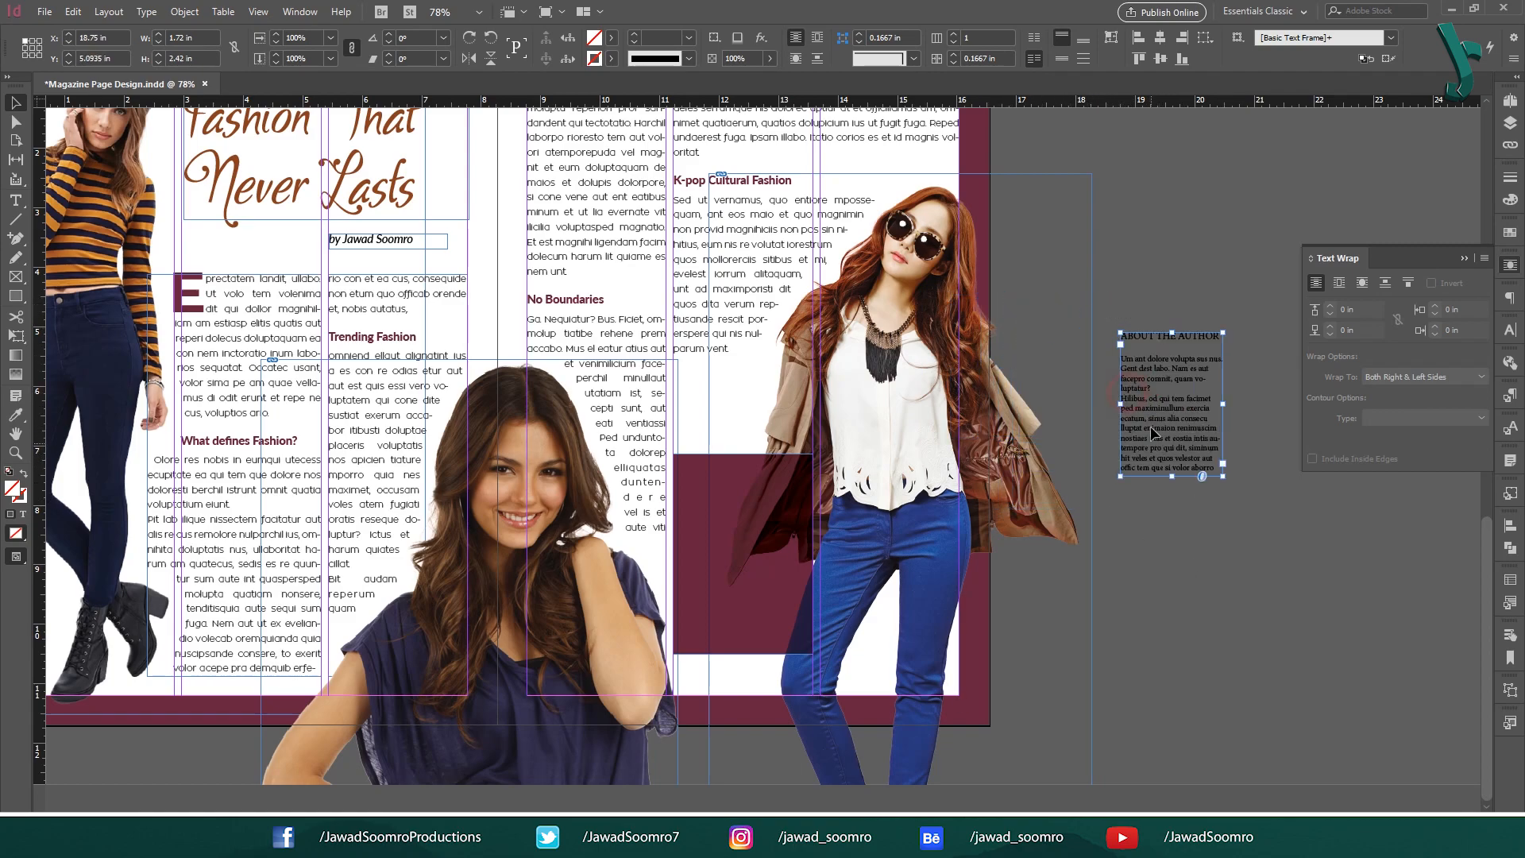
pyautogui.doubleClick(1158, 386)
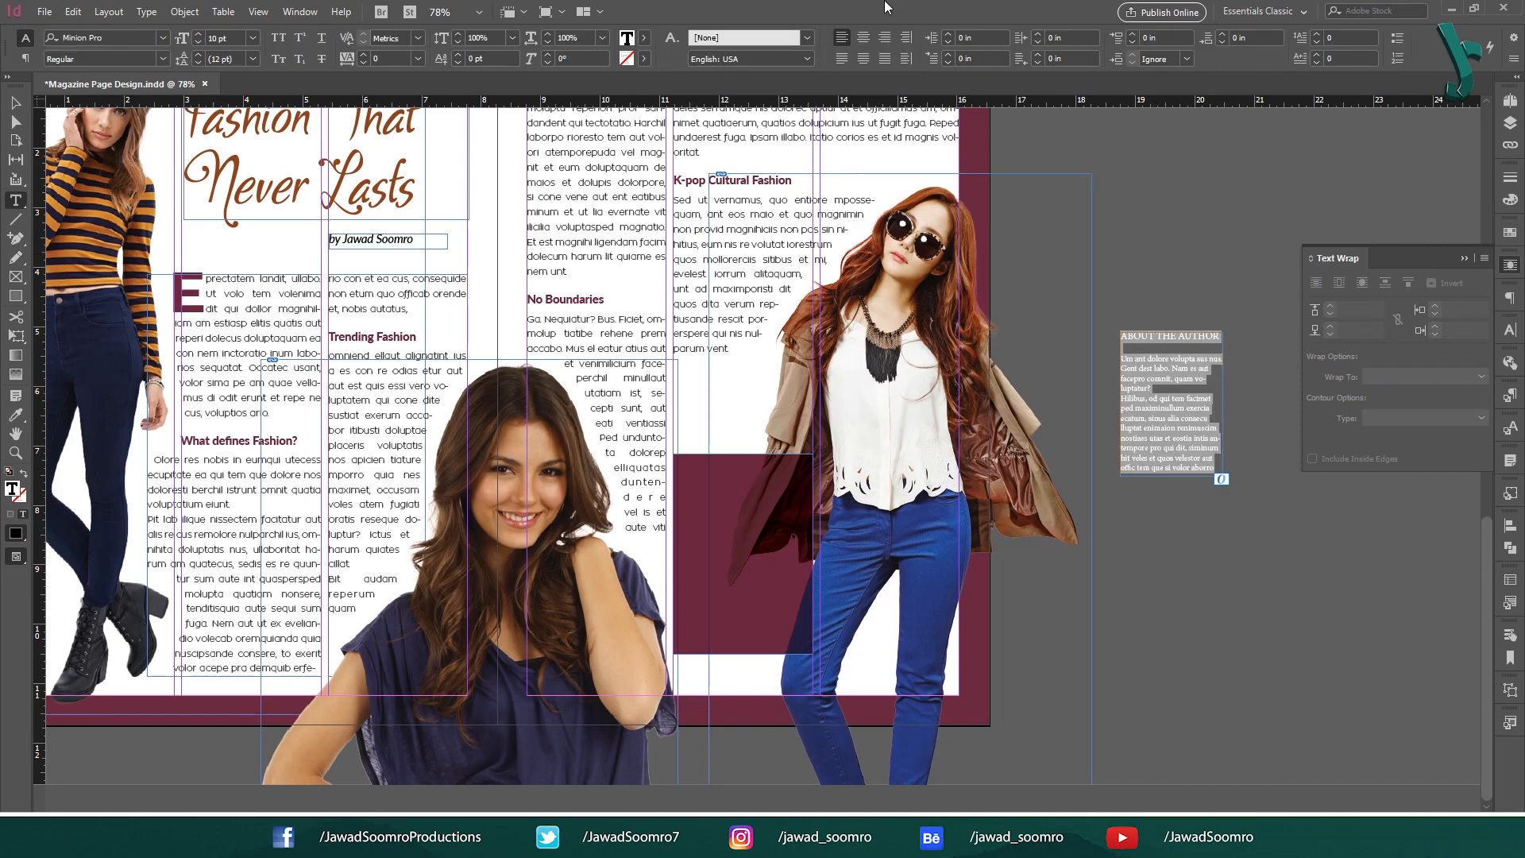
# Set the author text in Lato with a Heavy heading and a white [Paper] fill.
pyautogui.hotkey('ctrl', 'a')
pyautogui.click(118, 40)
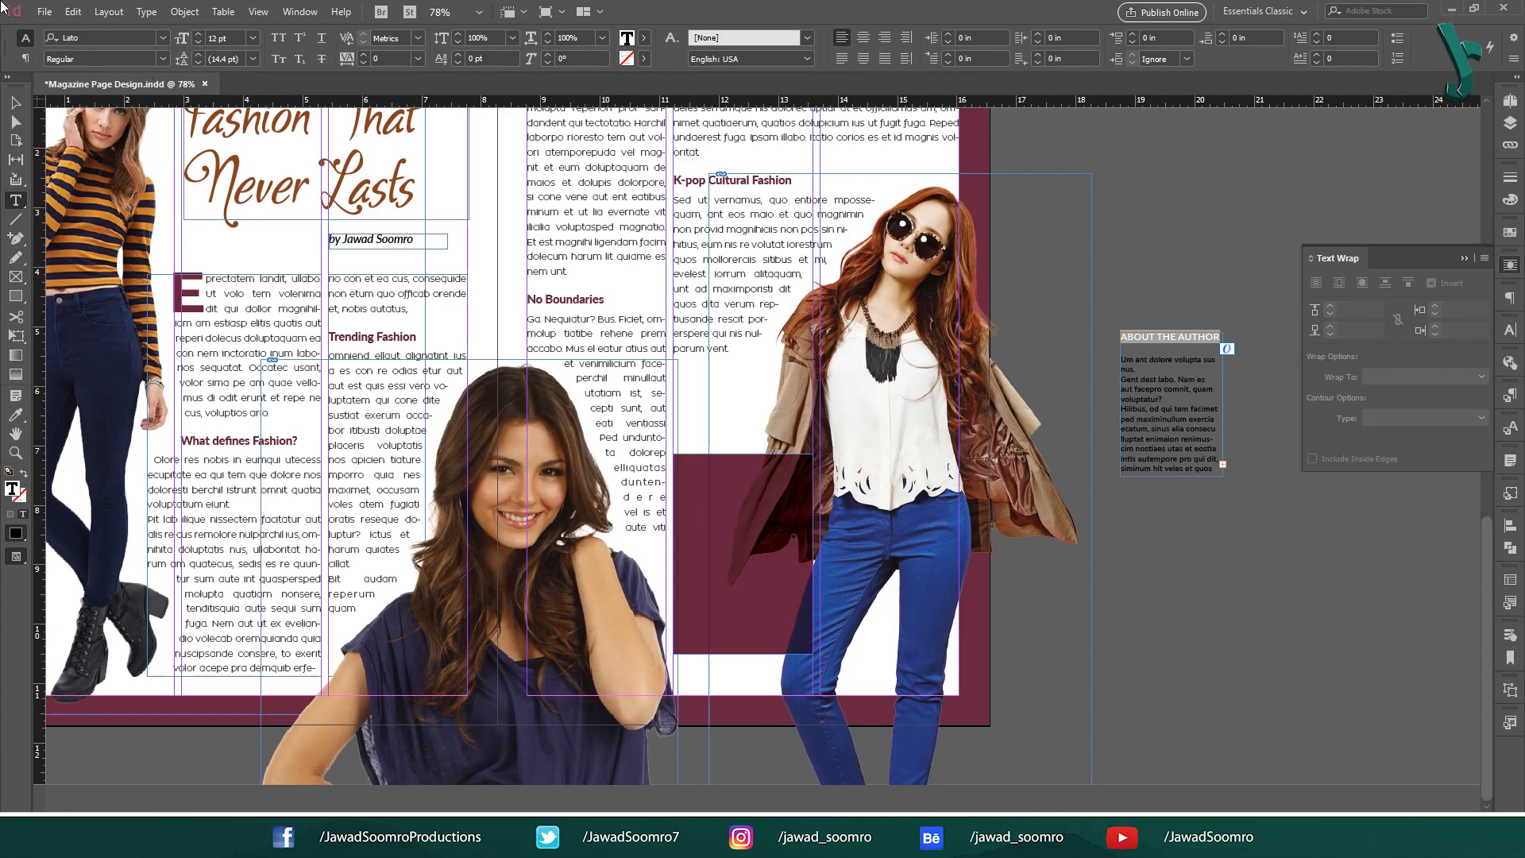
pyautogui.click(162, 58)
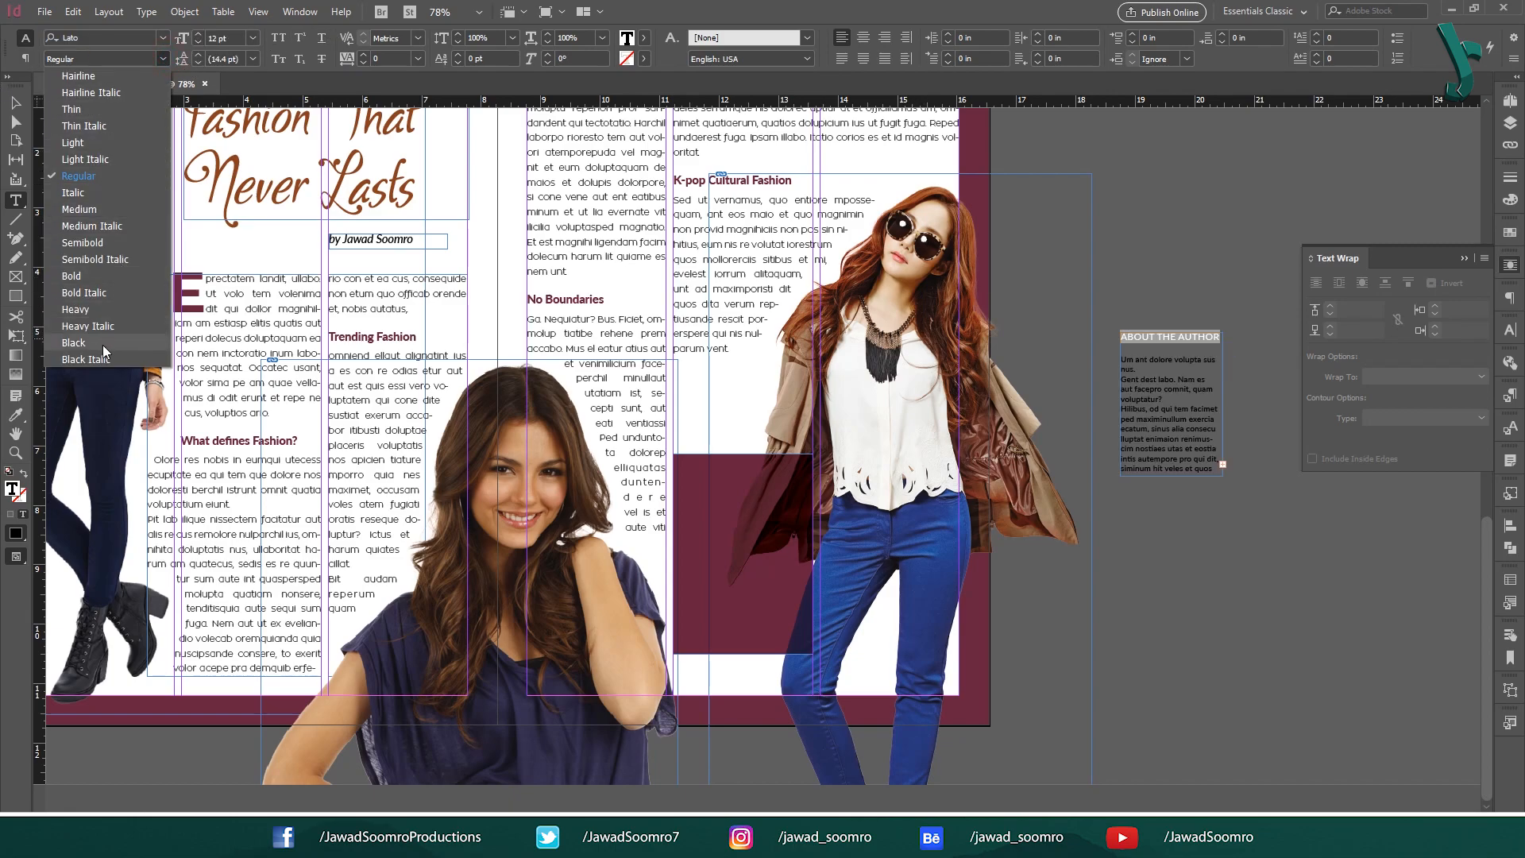
pyautogui.click(104, 309)
pyautogui.moveTo(1120, 337); pyautogui.dragTo(1220, 477)
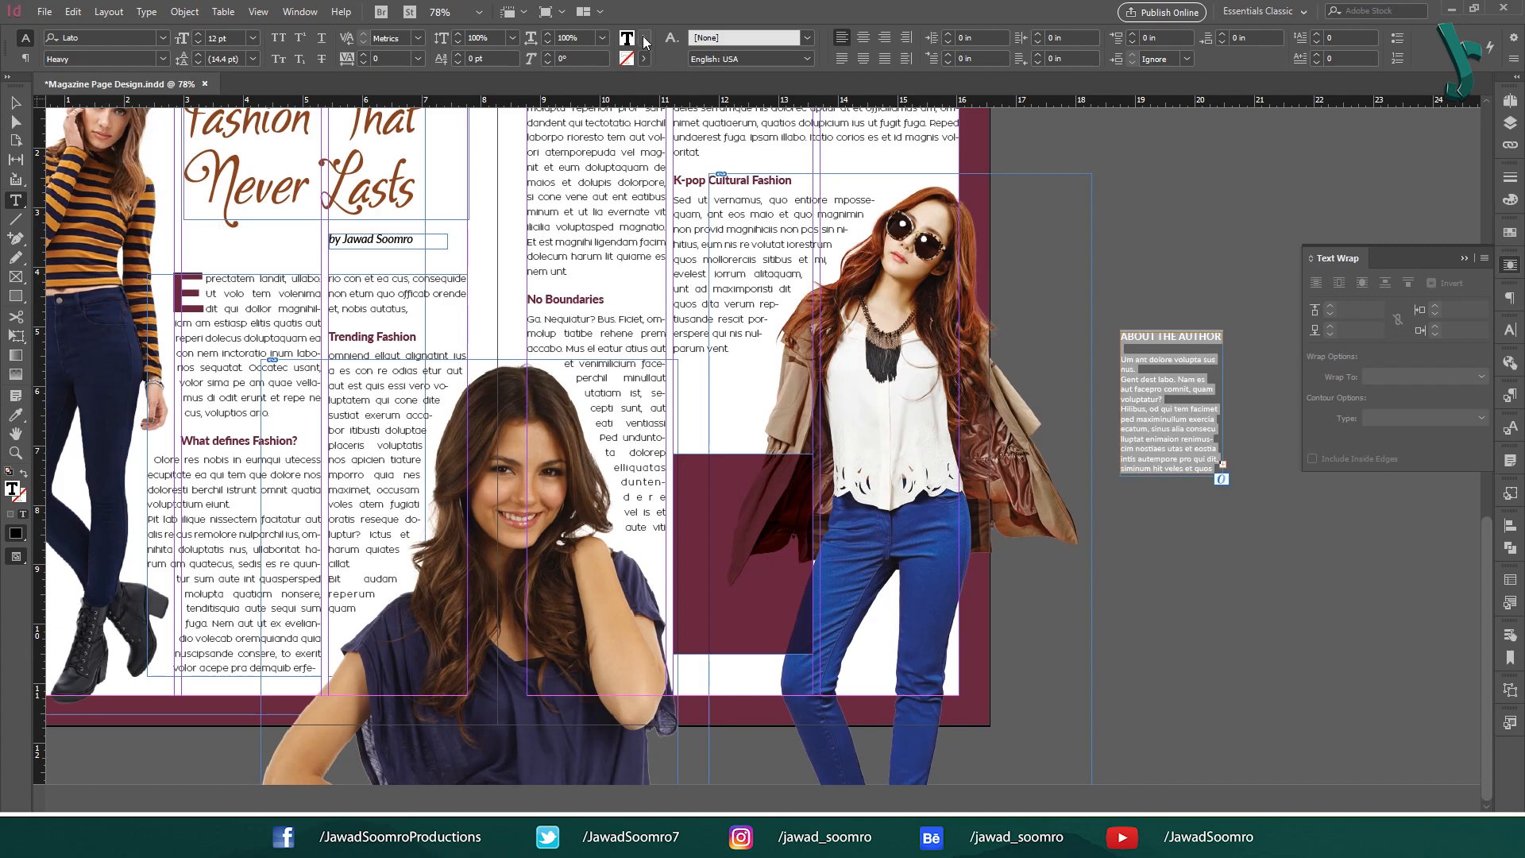
pyautogui.click(644, 39)
pyautogui.click(503, 122)
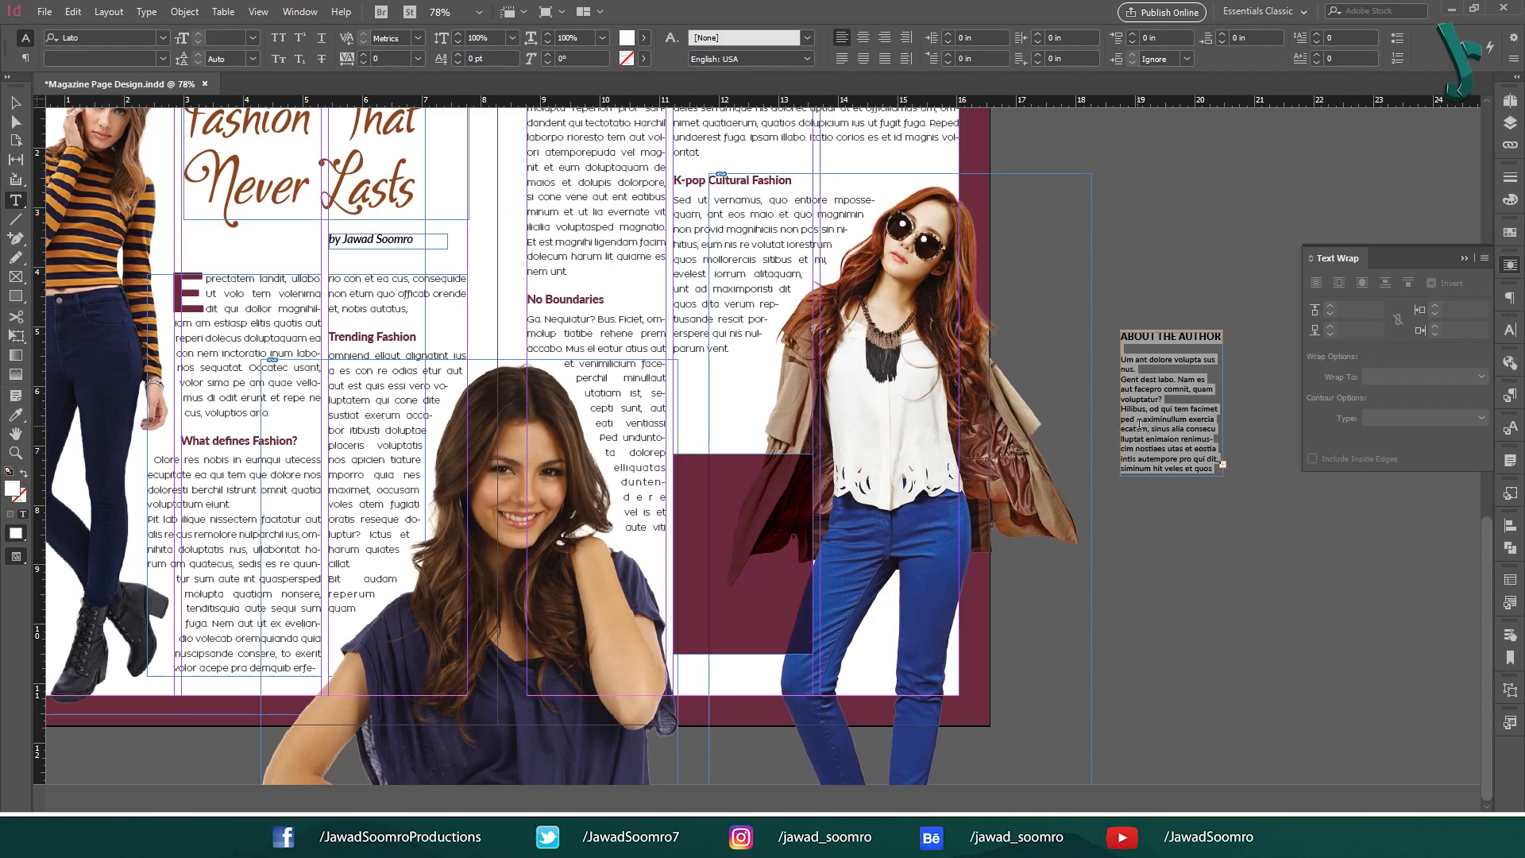
pyautogui.click(1139, 423)
# Make the frame taller, convert its text to outlines, and move it onto the maroon box.
pyautogui.click(15, 102)
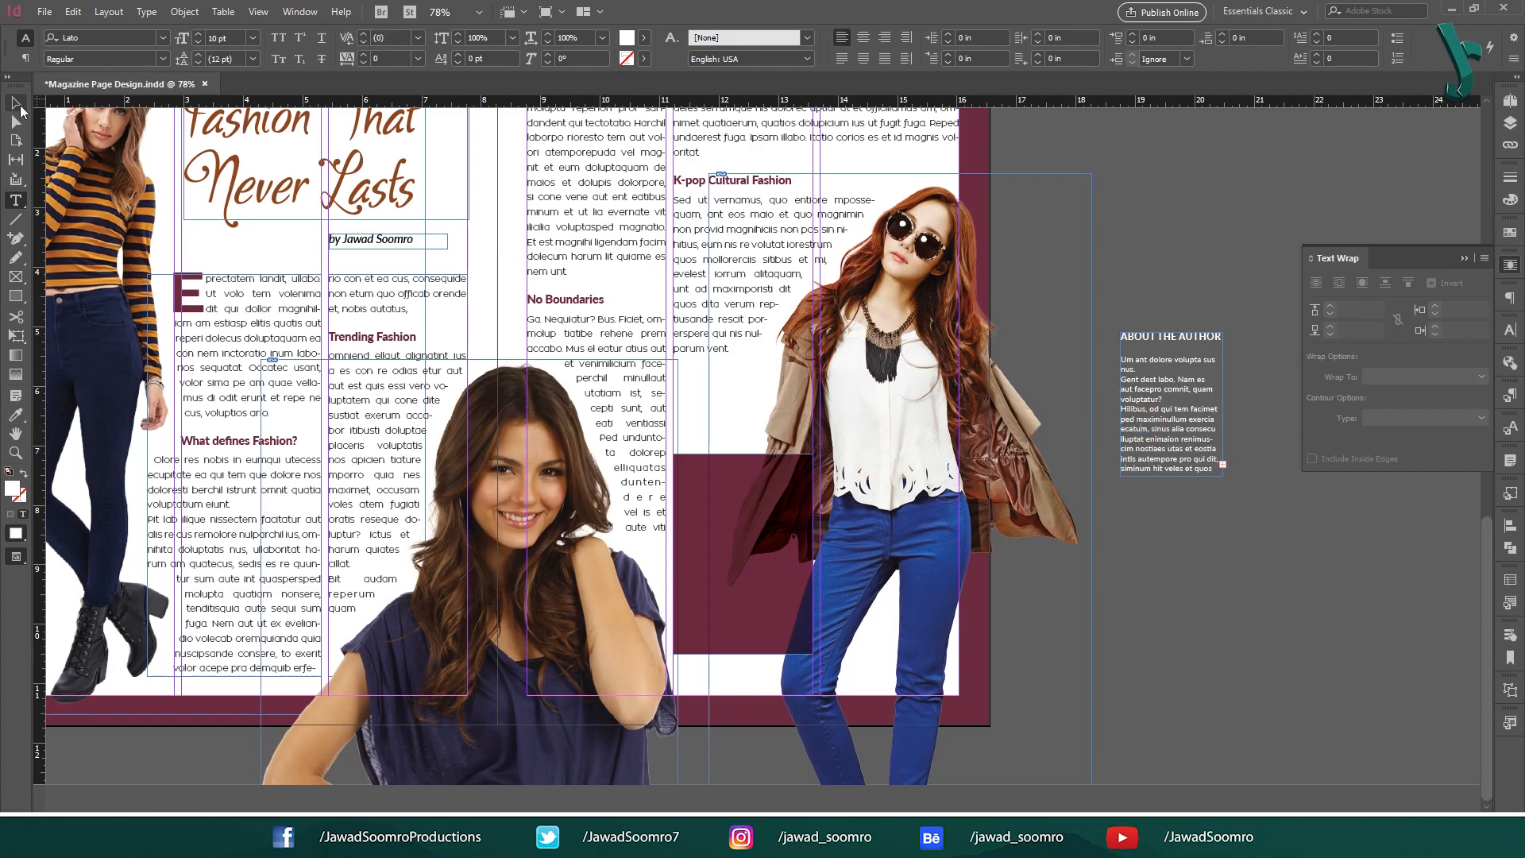
pyautogui.click(1209, 465)
pyautogui.moveTo(1175, 477); pyautogui.dragTo(1182, 523)
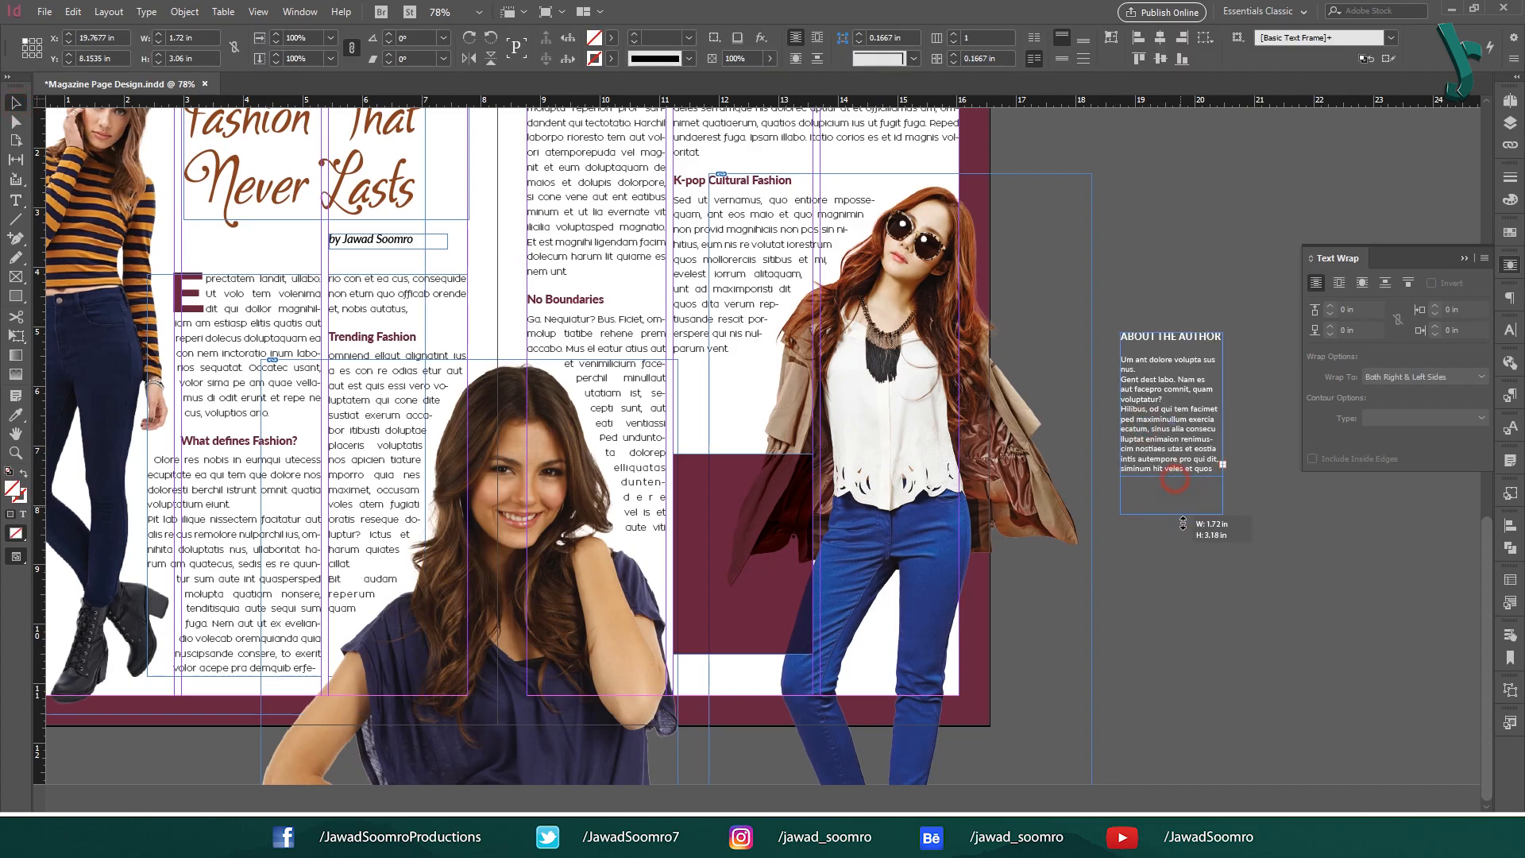
pyautogui.doubleClick(1181, 413)
pyautogui.hotkey('ctrl', 'a')
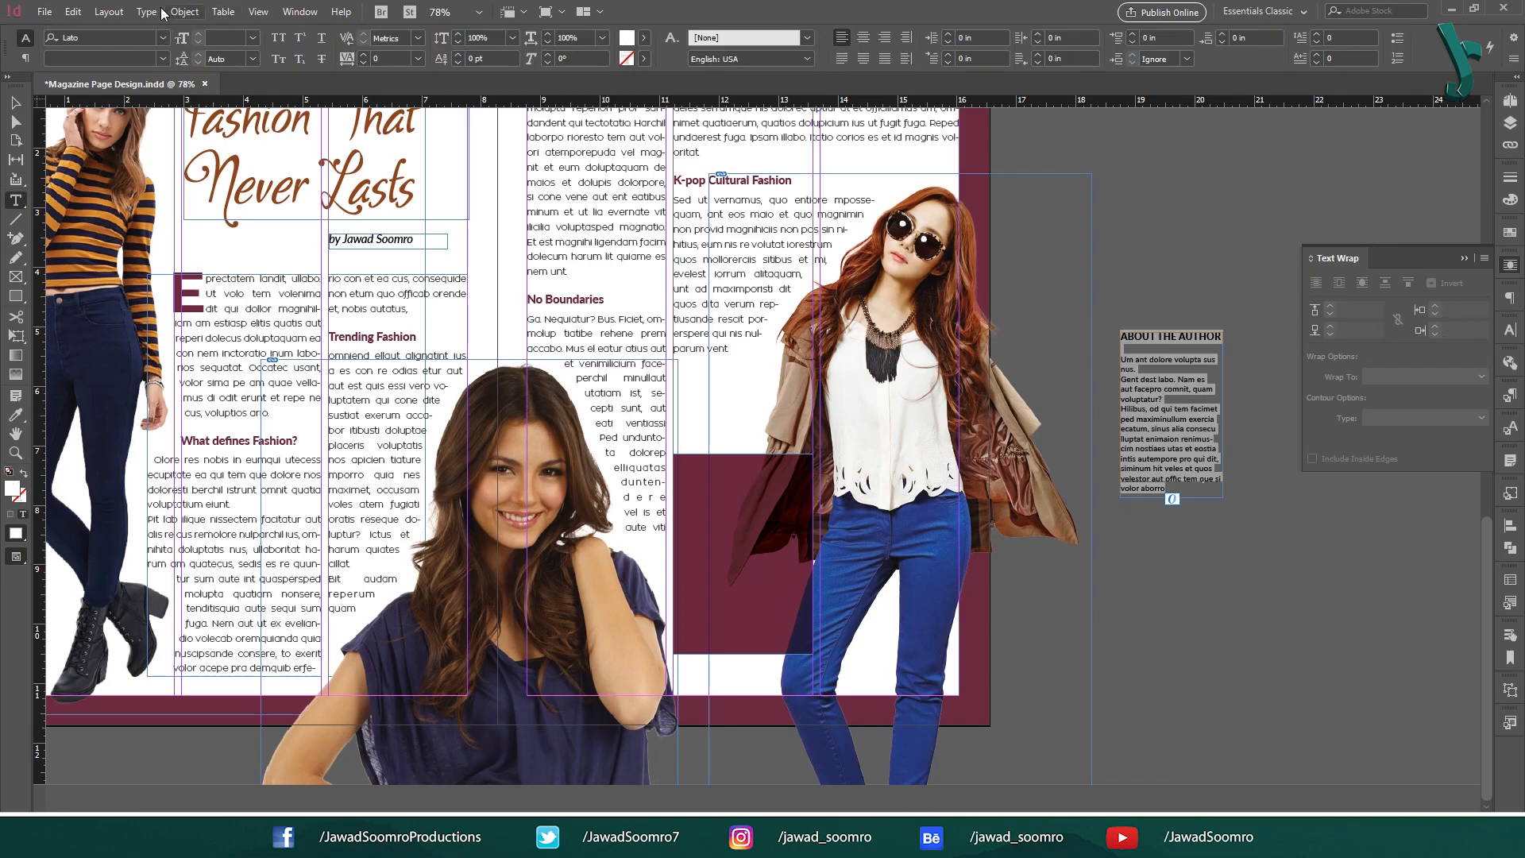
pyautogui.click(145, 12)
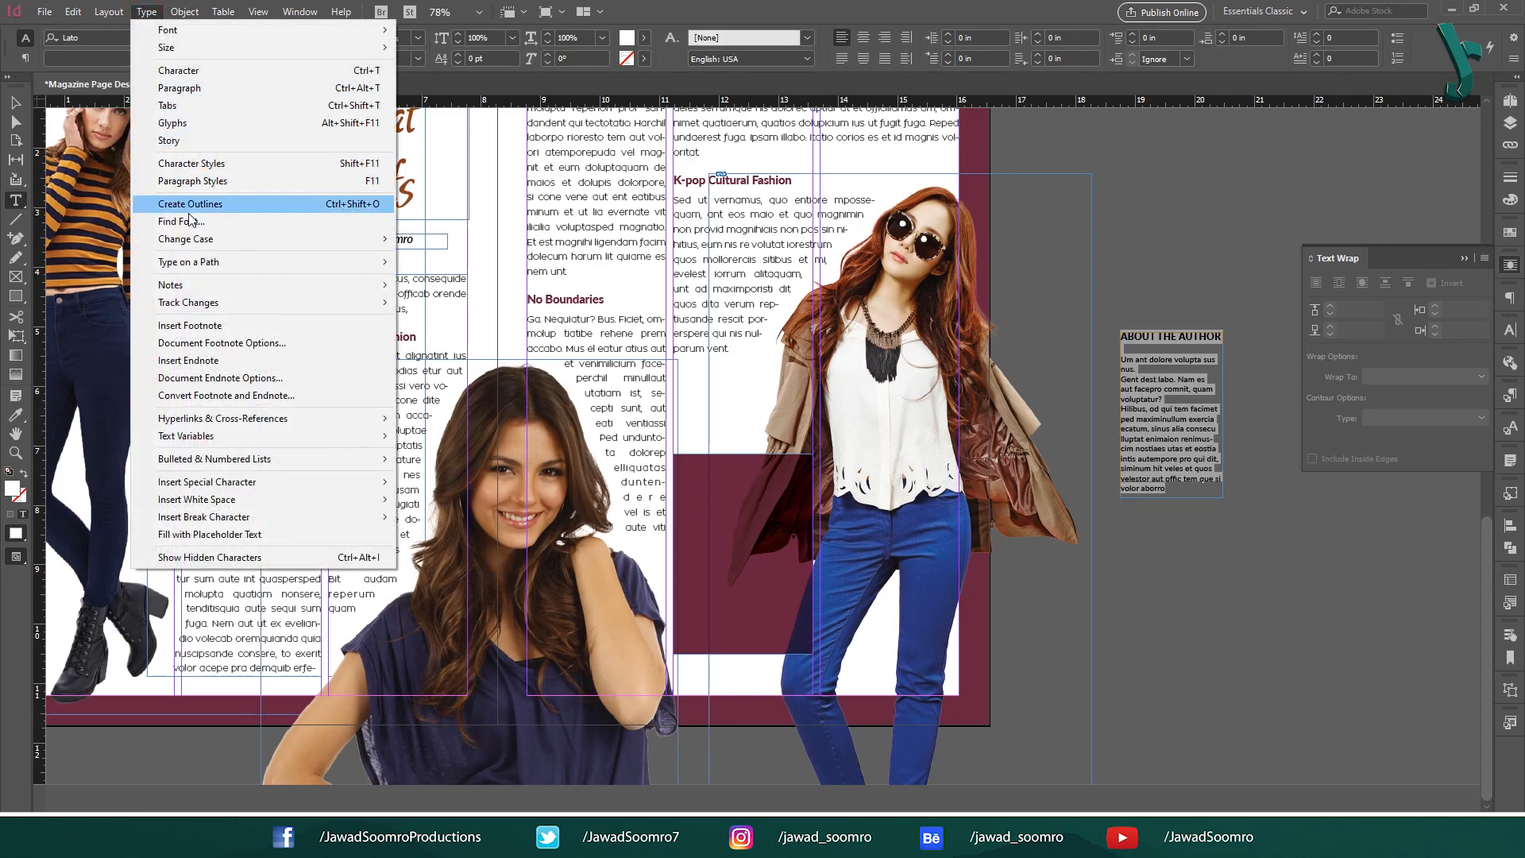
pyautogui.click(355, 206)
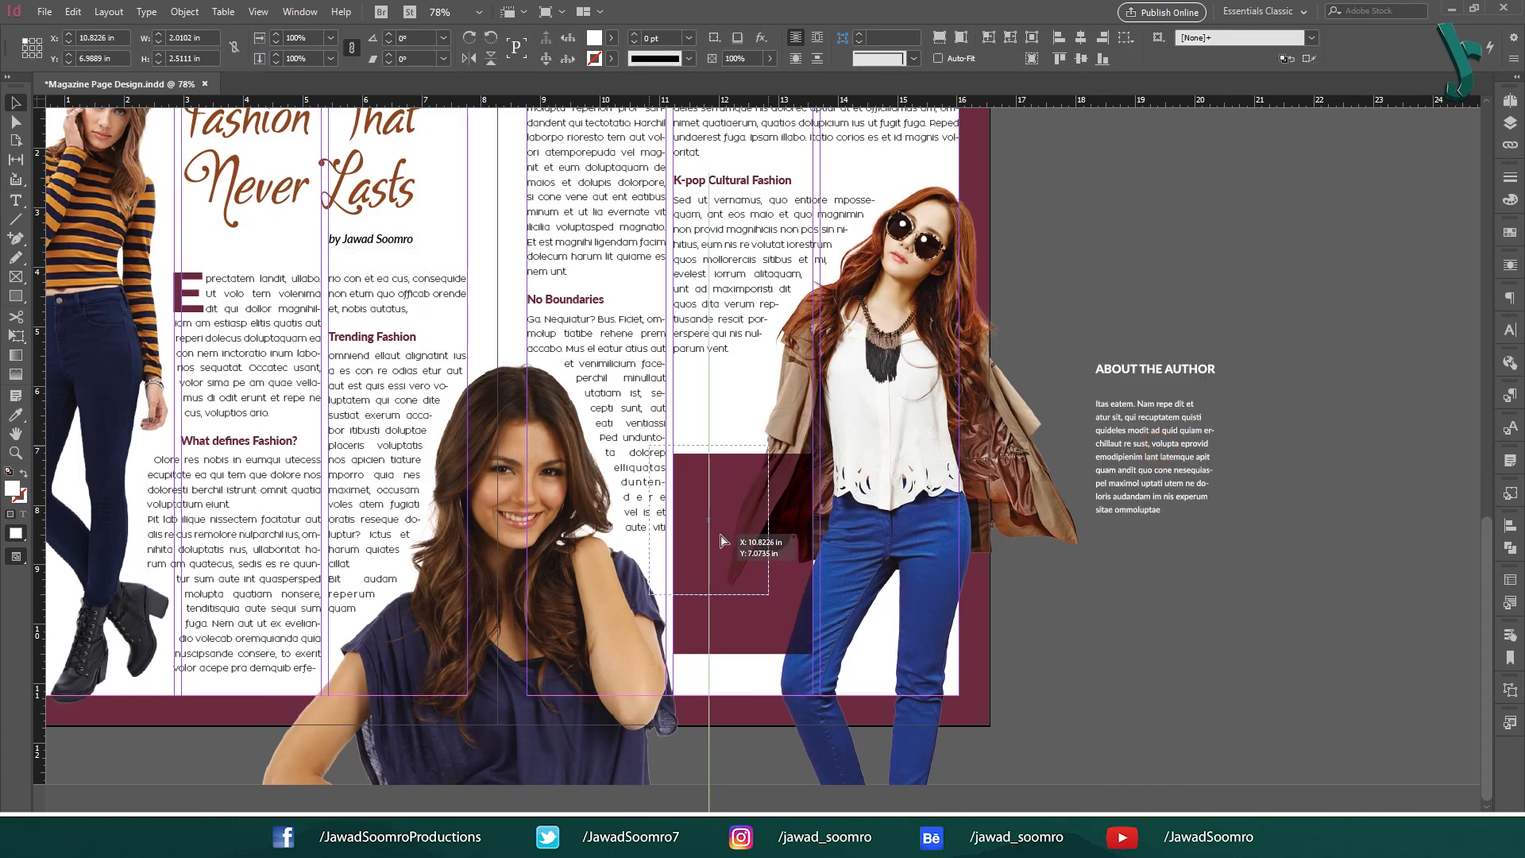
pyautogui.moveTo(743, 560)
pyautogui.mouseDown()
pyautogui.moveTo(755, 580)
pyautogui.moveTo(743, 574)
pyautogui.mouseUp()
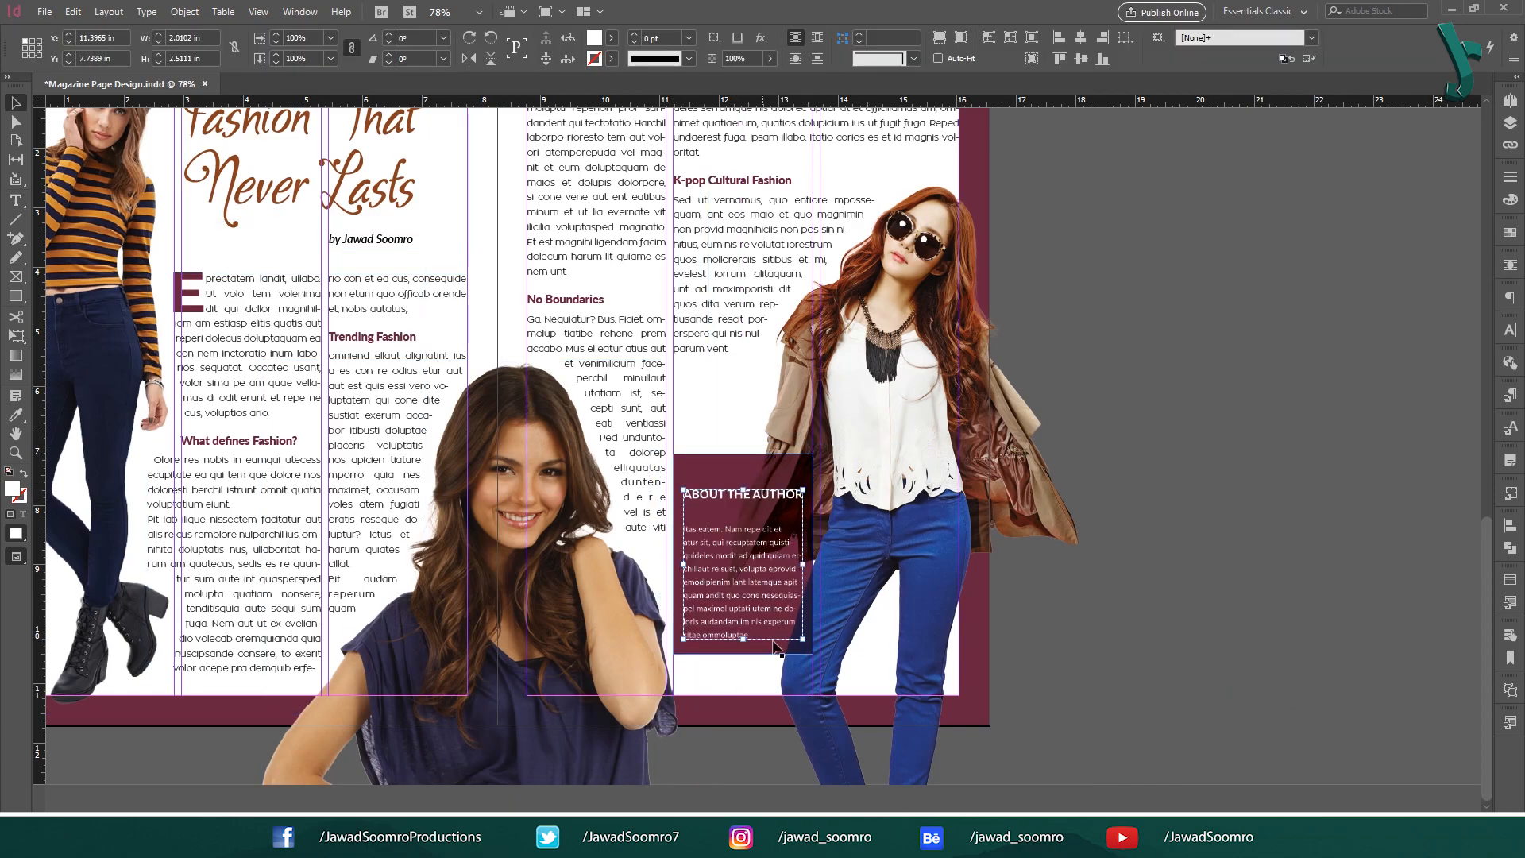
# Group the outlined author text with the maroon box and settle it into position.
pyautogui.keyDown('shift'); pyautogui.click(756, 470); pyautogui.keyUp('shift')
pyautogui.rightClick(756, 471)
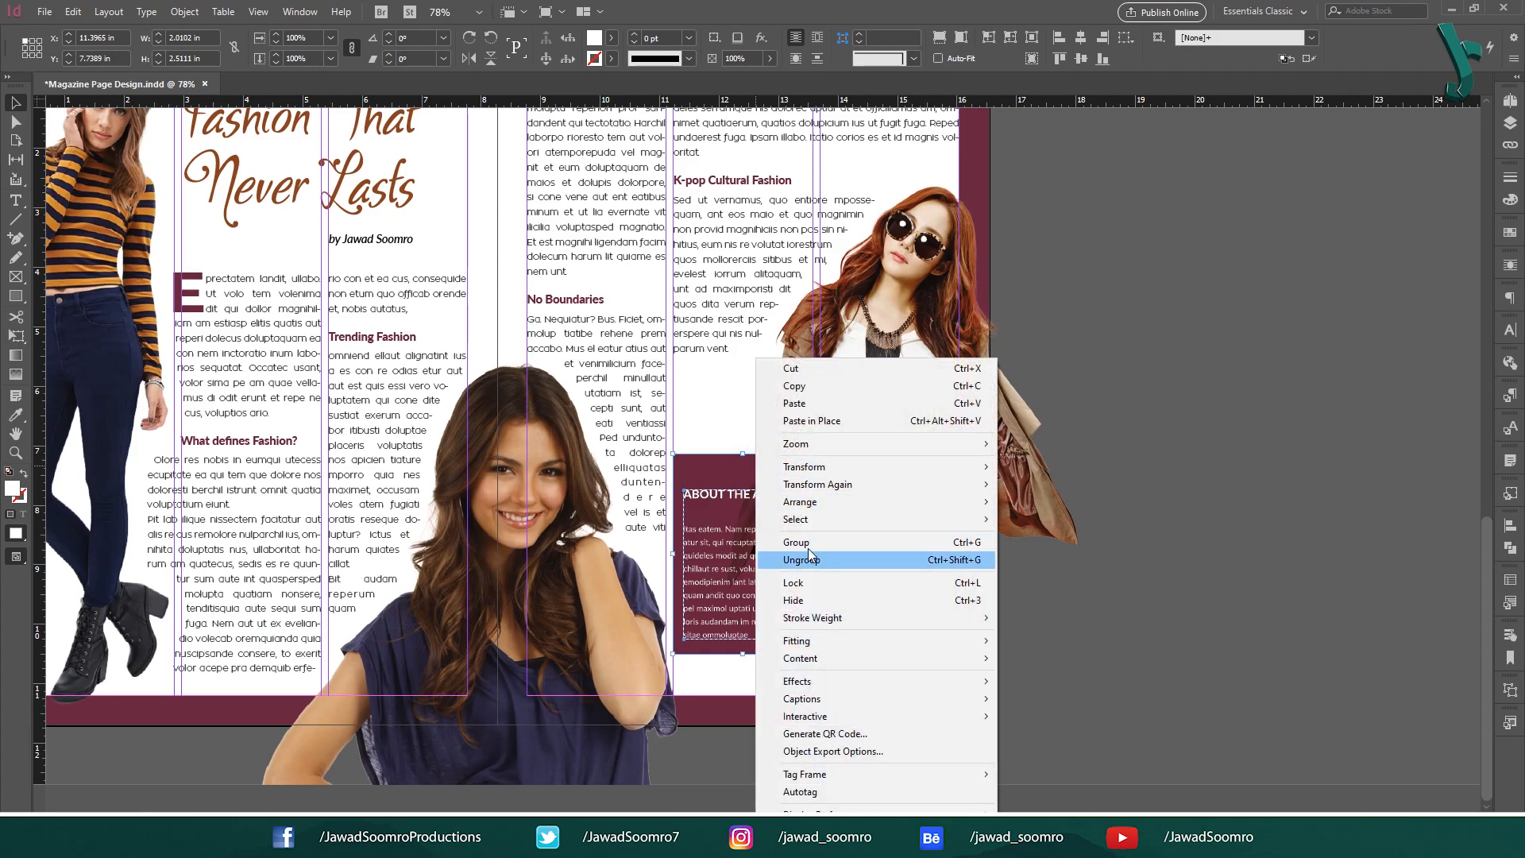
pyautogui.click(832, 541)
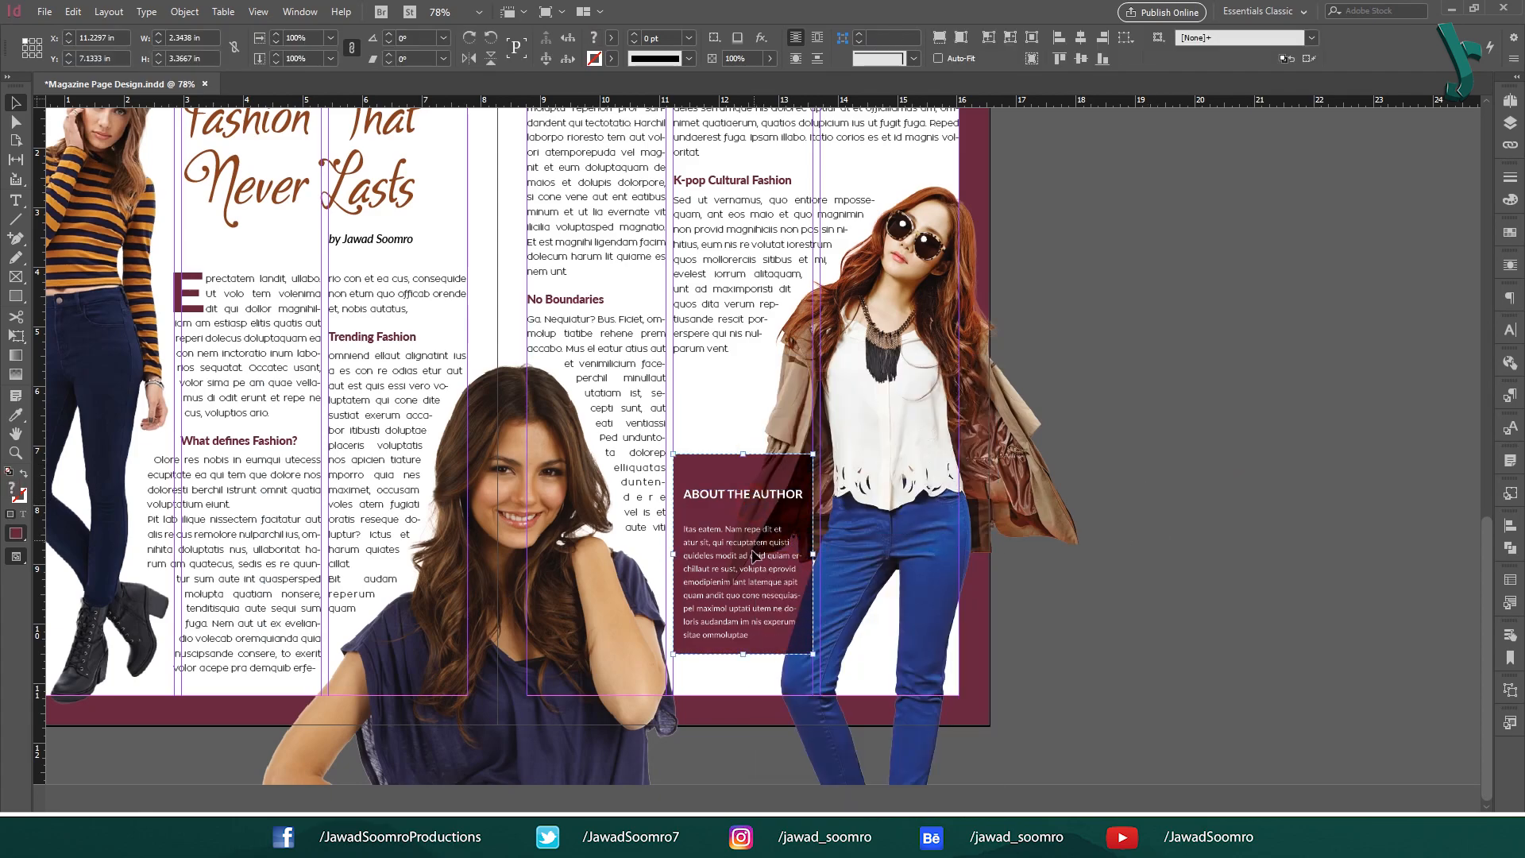
pyautogui.moveTo(822, 507); pyautogui.dragTo(734, 560)
pyautogui.hotkey('ctrl', 'z')
pyautogui.hotkey('ctrl', 'z')
pyautogui.hotkey('ctrl', 'z')
pyautogui.hotkey('ctrl', 'z')
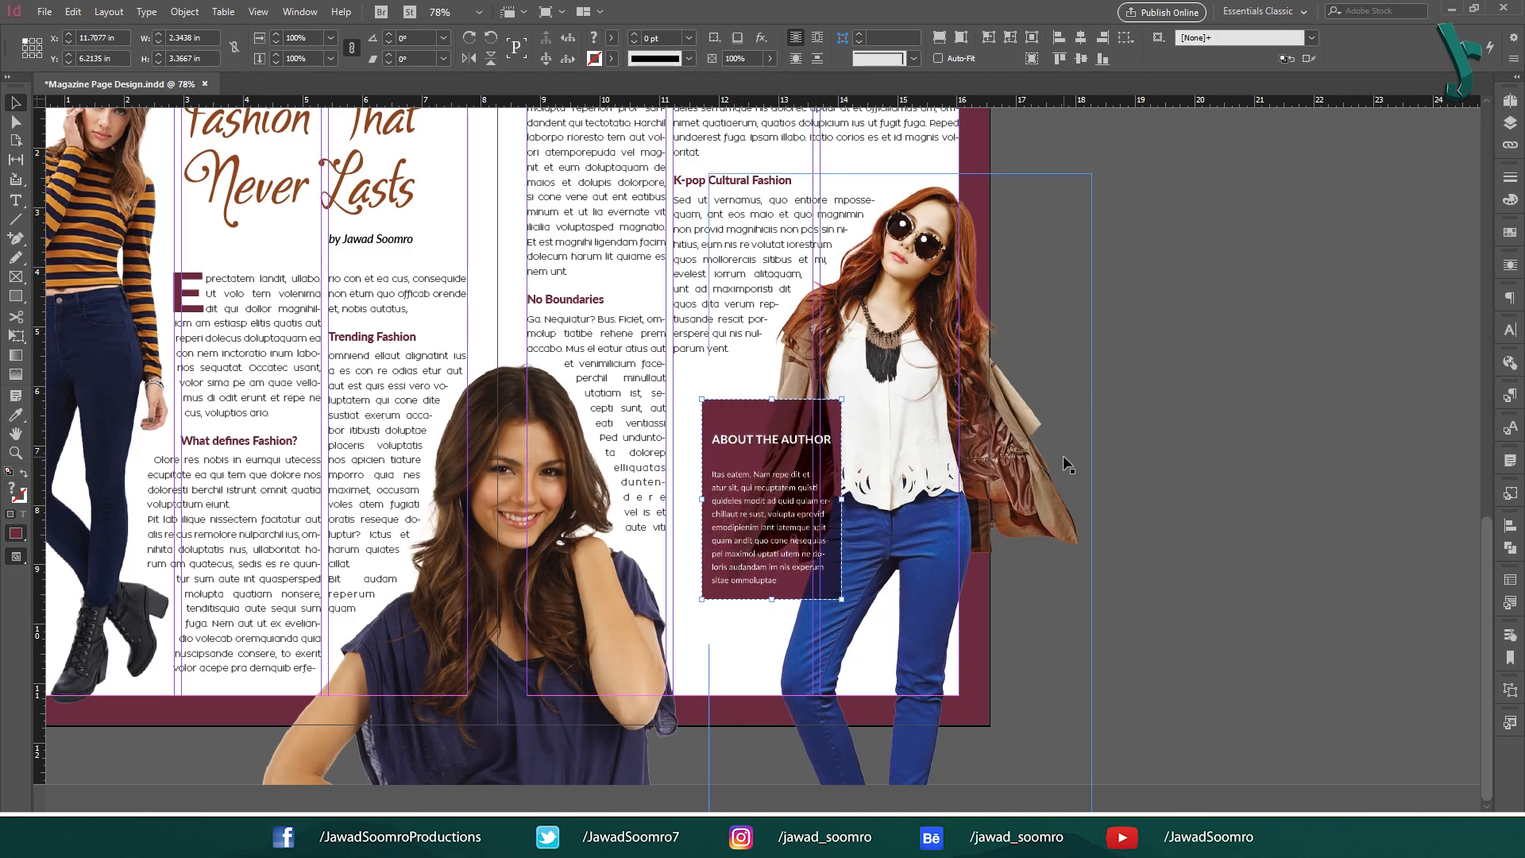
pyautogui.click(1234, 448)
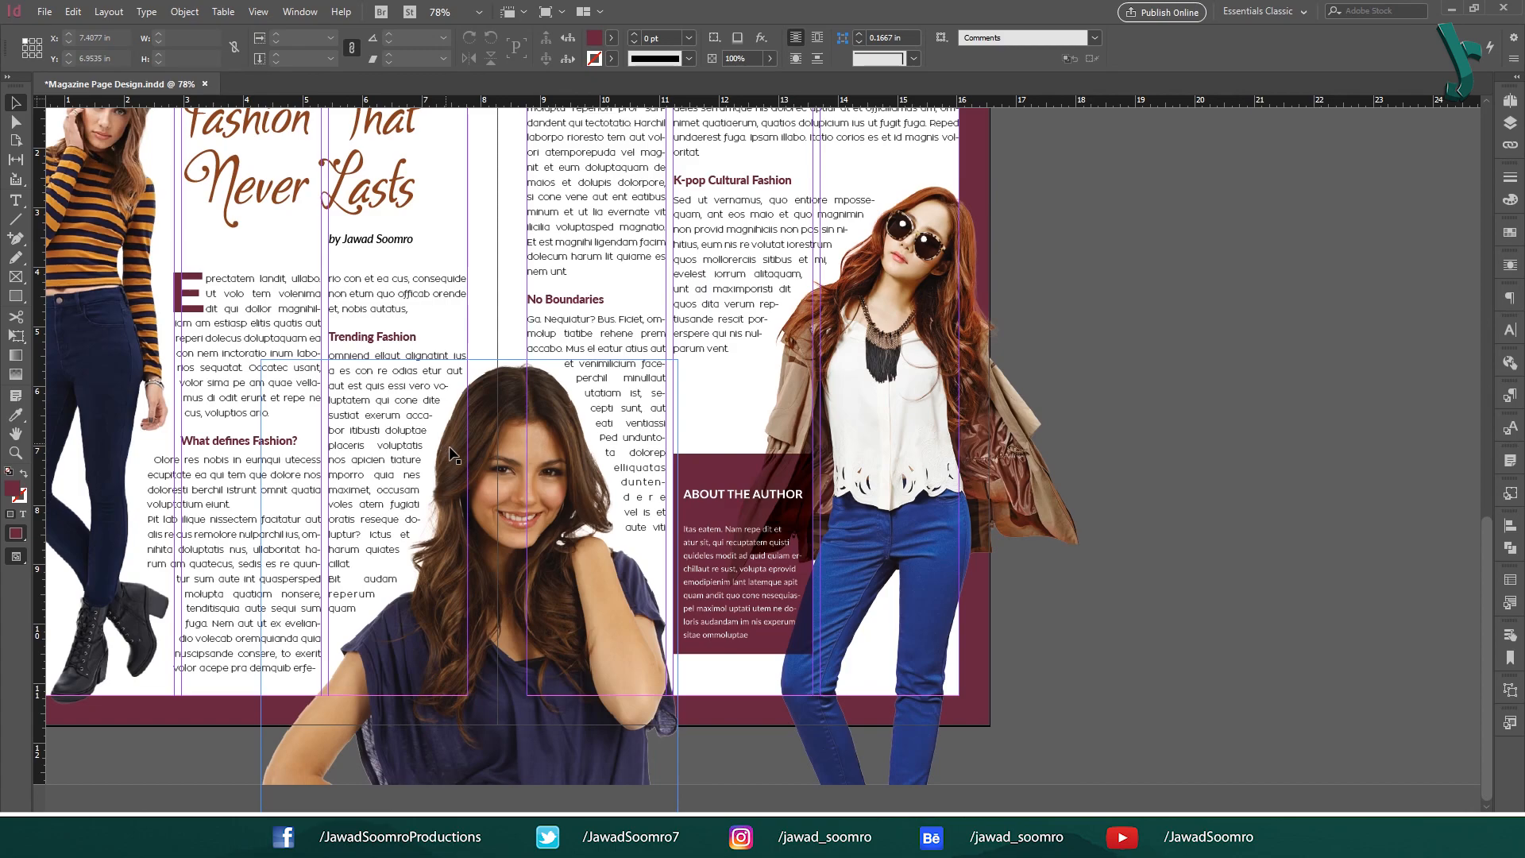
# Select individual outlined lines such as 'Itas eatem' and zoom in to inspect them.
pyautogui.doubleClick(697, 601)
pyautogui.doubleClick(699, 570)
pyautogui.click(714, 558)
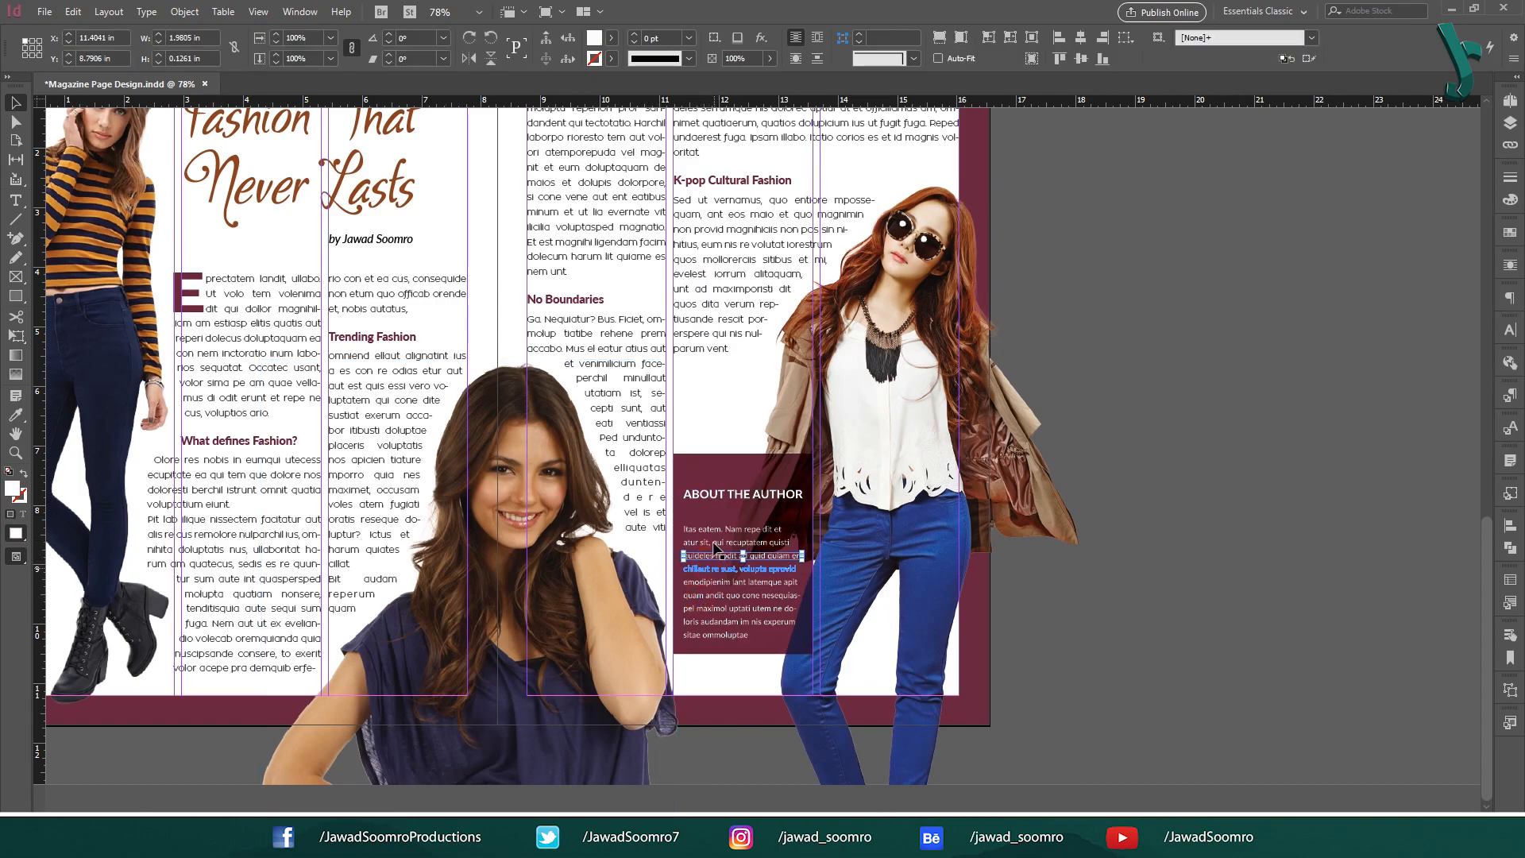
pyautogui.click(727, 543)
pyautogui.click(735, 530)
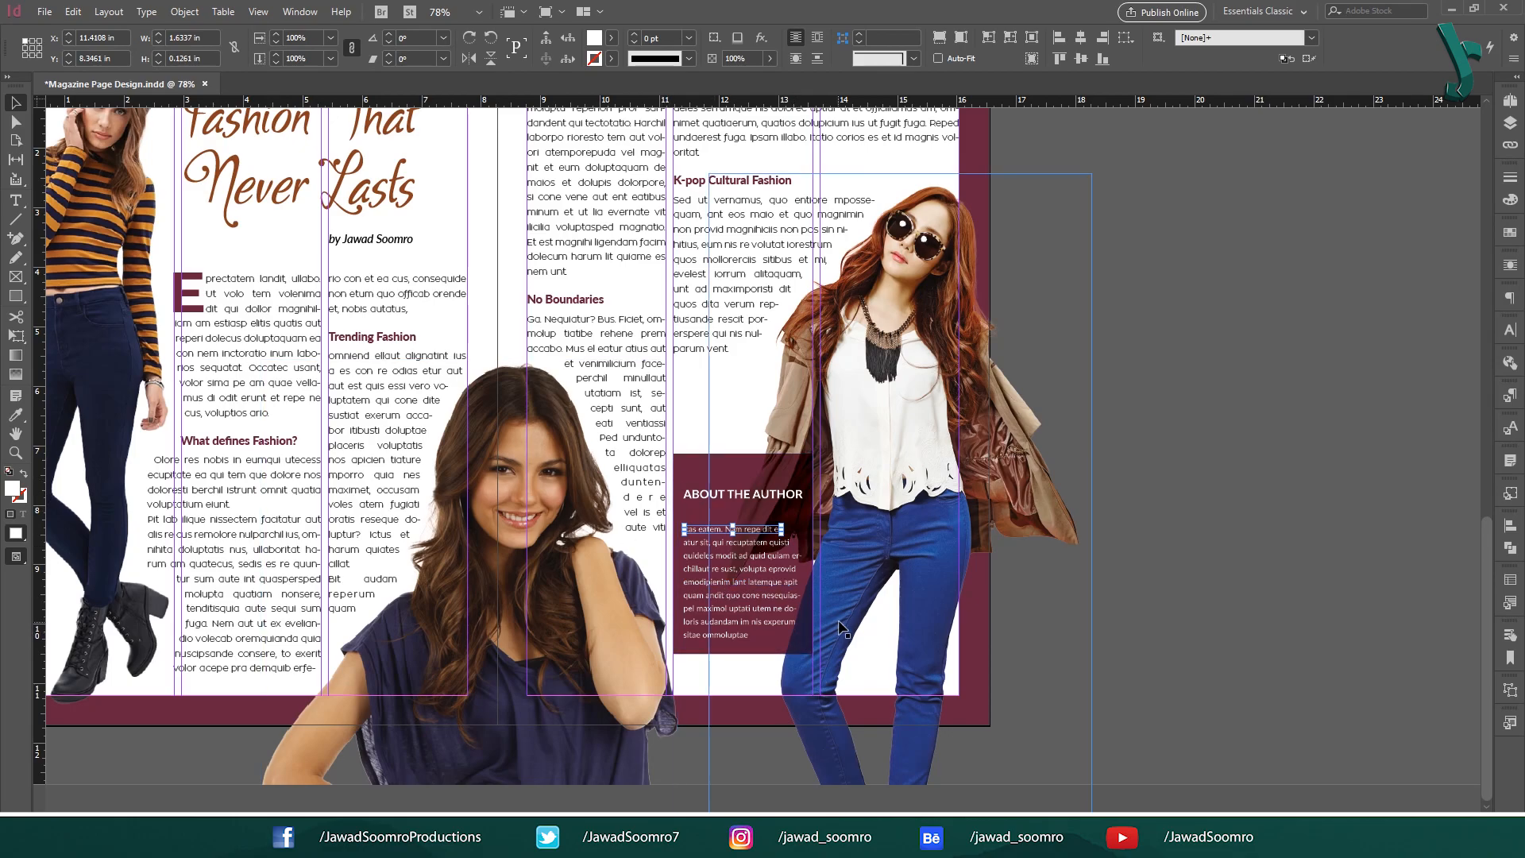
pyautogui.hotkey('ctrl', '=')
pyautogui.hotkey('ctrl', '=')
pyautogui.hotkey('ctrl', '=')
pyautogui.hotkey('ctrl', '=')
pyautogui.hotkey('ctrl', '=')
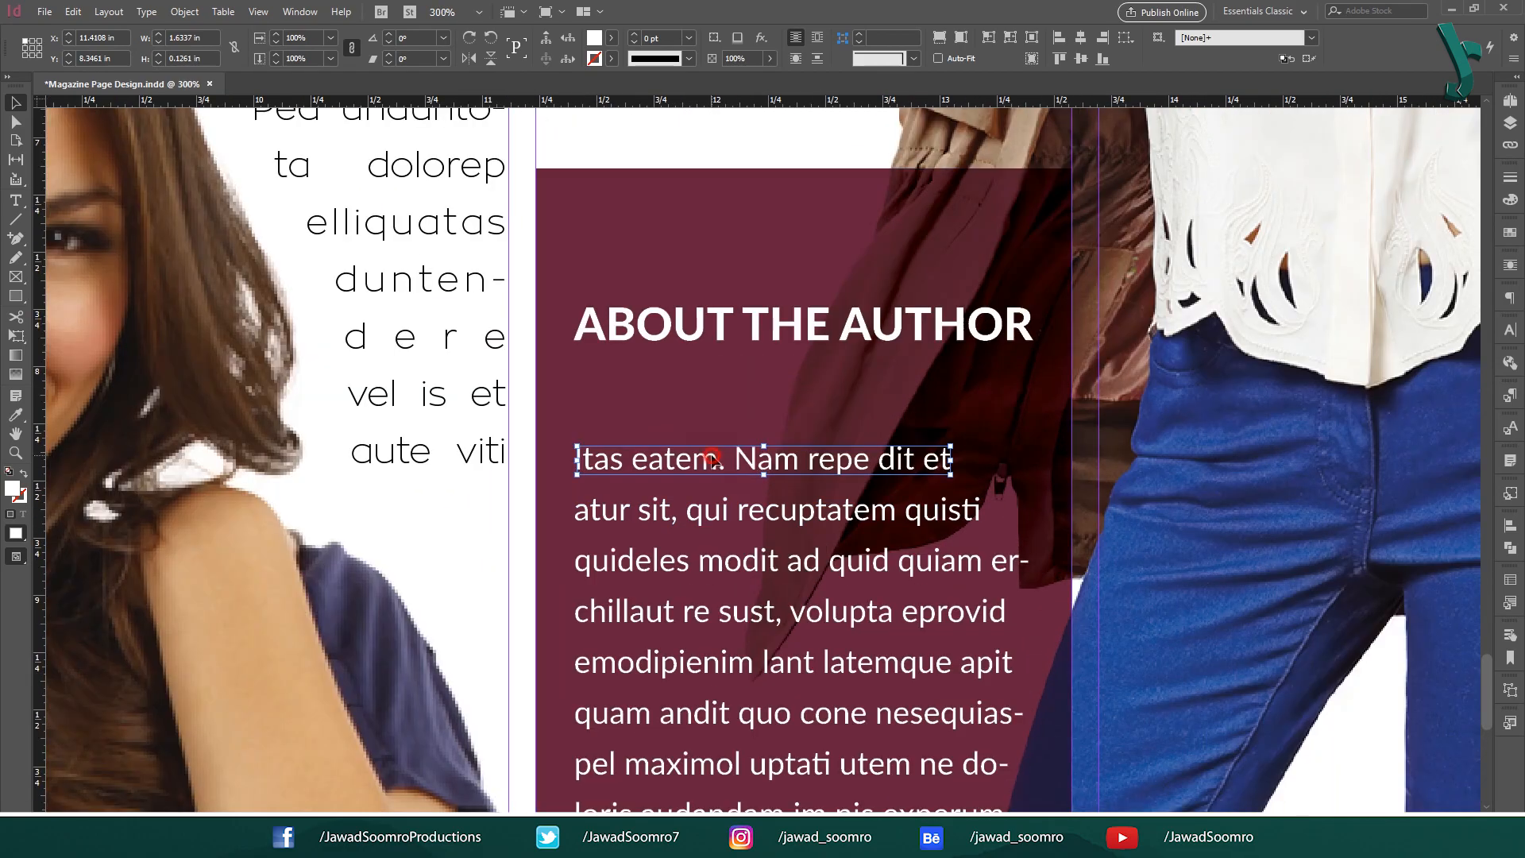
# Check the text group, the 'atur sit' line and the maroon rectangle, then zoom out.
pyautogui.doubleClick(704, 455)
pyautogui.click(688, 534)
pyautogui.click(681, 520)
pyautogui.click(706, 521)
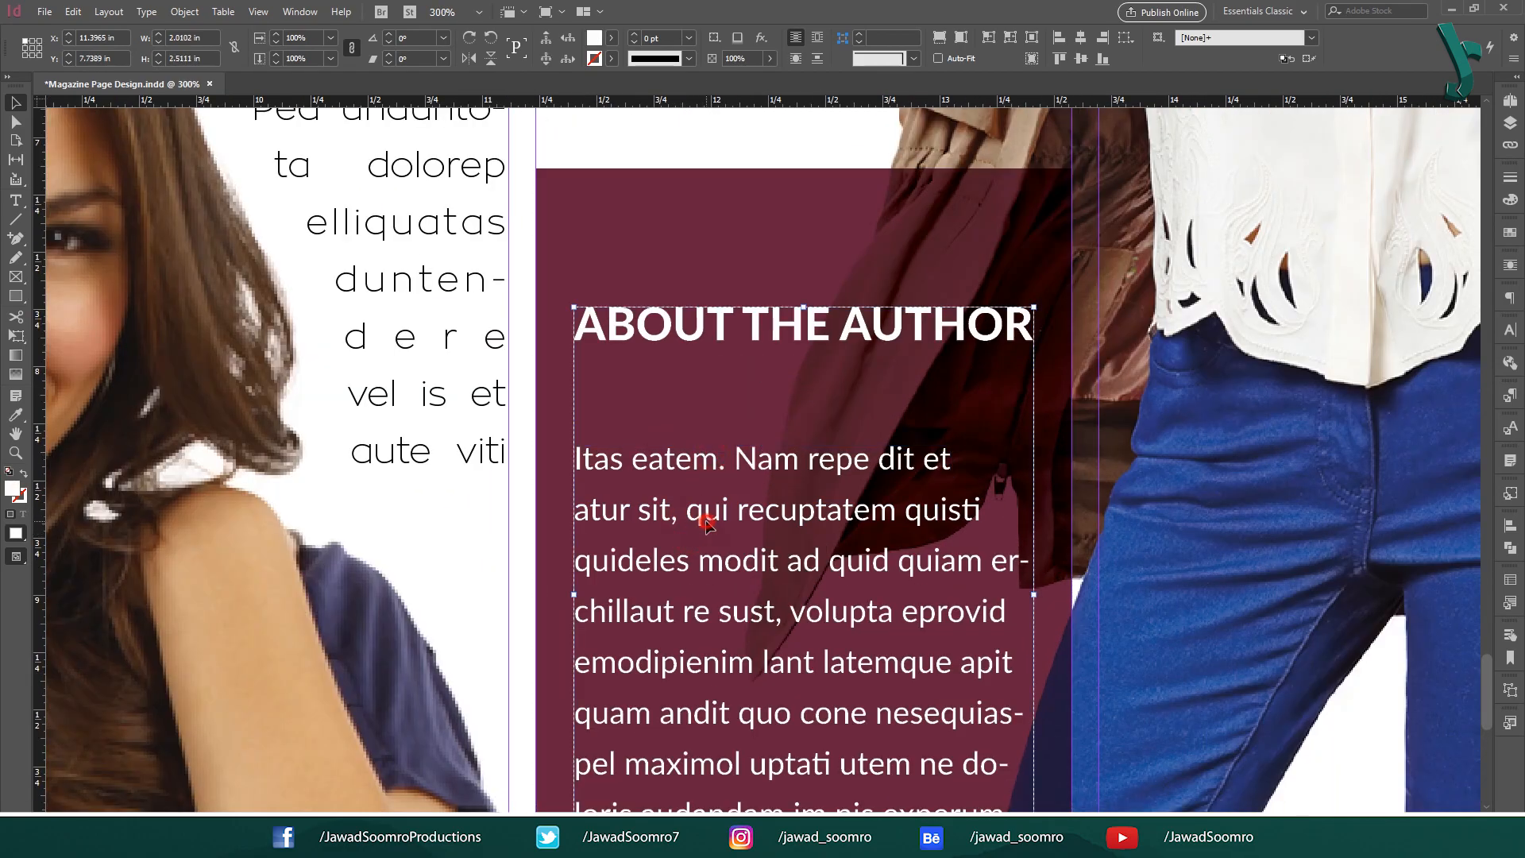
pyautogui.doubleClick(701, 516)
pyautogui.doubleClick(674, 517)
pyautogui.doubleClick(667, 514)
pyautogui.click(659, 512)
pyautogui.click(733, 517)
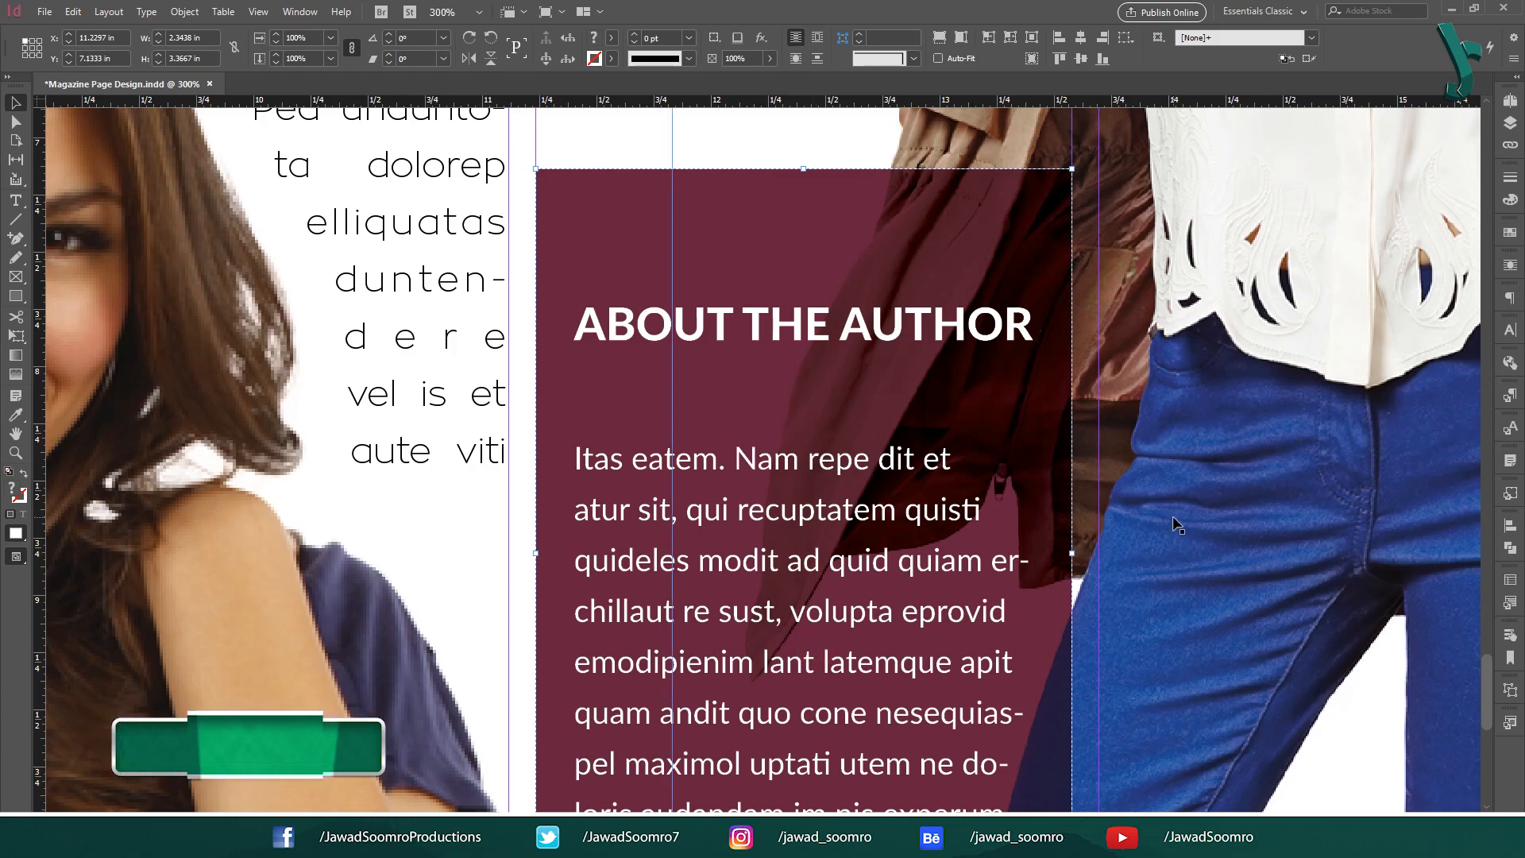
pyautogui.hotkey('ctrl', 'alt', '0')
pyautogui.click(1199, 450)
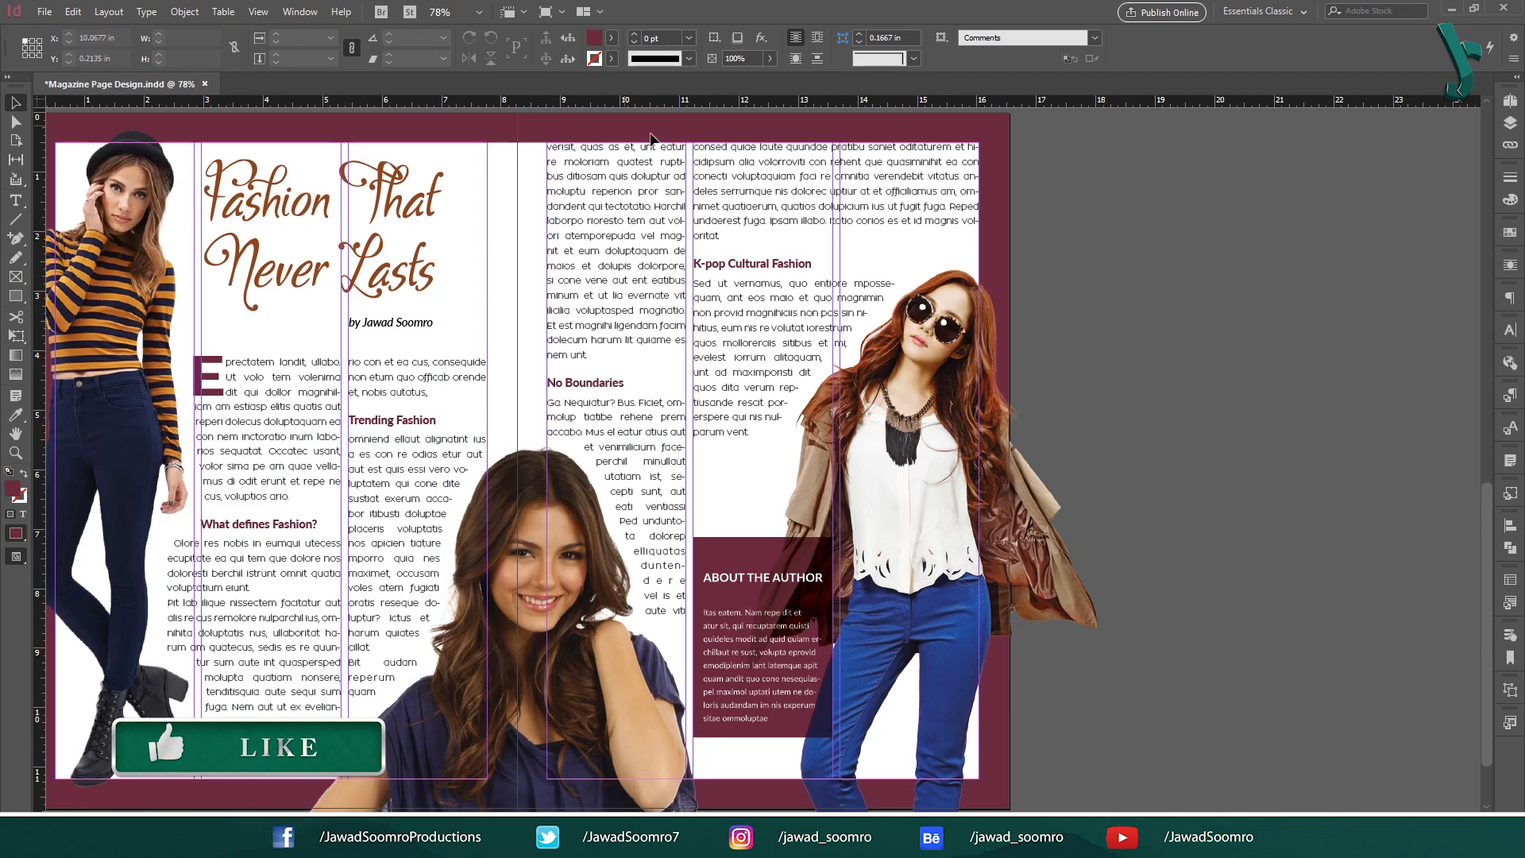
# Pan the finished spread with its maroon border so it sits centred in the window.
pyautogui.moveTo(607, 307); pyautogui.dragTo(840, 310)
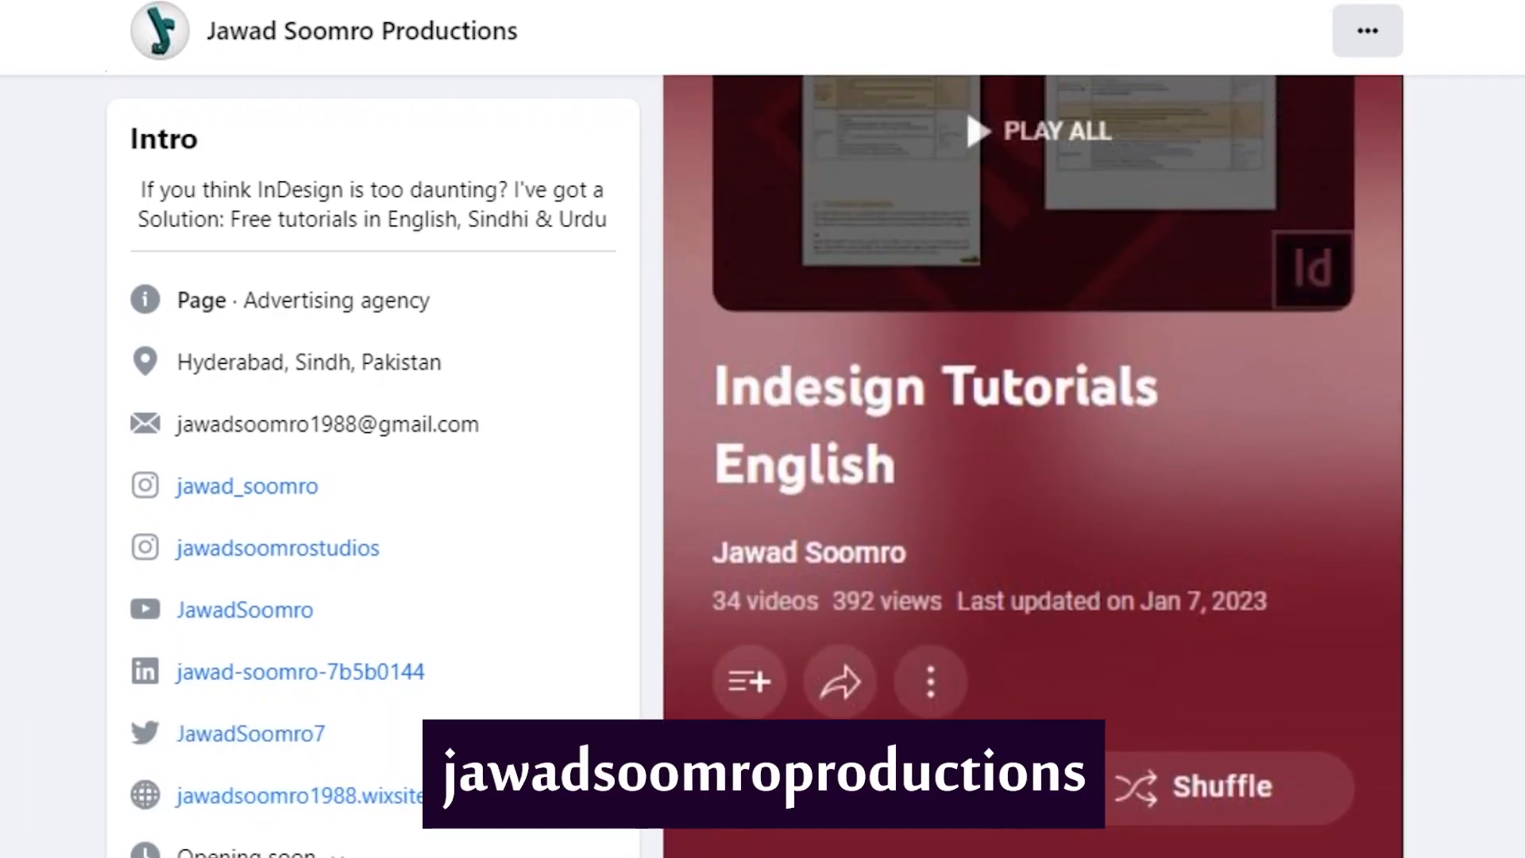
pyautogui.scroll(12, 762, 429)
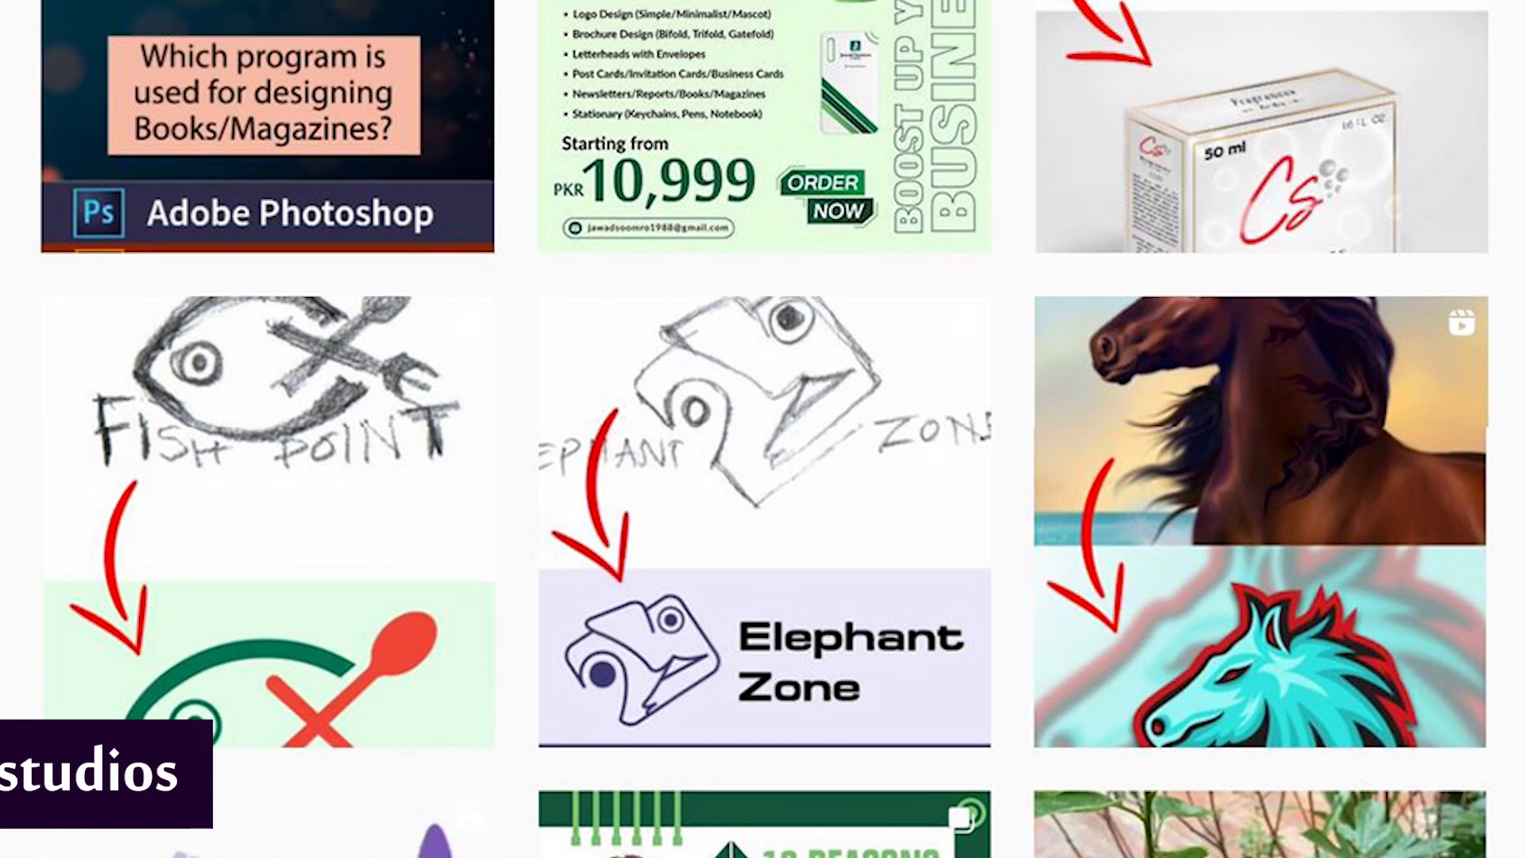
pyautogui.scroll(5, 763, 429)
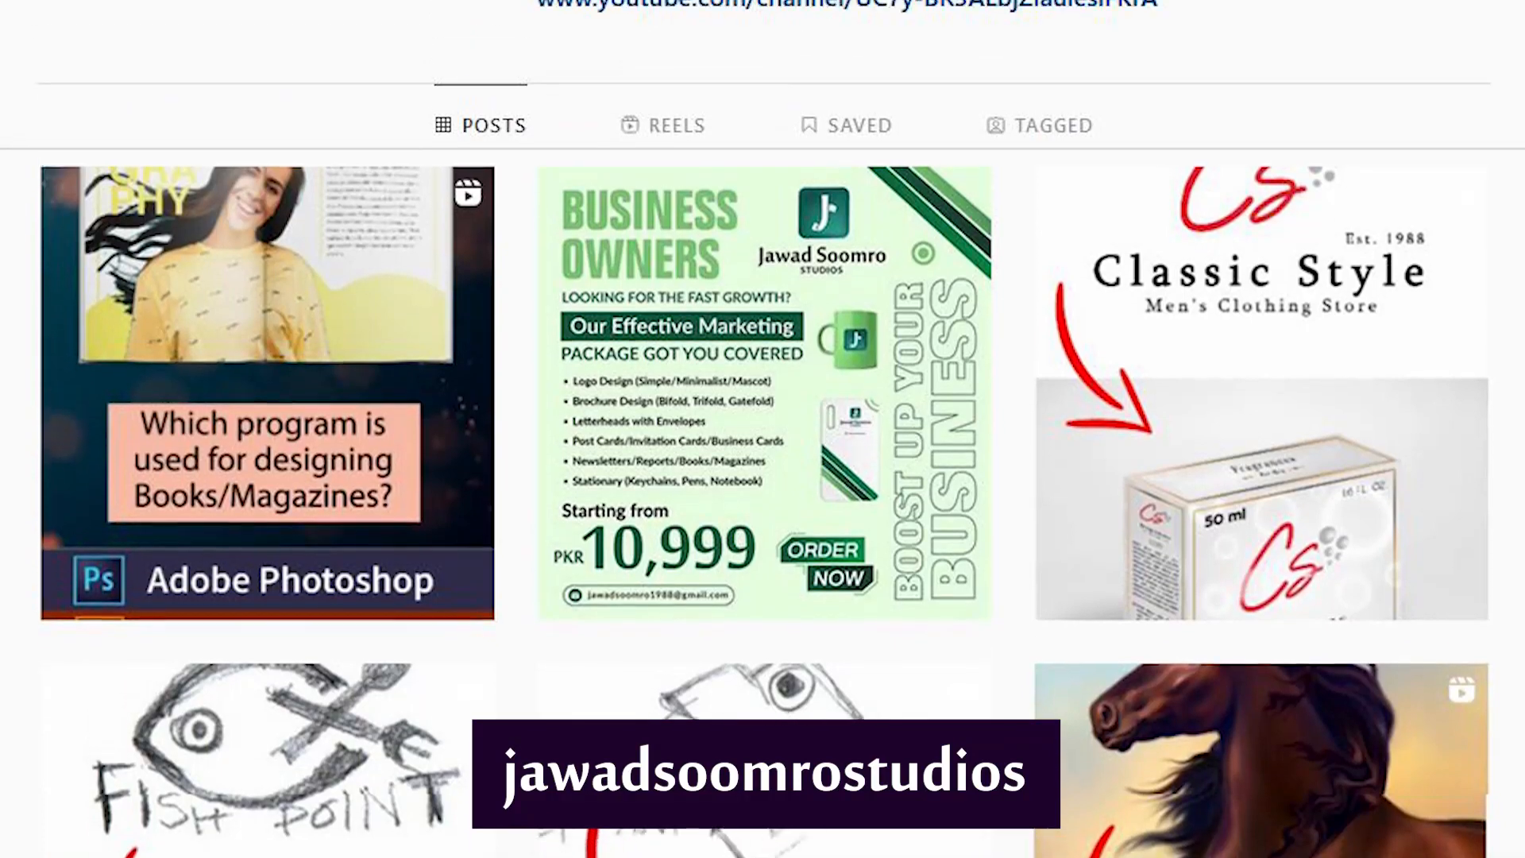
pyautogui.scroll(5, 763, 428)
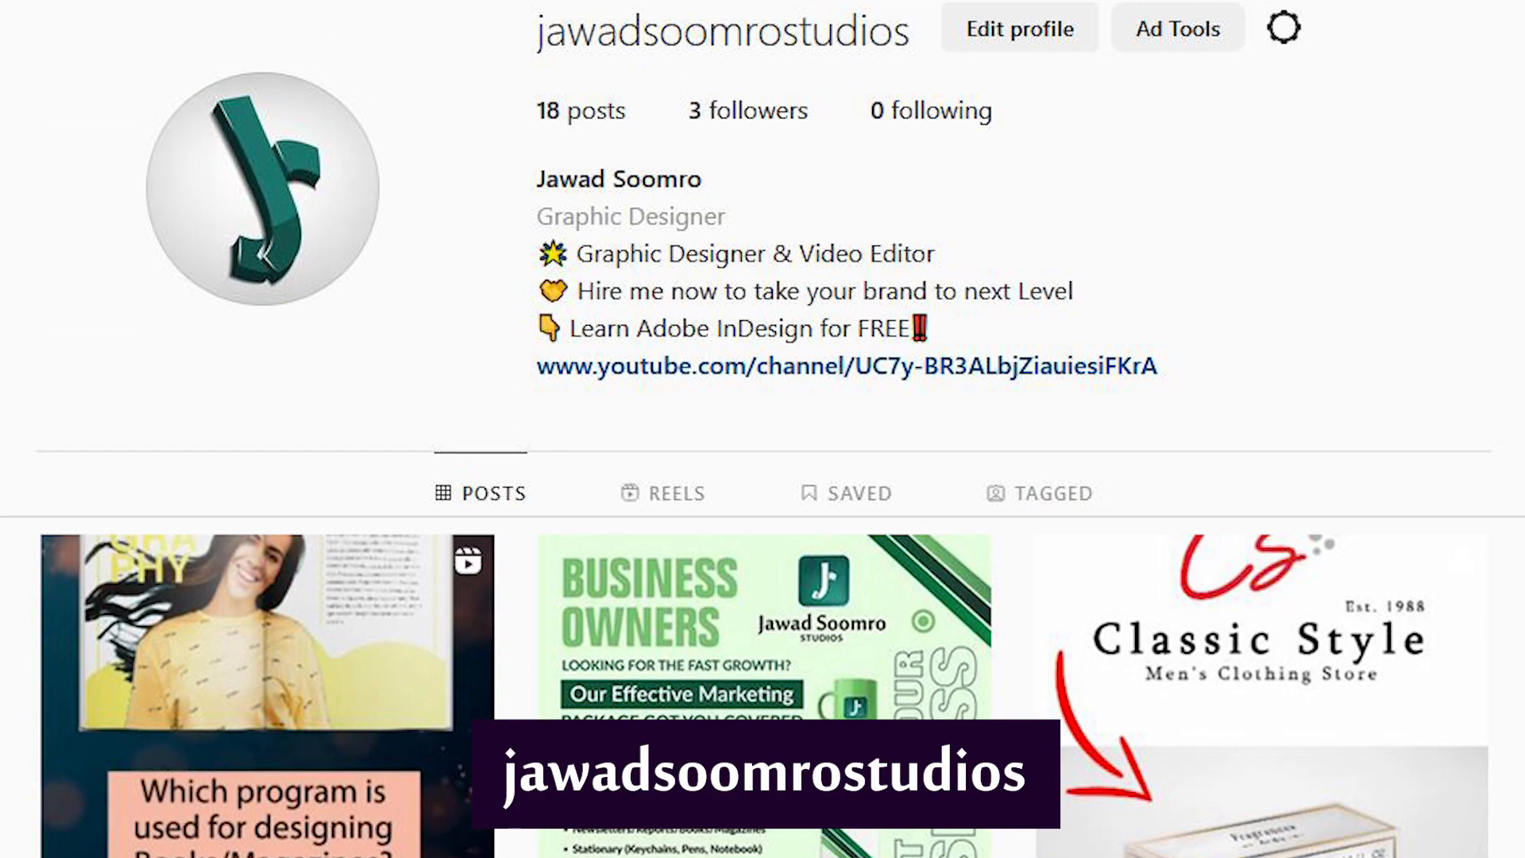